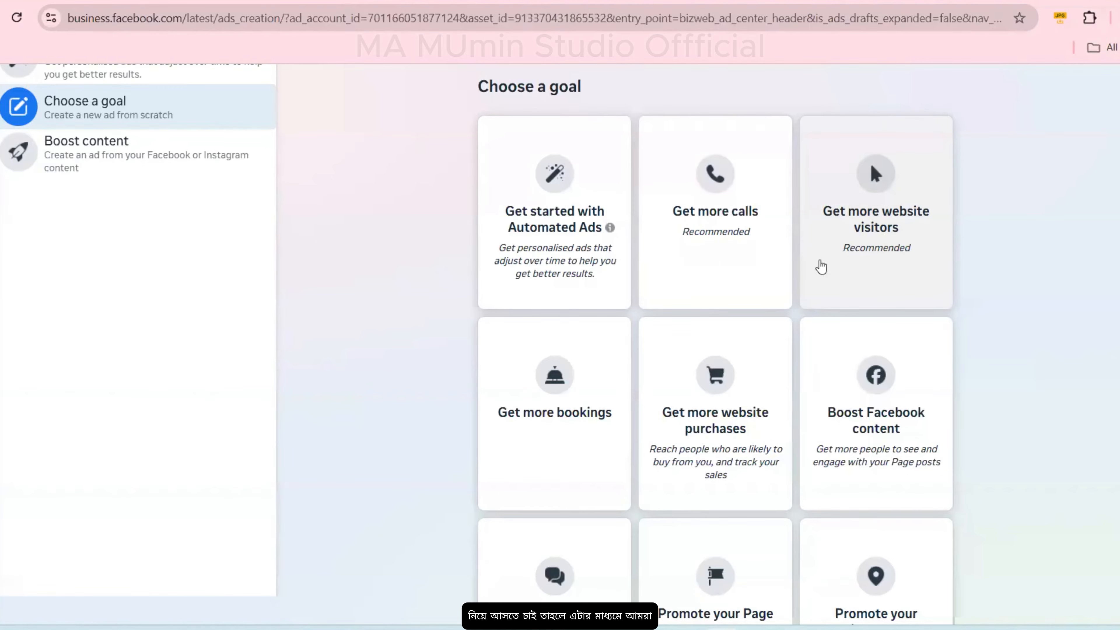
Examine the available ad goals, from Automated Ads and calls through website visitors, bookings, purchases, messages, Page promotion, local promotion and leads.
{"action": "scroll", "coordinate": [777, 255], "scroll_direction": "down", "scroll_amount": 5}
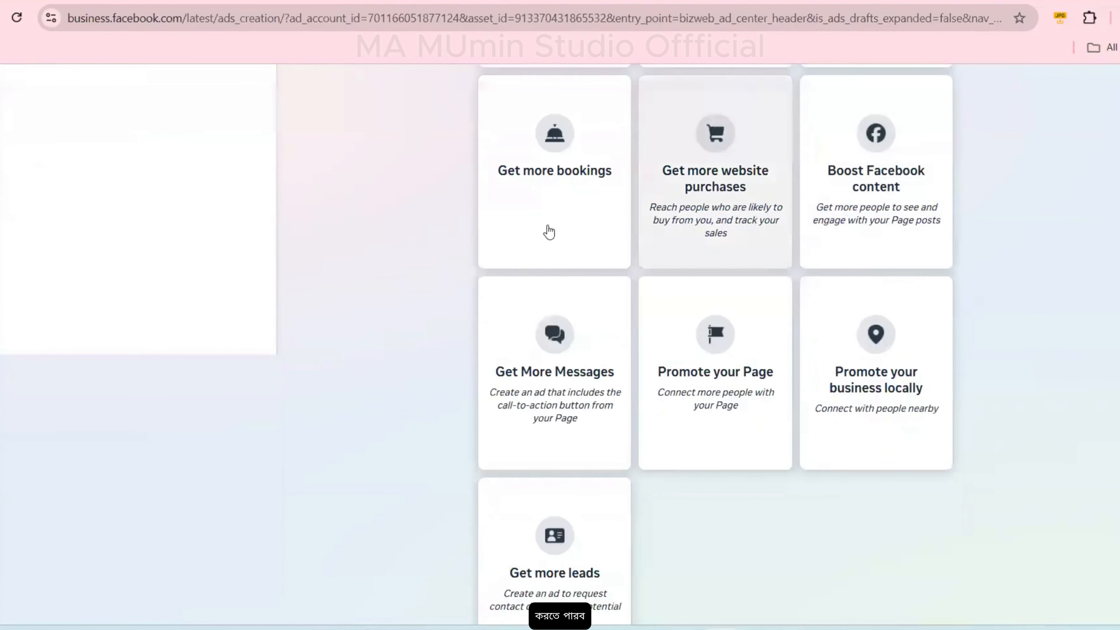
{"action": "scroll", "coordinate": [546, 247], "scroll_direction": "up", "scroll_amount": 2}
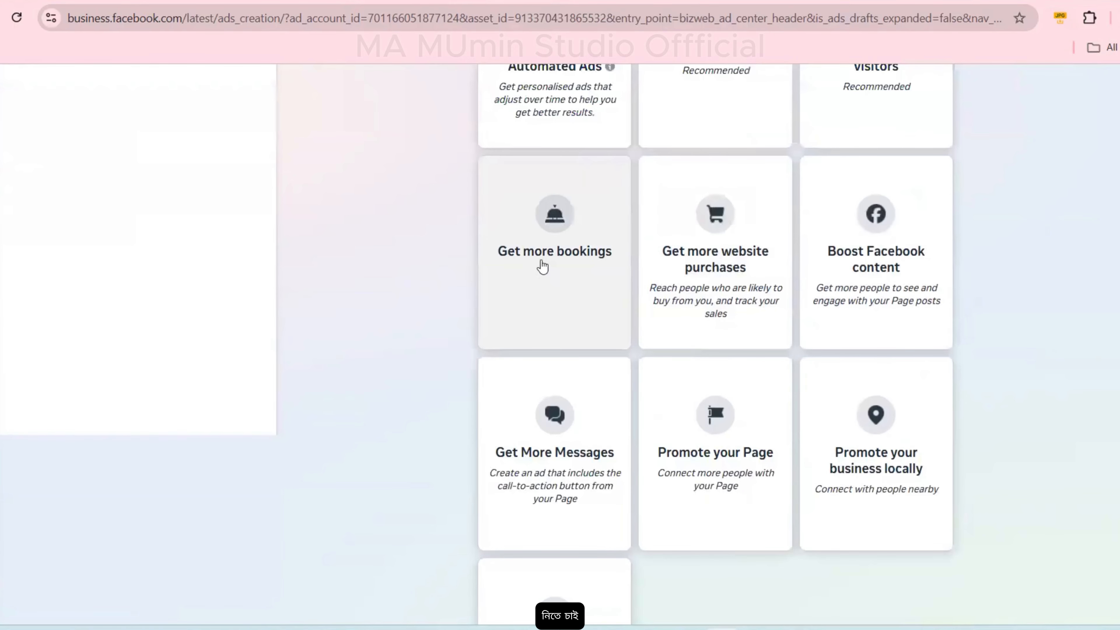
{"action": "scroll", "coordinate": [542, 266], "scroll_direction": "up", "scroll_amount": 2}
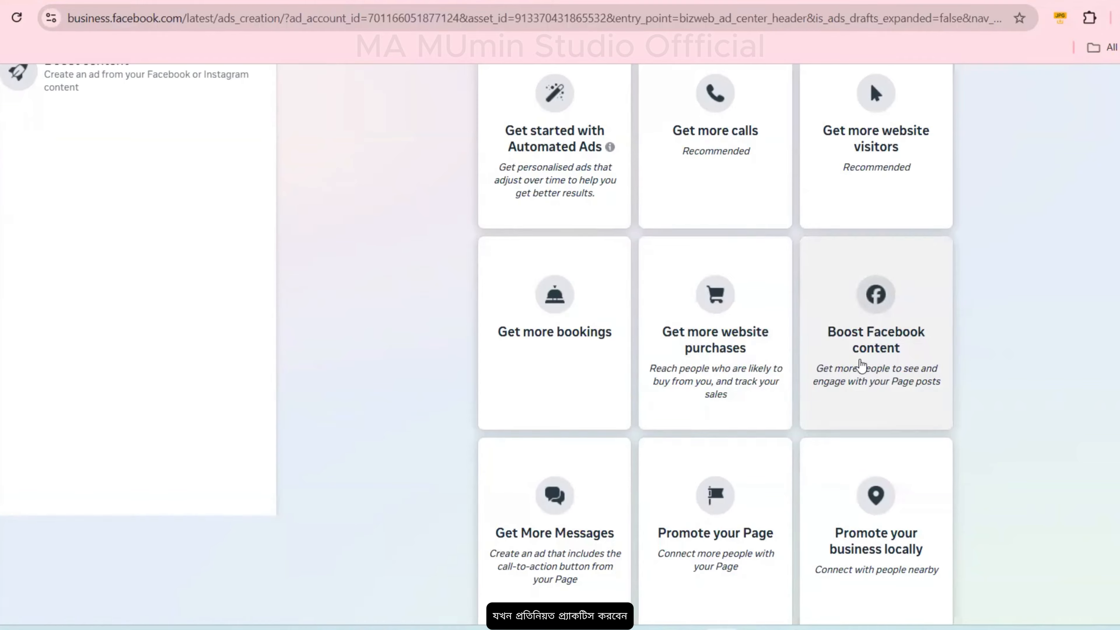
{"action": "scroll", "coordinate": [812, 425], "scroll_direction": "down", "scroll_amount": 5}
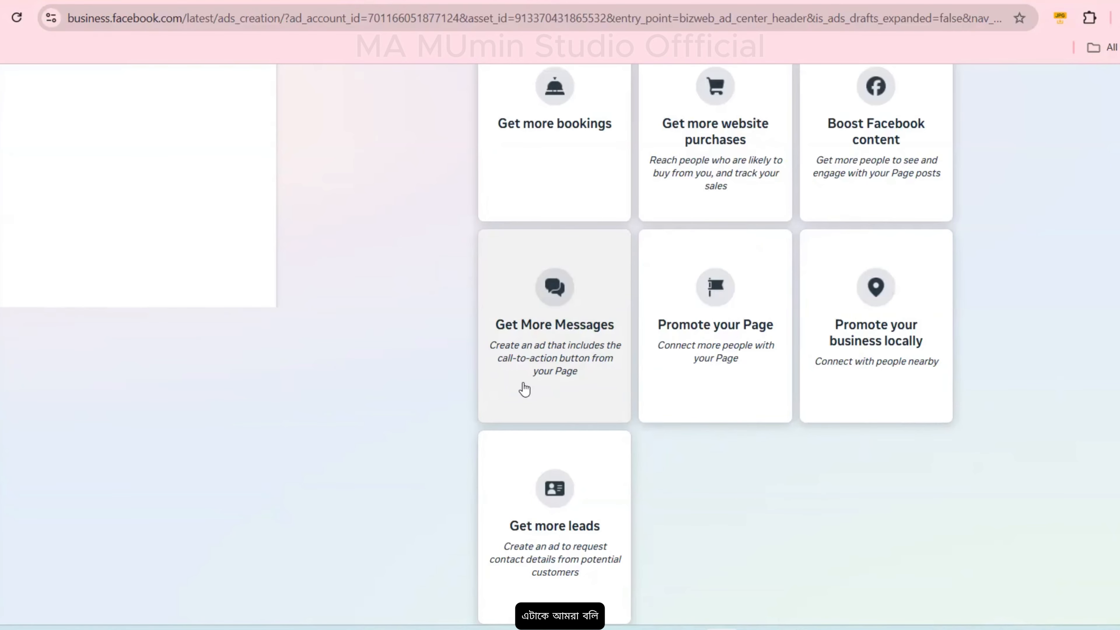
{"action": "scroll", "coordinate": [524, 389], "scroll_direction": "up", "scroll_amount": 2}
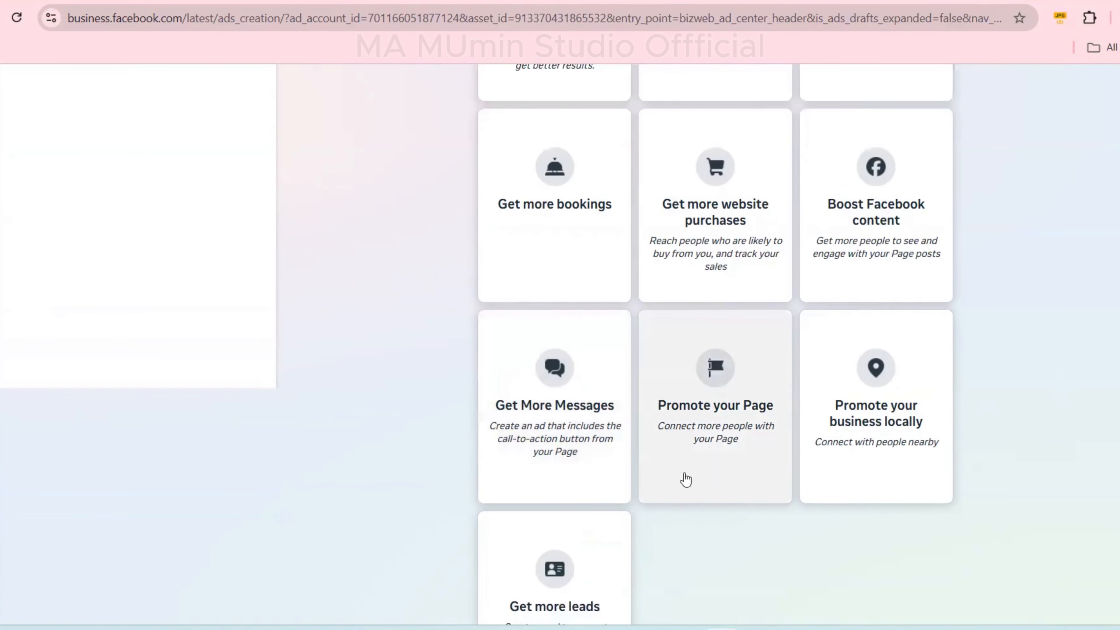
{"action": "scroll", "coordinate": [692, 459], "scroll_direction": "down", "scroll_amount": 2}
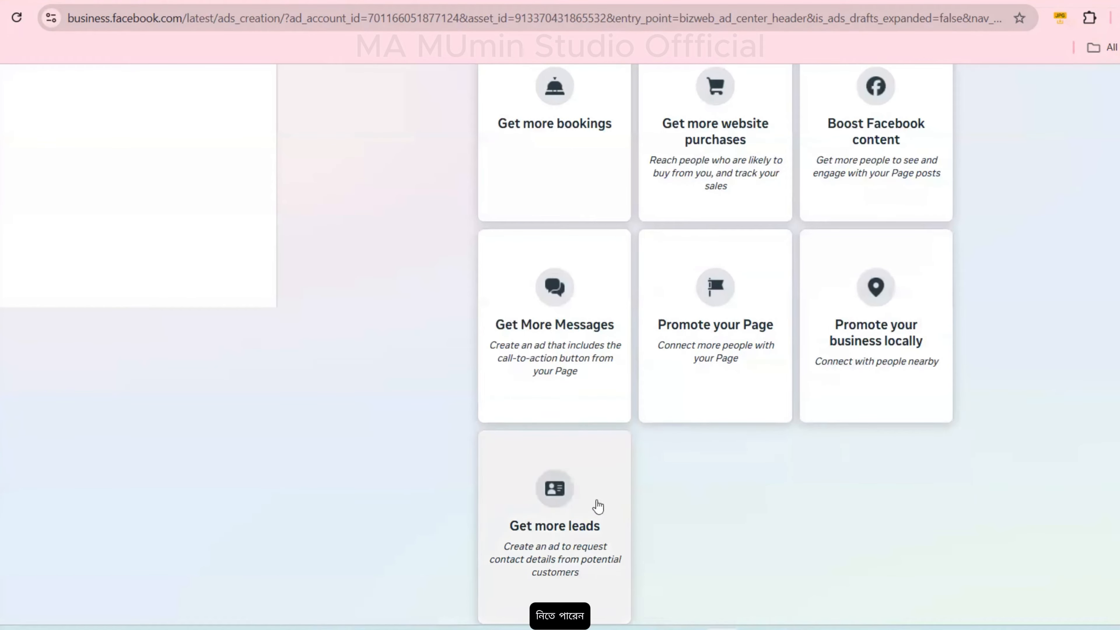
{"action": "scroll", "coordinate": [599, 506], "scroll_direction": "up", "scroll_amount": 6}
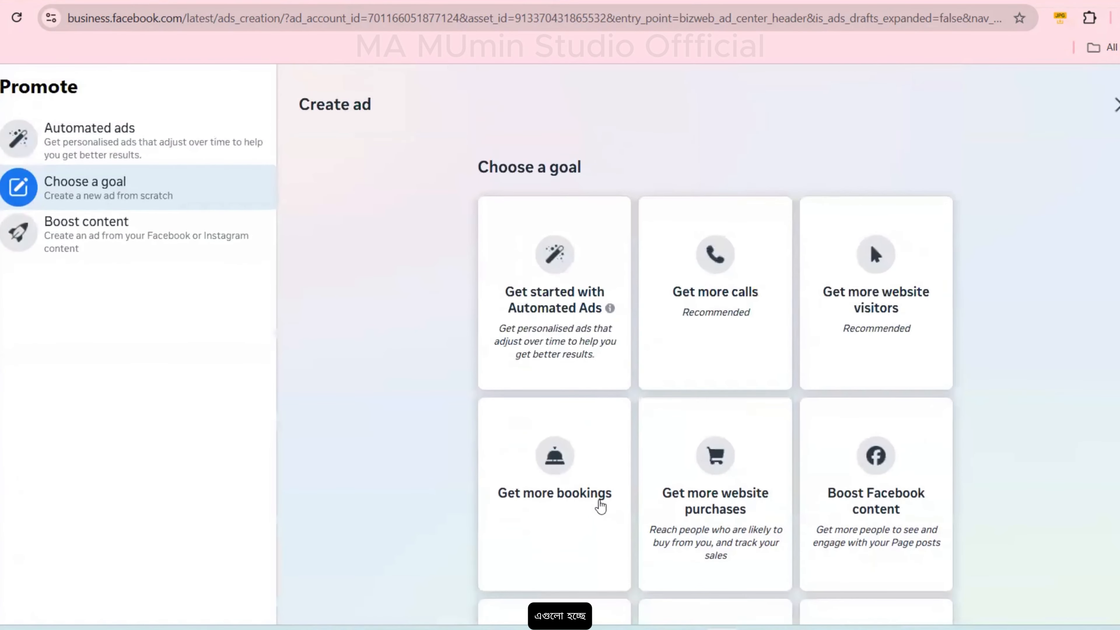
{"action": "scroll", "coordinate": [600, 507], "scroll_direction": "down", "scroll_amount": 6}
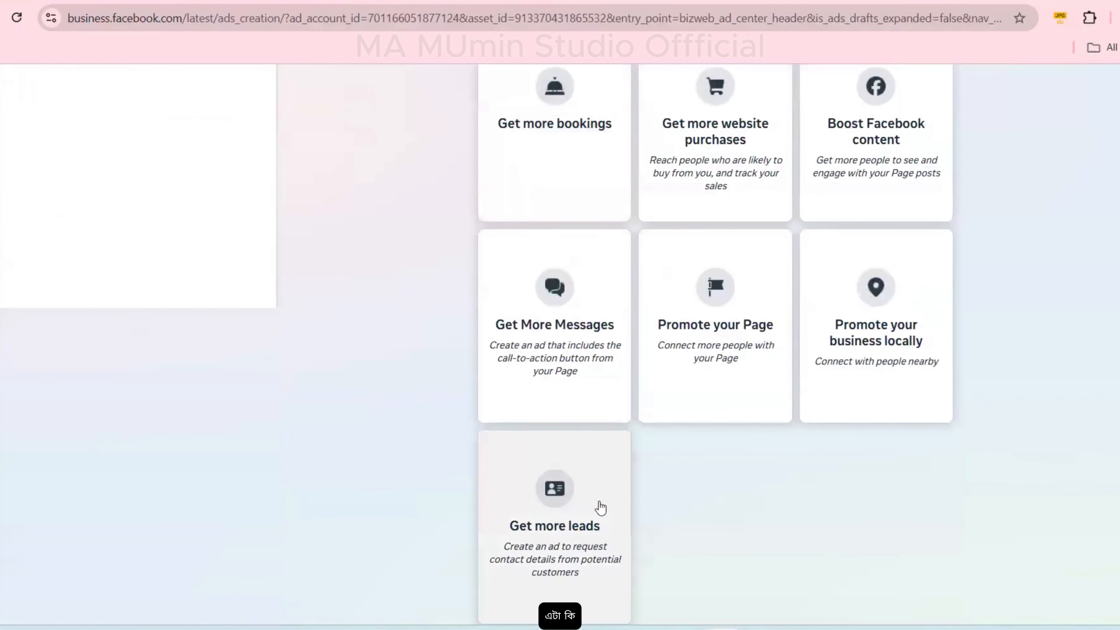
{"action": "scroll", "coordinate": [601, 506], "scroll_direction": "up", "scroll_amount": 6}
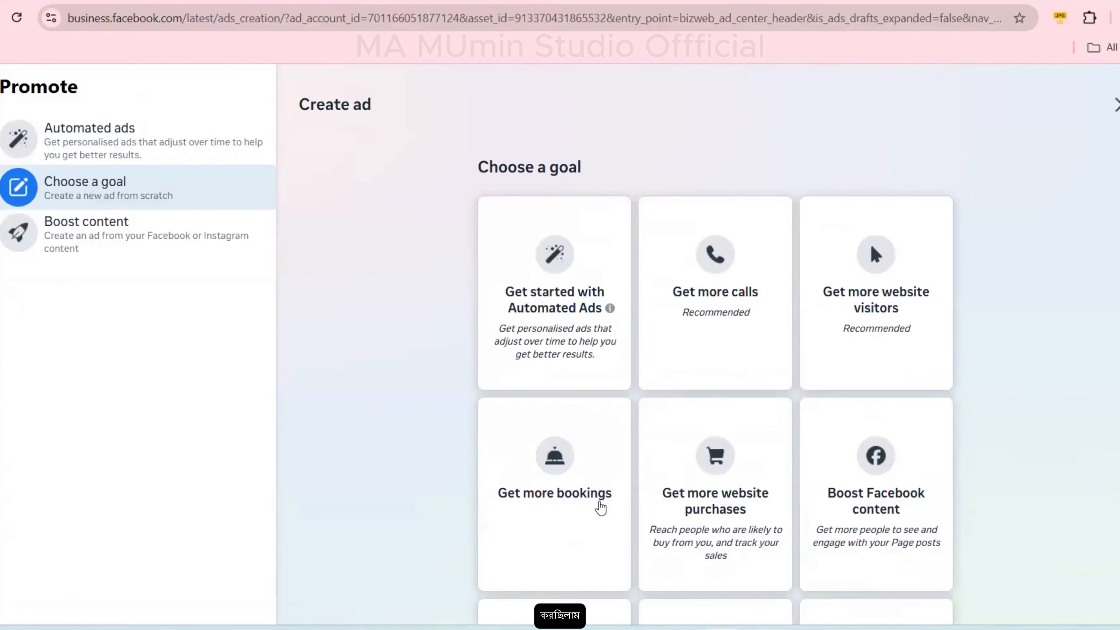
{"action": "scroll", "coordinate": [601, 506], "scroll_direction": "down", "scroll_amount": 8}
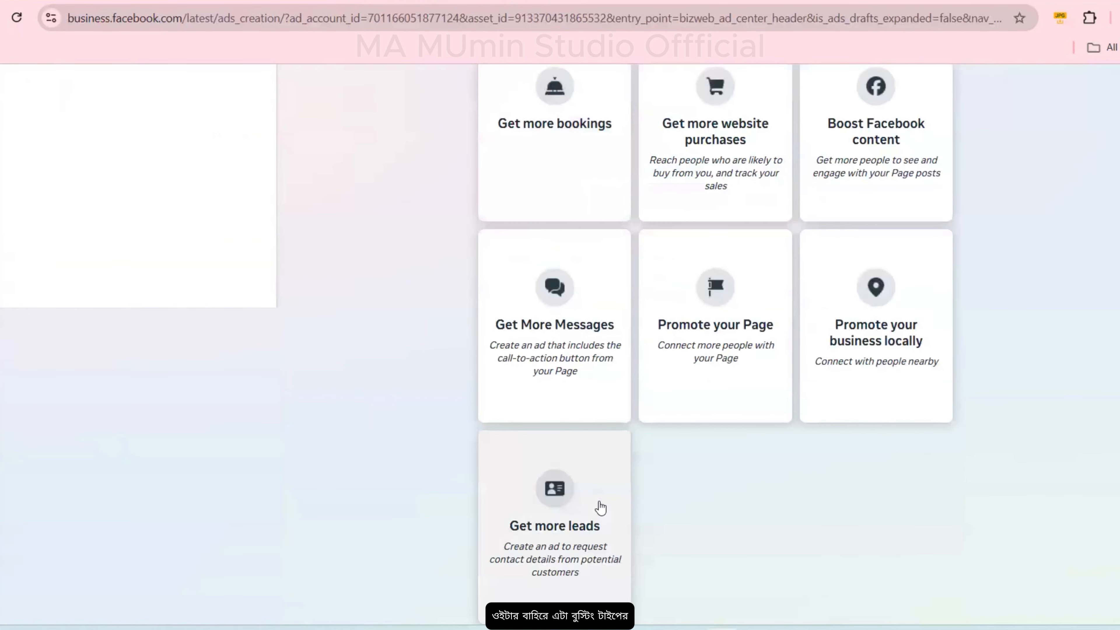
{"action": "scroll", "coordinate": [601, 506], "scroll_direction": "up", "scroll_amount": 8}
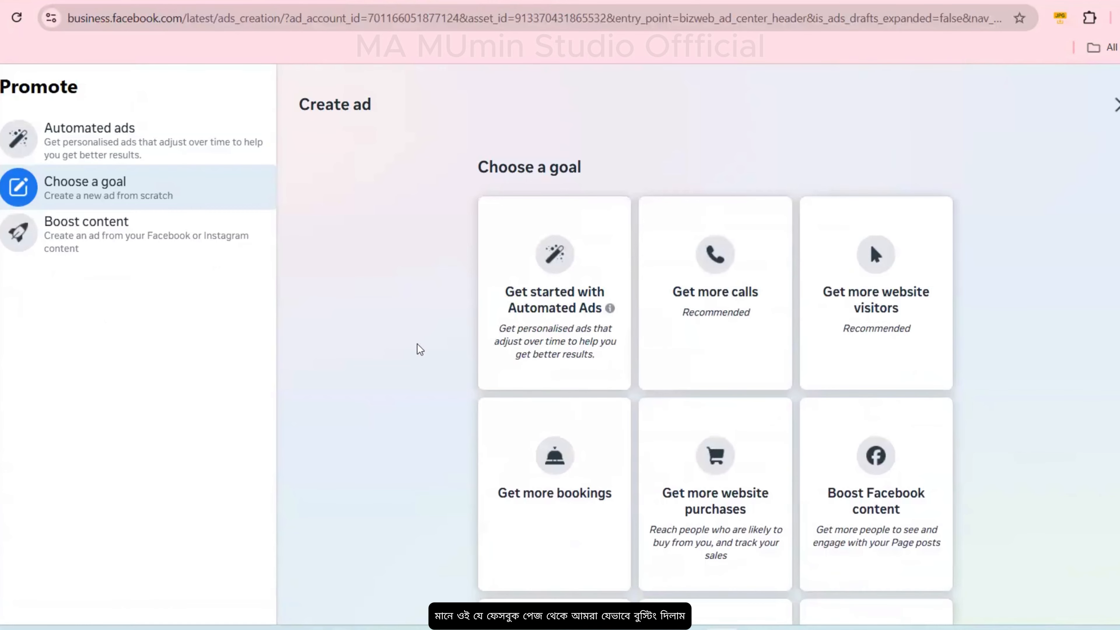
{"action": "scroll", "coordinate": [418, 344], "scroll_direction": "down", "scroll_amount": 8}
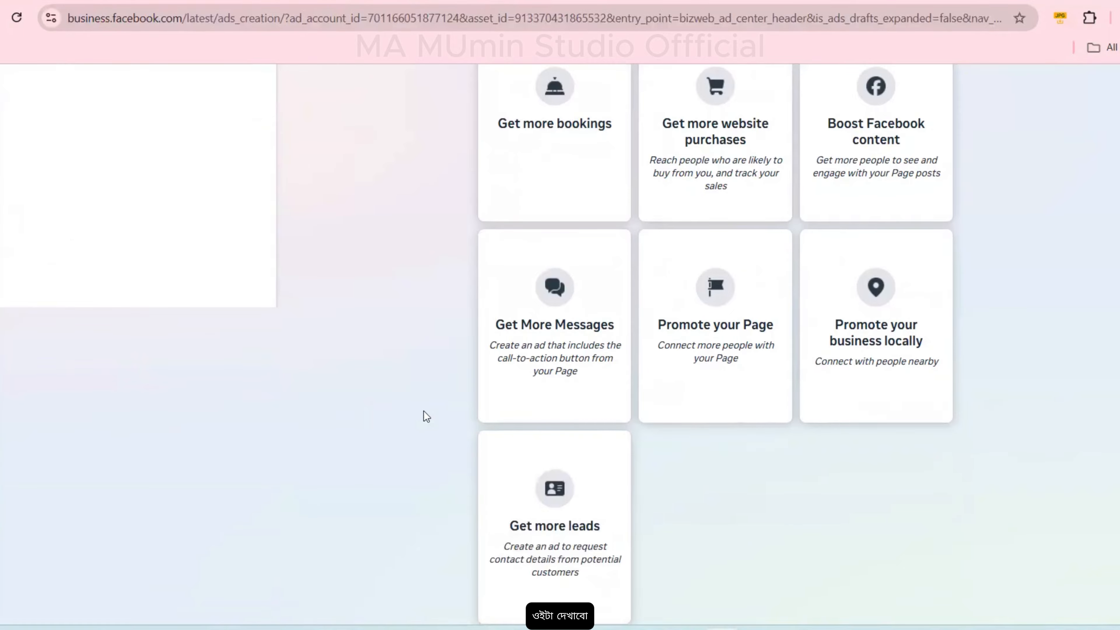
{"action": "scroll", "coordinate": [424, 412], "scroll_direction": "up", "scroll_amount": 8}
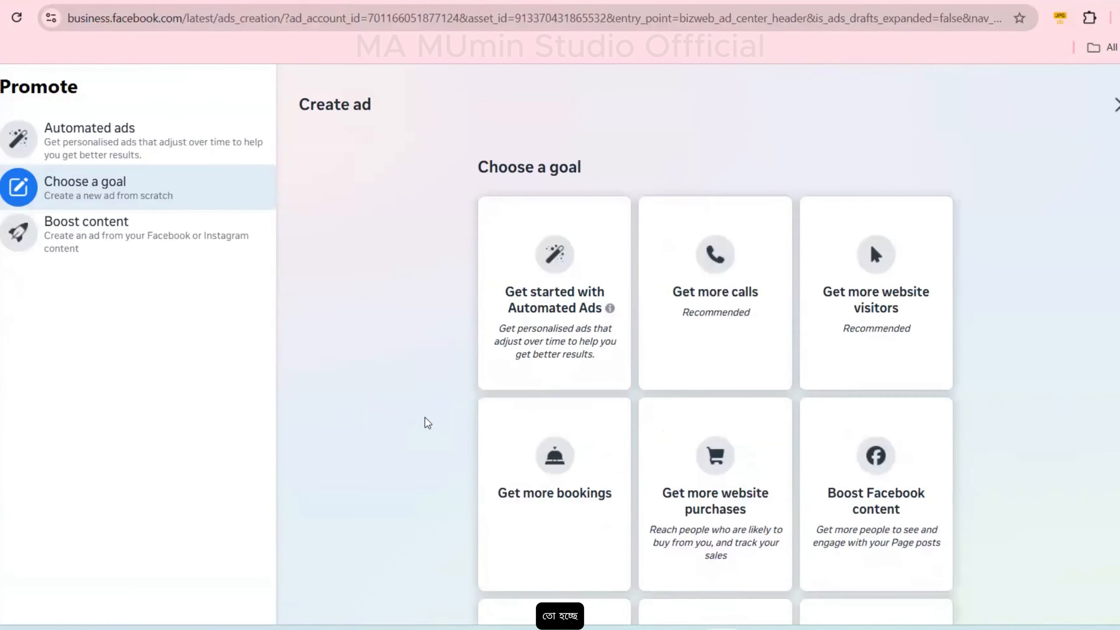
{"action": "scroll", "coordinate": [591, 301], "scroll_direction": "down", "scroll_amount": 3}
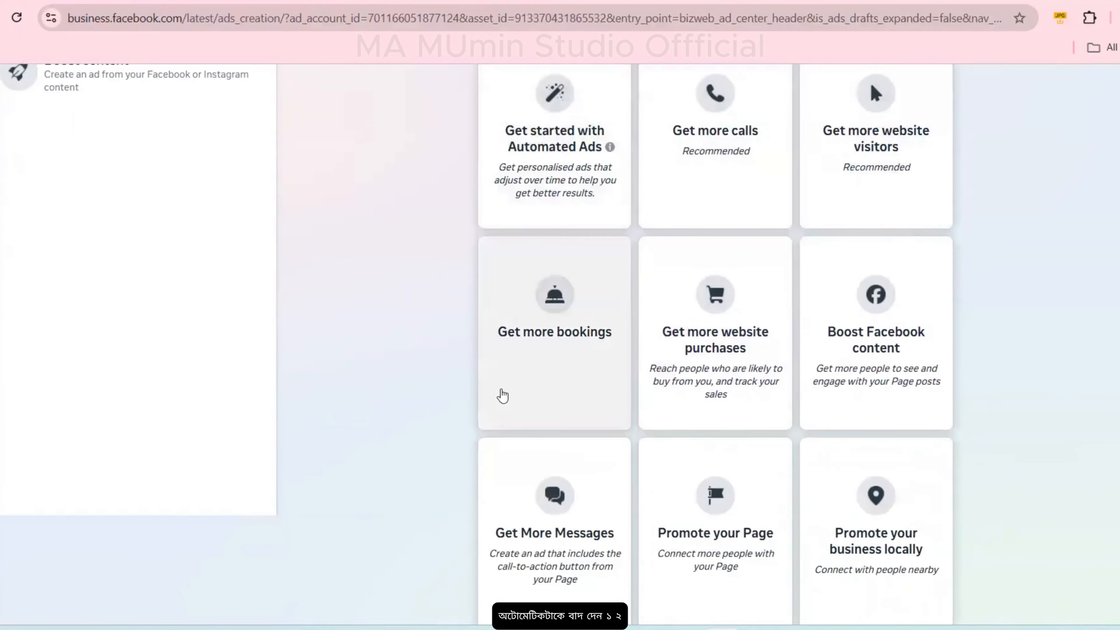
{"action": "scroll", "coordinate": [811, 343], "scroll_direction": "down", "scroll_amount": 4}
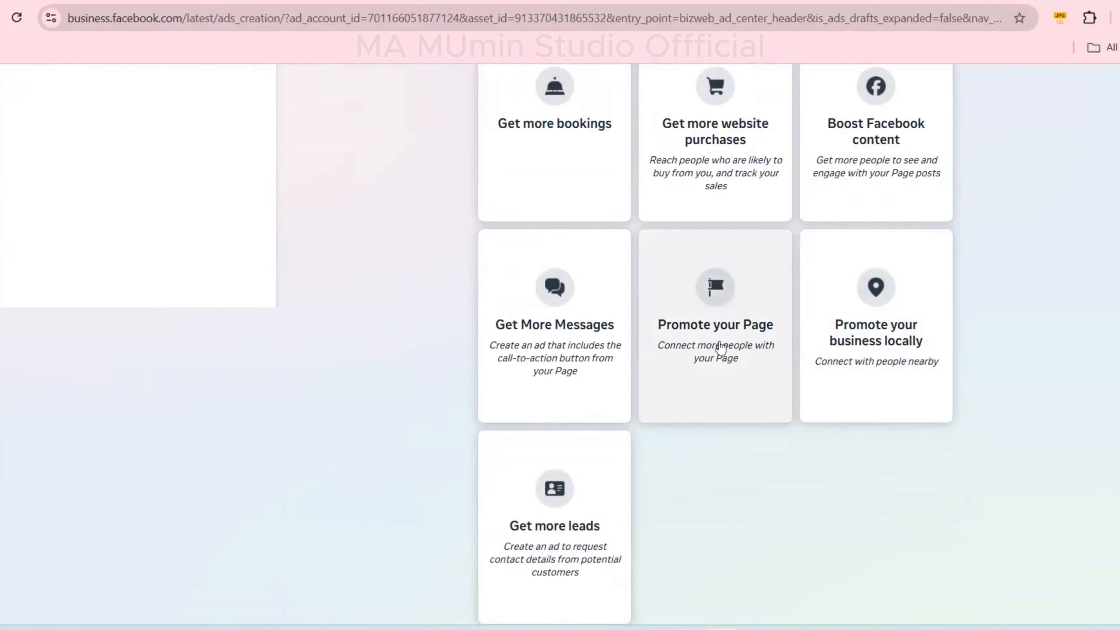
{"action": "scroll", "coordinate": [710, 293], "scroll_direction": "up", "scroll_amount": 6}
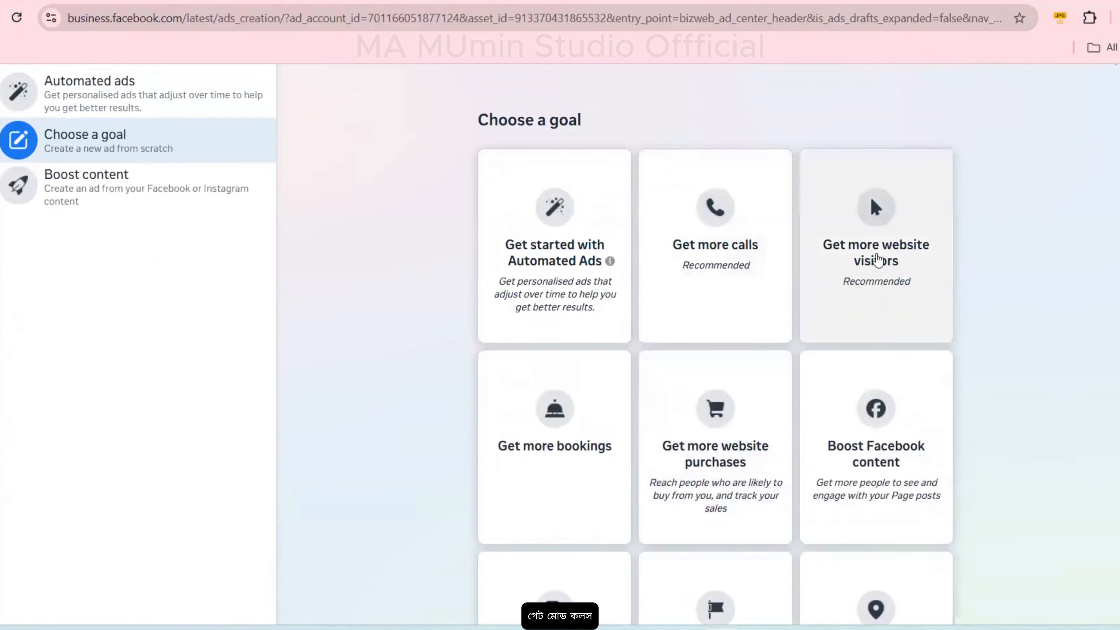
{"action": "scroll", "coordinate": [875, 255], "scroll_direction": "down", "scroll_amount": 2}
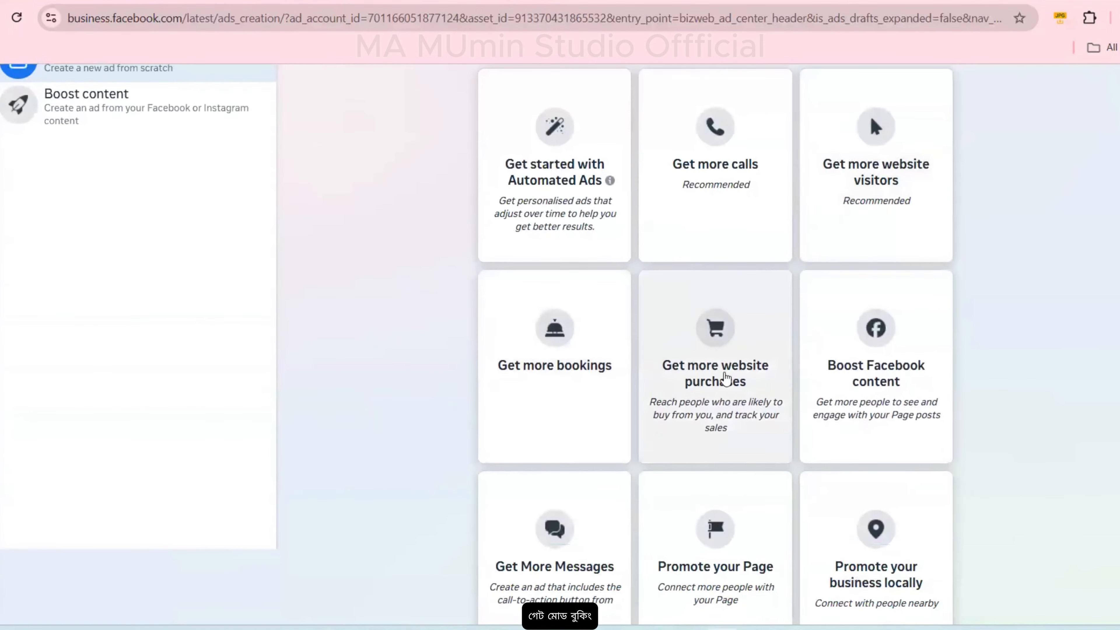
{"action": "scroll", "coordinate": [580, 528], "scroll_direction": "down", "scroll_amount": 2}
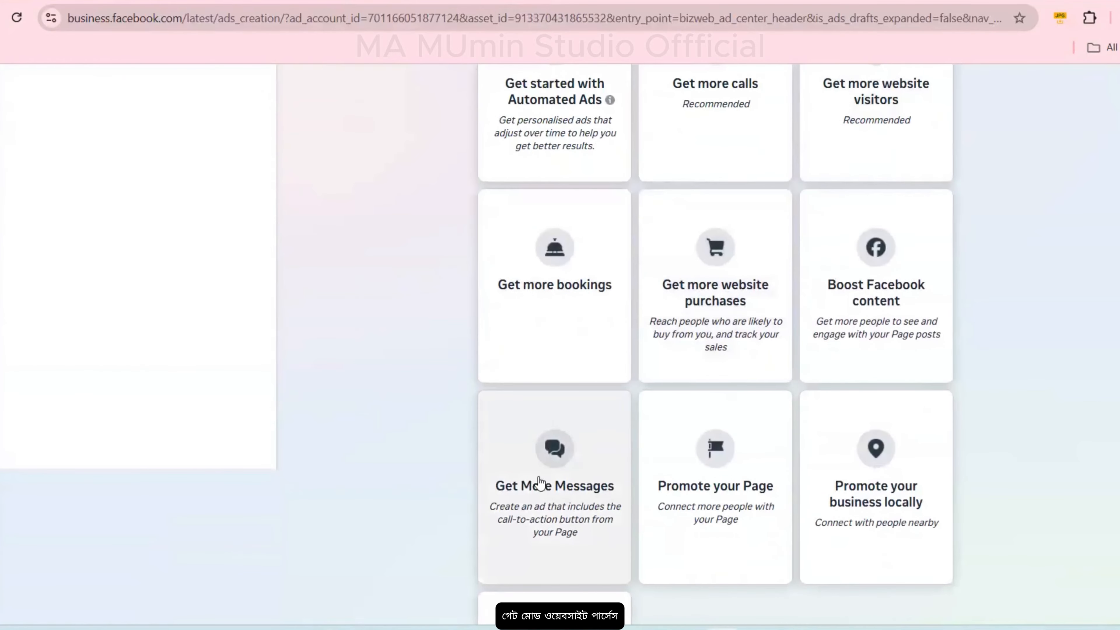
{"action": "scroll", "coordinate": [540, 481], "scroll_direction": "down", "scroll_amount": 4}
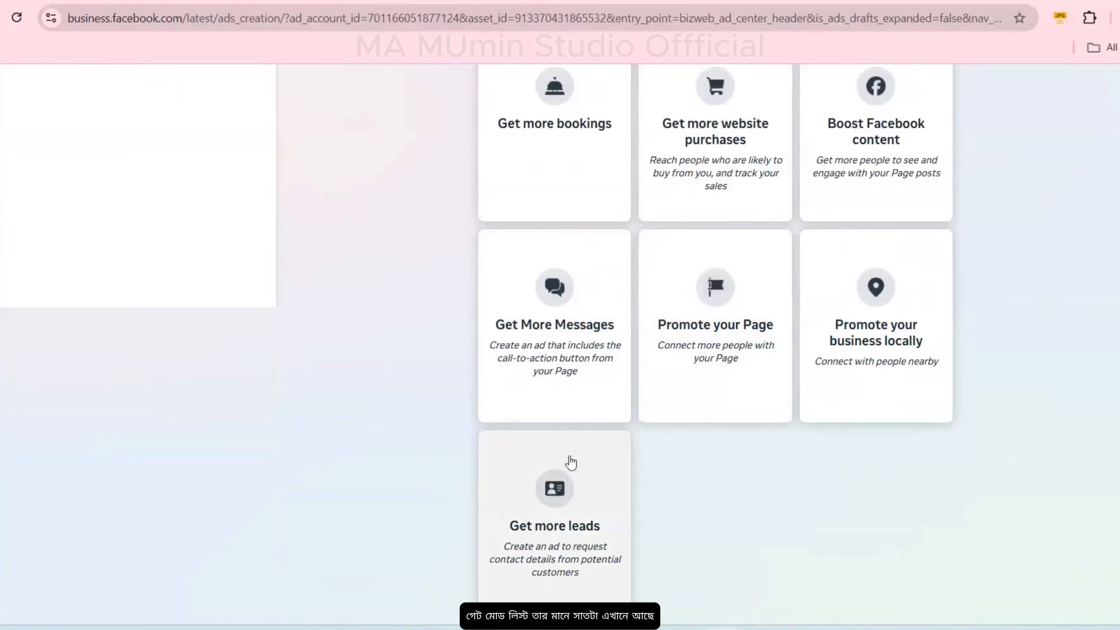
{"action": "scroll", "coordinate": [560, 470], "scroll_direction": "up", "scroll_amount": 2}
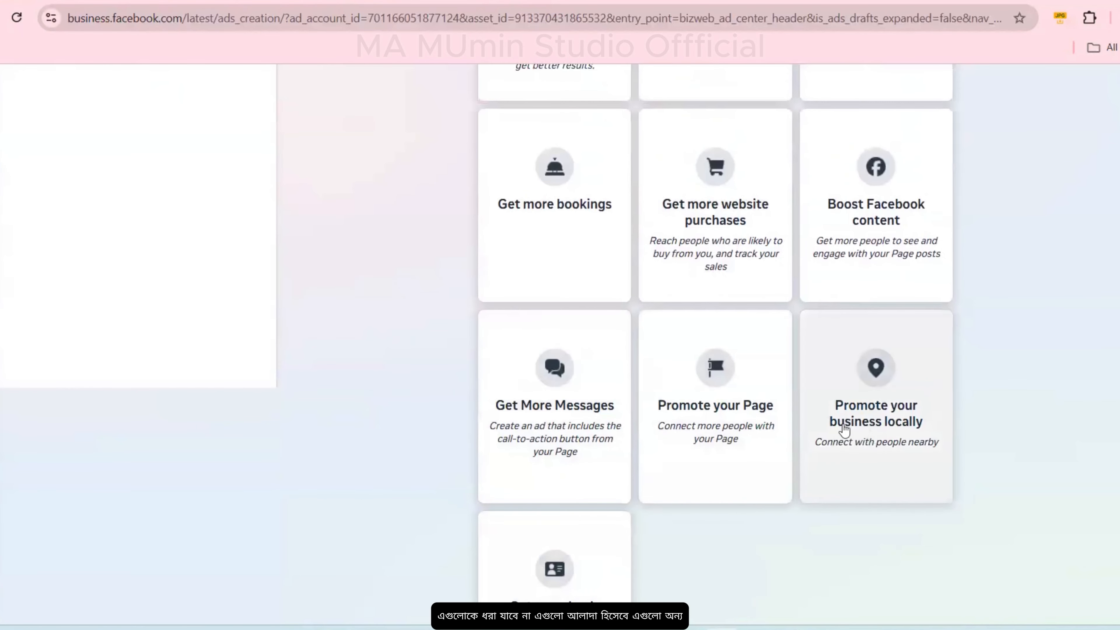
{"action": "scroll", "coordinate": [843, 431], "scroll_direction": "up", "scroll_amount": 2}
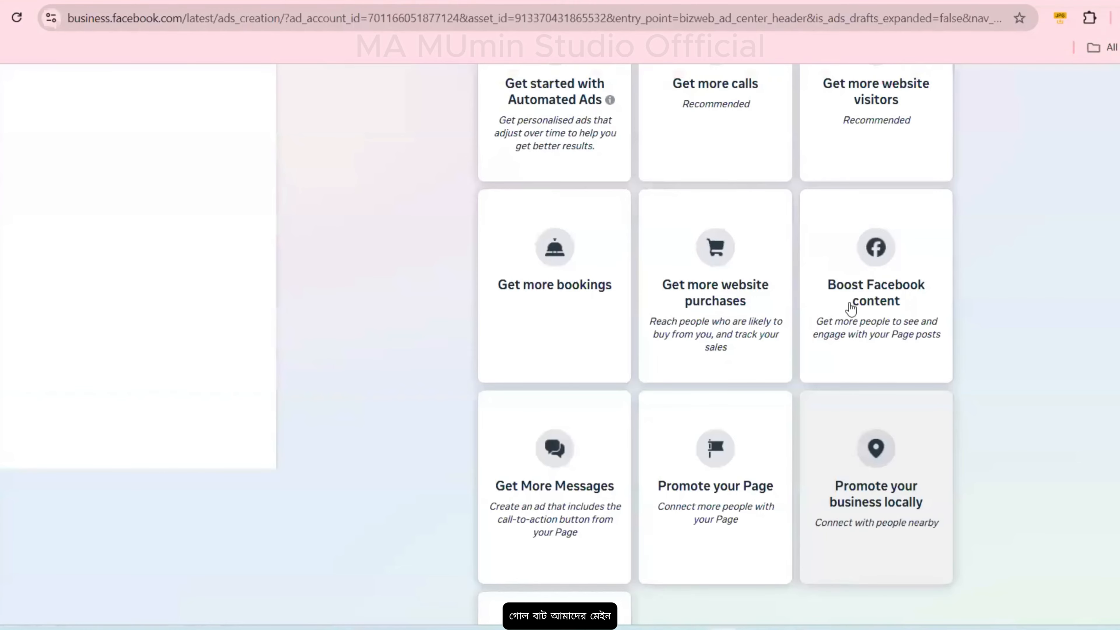
{"action": "scroll", "coordinate": [850, 309], "scroll_direction": "up", "scroll_amount": 4}
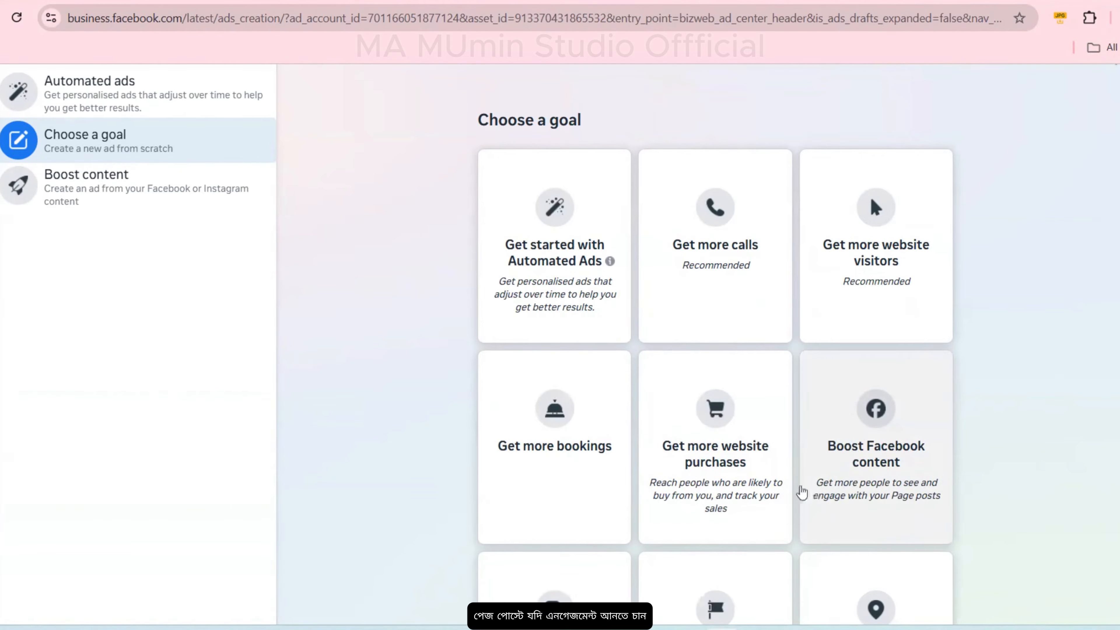
{"action": "scroll", "coordinate": [824, 495], "scroll_direction": "down", "scroll_amount": 3}
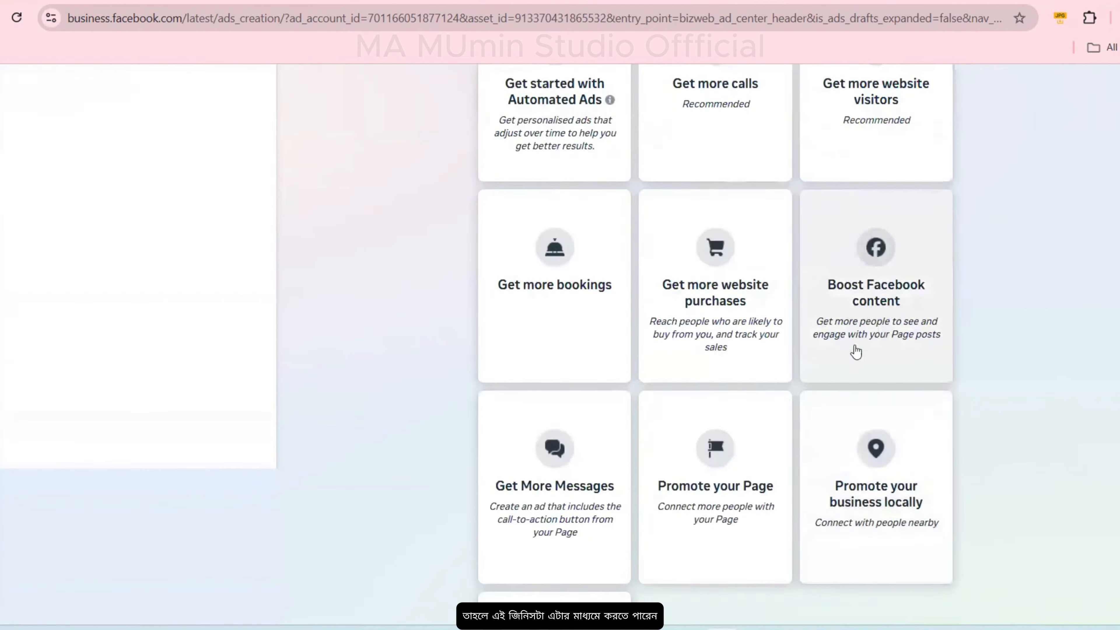
{"action": "scroll", "coordinate": [855, 350], "scroll_direction": "down", "scroll_amount": 3}
{"action": "scroll", "coordinate": [725, 500], "scroll_direction": "up", "scroll_amount": 6}
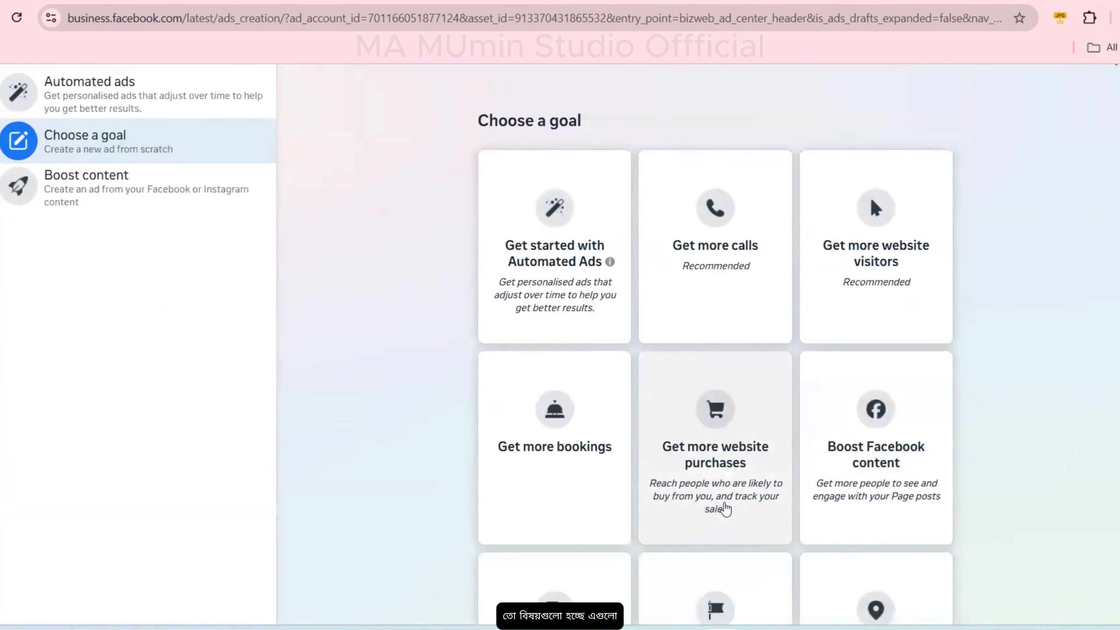
{"action": "scroll", "coordinate": [721, 503], "scroll_direction": "down", "scroll_amount": 1}
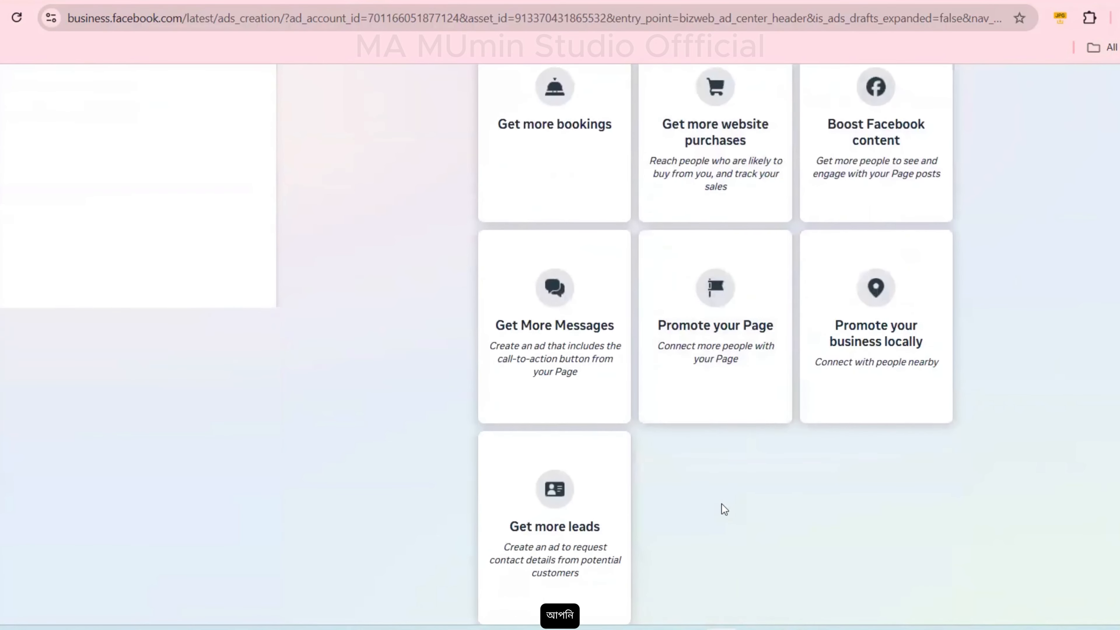
{"action": "scroll", "coordinate": [715, 499], "scroll_direction": "up", "scroll_amount": 2}
{"action": "scroll", "coordinate": [716, 503], "scroll_direction": "up", "scroll_amount": 6}
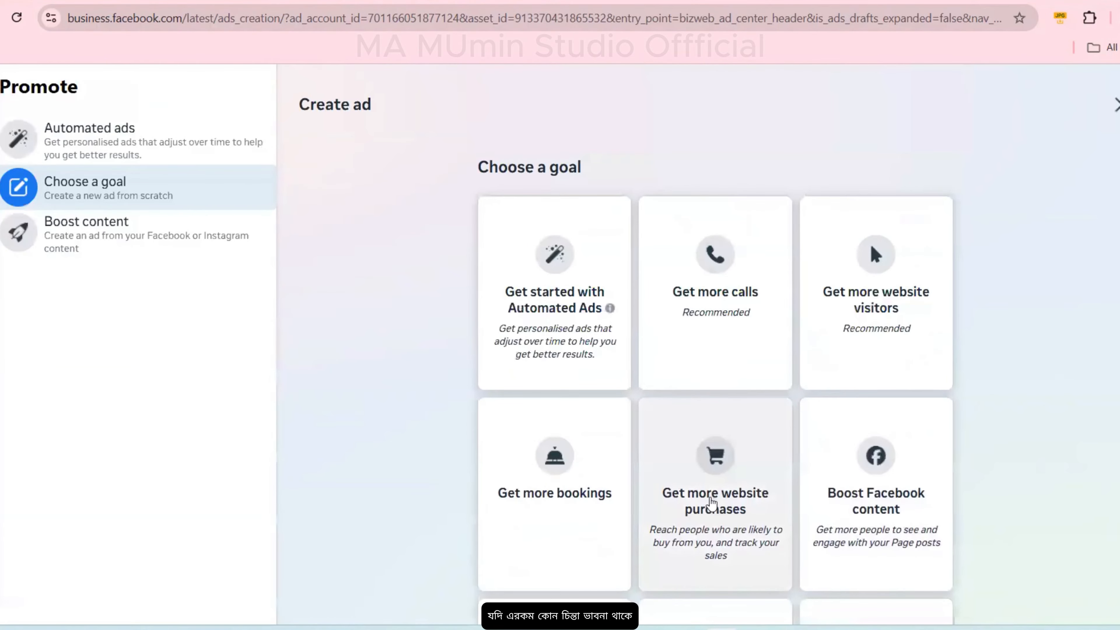
{"action": "scroll", "coordinate": [708, 507], "scroll_direction": "down", "scroll_amount": 3}
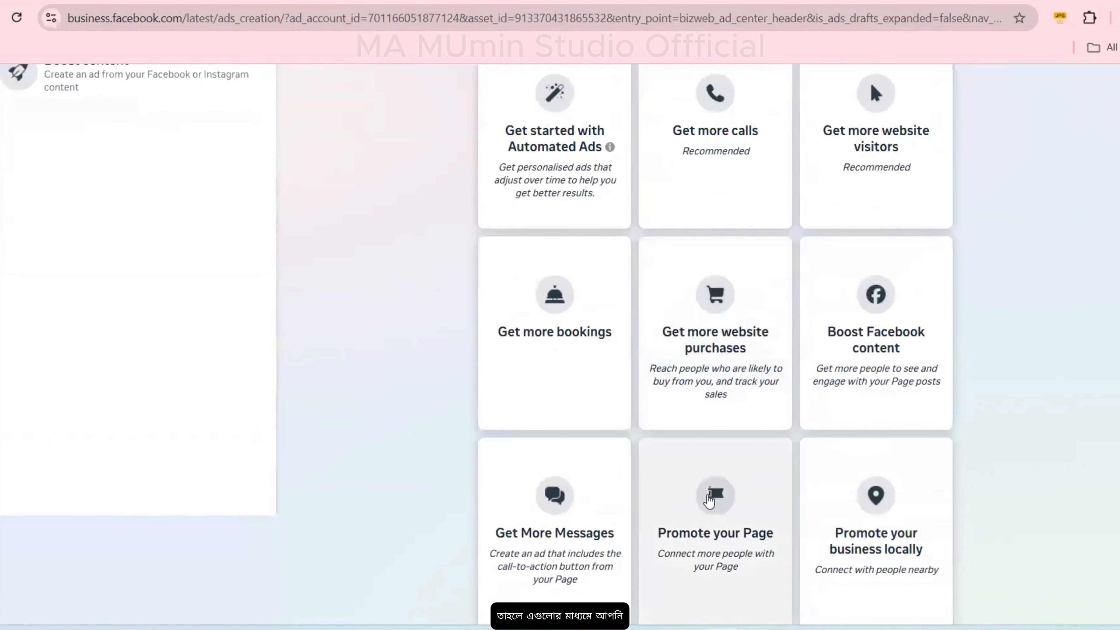
{"action": "scroll", "coordinate": [709, 502], "scroll_direction": "down", "scroll_amount": 4}
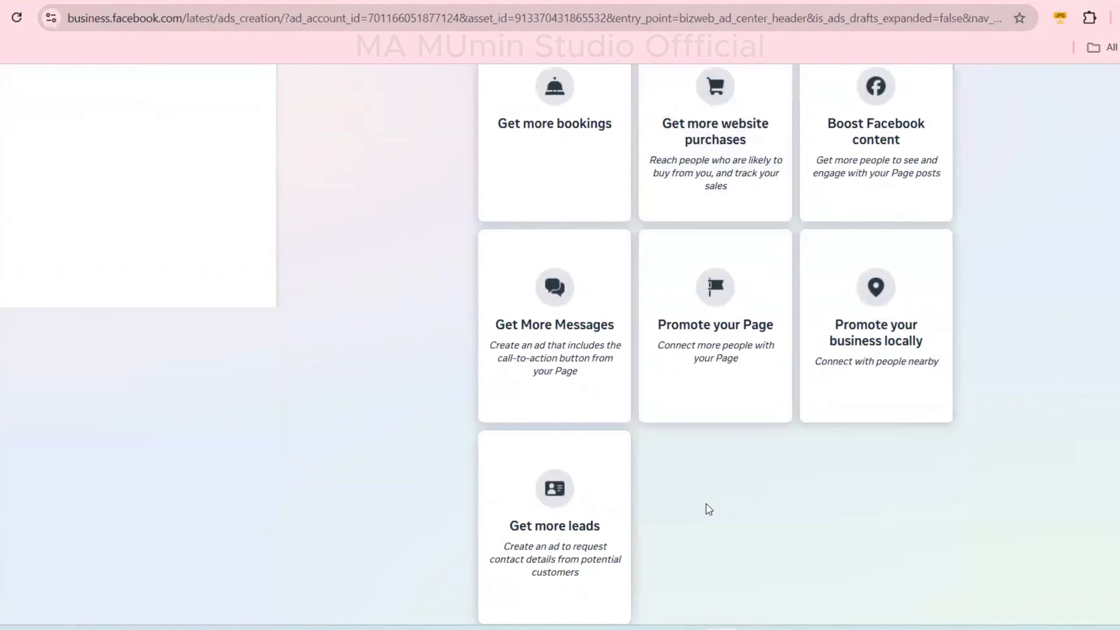
{"action": "scroll", "coordinate": [707, 506], "scroll_direction": "up", "scroll_amount": 8}
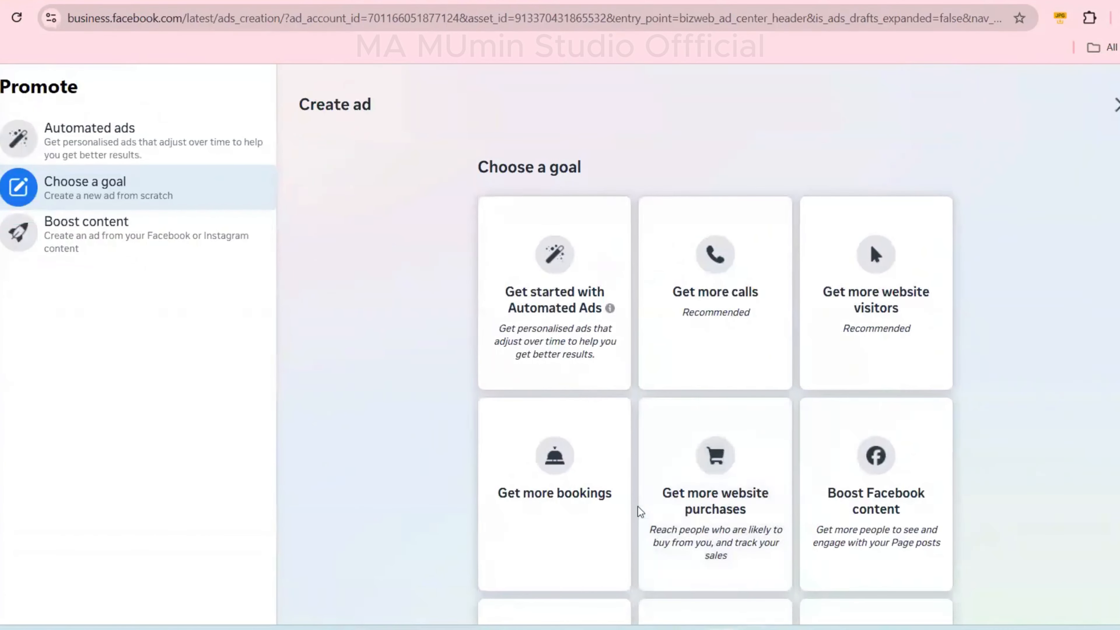
Choose Promote your Page as the goal for the new ad and reload the page to open the ad setup form.
{"action": "scroll", "coordinate": [721, 494], "scroll_direction": "down", "scroll_amount": 7}
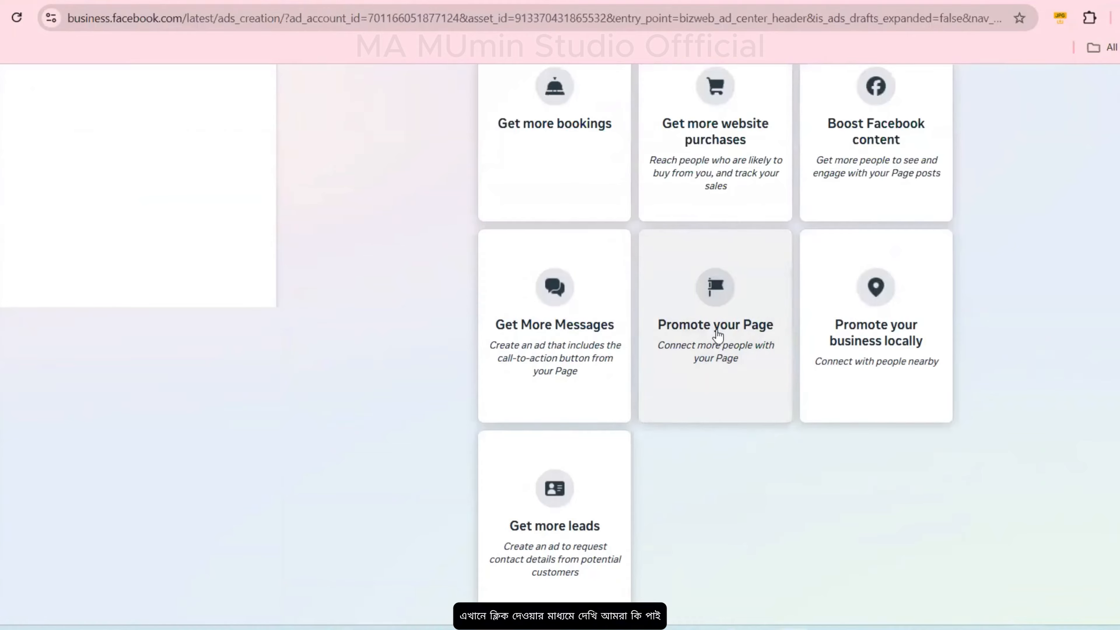
{"action": "left_click", "coordinate": [717, 336]}
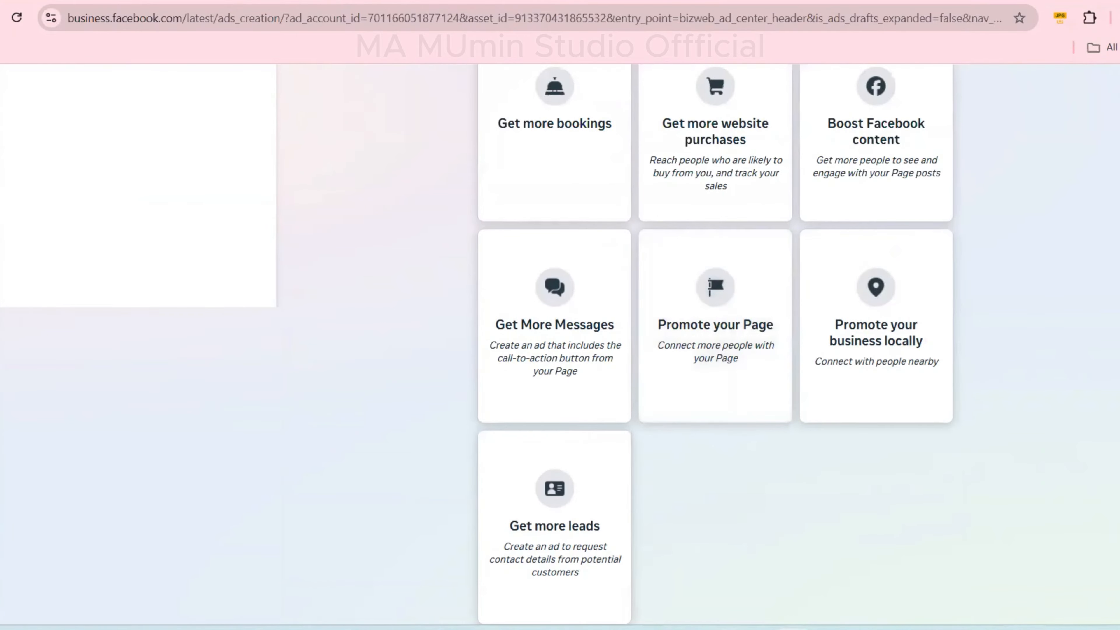
{"action": "left_click", "coordinate": [16, 18]}
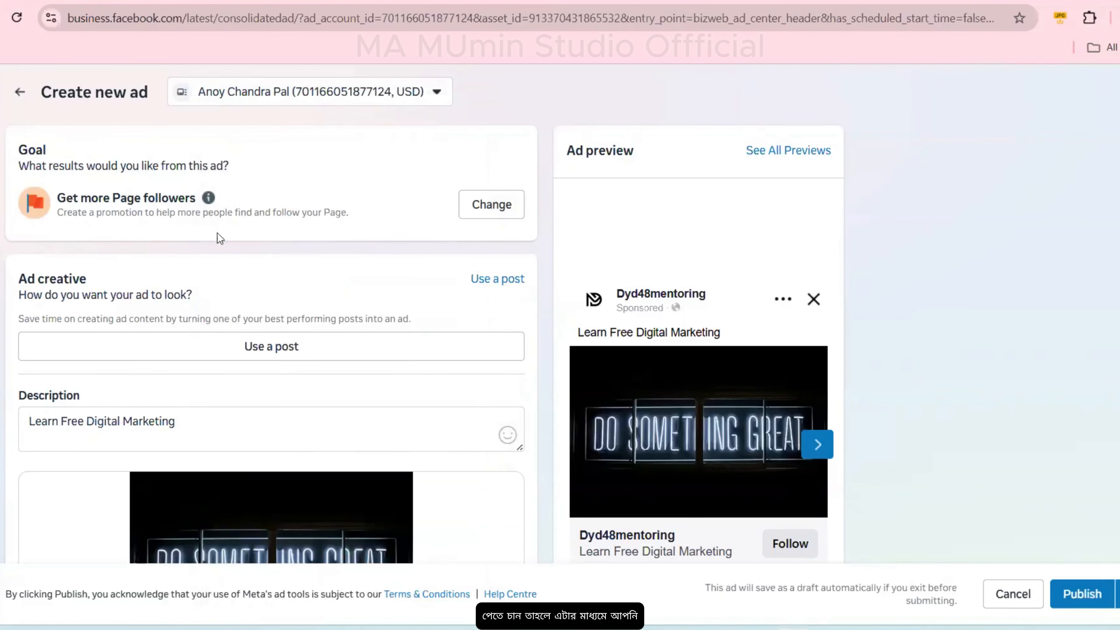
Review the Page followers goal and ad creative sections, and browse the ad preview examples.
{"action": "scroll", "coordinate": [202, 232], "scroll_direction": "down", "scroll_amount": 4}
{"action": "scroll", "coordinate": [56, 168], "scroll_direction": "up", "scroll_amount": 4}
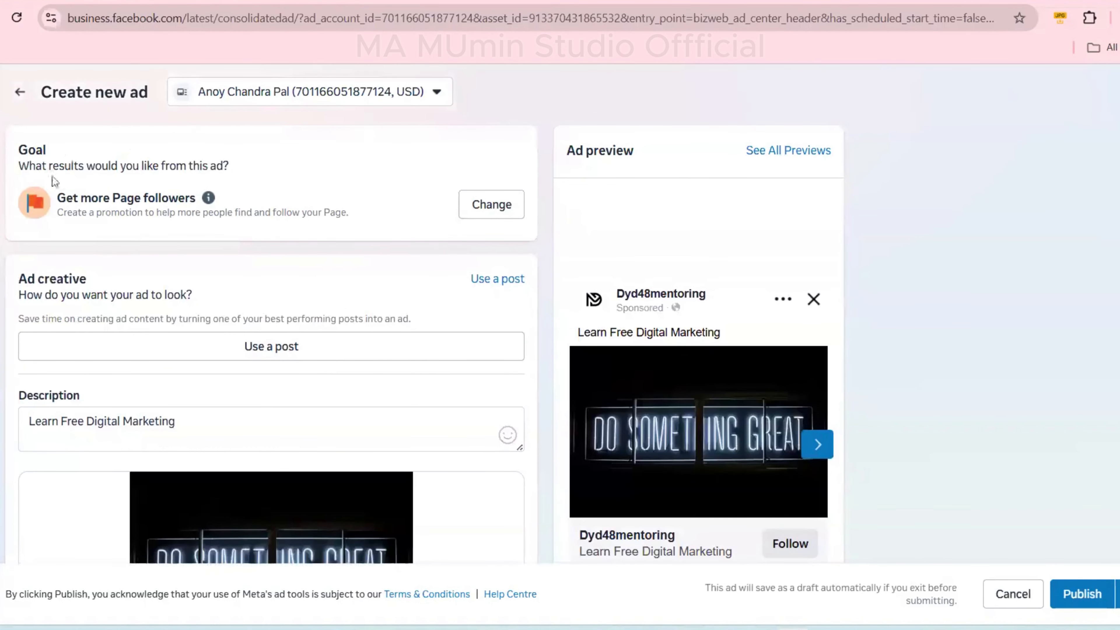
{"action": "scroll", "coordinate": [222, 305], "scroll_direction": "down", "scroll_amount": 2}
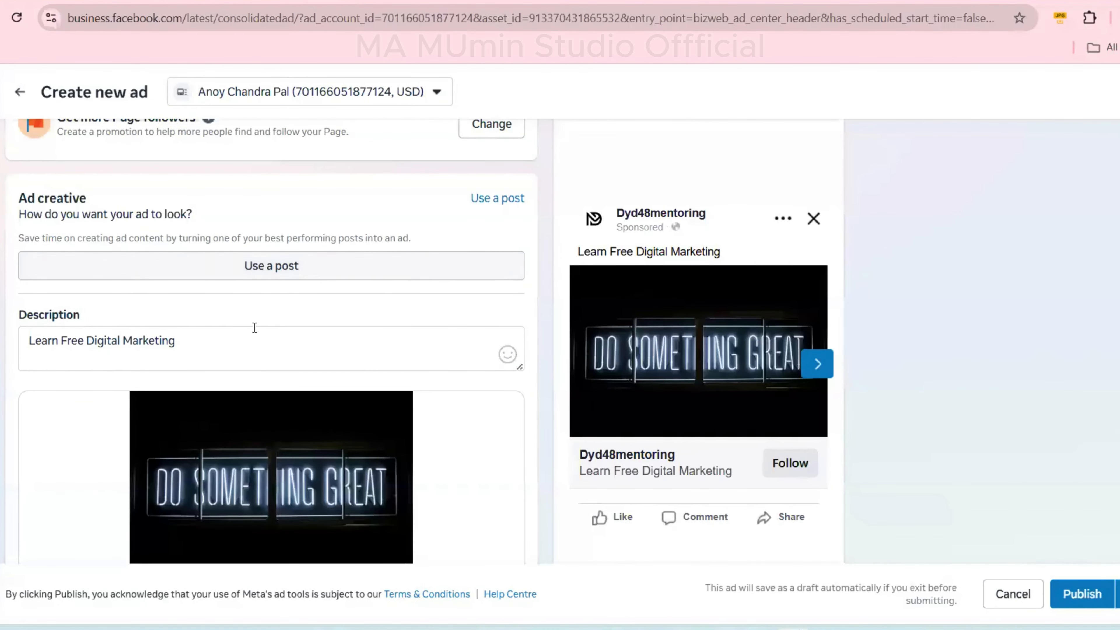
{"action": "scroll", "coordinate": [208, 418], "scroll_direction": "down", "scroll_amount": 1}
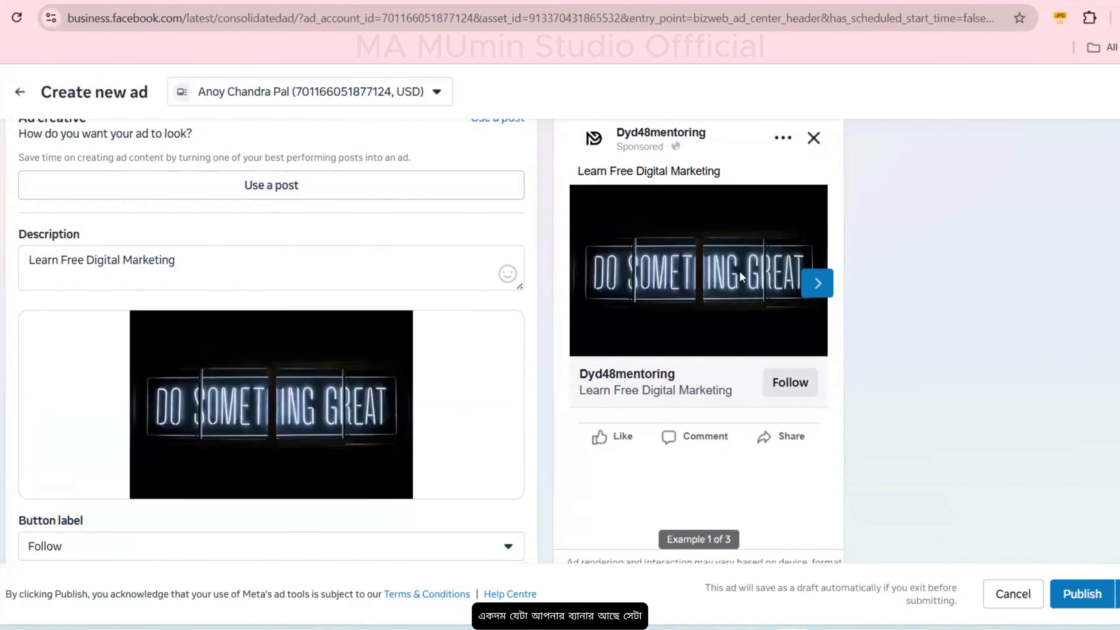
{"action": "scroll", "coordinate": [709, 268], "scroll_direction": "up", "scroll_amount": 1}
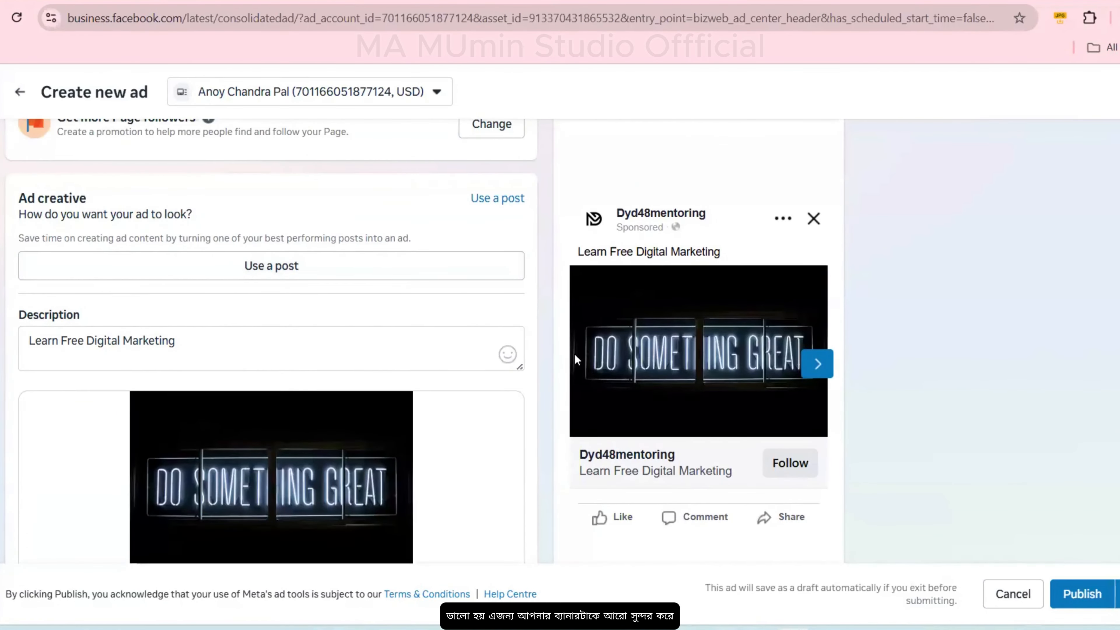
{"action": "left_click", "coordinate": [817, 364]}
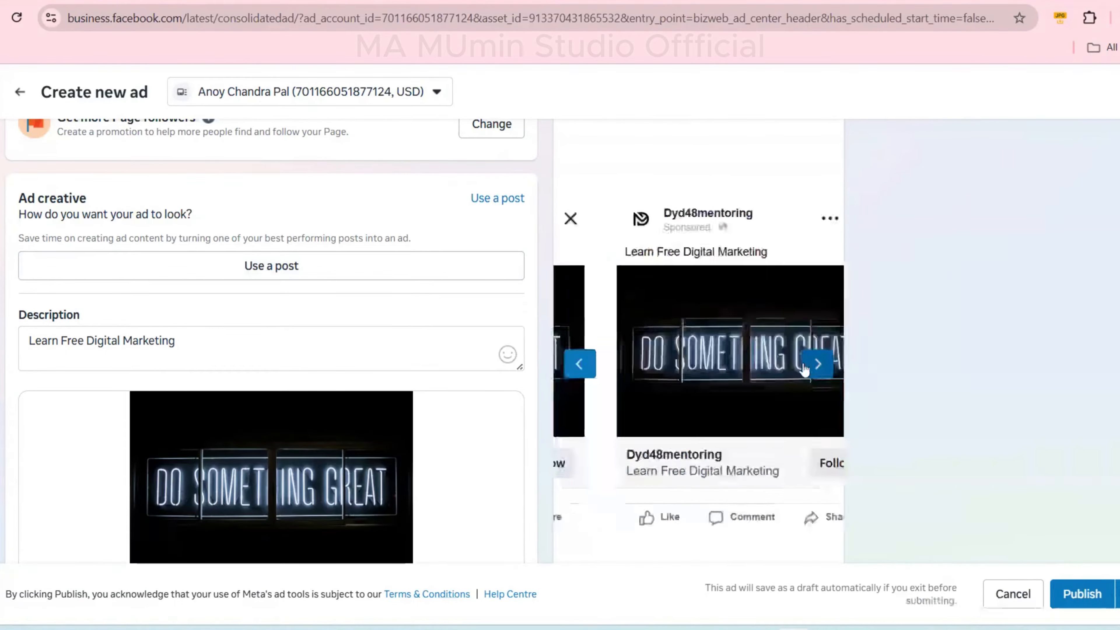
{"action": "left_click", "coordinate": [582, 373]}
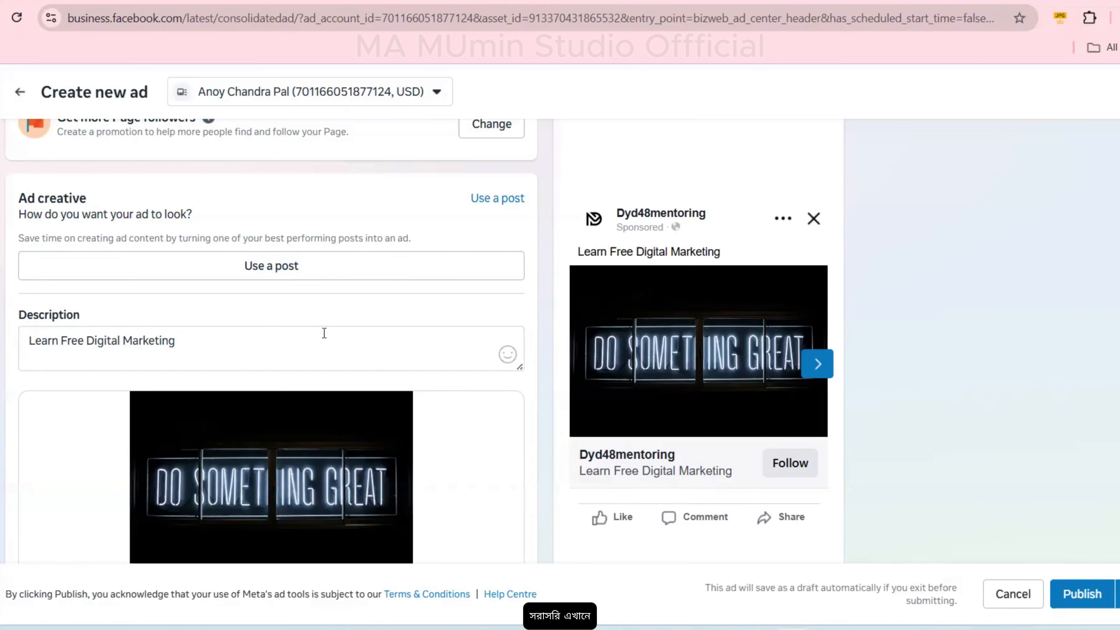
{"action": "scroll", "coordinate": [308, 344], "scroll_direction": "up", "scroll_amount": 2}
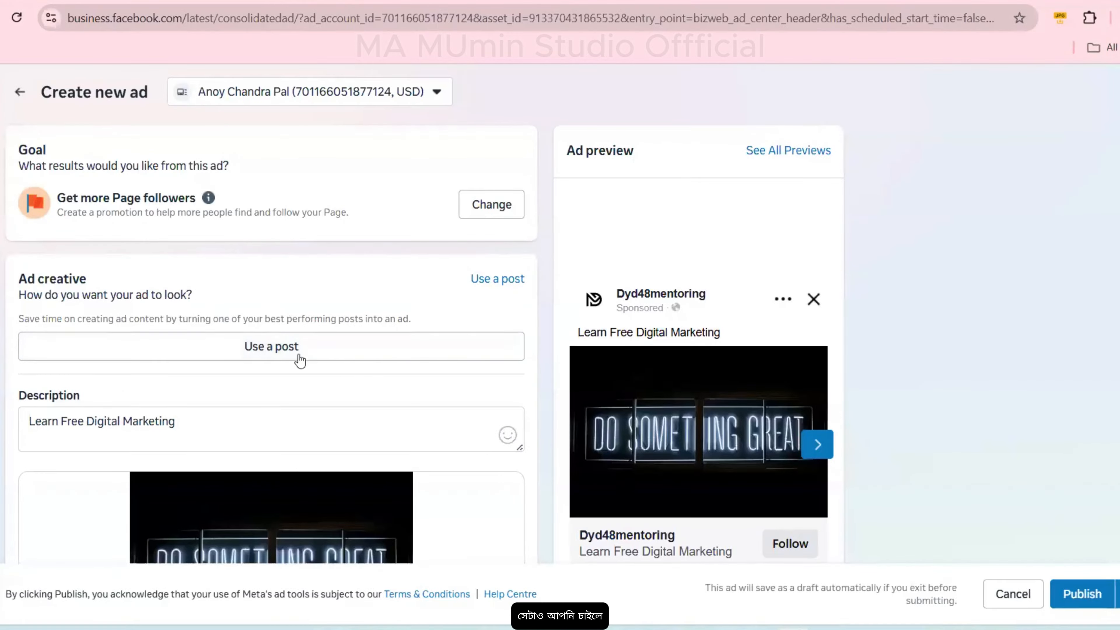
Add a heart-eyes smiley emoji to the end of the ad description "Learn Free Digital Marketing".
{"action": "scroll", "coordinate": [100, 393], "scroll_direction": "down", "scroll_amount": 3}
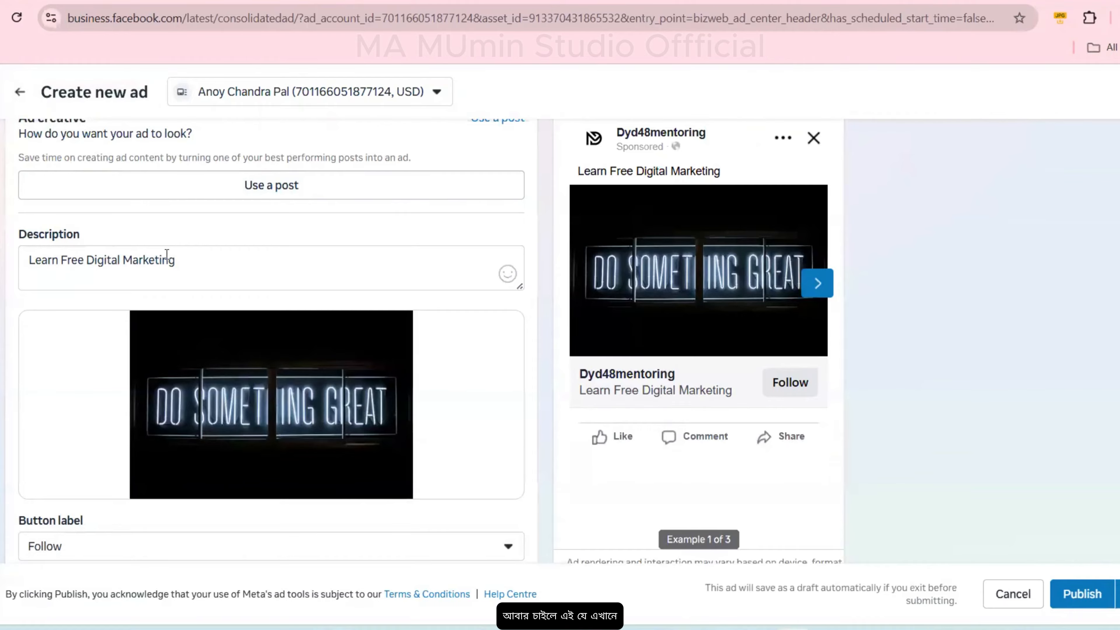
{"action": "left_click", "coordinate": [188, 263]}
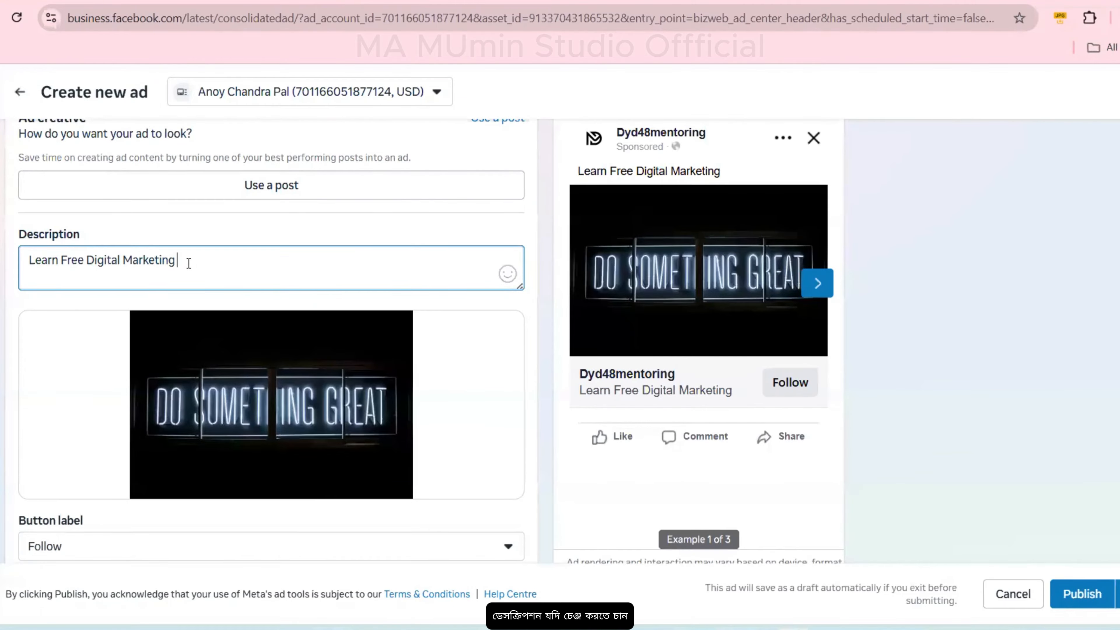
{"action": "left_click", "coordinate": [210, 239]}
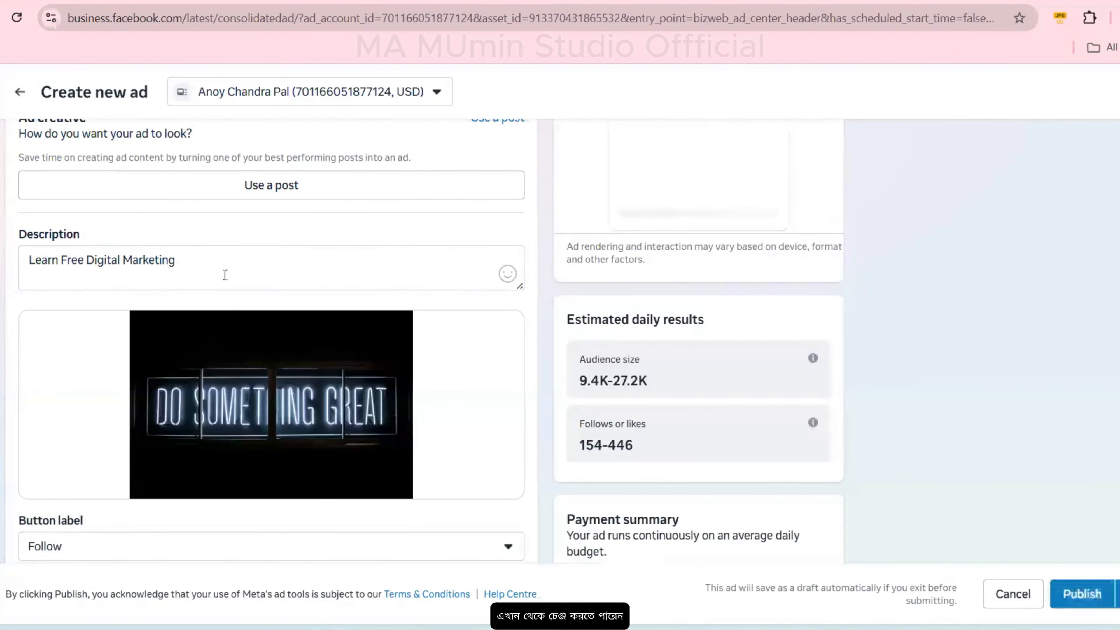
{"action": "scroll", "coordinate": [402, 312], "scroll_direction": "up", "scroll_amount": 3}
{"action": "left_click", "coordinate": [214, 424]}
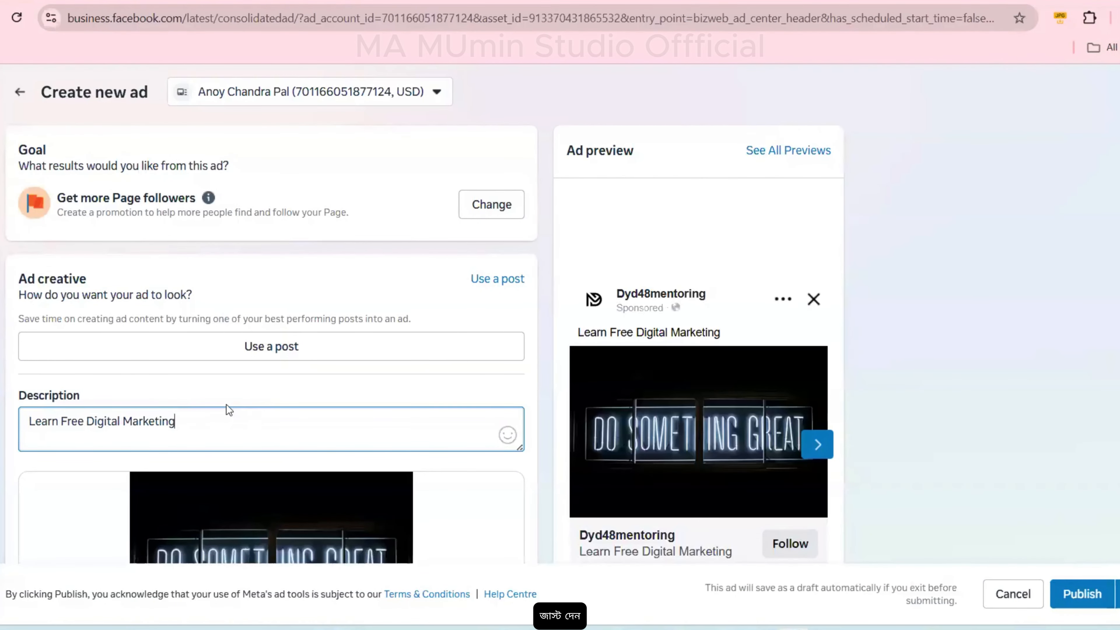
{"action": "scroll", "coordinate": [226, 402], "scroll_direction": "down", "scroll_amount": 2}
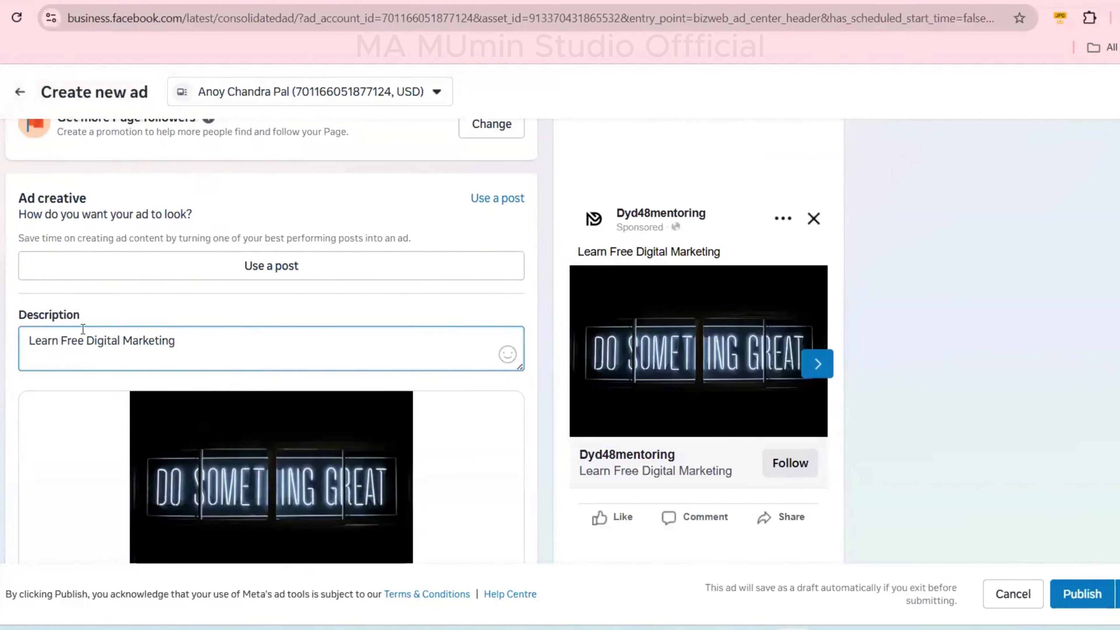
{"action": "left_click", "coordinate": [224, 316]}
{"action": "left_click", "coordinate": [211, 346]}
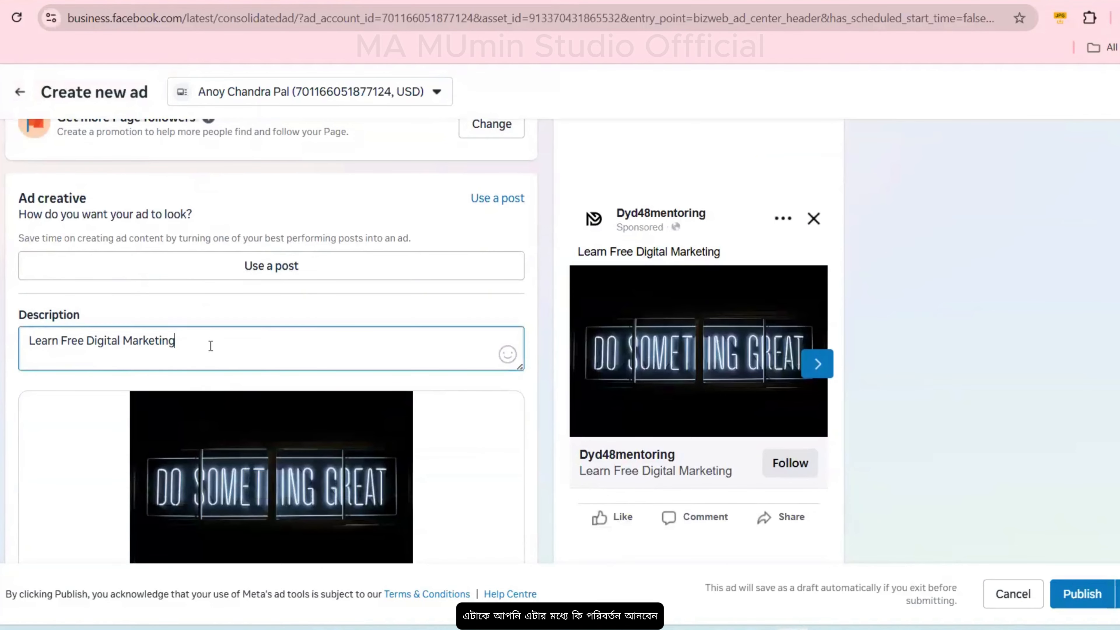
{"action": "left_click", "coordinate": [507, 354]}
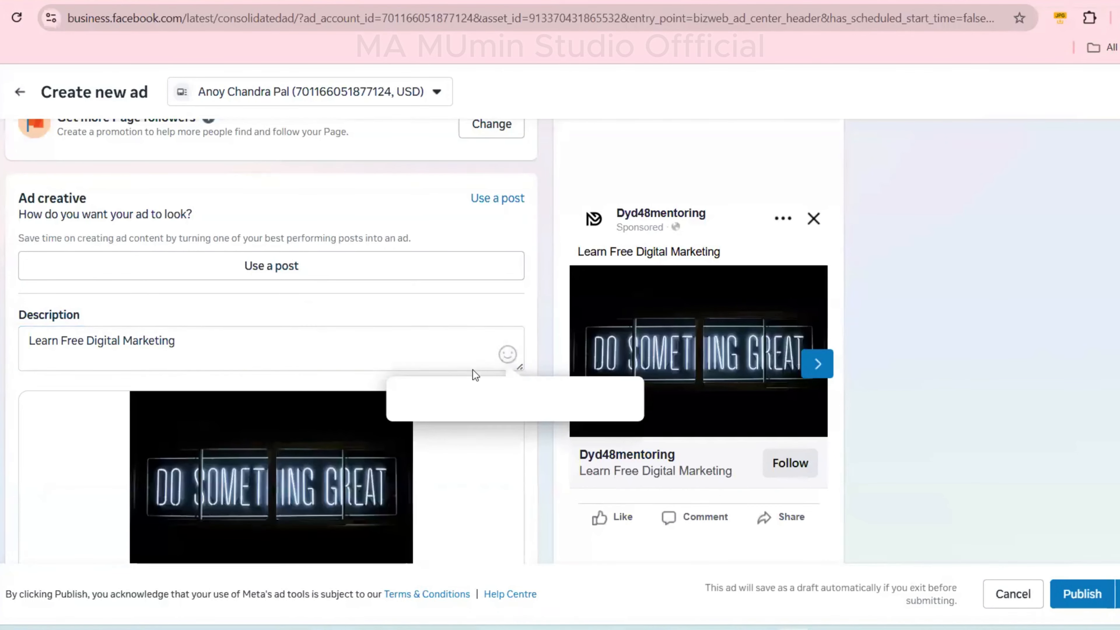
{"action": "left_click", "coordinate": [508, 354]}
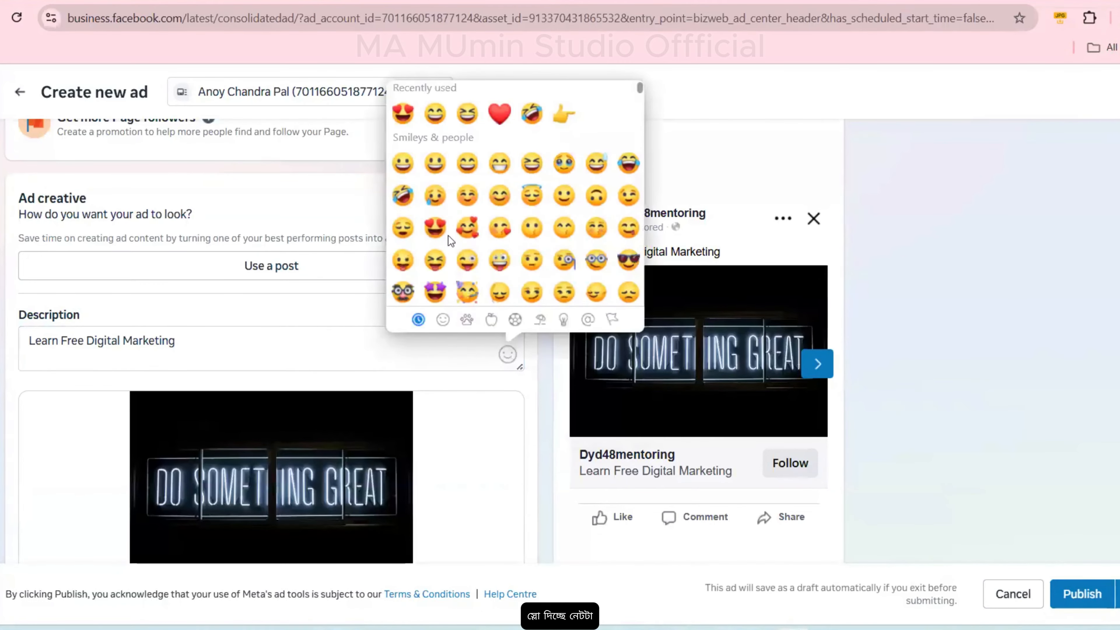
{"action": "left_click", "coordinate": [403, 113]}
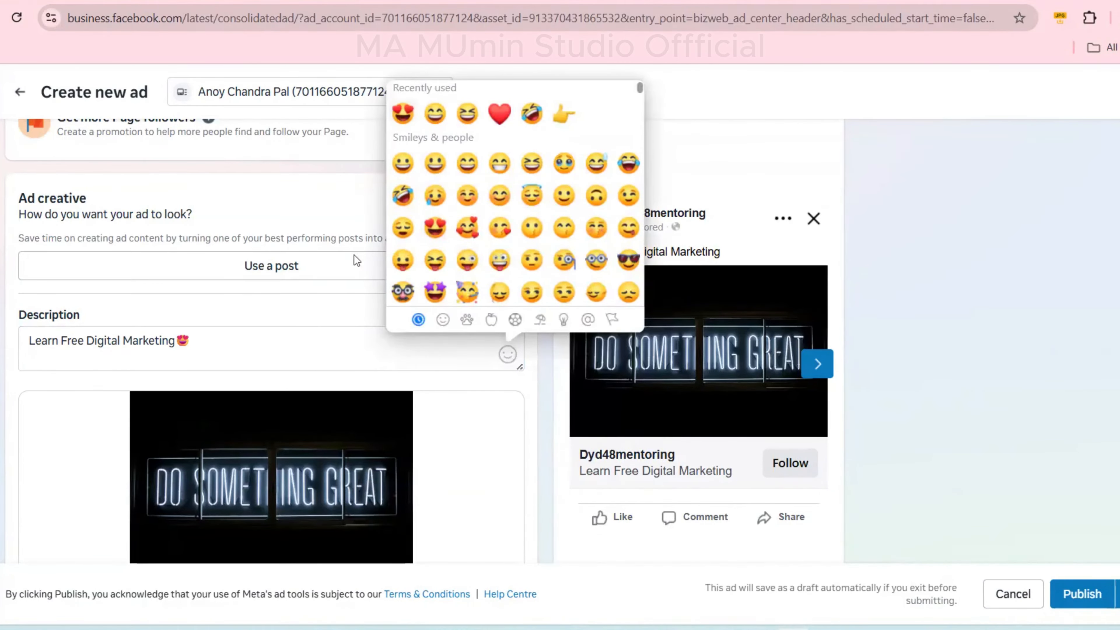
{"action": "left_click", "coordinate": [252, 325]}
{"action": "scroll", "coordinate": [255, 370], "scroll_direction": "up", "scroll_amount": 2}
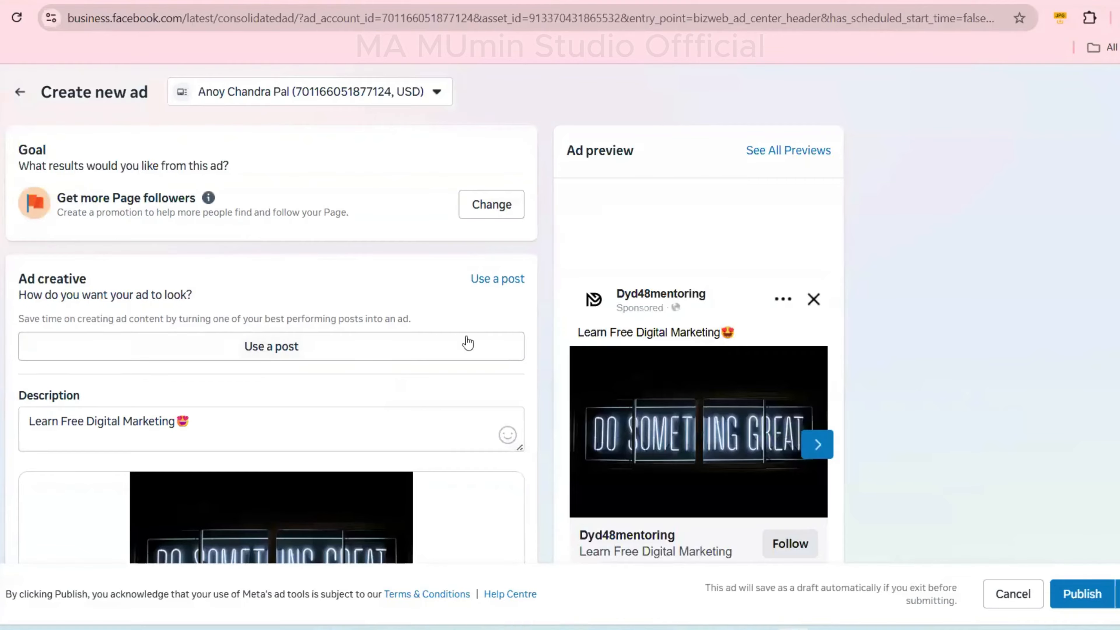
Copy the heart-eyes emoji from the end of the description and paste it in front of "Learn Free Digital Marketing".
{"action": "scroll", "coordinate": [51, 334], "scroll_direction": "down", "scroll_amount": 2}
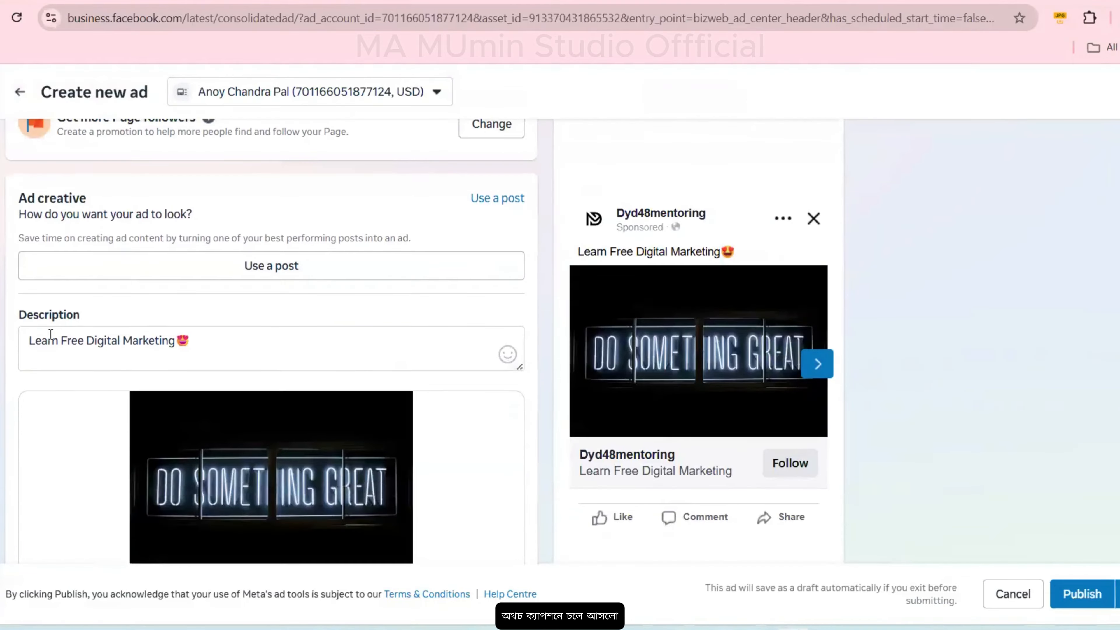
{"action": "left_click", "coordinate": [36, 340]}
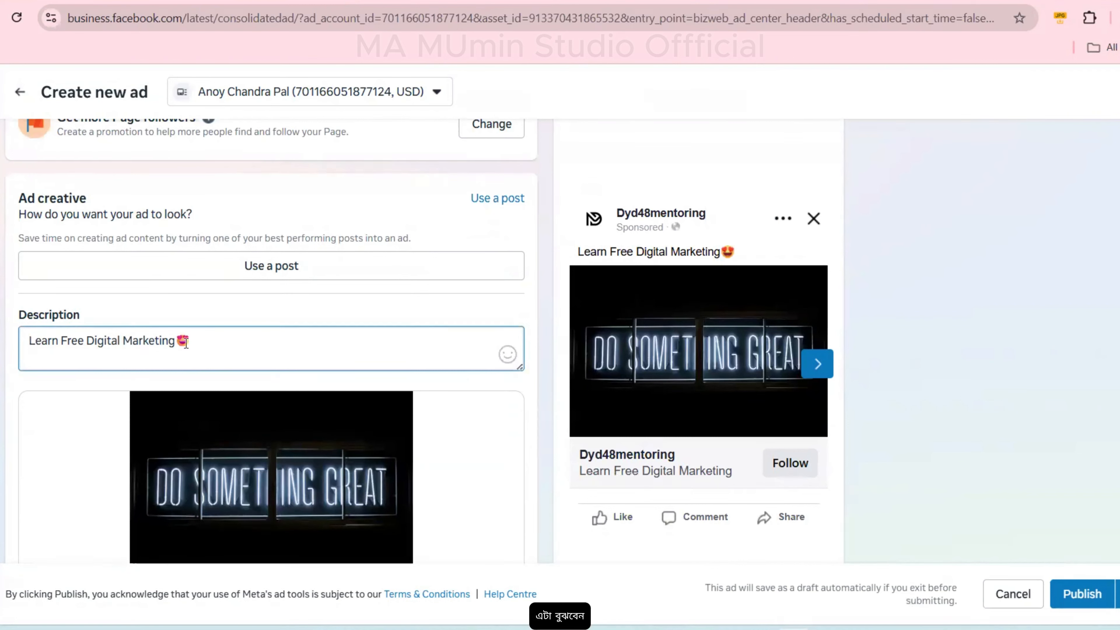
{"action": "left_click_drag", "start_coordinate": [186, 344], "coordinate": [178, 348]}
{"action": "key", "text": "ctrl+c"}
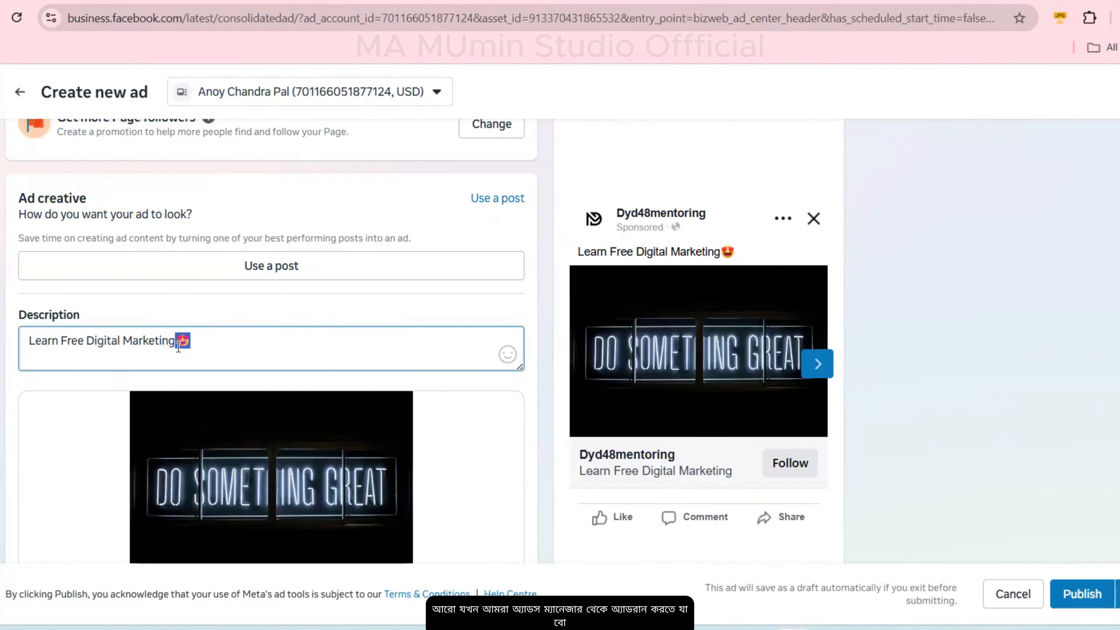
{"action": "left_click", "coordinate": [29, 344]}
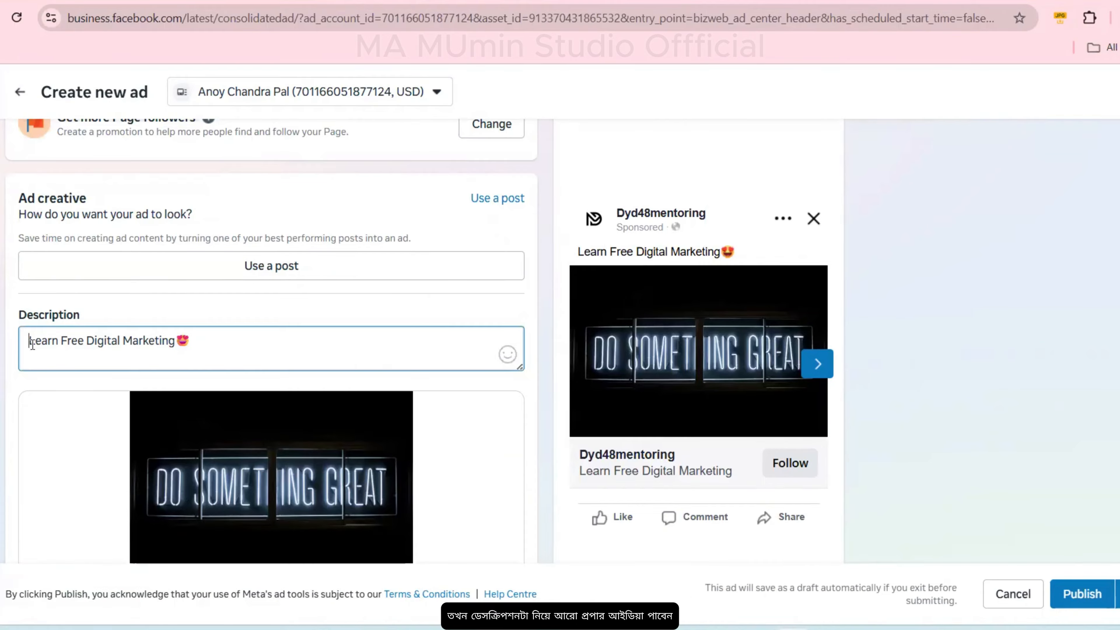
{"action": "key", "text": "ctrl+v"}
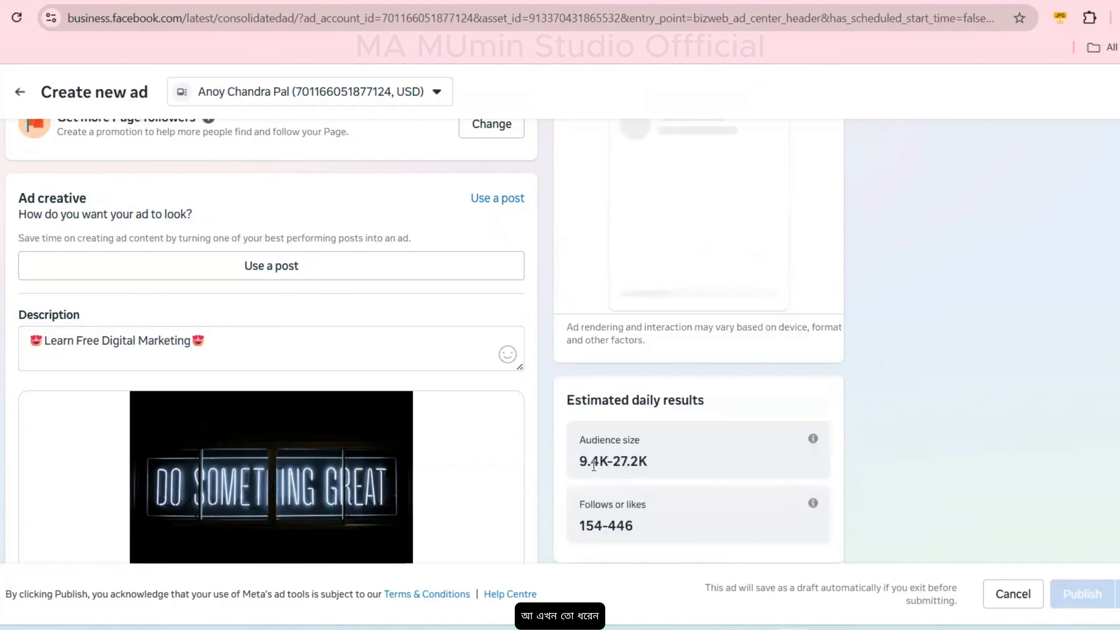
{"action": "scroll", "coordinate": [566, 485], "scroll_direction": "up", "scroll_amount": 2}
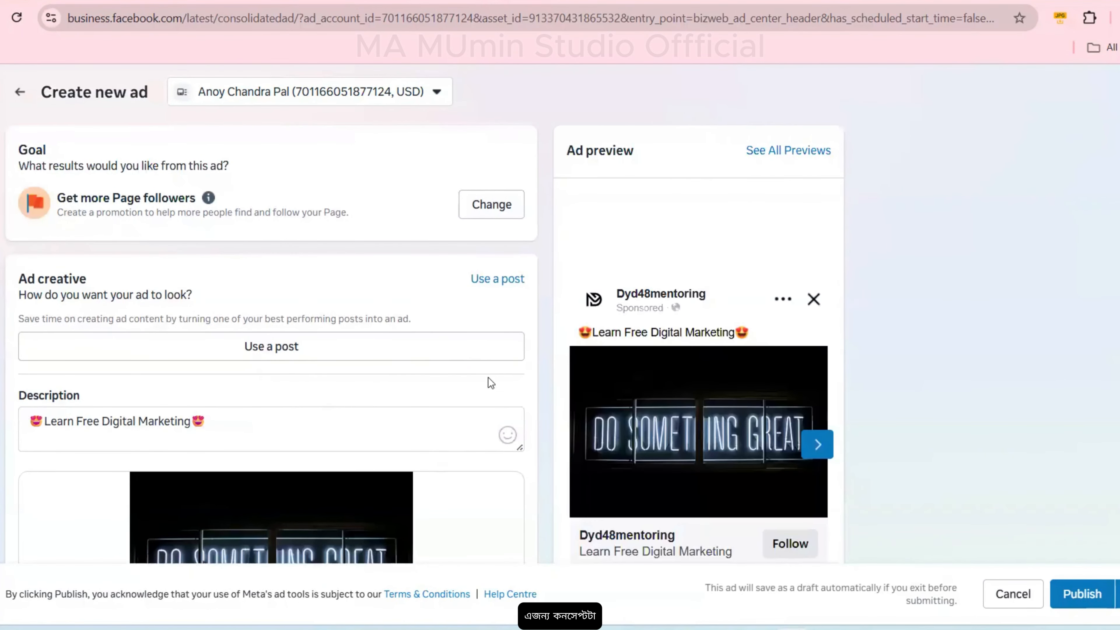
Check the options available for the ad's button label, keeping Follow.
{"action": "scroll", "coordinate": [488, 380], "scroll_direction": "down", "scroll_amount": 4}
{"action": "scroll", "coordinate": [485, 395], "scroll_direction": "down", "scroll_amount": 2}
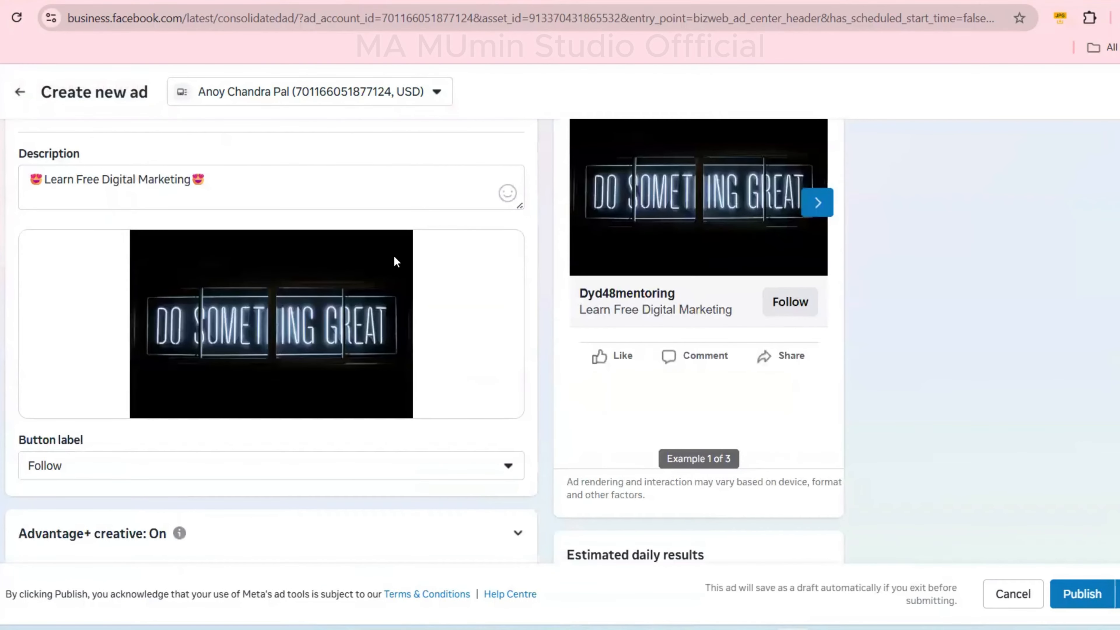
{"action": "left_click", "coordinate": [219, 472]}
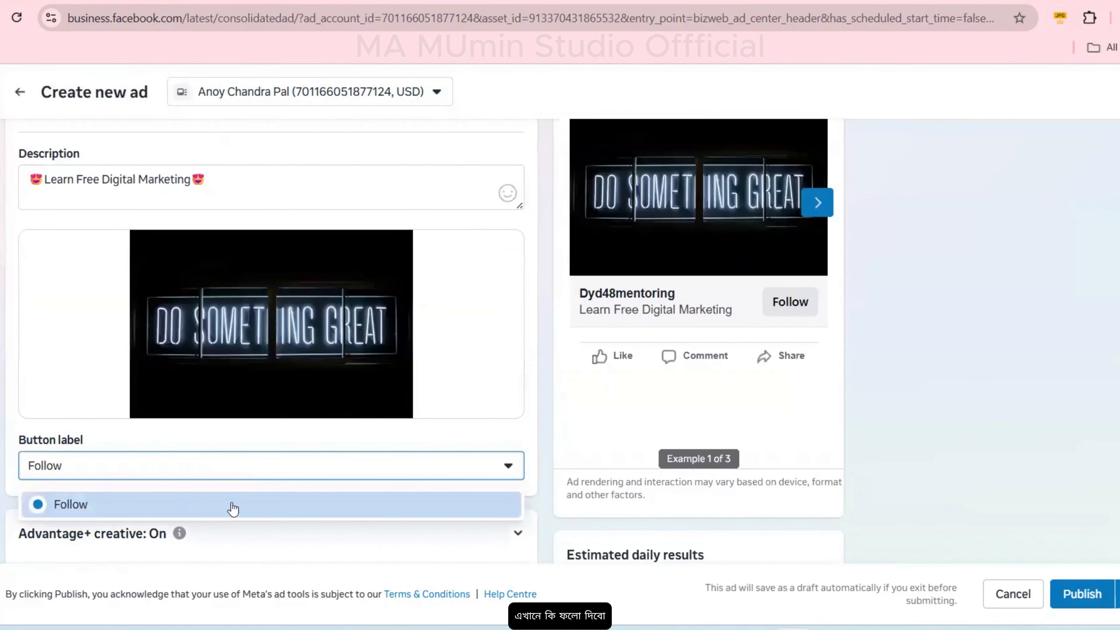
{"action": "left_click", "coordinate": [538, 445]}
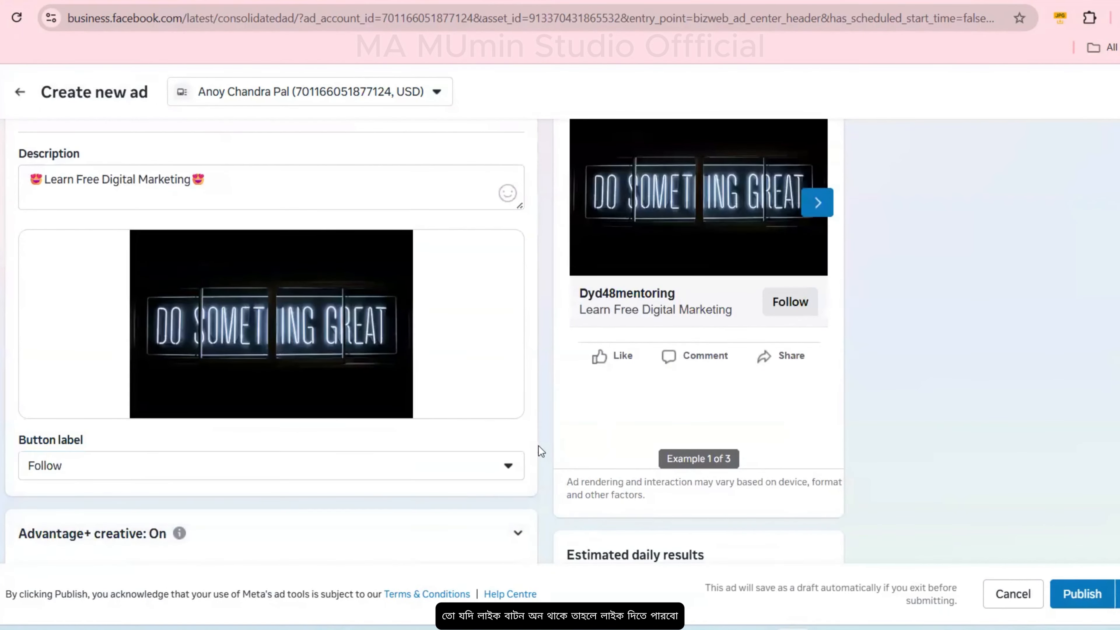
Expand the Advantage+ creative section to view its description and setting.
{"action": "scroll", "coordinate": [260, 467], "scroll_direction": "down", "scroll_amount": 1}
{"action": "scroll", "coordinate": [258, 467], "scroll_direction": "down", "scroll_amount": 1}
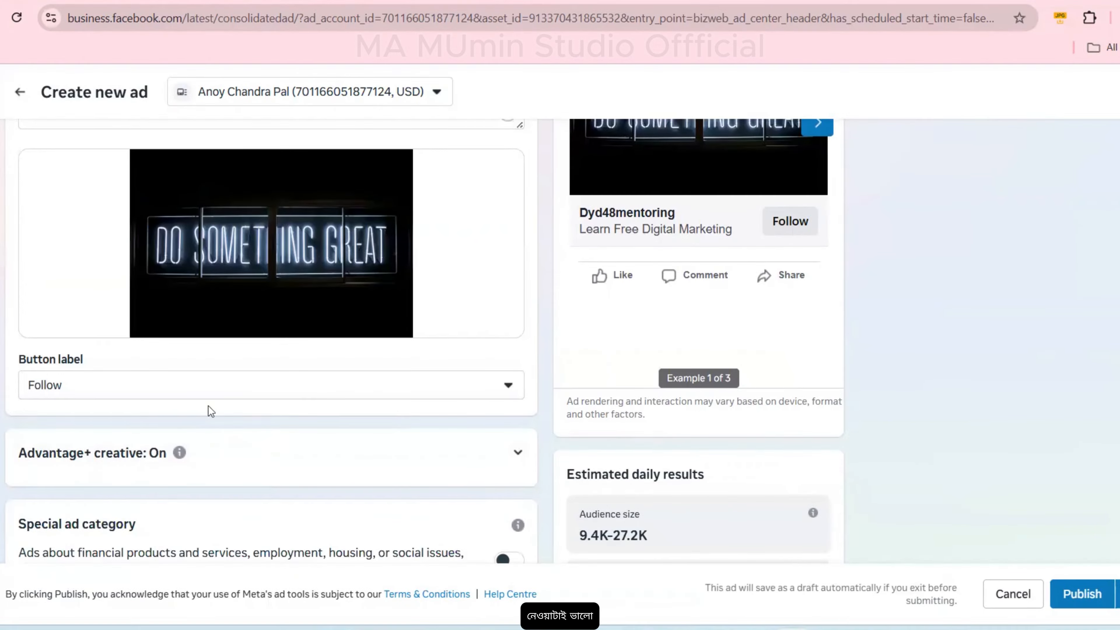
{"action": "scroll", "coordinate": [208, 404], "scroll_direction": "down", "scroll_amount": 2}
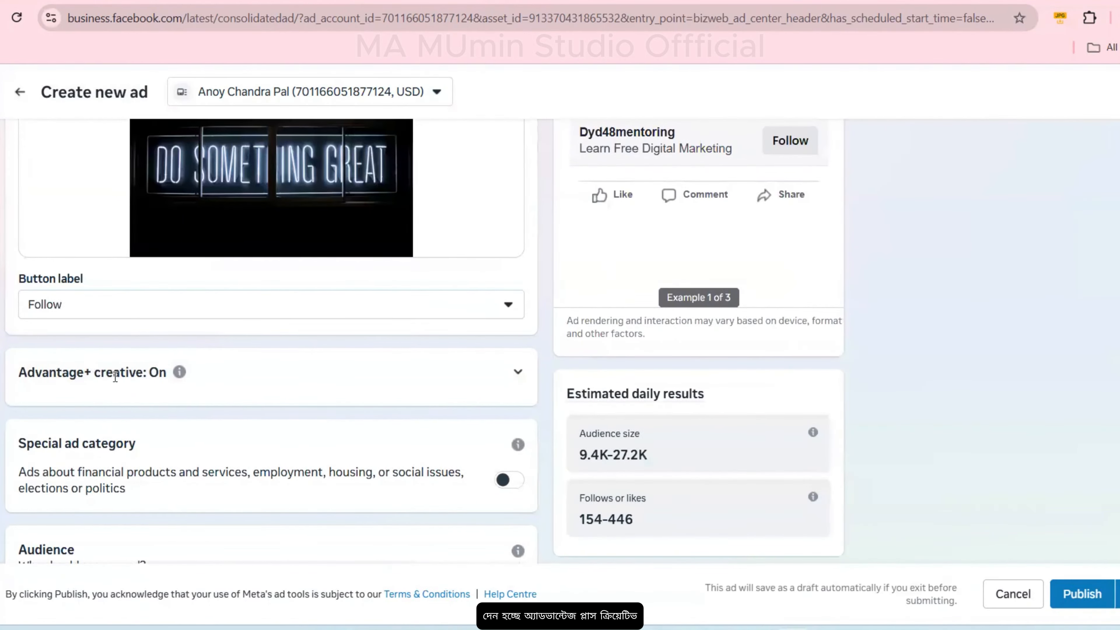
{"action": "left_click", "coordinate": [517, 372]}
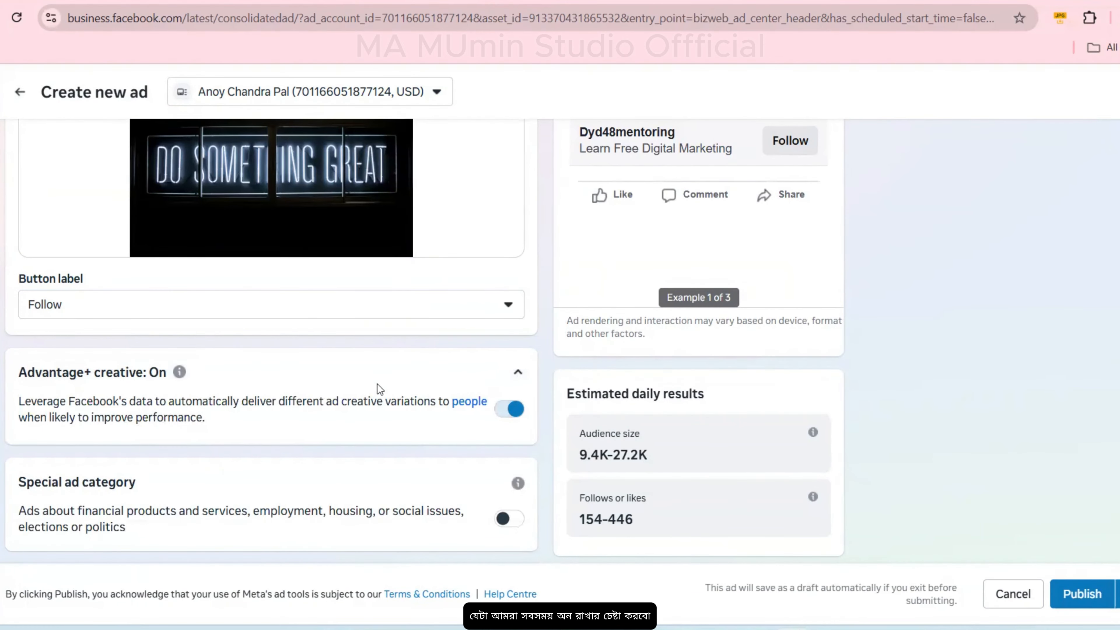
Check which categories the Special ad category setting offers, leaving the setting off.
{"action": "scroll", "coordinate": [172, 431], "scroll_direction": "down", "scroll_amount": 4}
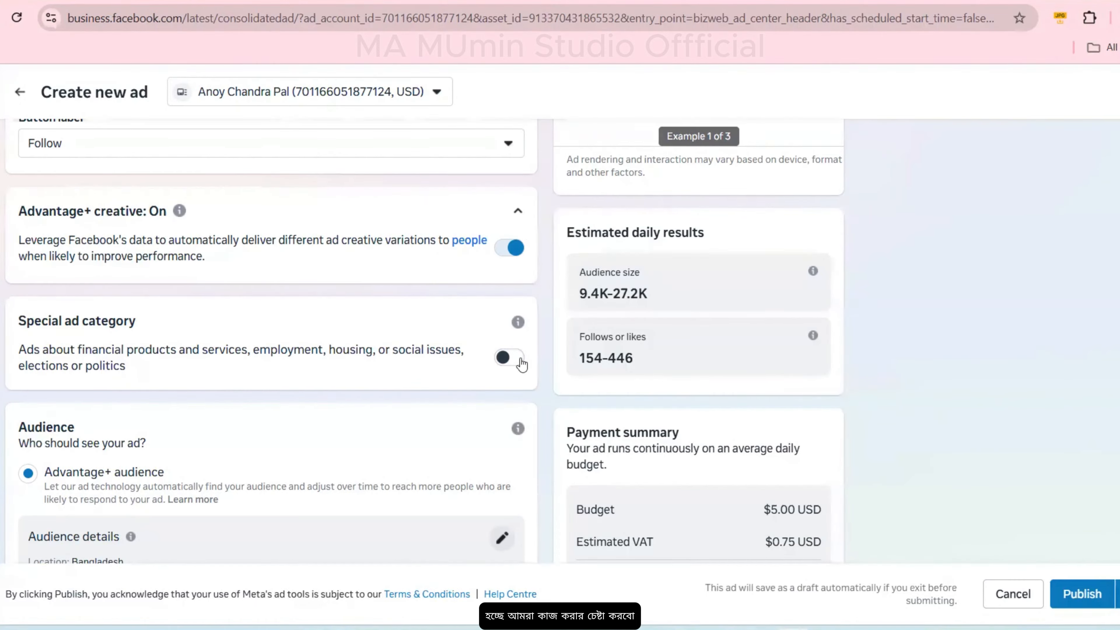
{"action": "scroll", "coordinate": [300, 337], "scroll_direction": "down", "scroll_amount": 2}
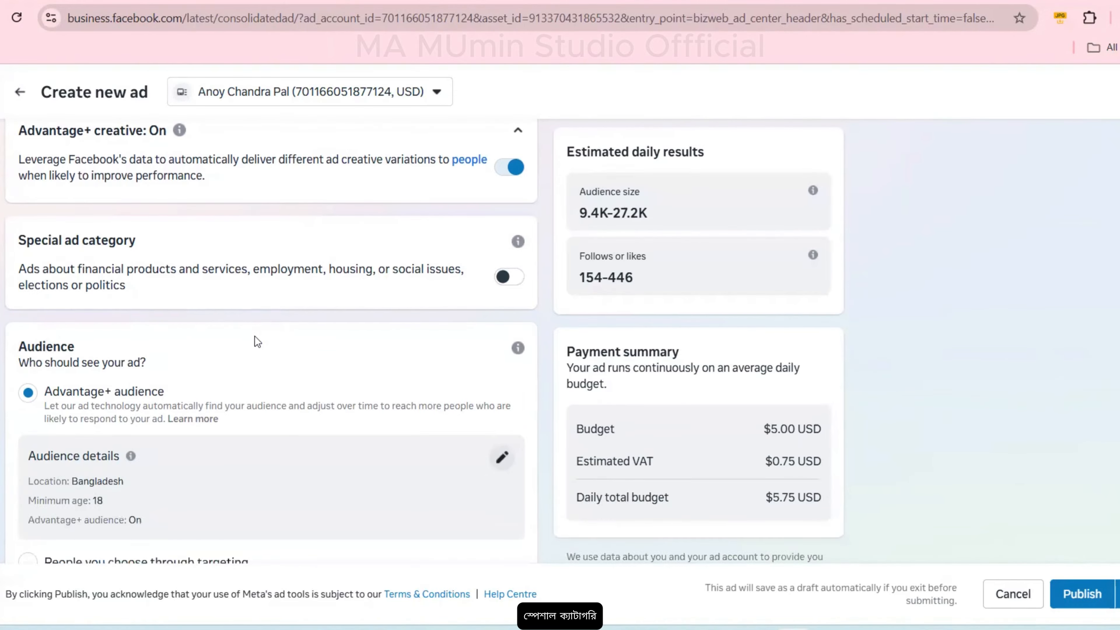
{"action": "scroll", "coordinate": [257, 343], "scroll_direction": "up", "scroll_amount": 2}
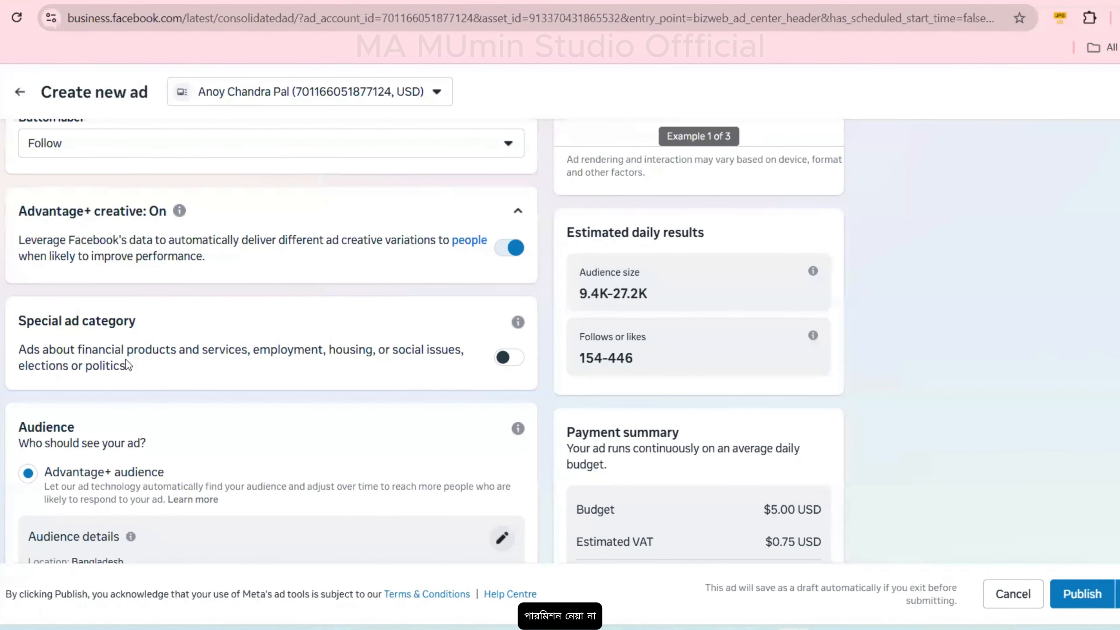
{"action": "left_click", "coordinate": [508, 358]}
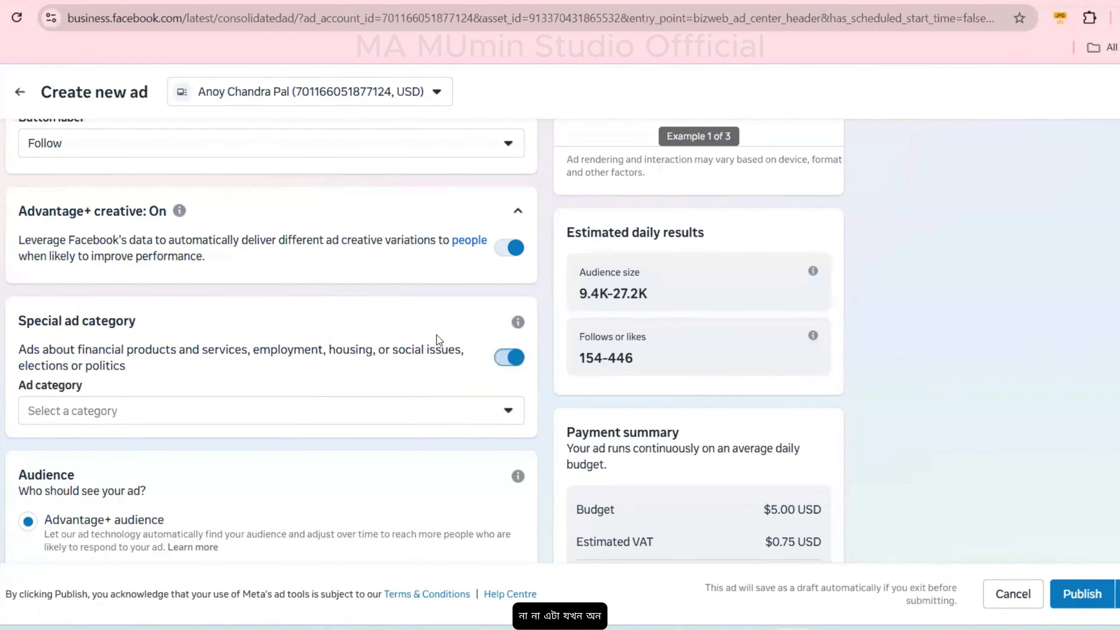
{"action": "left_click", "coordinate": [155, 417]}
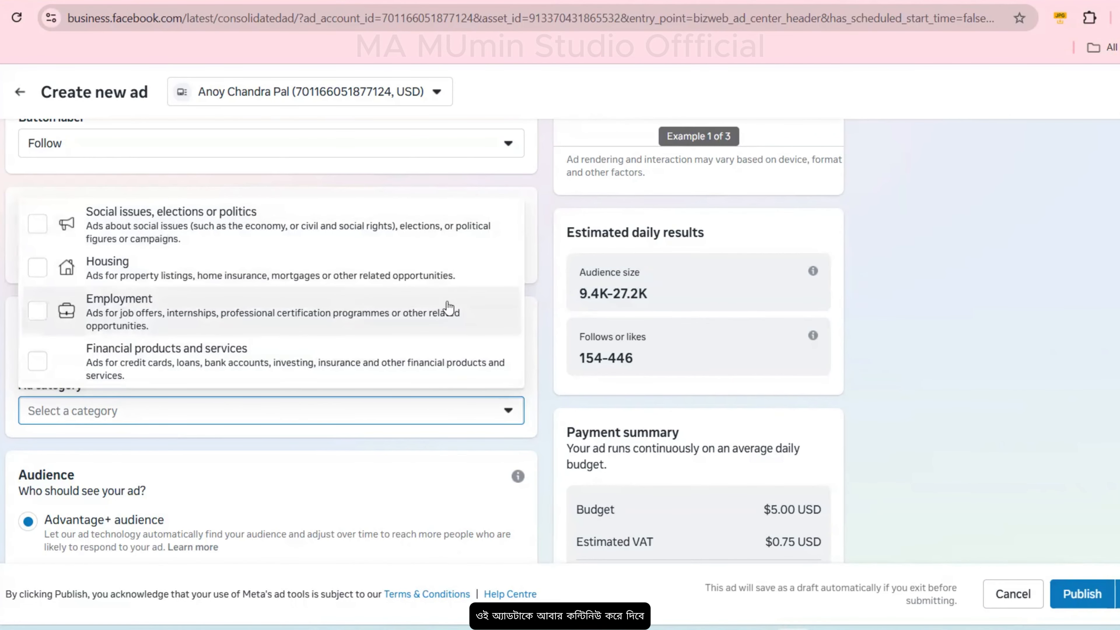
{"action": "left_click", "coordinate": [918, 365]}
{"action": "left_click", "coordinate": [228, 417]}
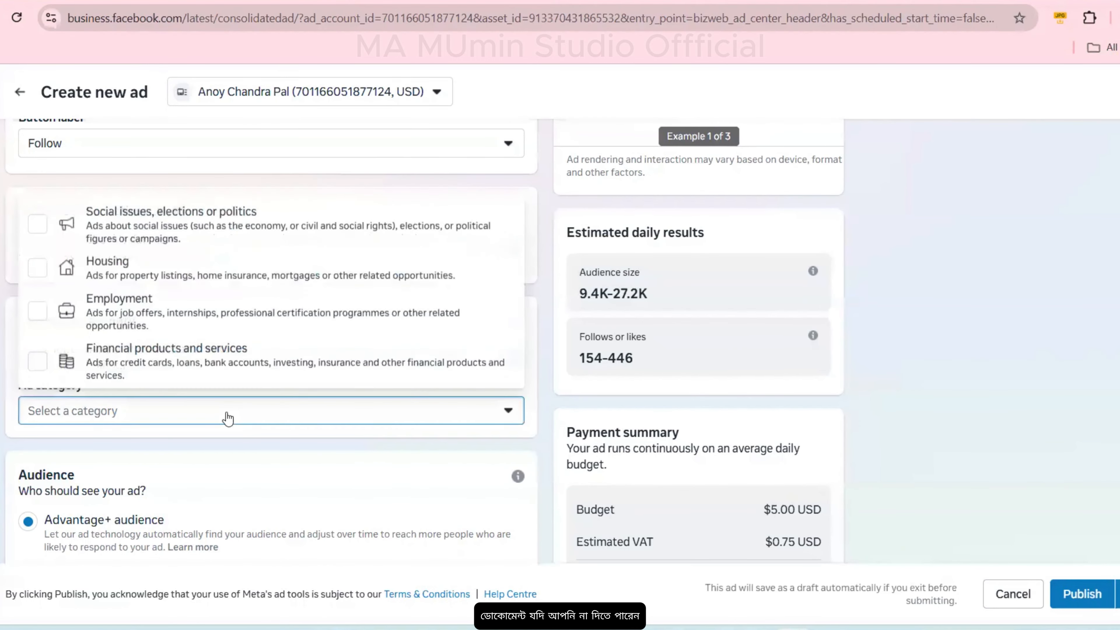
{"action": "left_click", "coordinate": [228, 418]}
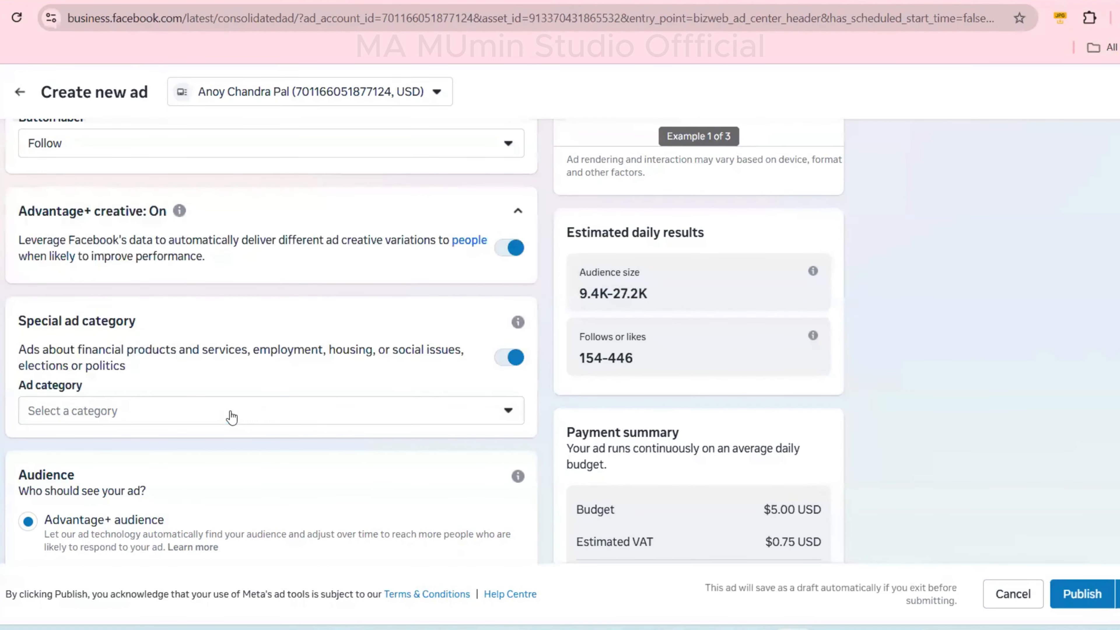
{"action": "left_click", "coordinate": [511, 357]}
Read the help notes for the Special ad category and Audience sections.
{"action": "mouse_move", "coordinate": [517, 322]}
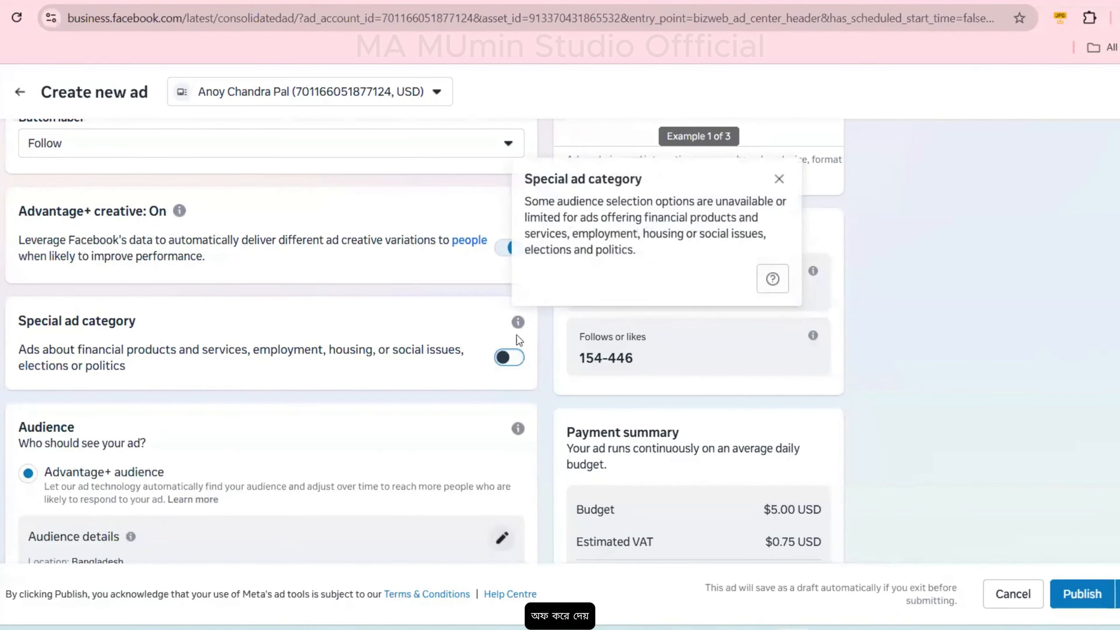
{"action": "left_click", "coordinate": [775, 190]}
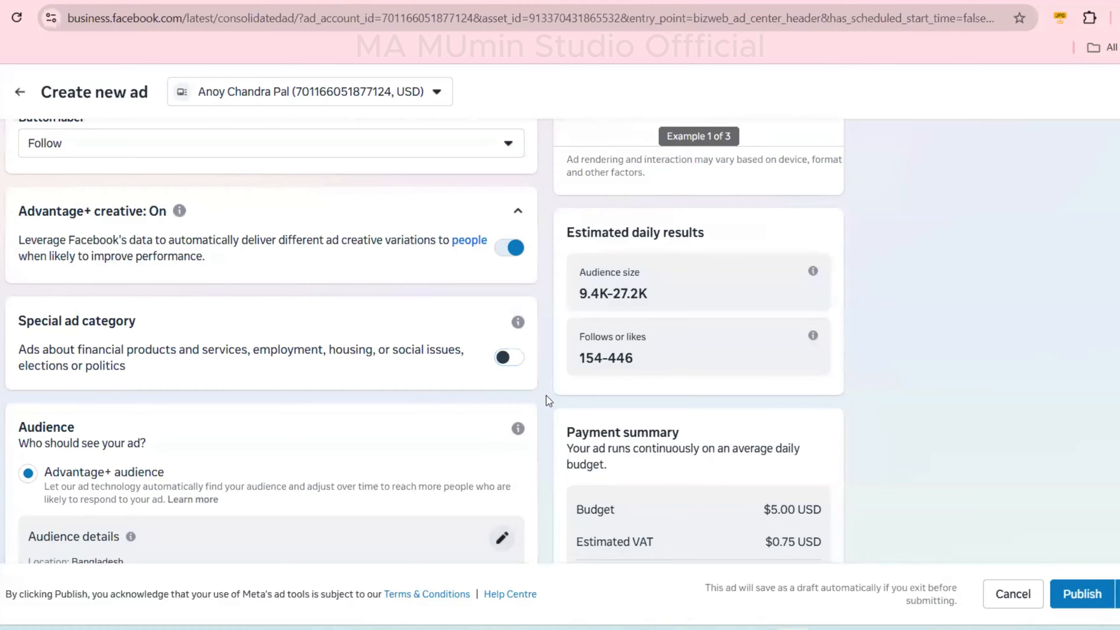
{"action": "left_click", "coordinate": [518, 432]}
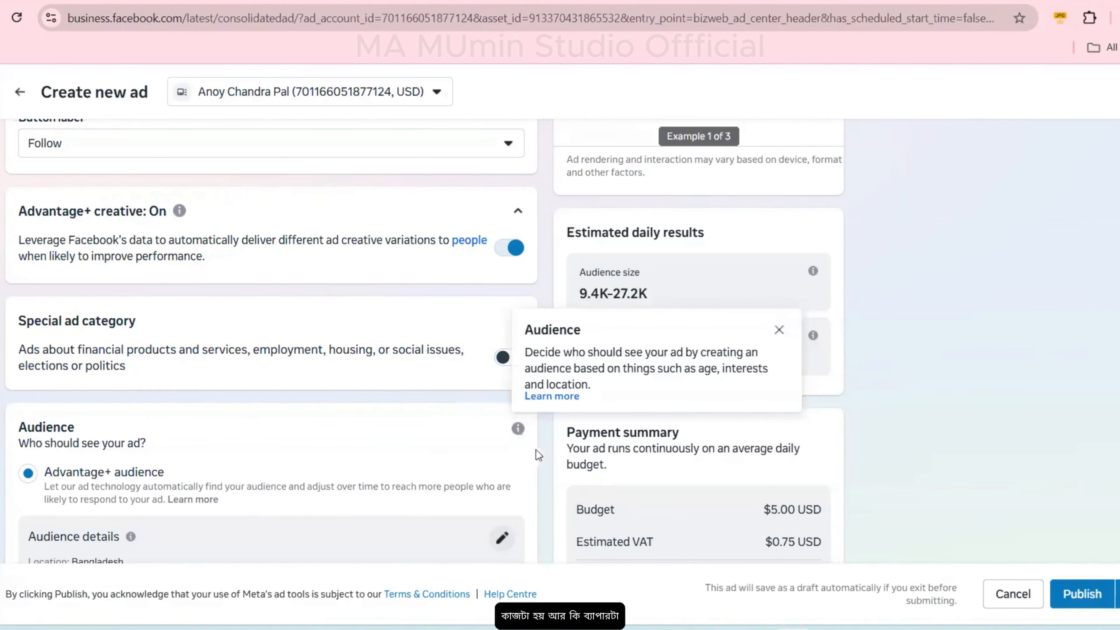
{"action": "left_click", "coordinate": [549, 454]}
Set the ad's audience to People you choose through targeting.
{"action": "scroll", "coordinate": [217, 439], "scroll_direction": "down", "scroll_amount": 1}
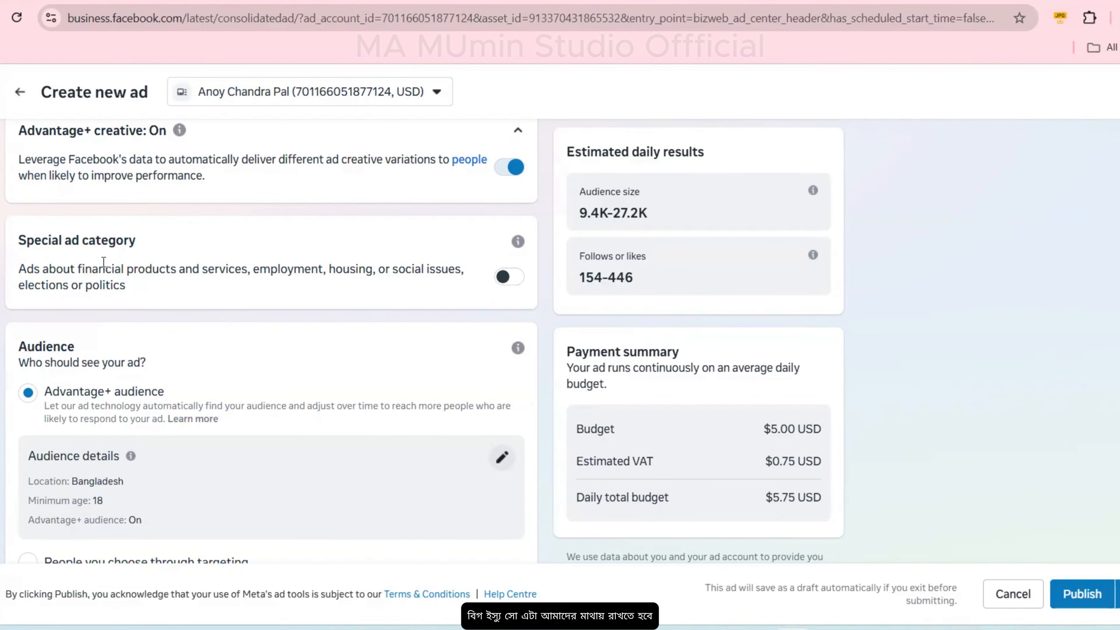
{"action": "scroll", "coordinate": [112, 335], "scroll_direction": "down", "scroll_amount": 2}
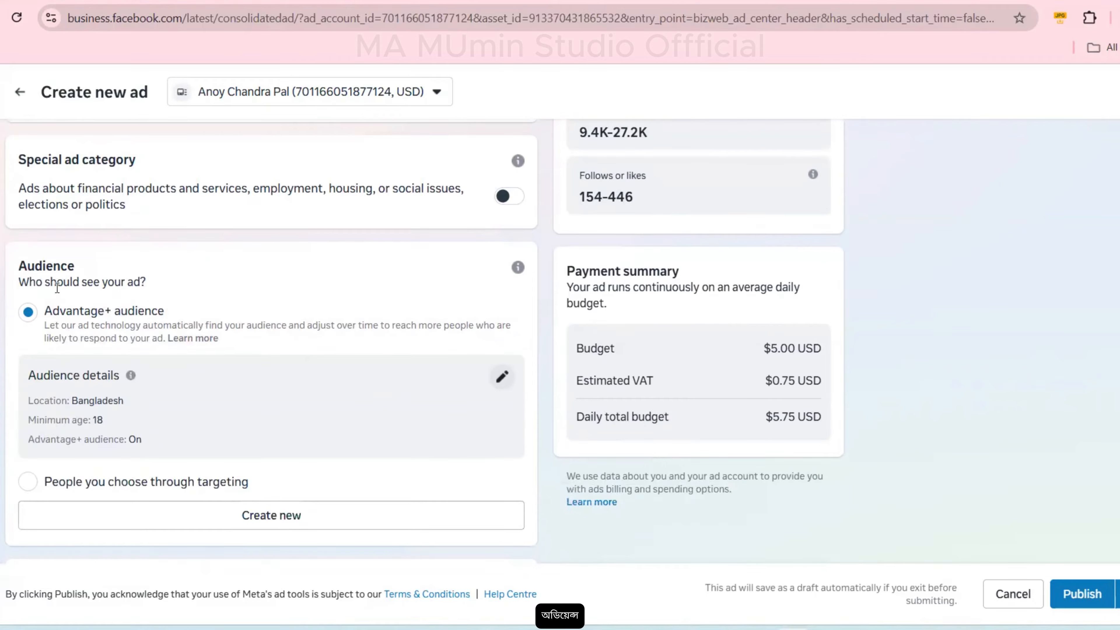
{"action": "scroll", "coordinate": [61, 279], "scroll_direction": "down", "scroll_amount": 2}
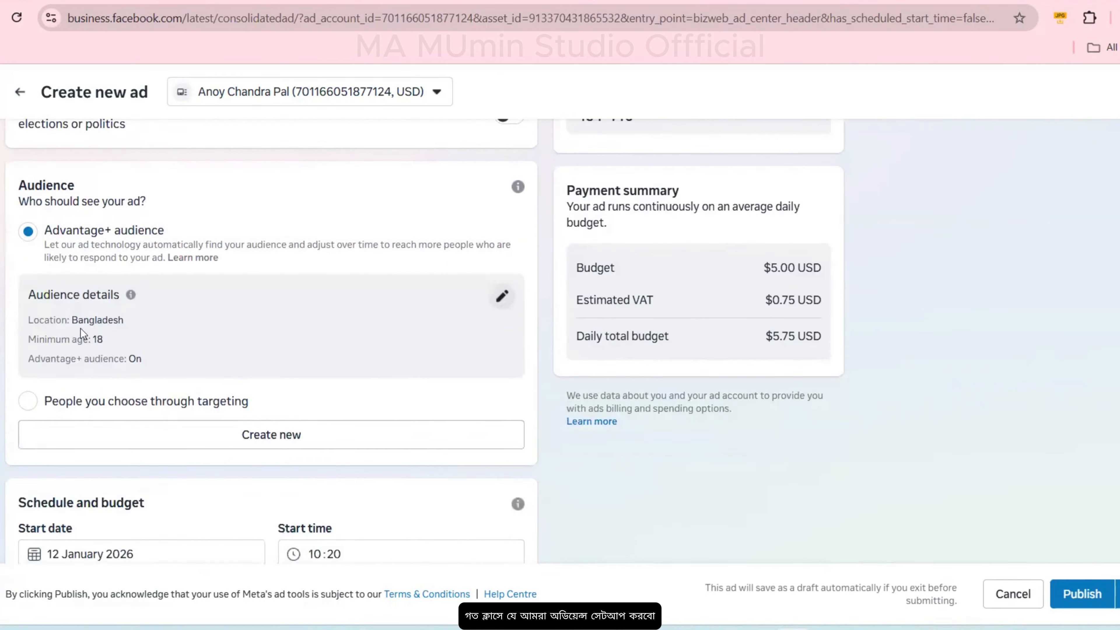
{"action": "left_click", "coordinate": [75, 400]}
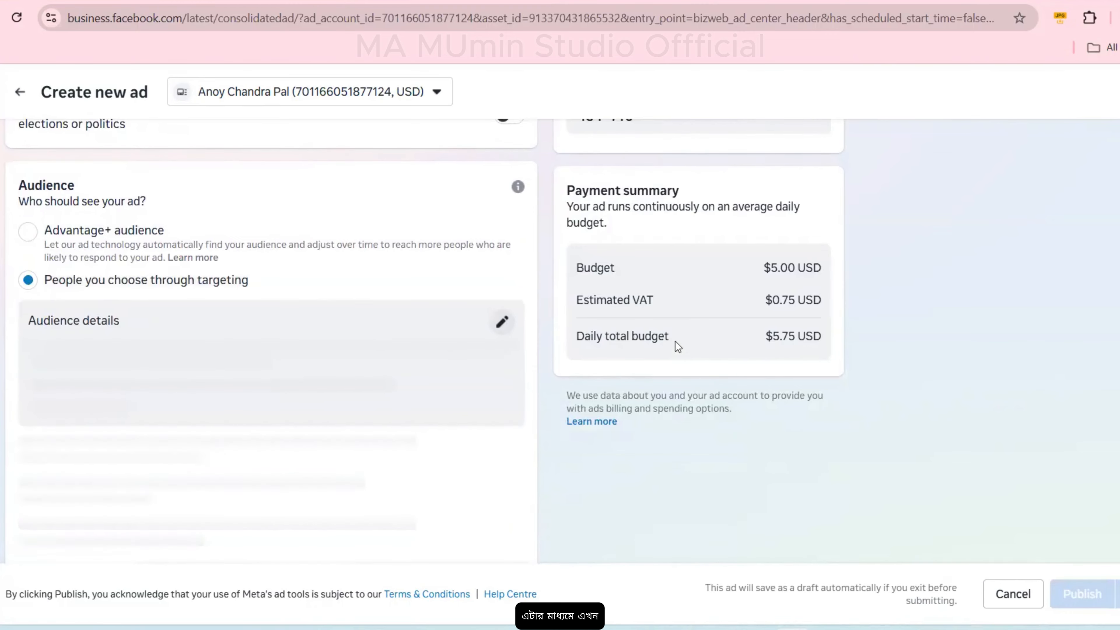
Page through the ad preview examples to examine how the creative, description and Follow button appear.
{"action": "scroll", "coordinate": [608, 342], "scroll_direction": "up", "scroll_amount": 12}
{"action": "scroll", "coordinate": [505, 346], "scroll_direction": "up", "scroll_amount": 3}
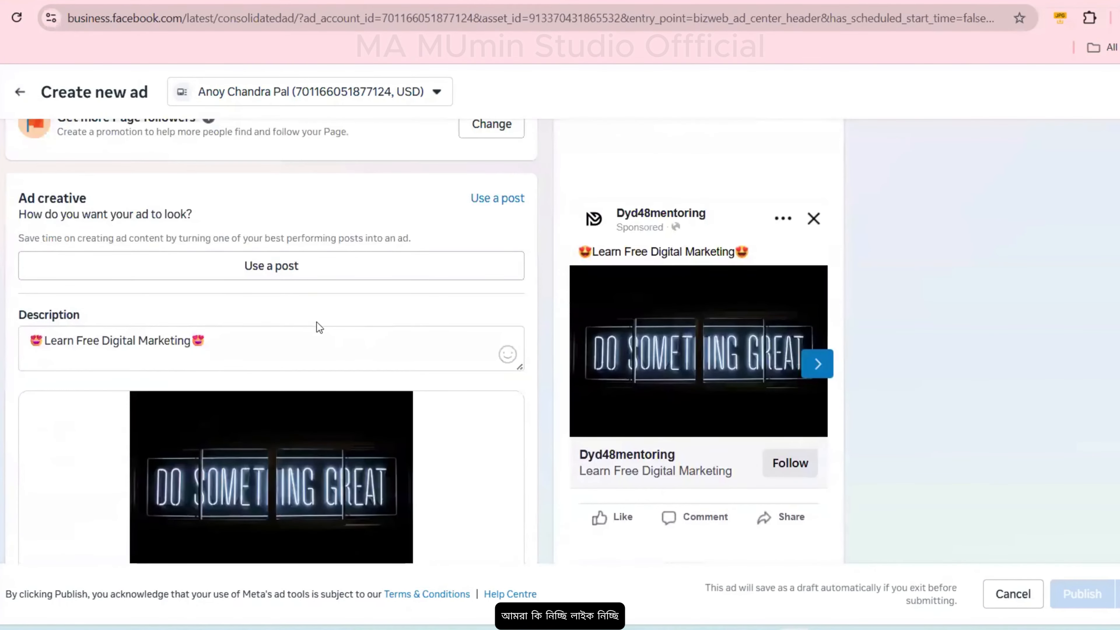
{"action": "scroll", "coordinate": [450, 289], "scroll_direction": "up", "scroll_amount": 2}
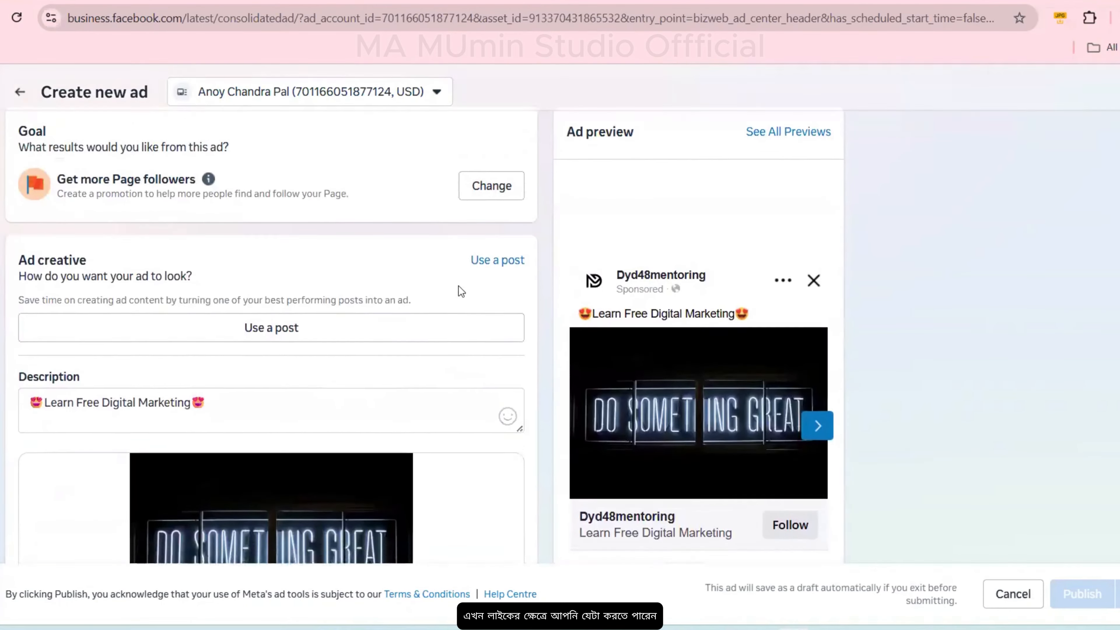
{"action": "scroll", "coordinate": [461, 291], "scroll_direction": "down", "scroll_amount": 6}
{"action": "scroll", "coordinate": [460, 291], "scroll_direction": "down", "scroll_amount": 3}
{"action": "scroll", "coordinate": [459, 290], "scroll_direction": "up", "scroll_amount": 10}
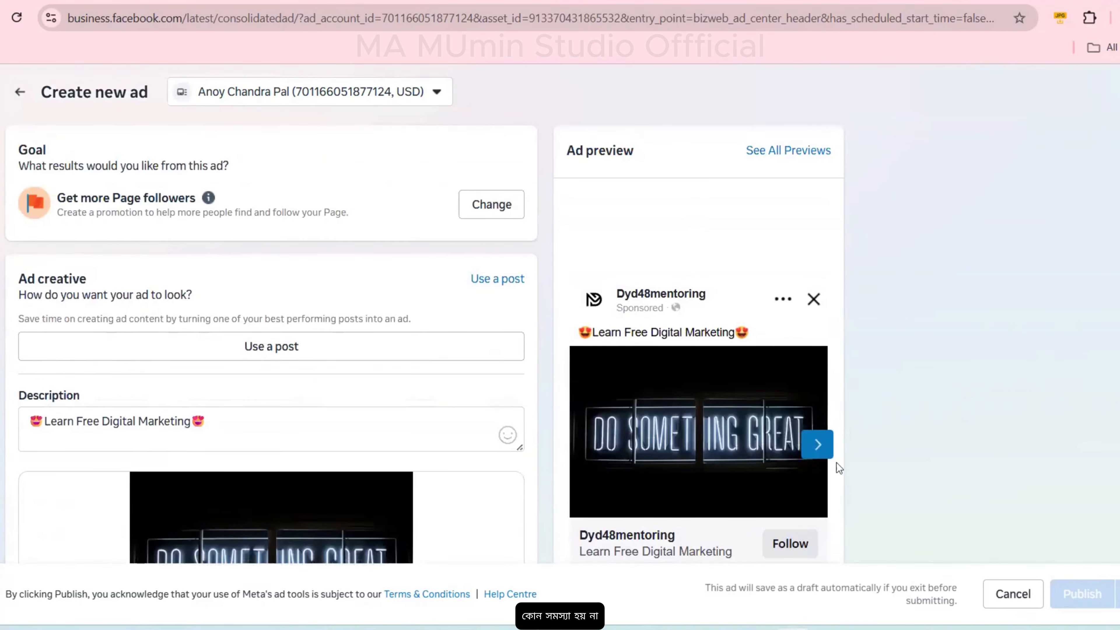
{"action": "left_click", "coordinate": [811, 445]}
{"action": "left_click", "coordinate": [825, 443]}
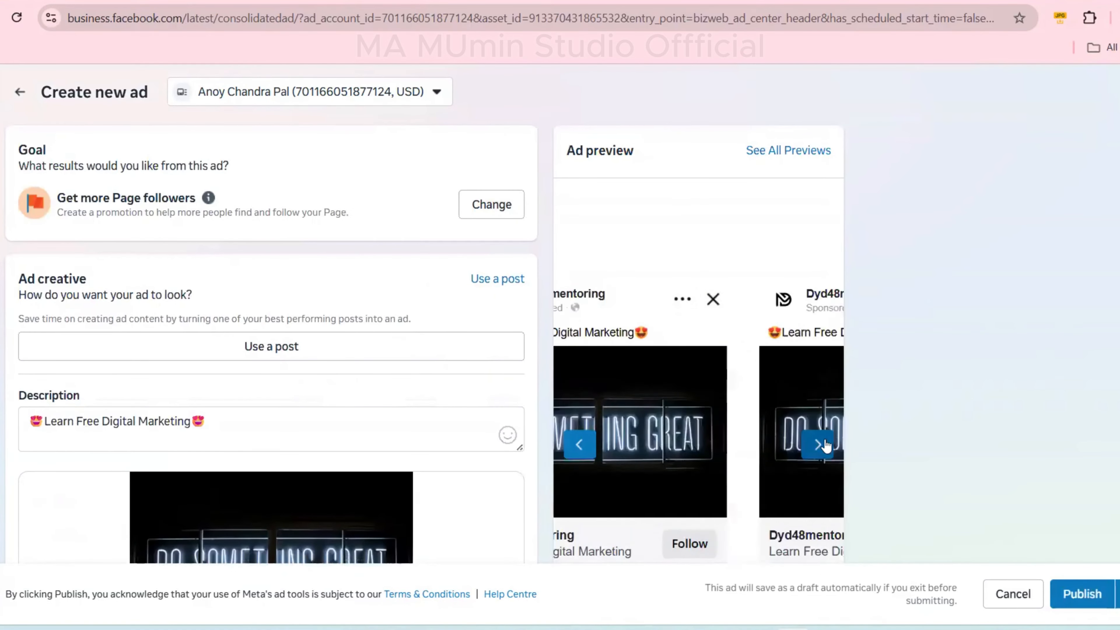
{"action": "left_click", "coordinate": [825, 441]}
{"action": "left_click", "coordinate": [579, 445]}
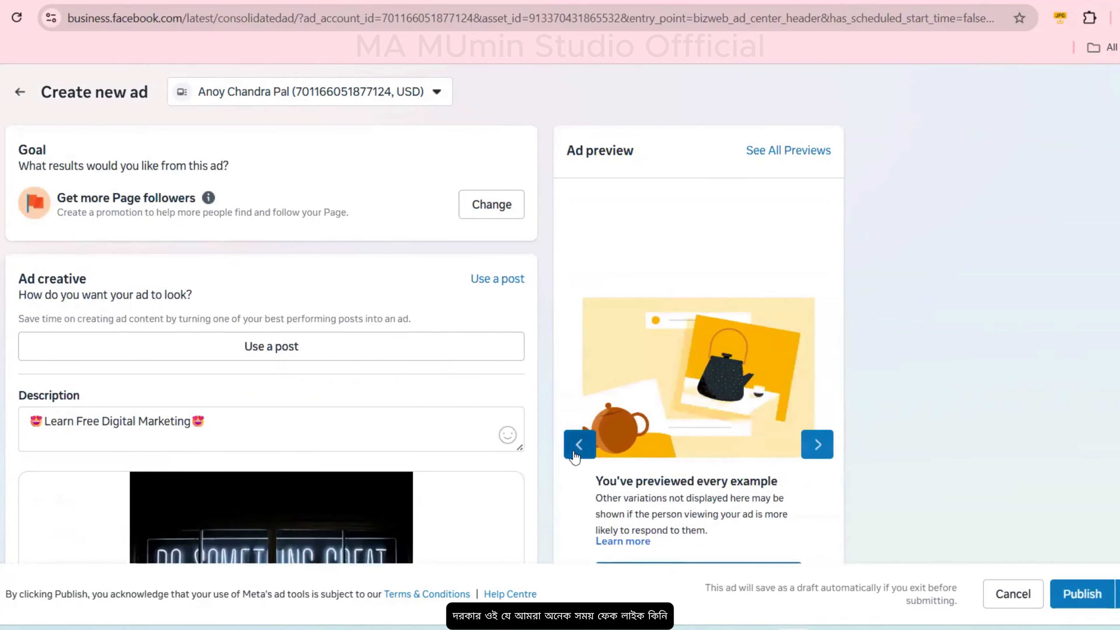
{"action": "scroll", "coordinate": [650, 372], "scroll_direction": "down", "scroll_amount": 9}
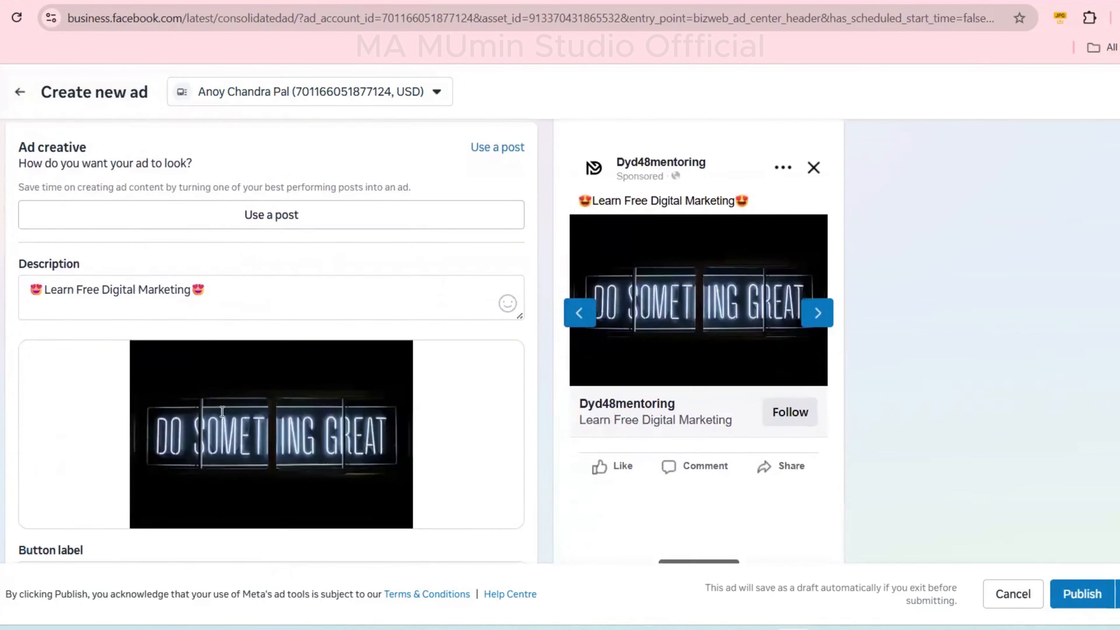
{"action": "scroll", "coordinate": [589, 359], "scroll_direction": "up", "scroll_amount": 3}
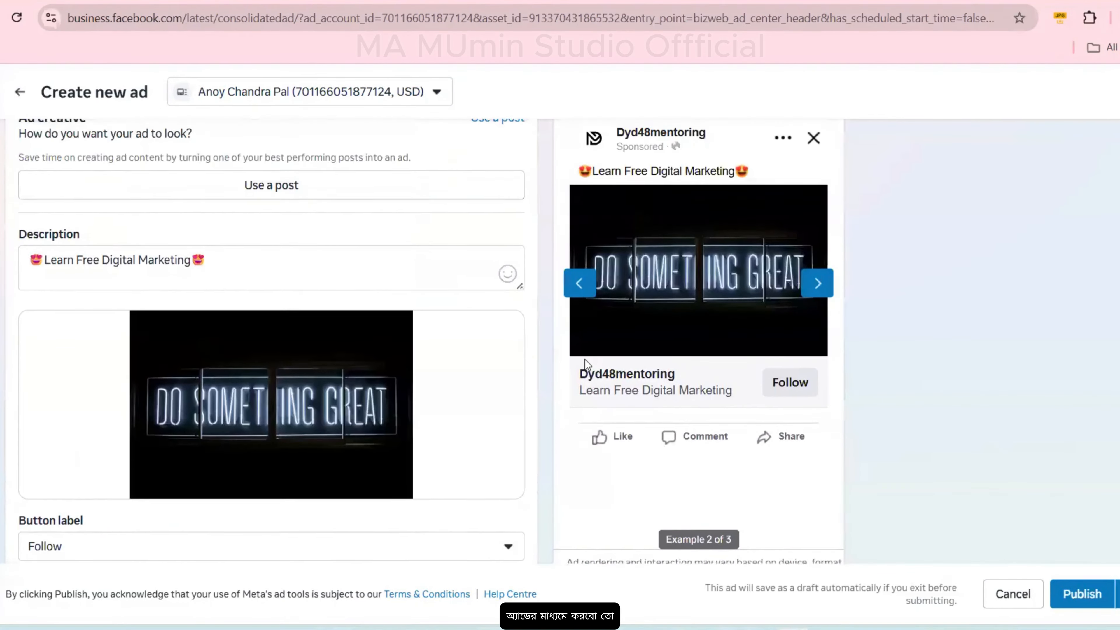
{"action": "left_click", "coordinate": [585, 367]}
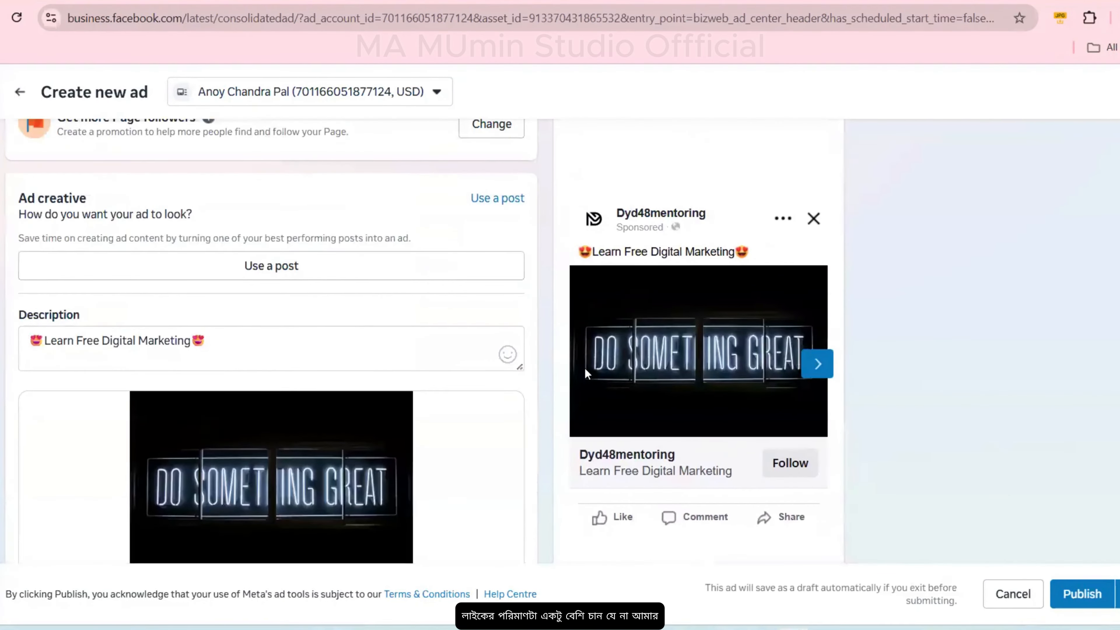
{"action": "left_click", "coordinate": [819, 365]}
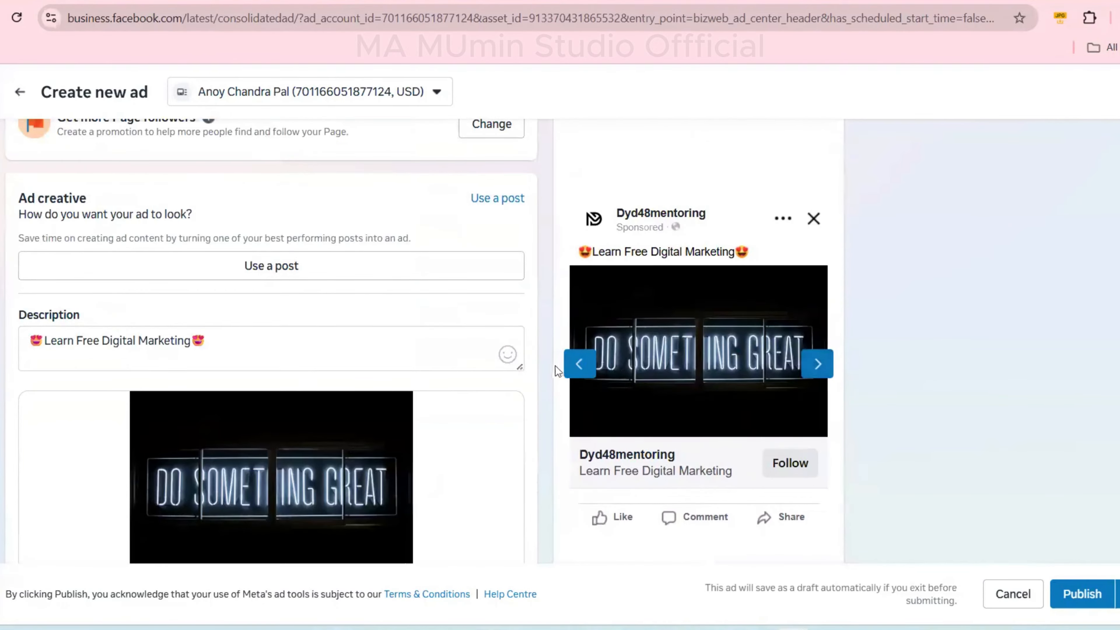
{"action": "left_click", "coordinate": [578, 366]}
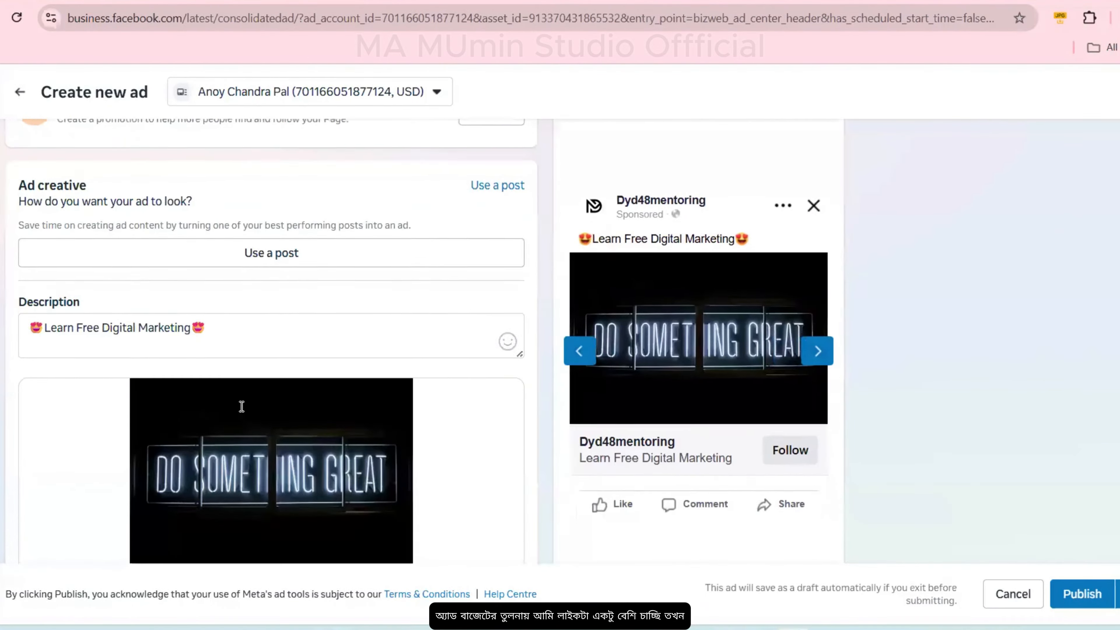
Review the gender, age, location and detailed targeting options of the chosen audience, closing the editor without saving.
{"action": "scroll", "coordinate": [240, 406], "scroll_direction": "down", "scroll_amount": 15}
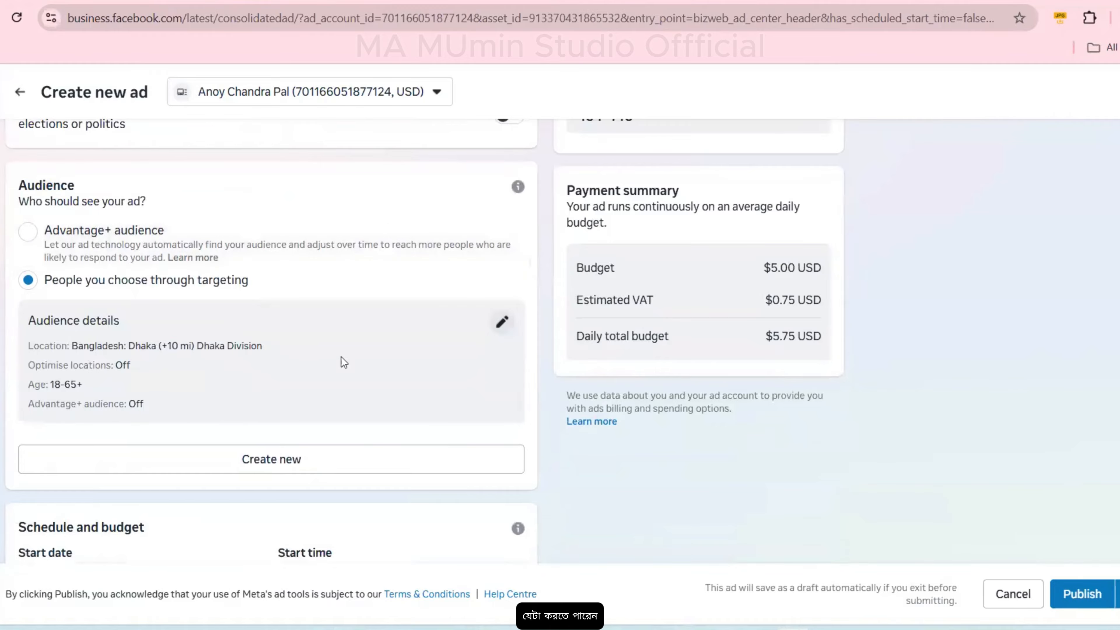
{"action": "left_click", "coordinate": [505, 320]}
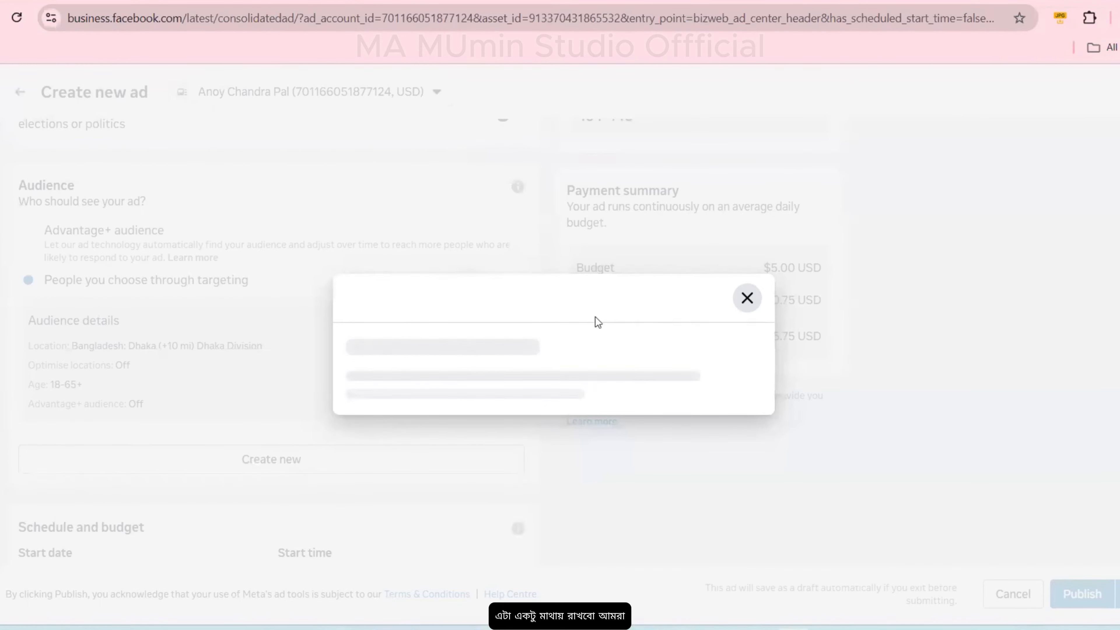
{"action": "left_click", "coordinate": [746, 299]}
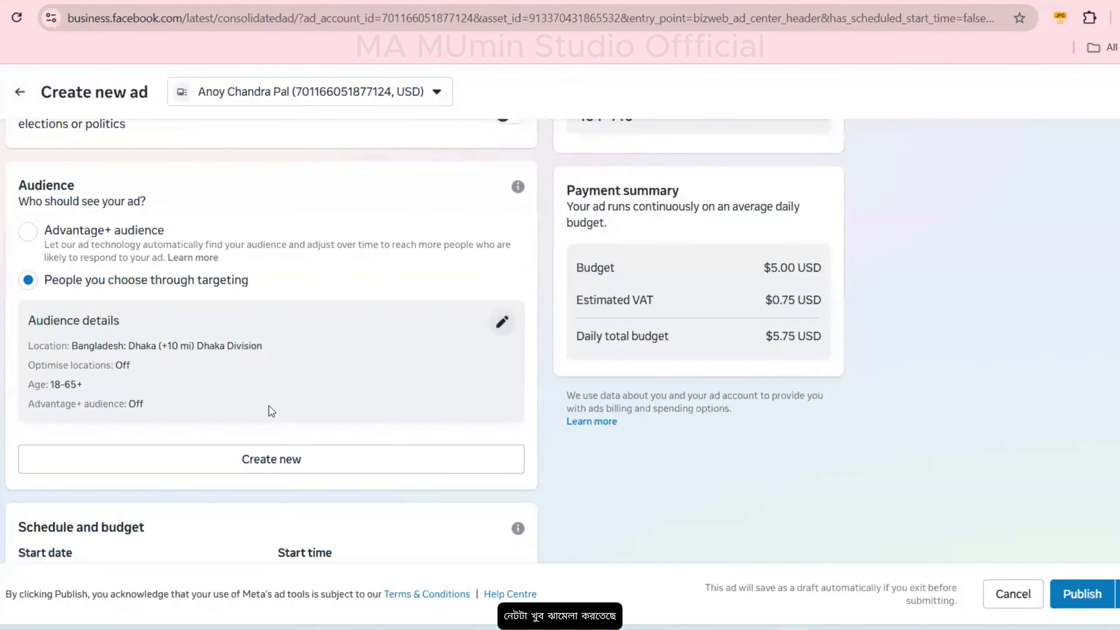
{"action": "left_click", "coordinate": [502, 321]}
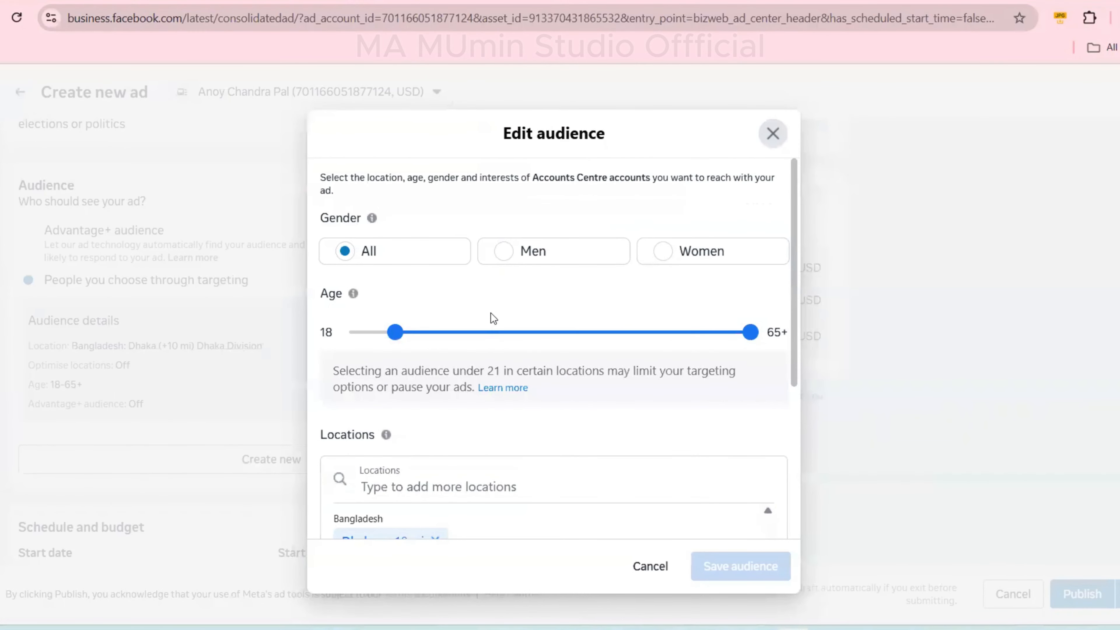
{"action": "scroll", "coordinate": [490, 311], "scroll_direction": "down", "scroll_amount": 5}
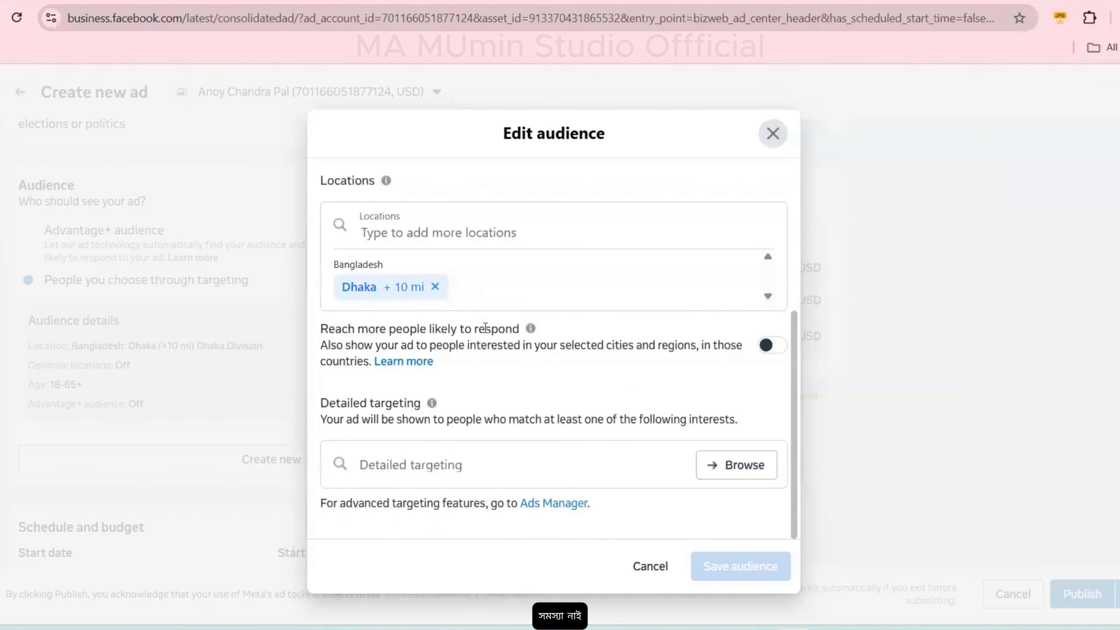
{"action": "scroll", "coordinate": [485, 327], "scroll_direction": "up", "scroll_amount": 5}
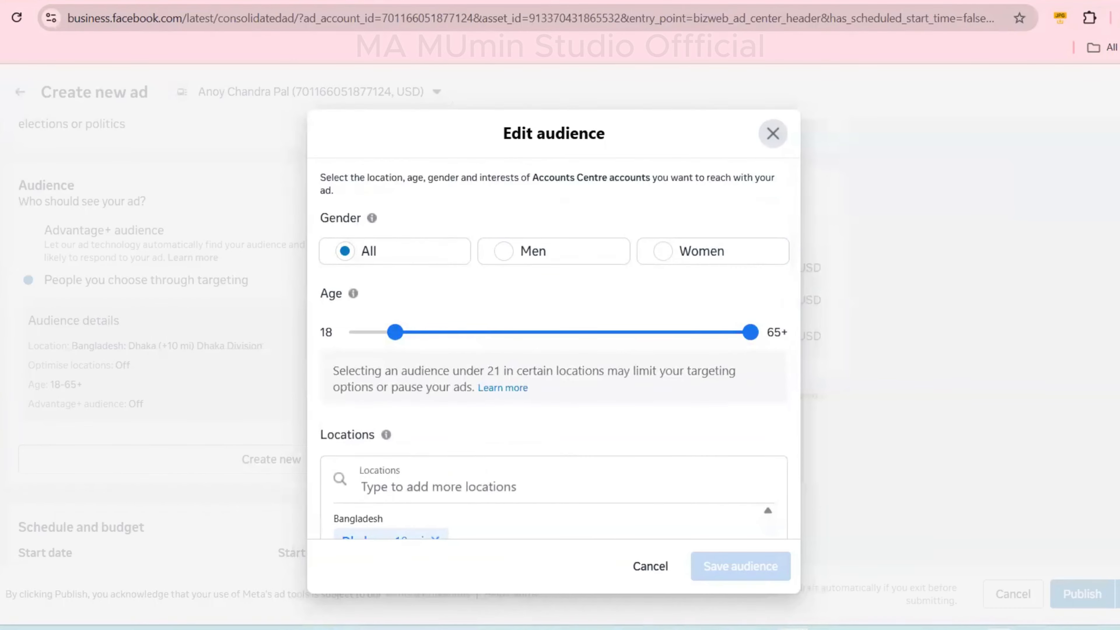
{"action": "key", "text": "super+a"}
{"action": "key", "text": "super+a"}
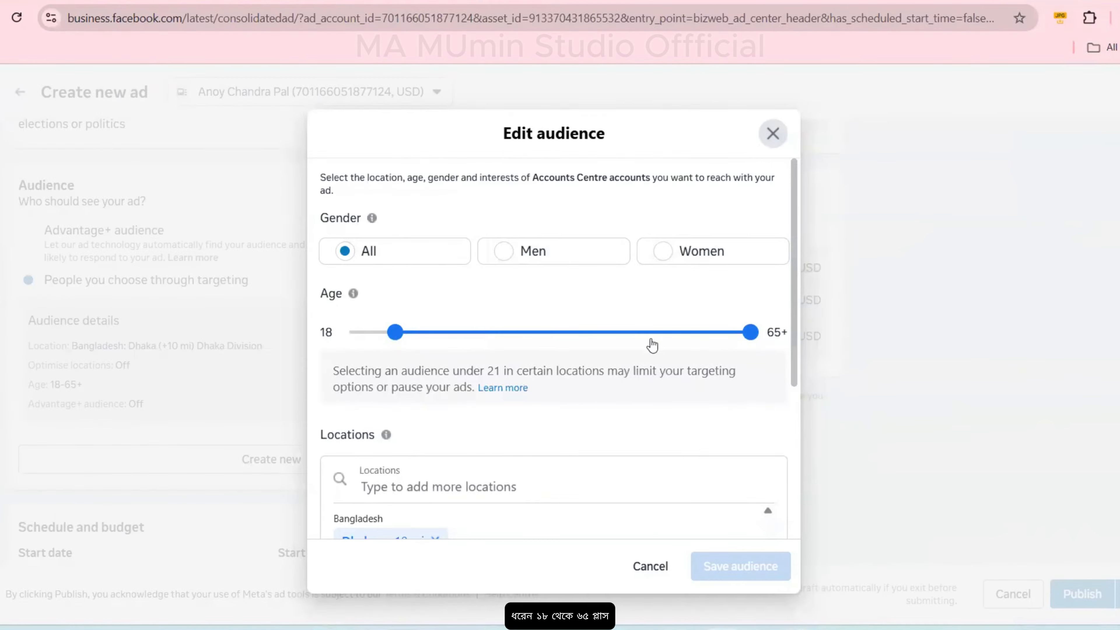
{"action": "scroll", "coordinate": [649, 346], "scroll_direction": "down", "scroll_amount": 3}
{"action": "scroll", "coordinate": [532, 371], "scroll_direction": "down", "scroll_amount": 2}
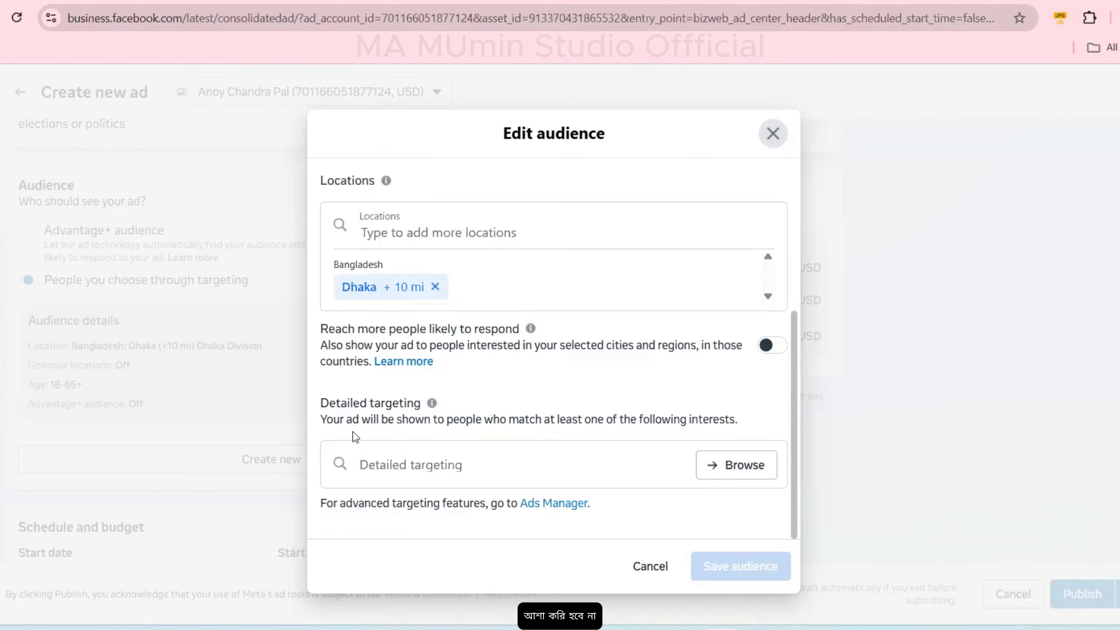
{"action": "left_click", "coordinate": [767, 138]}
{"action": "left_click", "coordinate": [735, 377]}
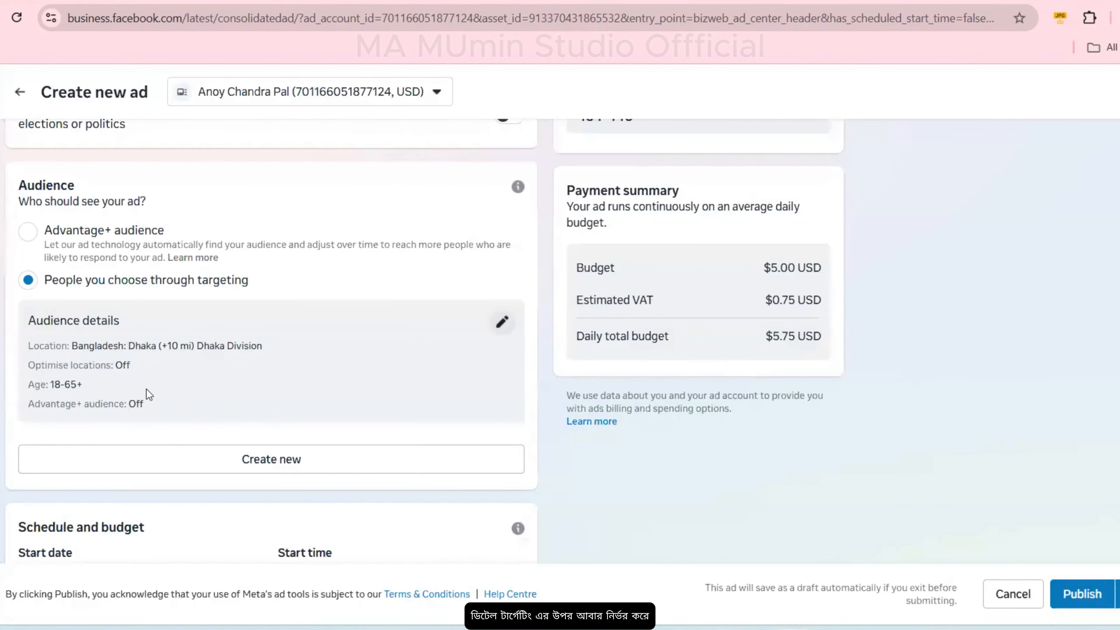
Review the ad's schedule, daily budget and payment summary, and examine the estimated daily audience size and follows or likes.
{"action": "scroll", "coordinate": [695, 310], "scroll_direction": "down", "scroll_amount": 2}
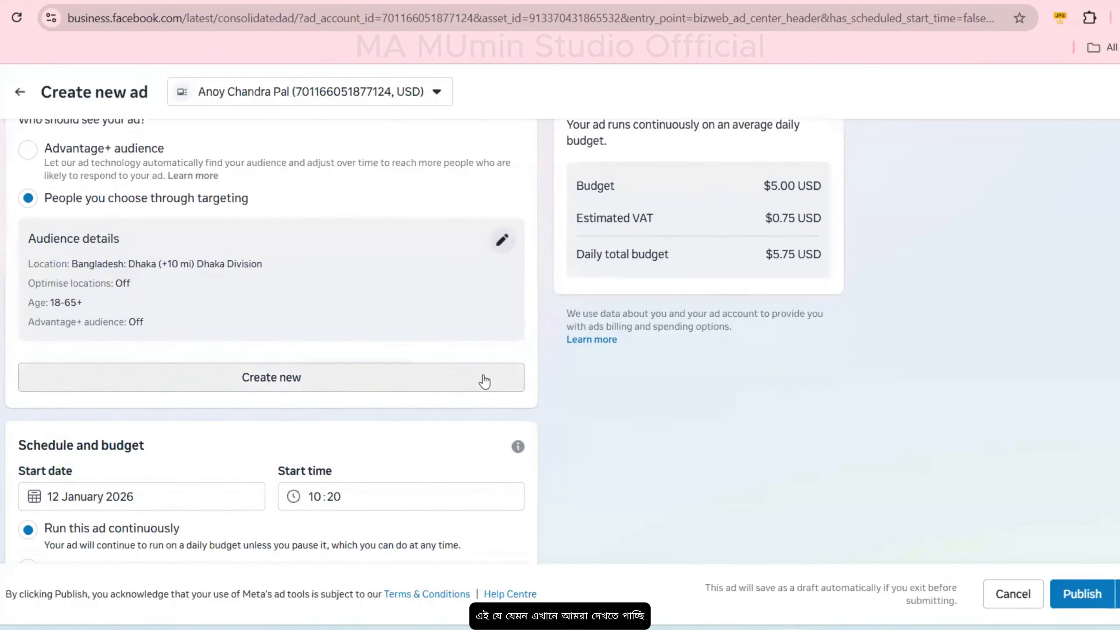
{"action": "scroll", "coordinate": [484, 380], "scroll_direction": "down", "scroll_amount": 7}
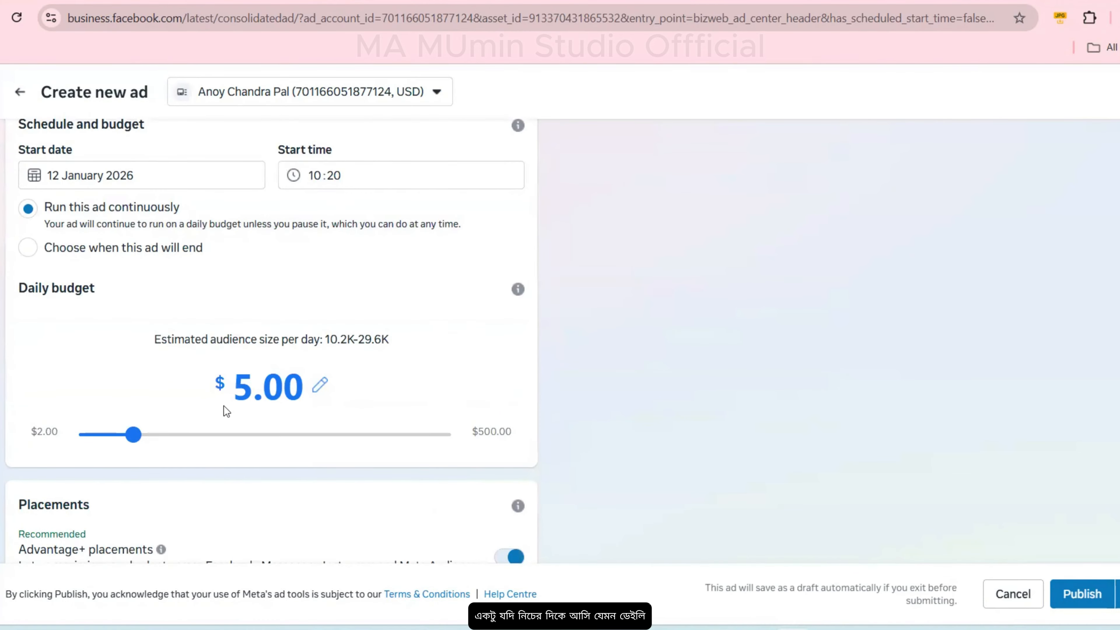
{"action": "scroll", "coordinate": [269, 404], "scroll_direction": "up", "scroll_amount": 10}
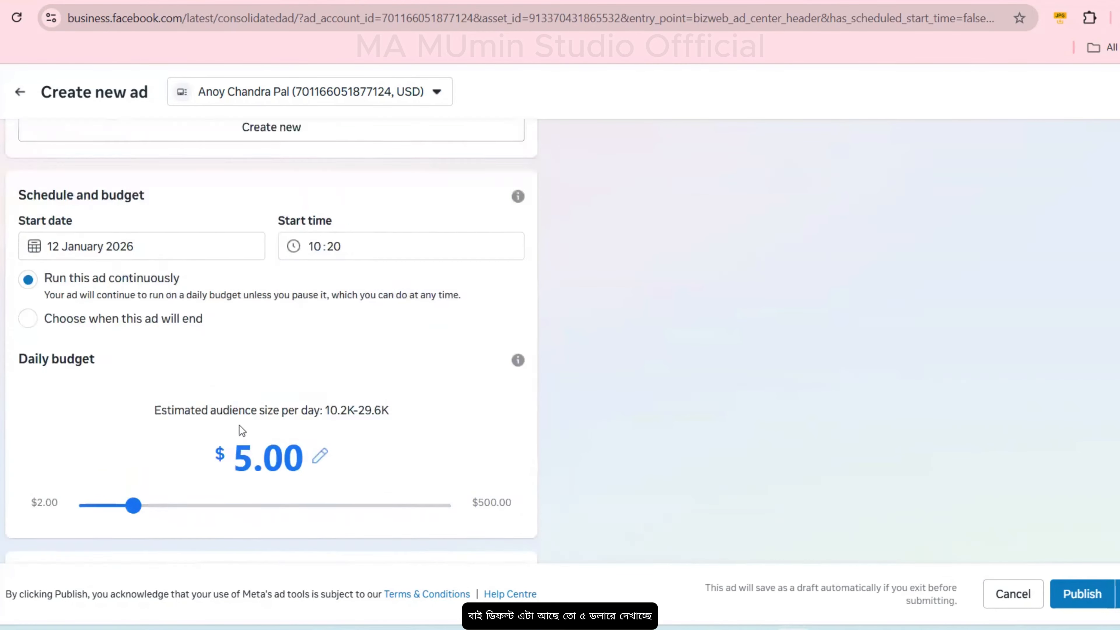
{"action": "scroll", "coordinate": [700, 364], "scroll_direction": "up", "scroll_amount": 4}
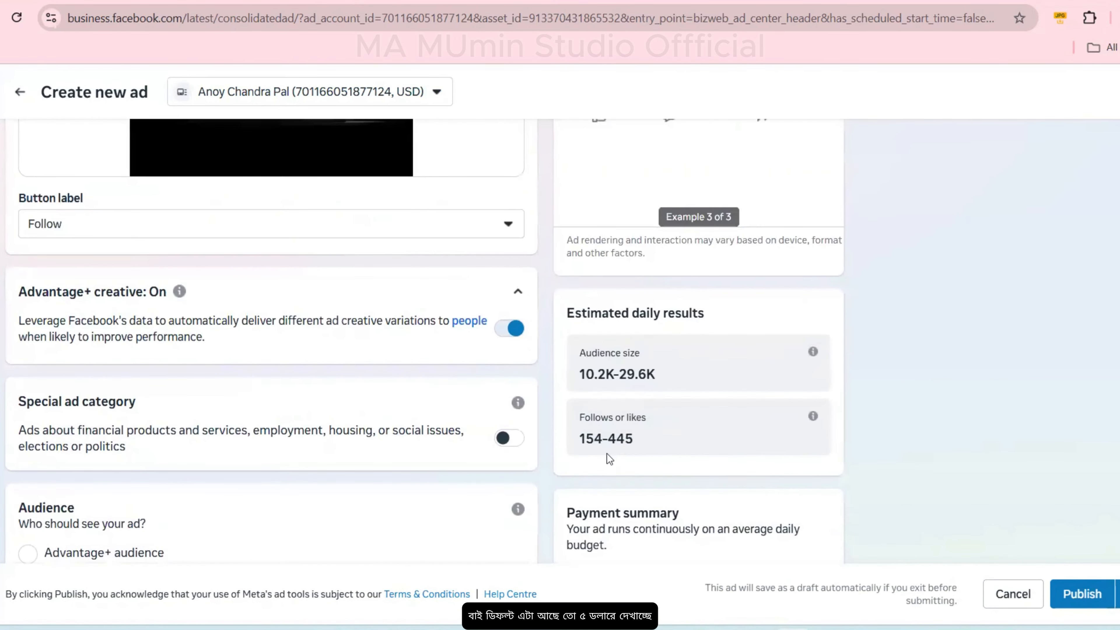
{"action": "left_click_drag", "start_coordinate": [581, 439], "coordinate": [633, 439]}
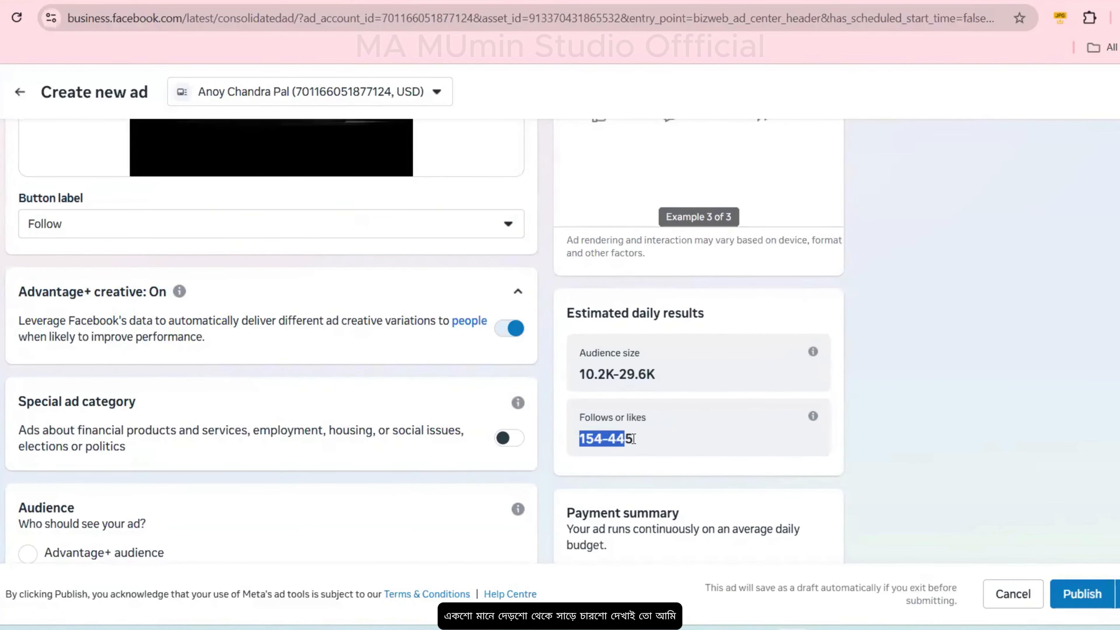
{"action": "left_click", "coordinate": [644, 446]}
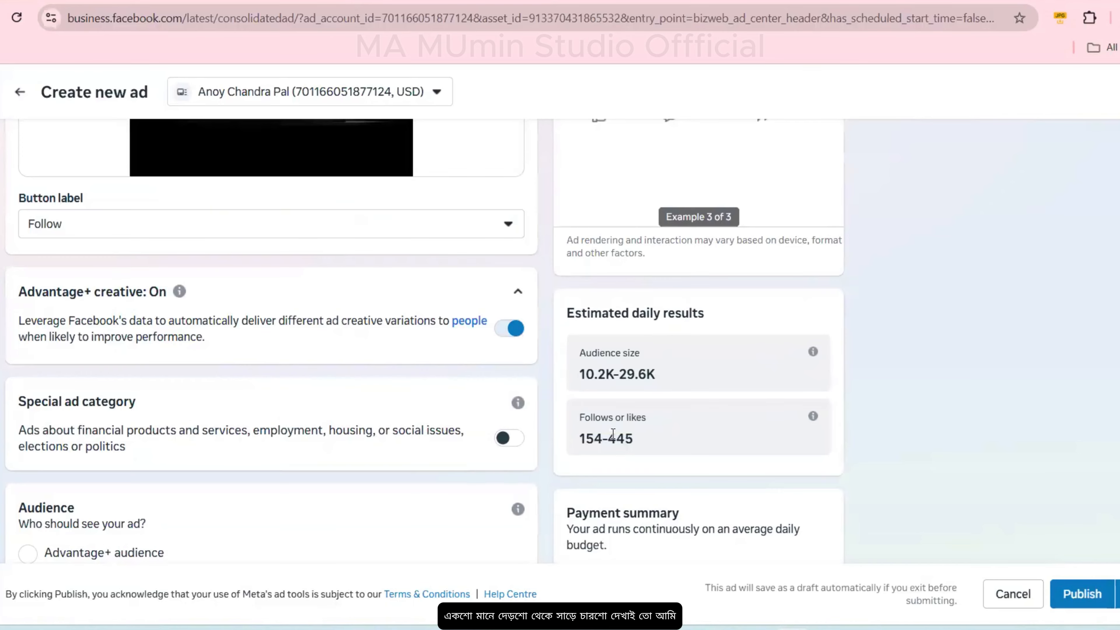
{"action": "left_click_drag", "start_coordinate": [579, 419], "coordinate": [645, 454]}
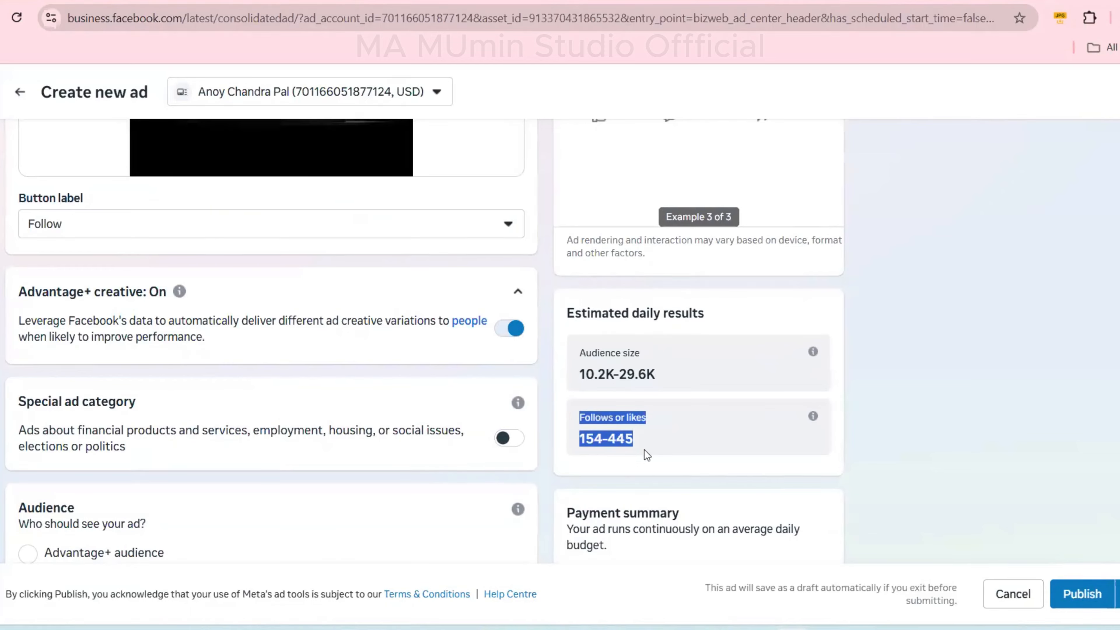
{"action": "left_click", "coordinate": [646, 454]}
{"action": "left_click_drag", "start_coordinate": [580, 443], "coordinate": [637, 443]}
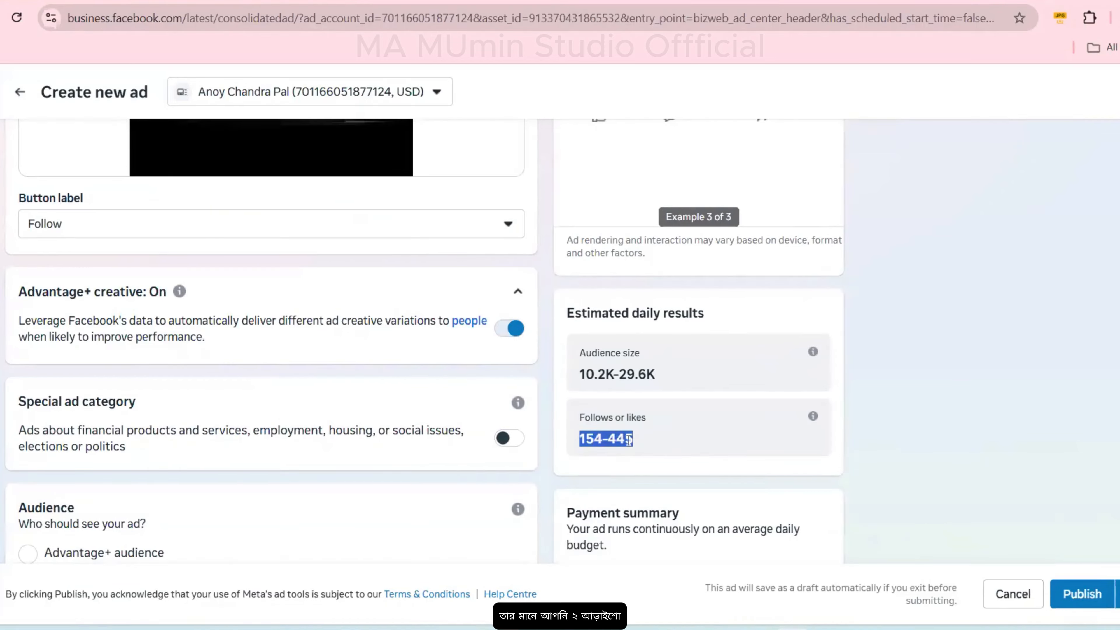
{"action": "left_click", "coordinate": [629, 439]}
{"action": "left_click_drag", "start_coordinate": [578, 417], "coordinate": [643, 440]}
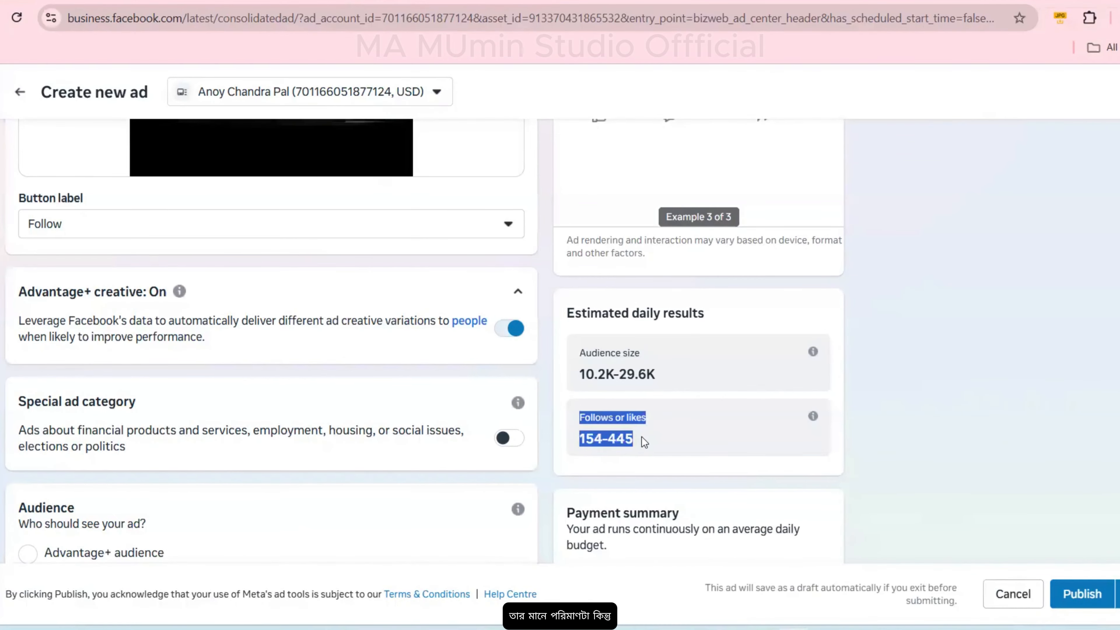
{"action": "left_click", "coordinate": [640, 441]}
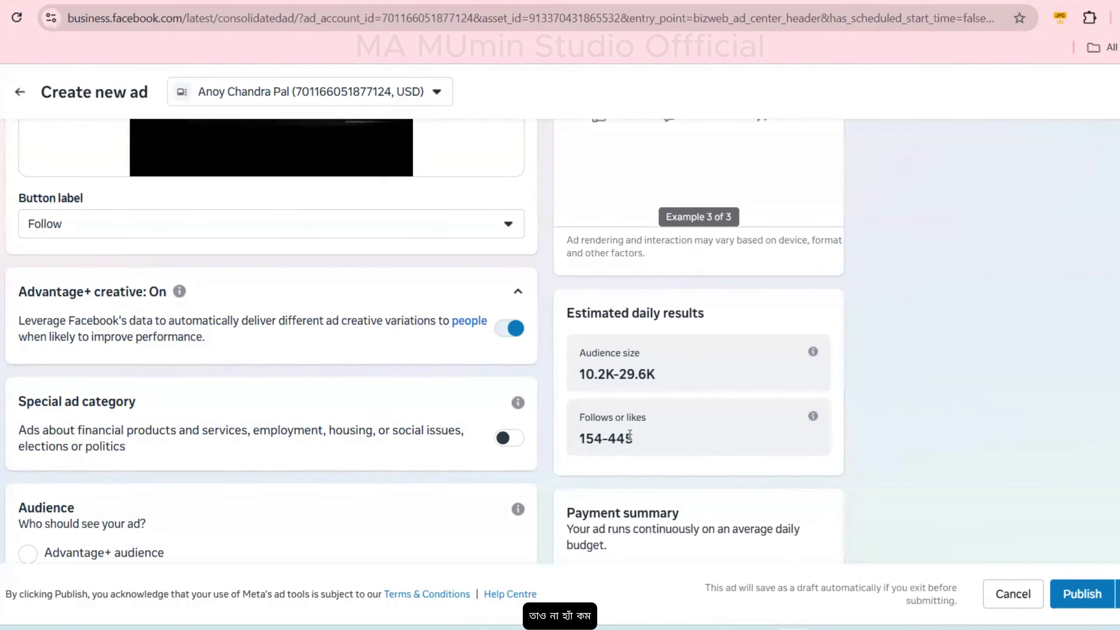
{"action": "scroll", "coordinate": [591, 404], "scroll_direction": "down", "scroll_amount": 10}
{"action": "scroll", "coordinate": [497, 395], "scroll_direction": "up", "scroll_amount": 3}
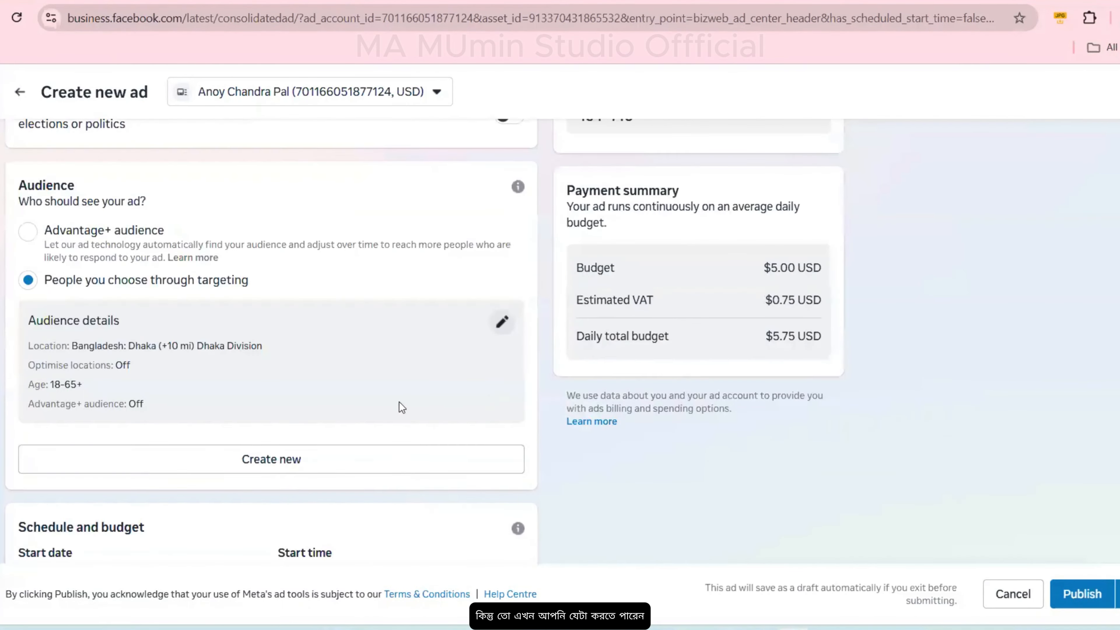
{"action": "scroll", "coordinate": [485, 405], "scroll_direction": "up", "scroll_amount": 3}
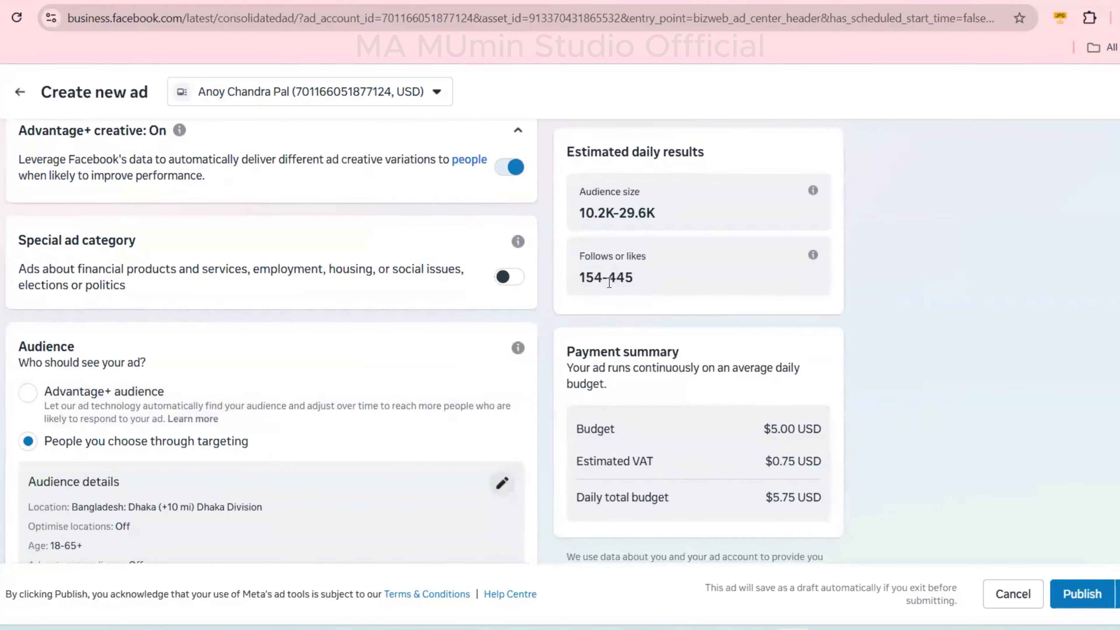
{"action": "scroll", "coordinate": [567, 296], "scroll_direction": "down", "scroll_amount": 2}
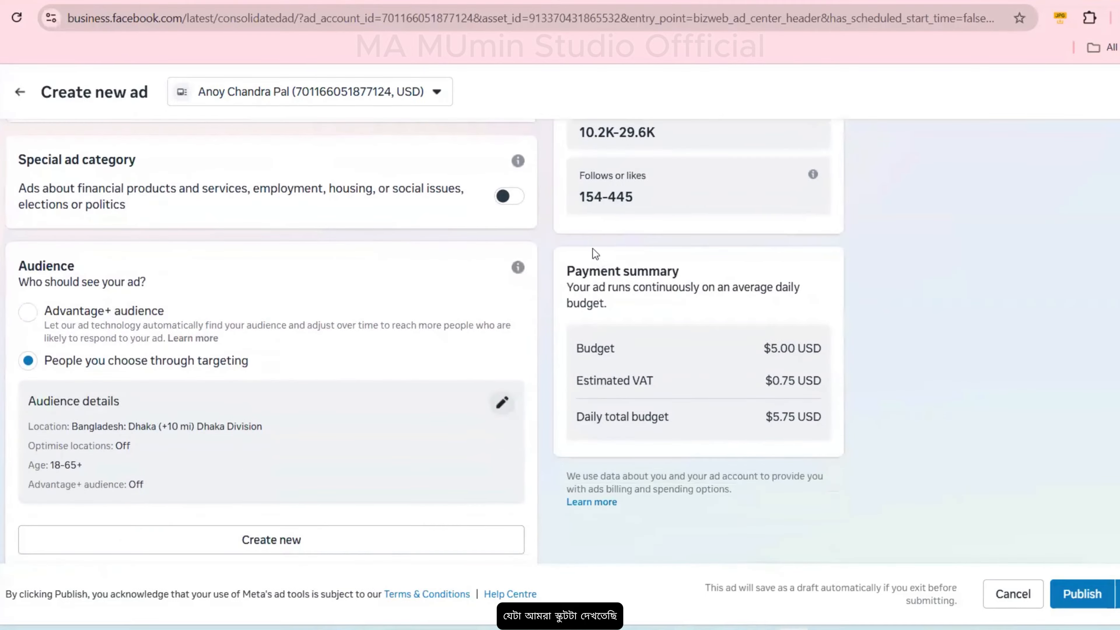
Set the targeted audience's maximum age to 50, save the audience and check the estimated daily results.
{"action": "left_click", "coordinate": [507, 402]}
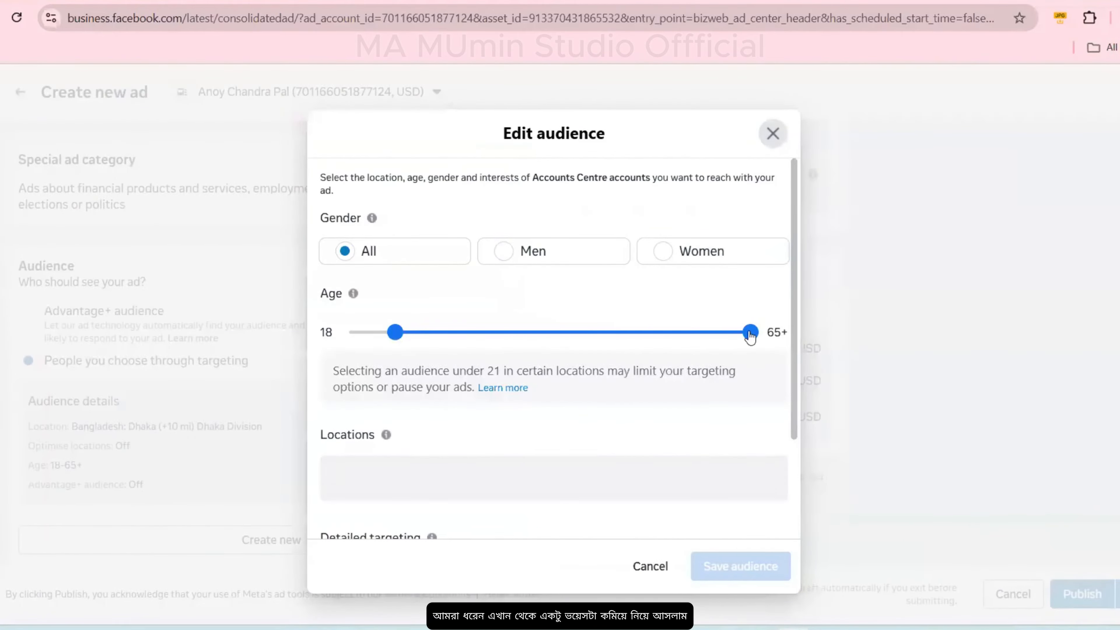
{"action": "left_click_drag", "start_coordinate": [749, 335], "coordinate": [643, 337]}
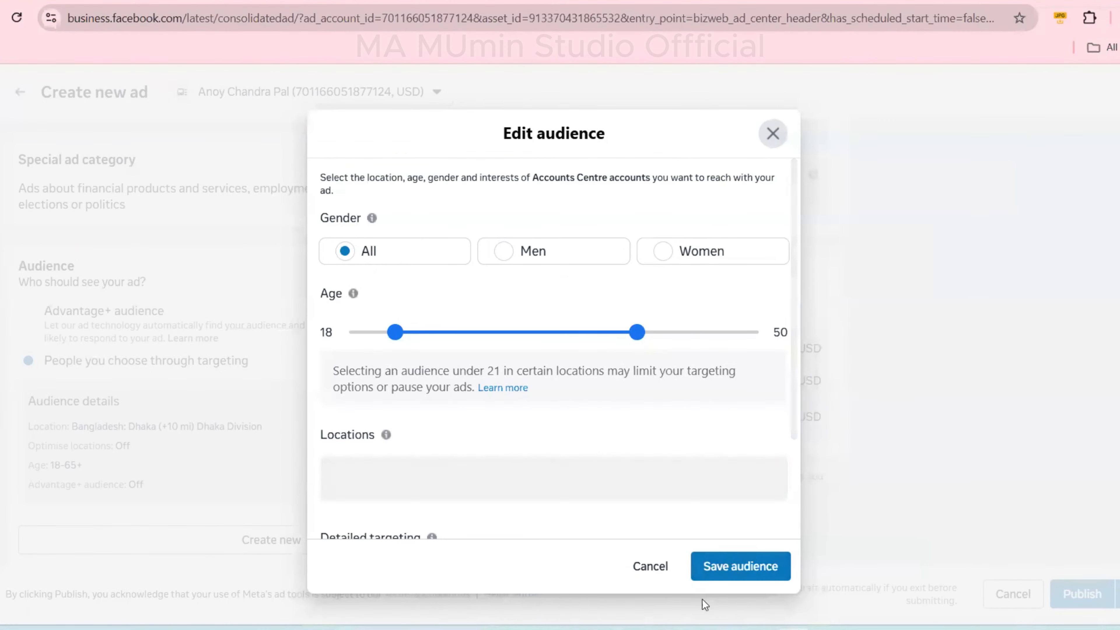
{"action": "left_click", "coordinate": [741, 567]}
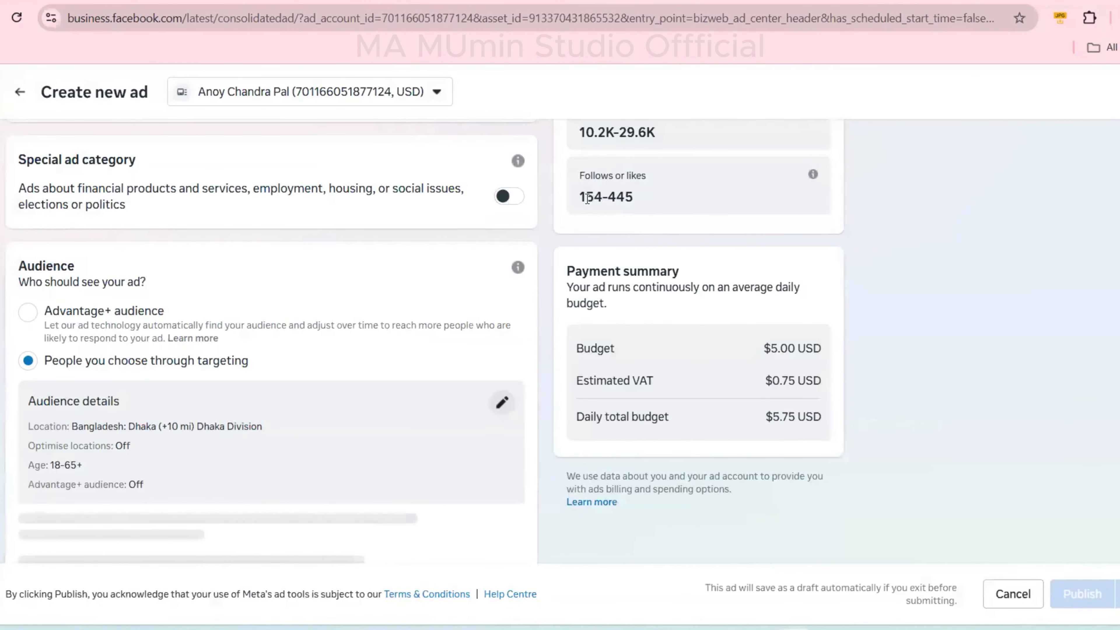
{"action": "scroll", "coordinate": [442, 389], "scroll_direction": "down", "scroll_amount": 1}
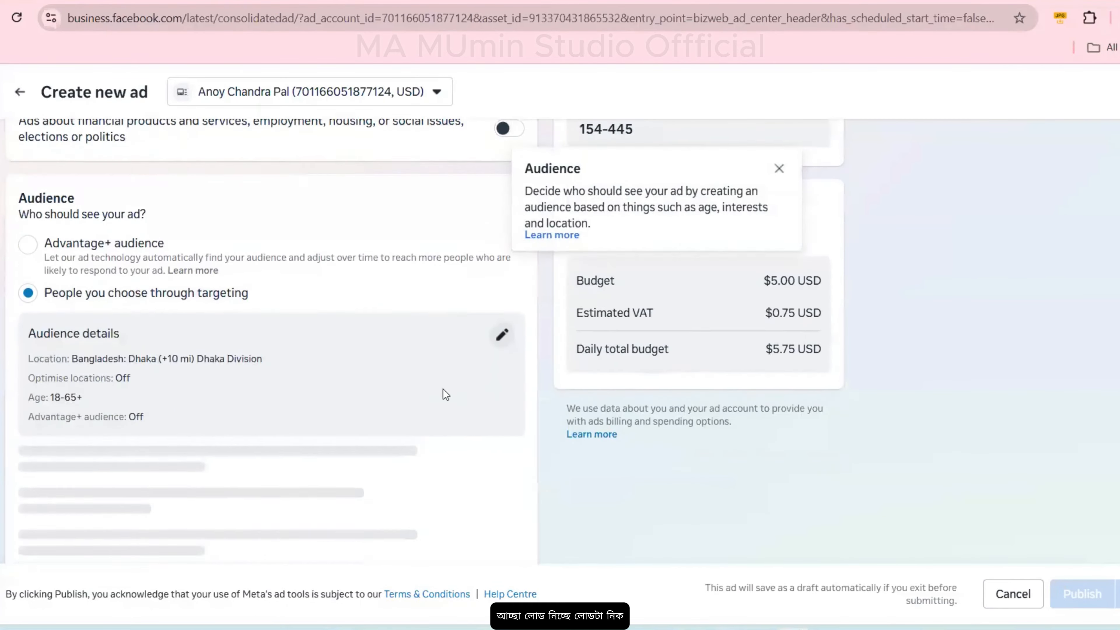
{"action": "scroll", "coordinate": [443, 389], "scroll_direction": "up", "scroll_amount": 5}
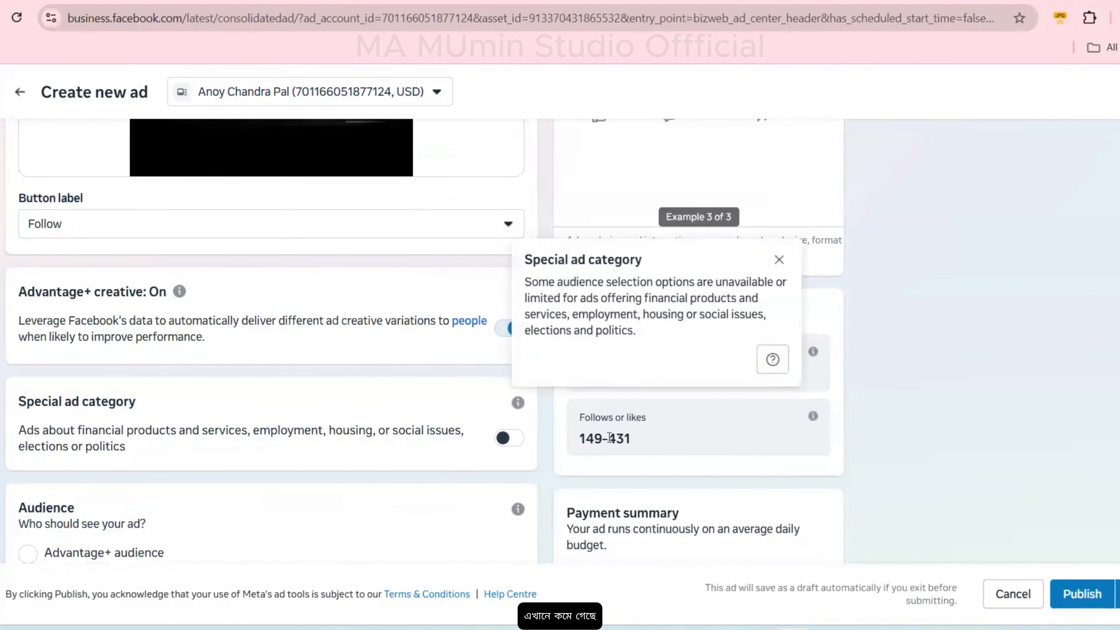
{"action": "left_click", "coordinate": [779, 260]}
{"action": "scroll", "coordinate": [485, 391], "scroll_direction": "down", "scroll_amount": 4}
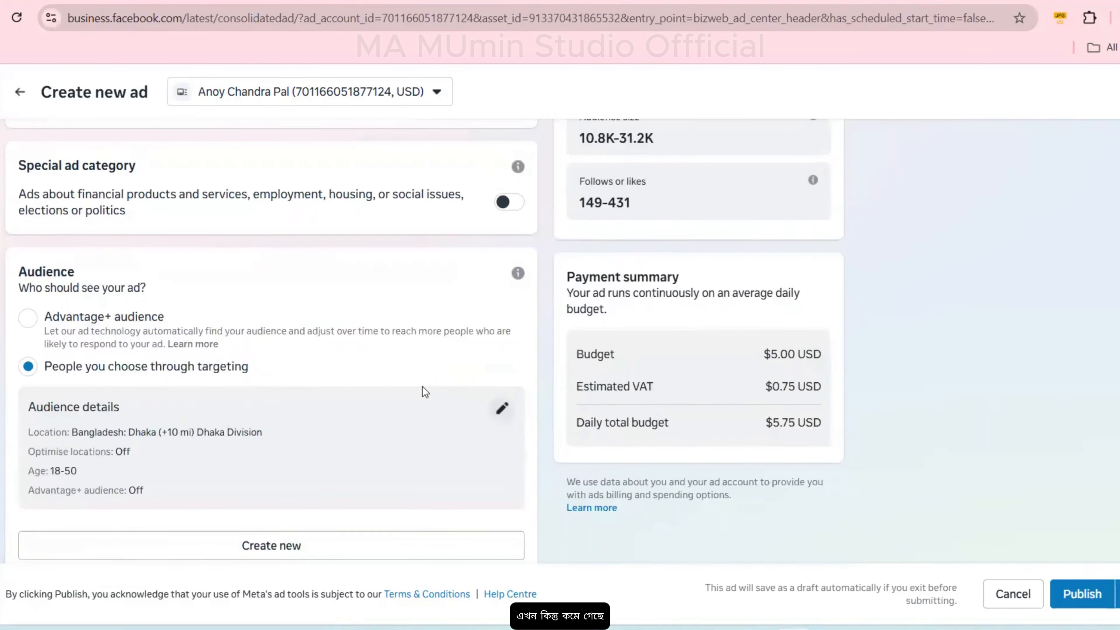
{"action": "scroll", "coordinate": [566, 365], "scroll_direction": "up", "scroll_amount": 1}
{"action": "left_click", "coordinate": [776, 194]}
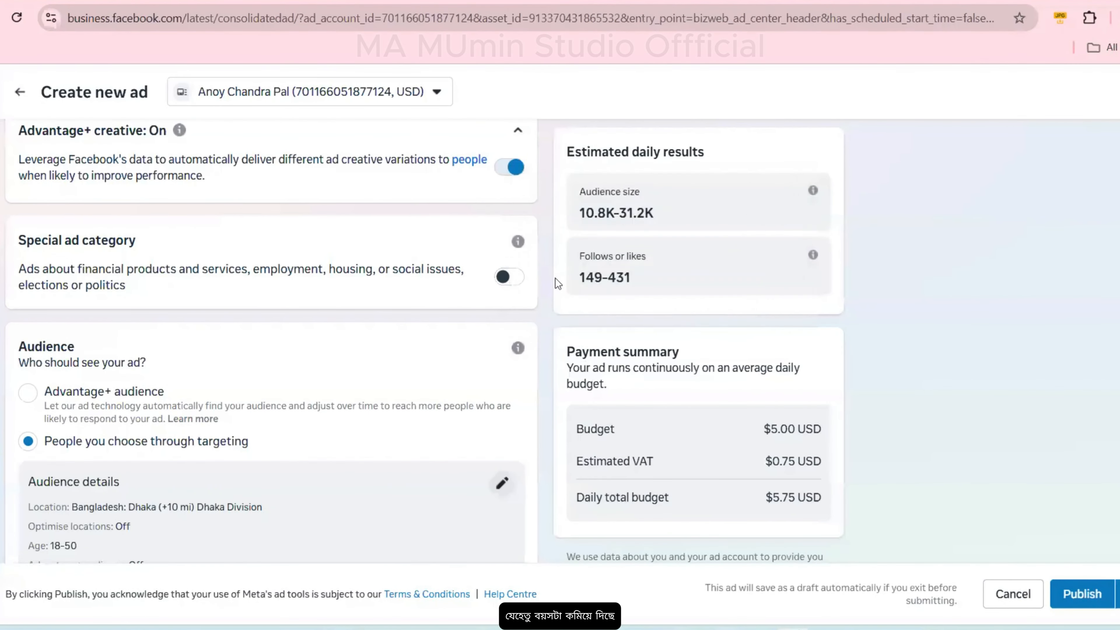
Replace Dhaka with the country Bangladesh as the audience location, save the audience and check the estimated daily results.
{"action": "scroll", "coordinate": [531, 327], "scroll_direction": "down", "scroll_amount": 3}
{"action": "left_click", "coordinate": [502, 321]}
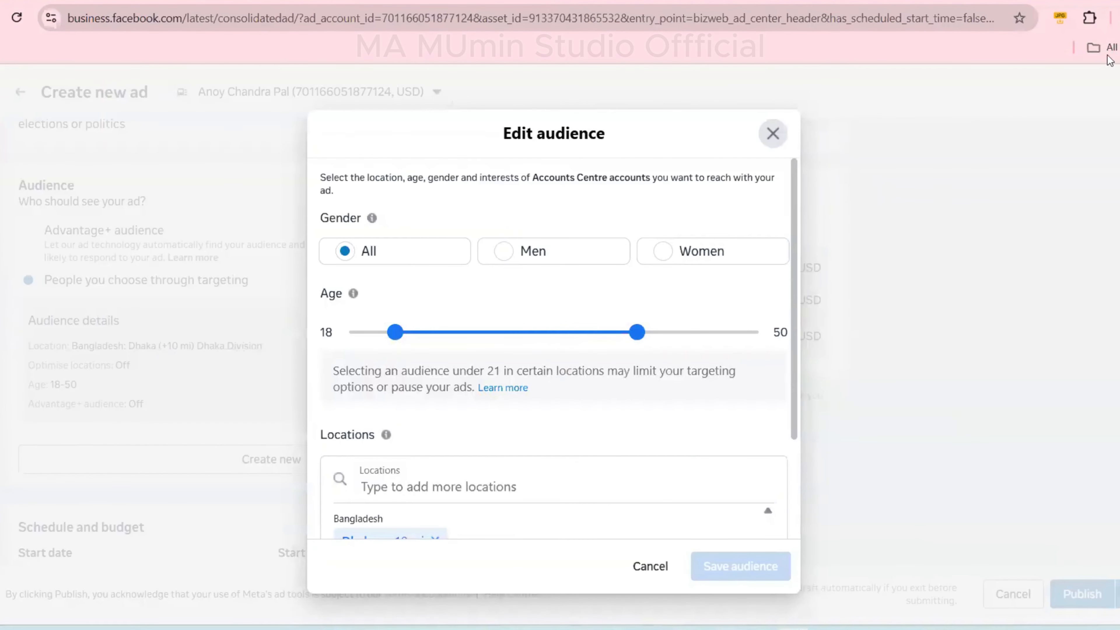
{"action": "scroll", "coordinate": [441, 389], "scroll_direction": "down", "scroll_amount": 3}
{"action": "left_click", "coordinate": [434, 379]}
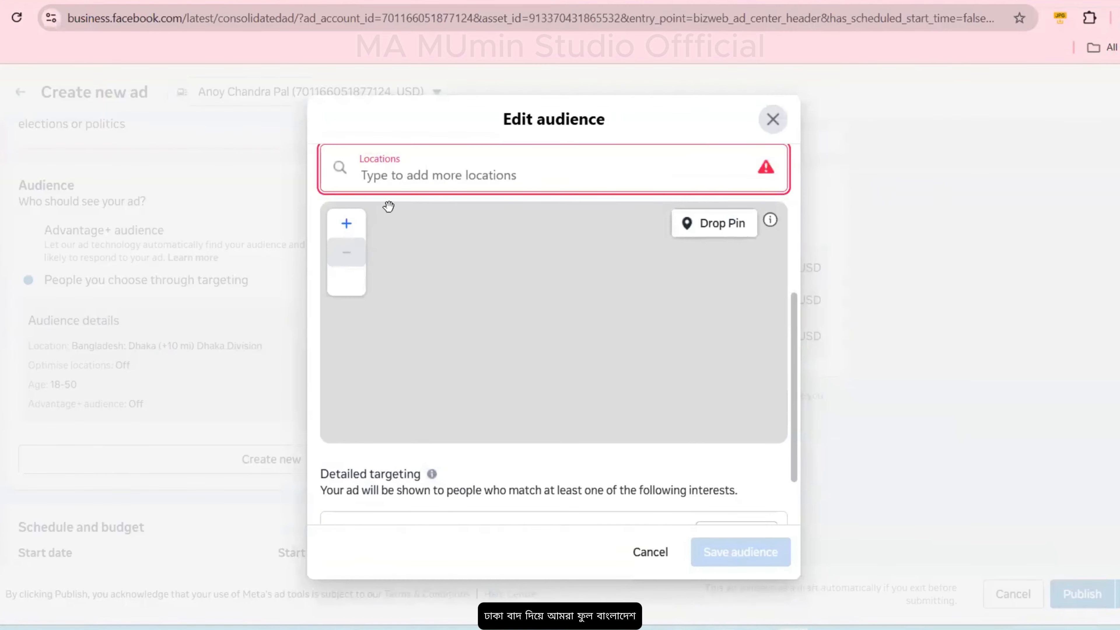
{"action": "type", "text": "Bangladf"}
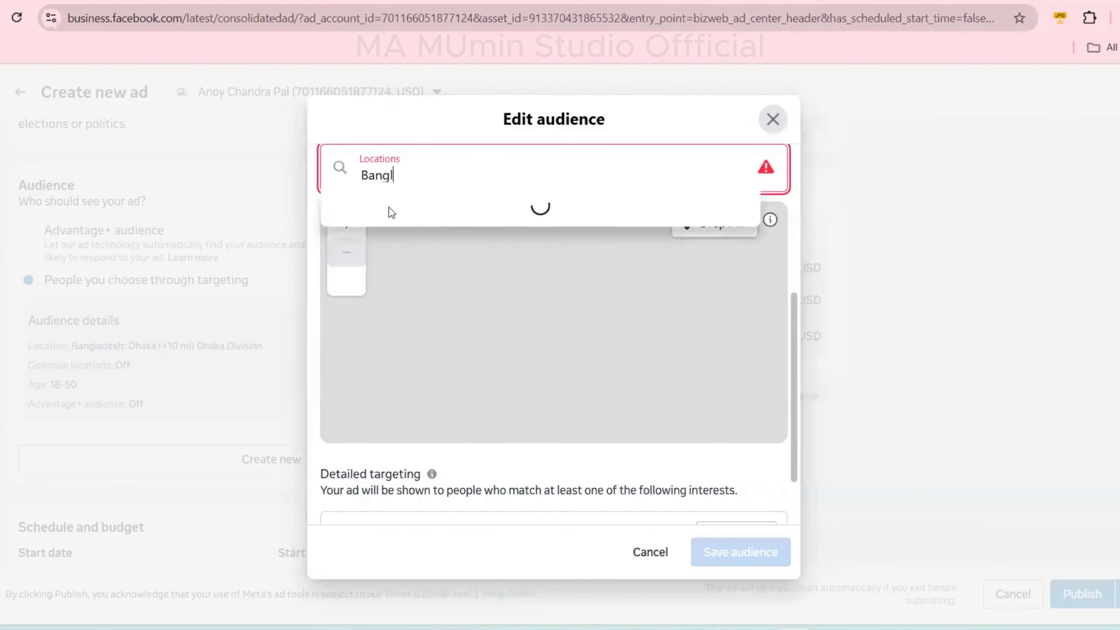
{"action": "key", "text": "BackSpace"}
{"action": "key", "text": "BackSpace"}
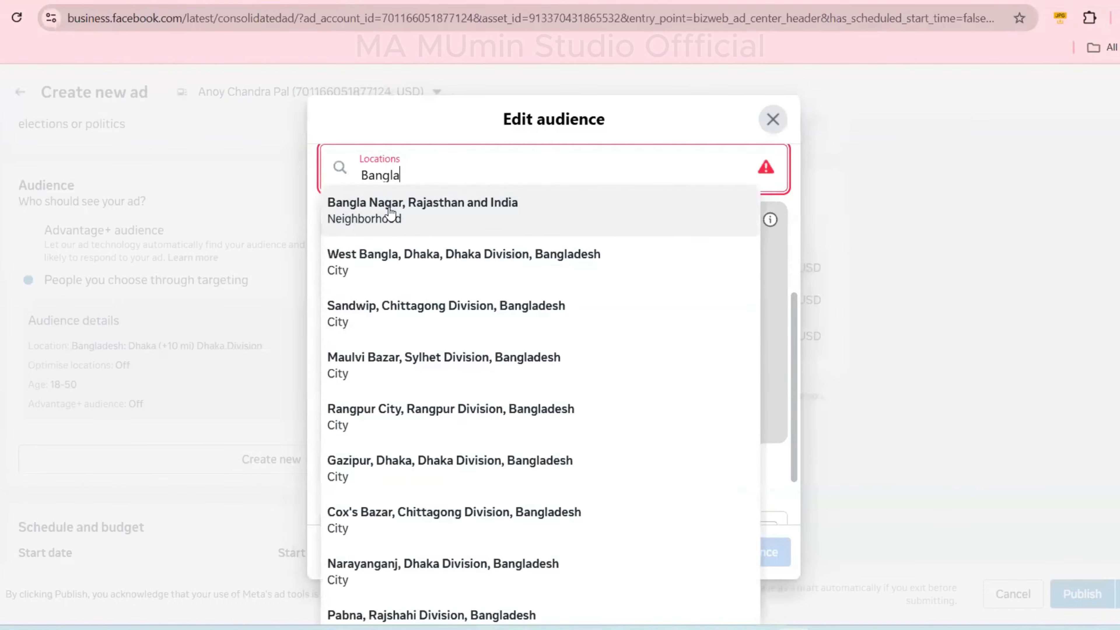
{"action": "type", "text": "desh"}
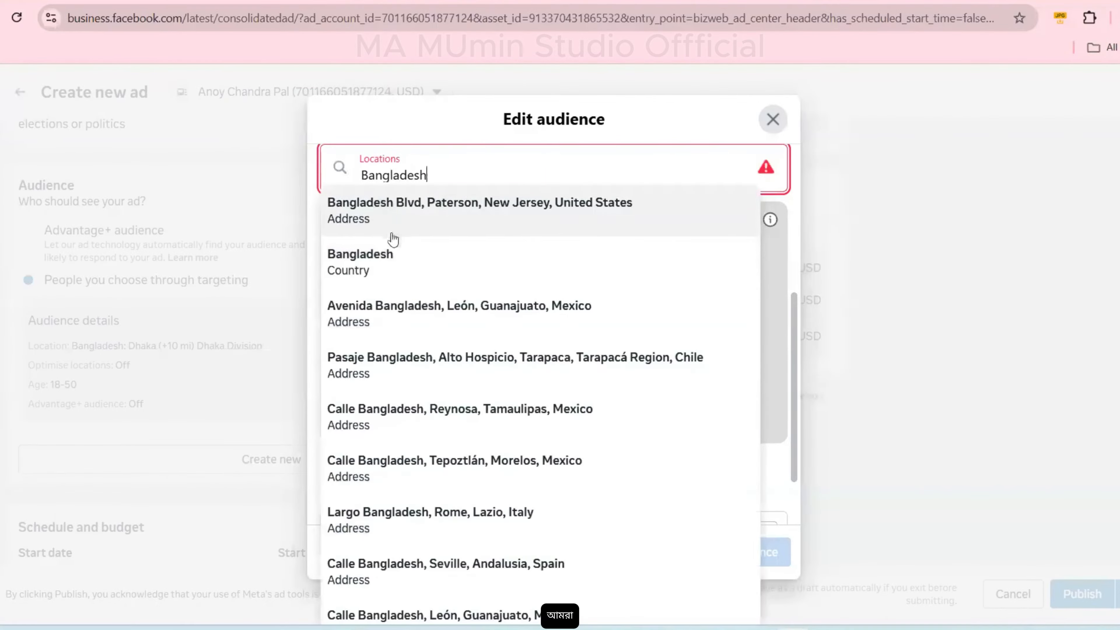
{"action": "left_click", "coordinate": [383, 259]}
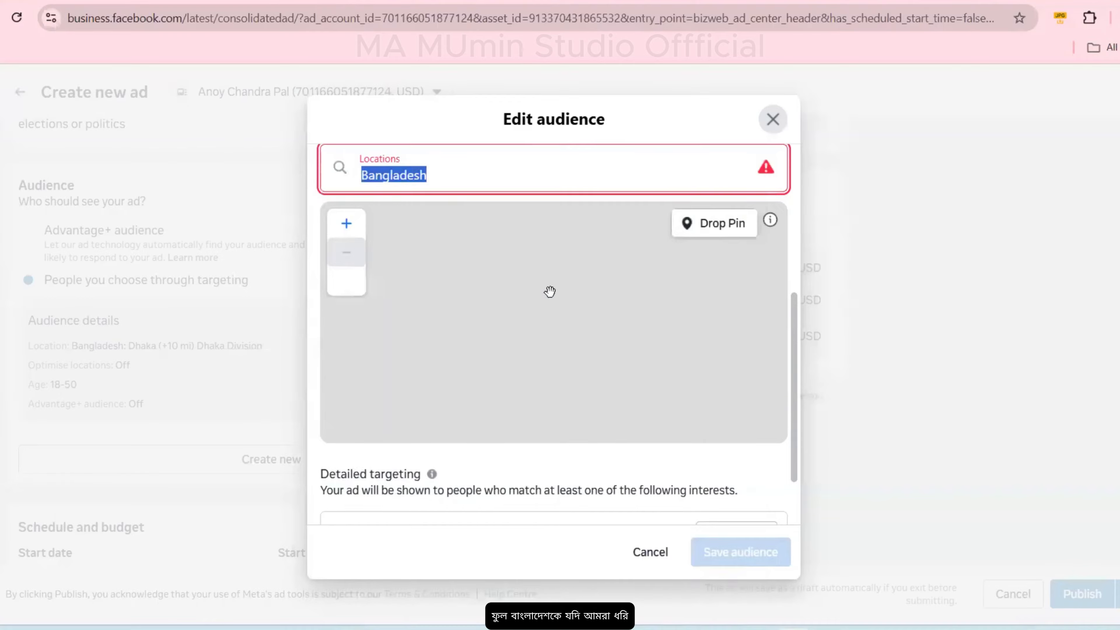
{"action": "left_click", "coordinate": [736, 552]}
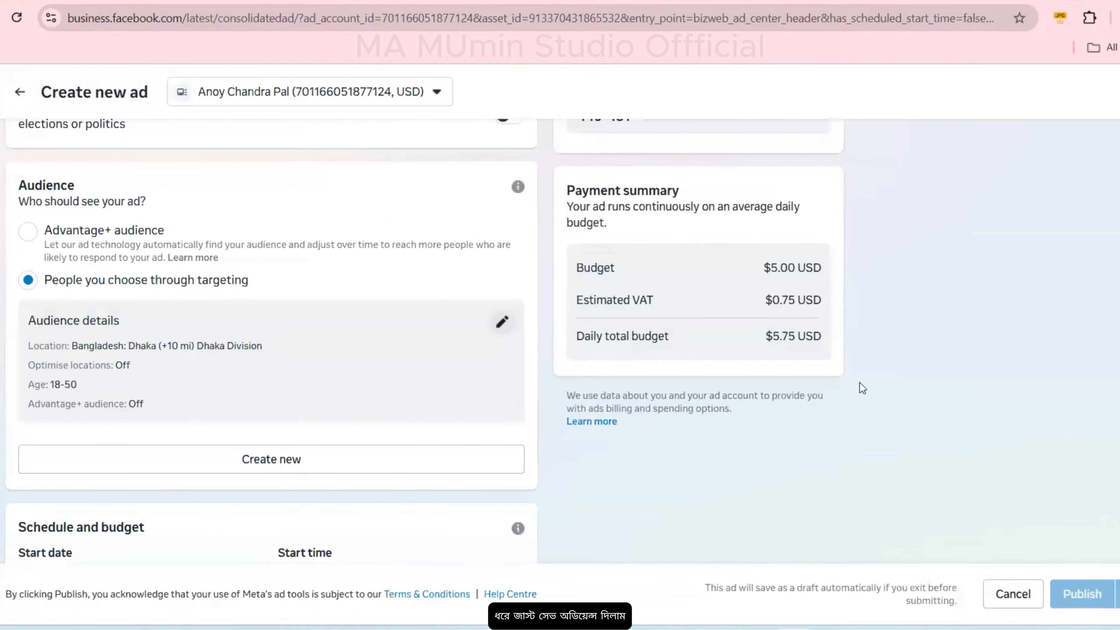
{"action": "scroll", "coordinate": [819, 398], "scroll_direction": "up", "scroll_amount": 7}
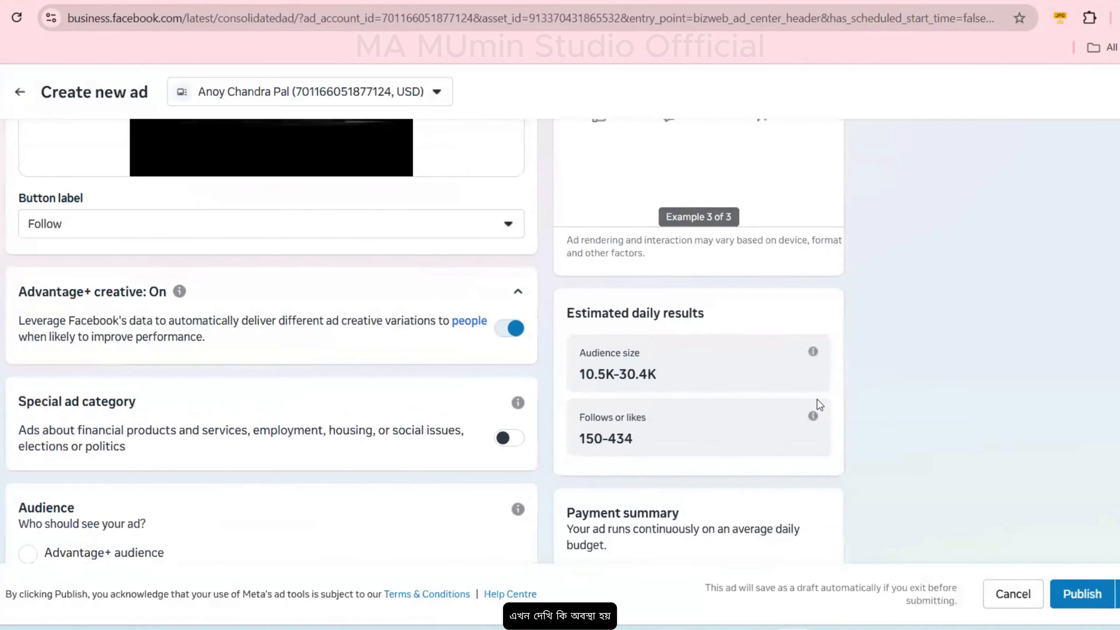
Open the targeted audience for editing and add the Digital marketing (marketing) interest to its detailed targeting.
{"action": "scroll", "coordinate": [369, 451], "scroll_direction": "down", "scroll_amount": 7}
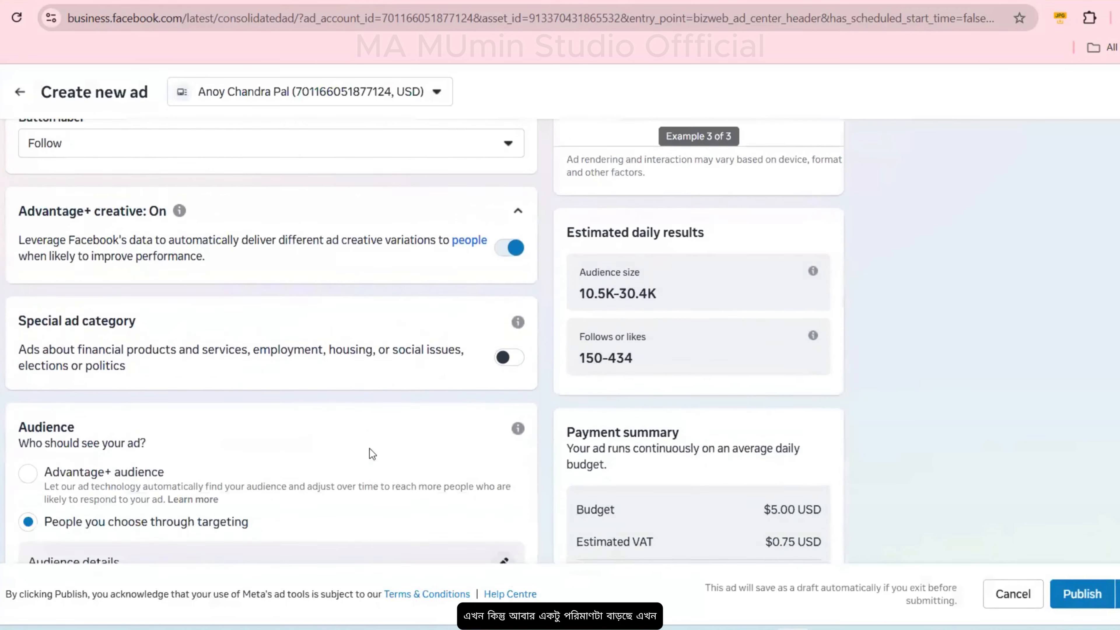
{"action": "left_click", "coordinate": [501, 321]}
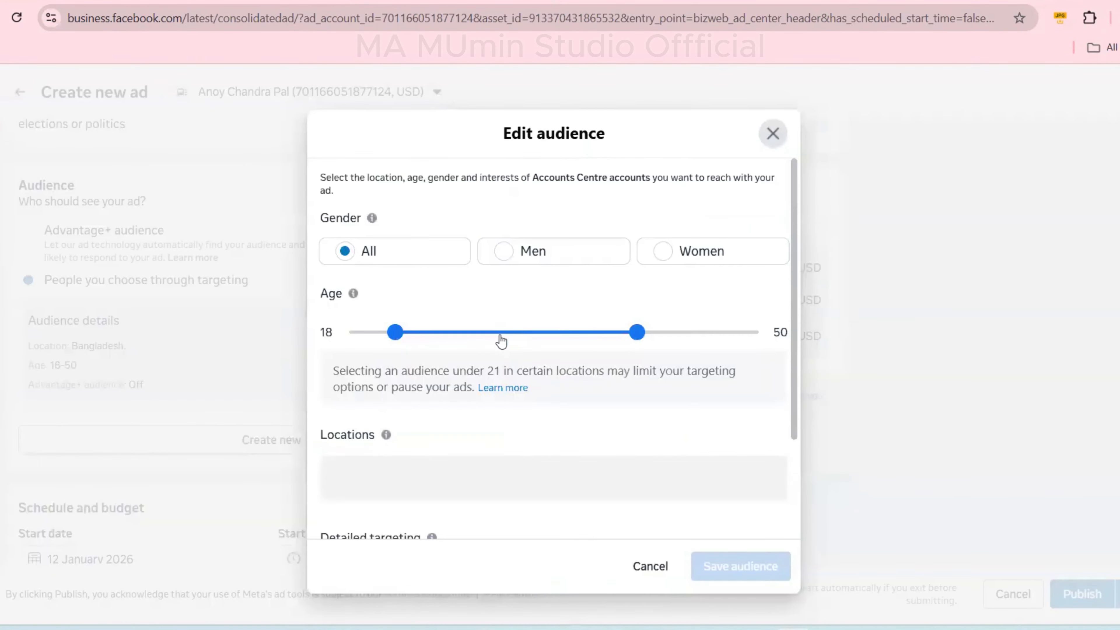
{"action": "scroll", "coordinate": [500, 343], "scroll_direction": "down", "scroll_amount": 3}
{"action": "scroll", "coordinate": [405, 408], "scroll_direction": "down", "scroll_amount": 1}
{"action": "left_click", "coordinate": [422, 468]}
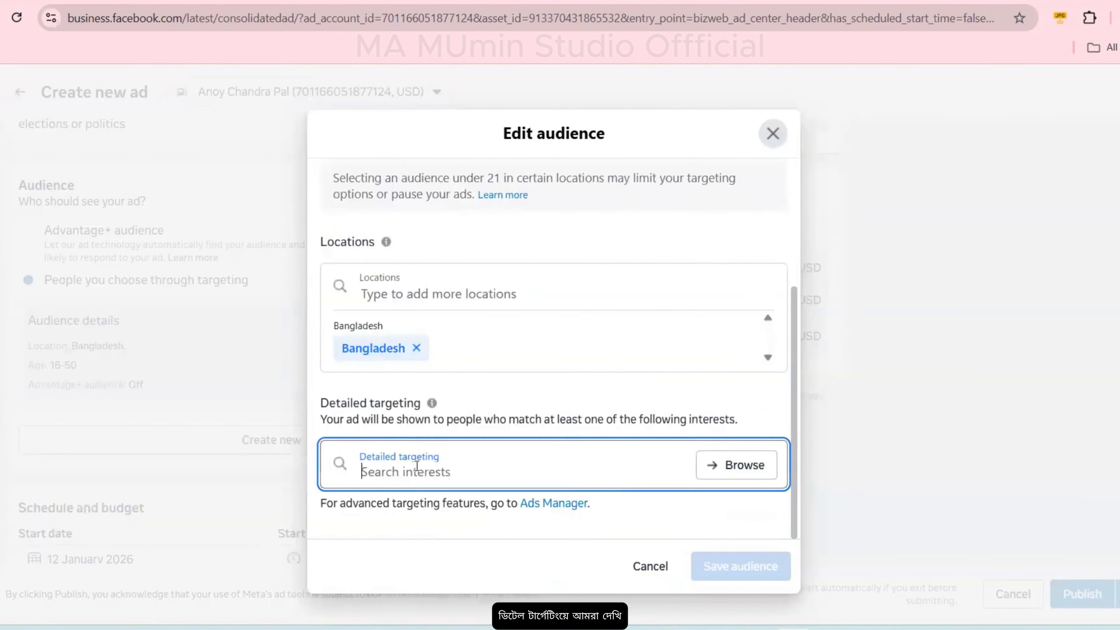
{"action": "type", "text": "dig"}
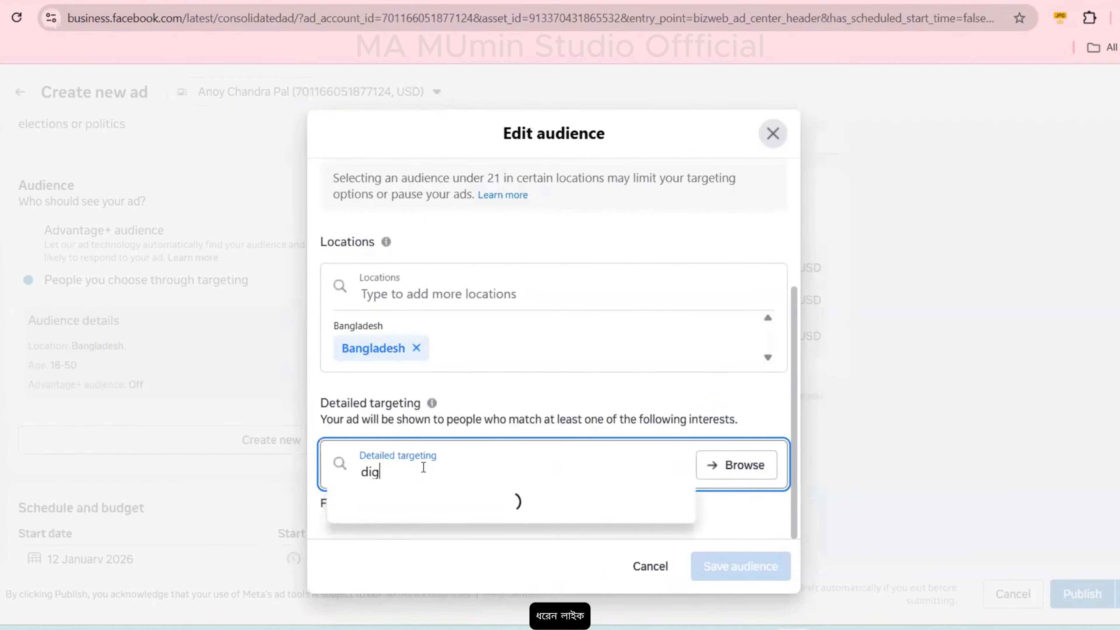
{"action": "type", "text": "ital marketing"}
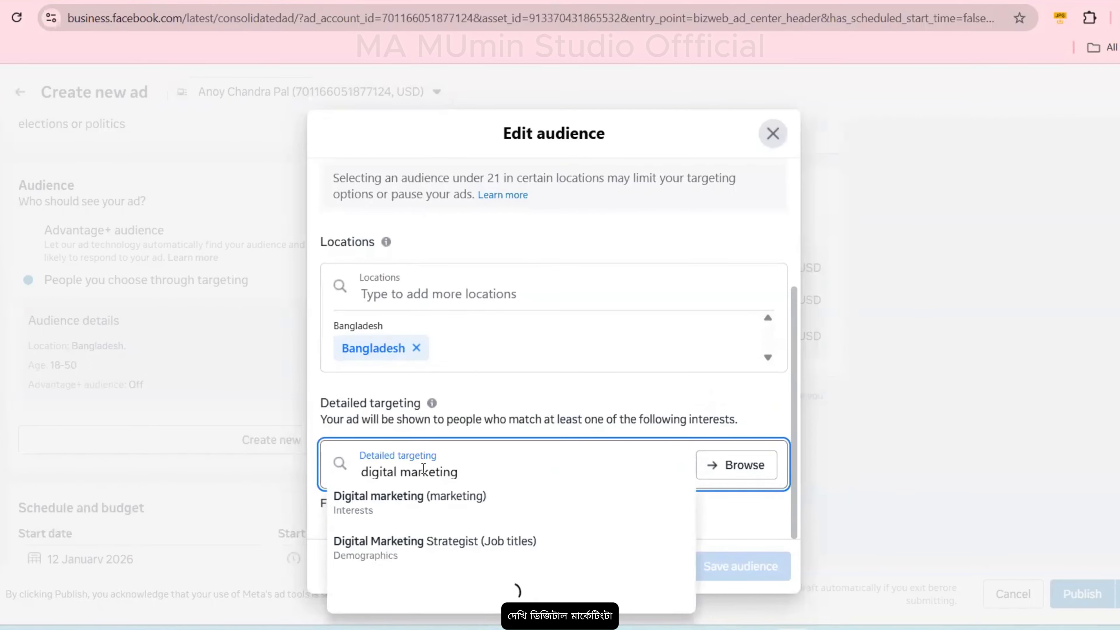
{"action": "left_click", "coordinate": [427, 502]}
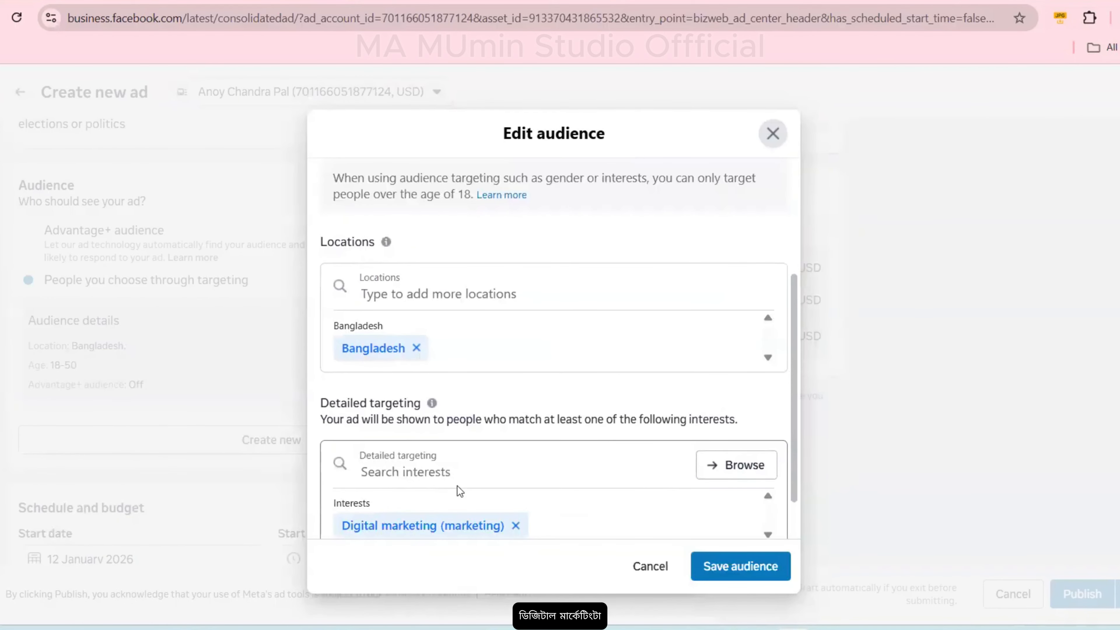
Add Seo & Online Marketing (Employers) and the Graphic design (visual art) interest to the audience's detailed targeting.
{"action": "scroll", "coordinate": [441, 441], "scroll_direction": "down", "scroll_amount": 2}
{"action": "left_click", "coordinate": [406, 412]}
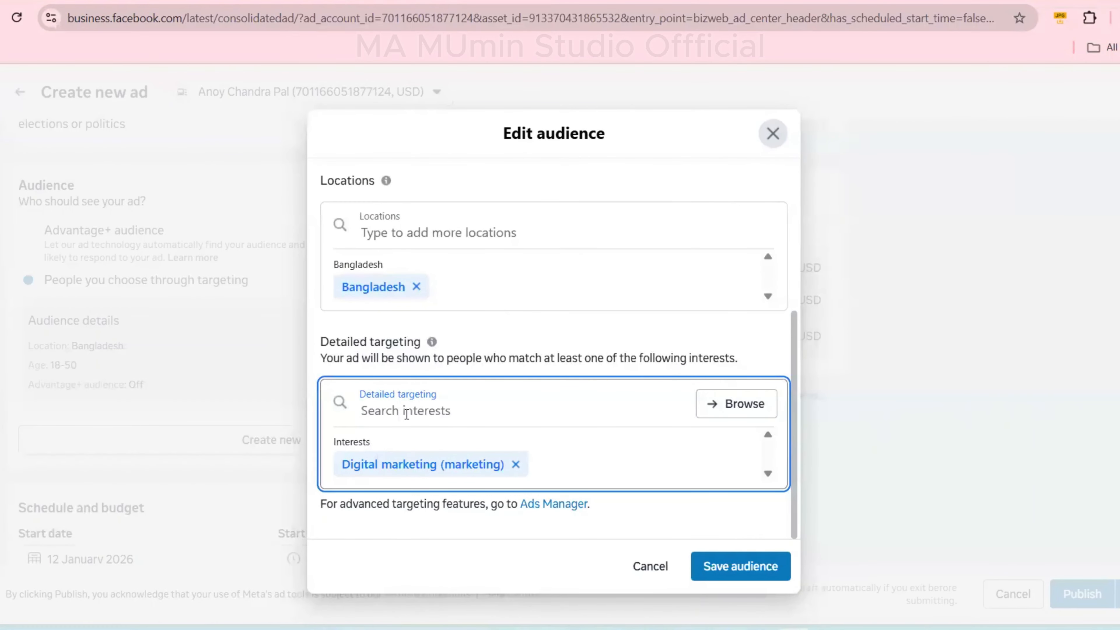
{"action": "type", "text": "seo"}
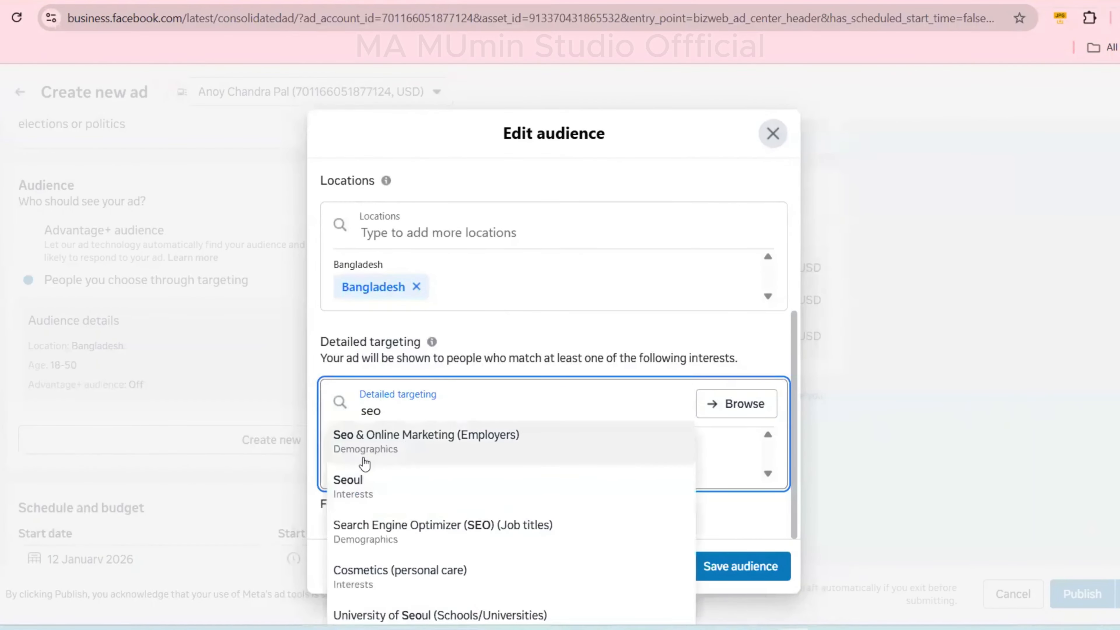
{"action": "left_click", "coordinate": [412, 456]}
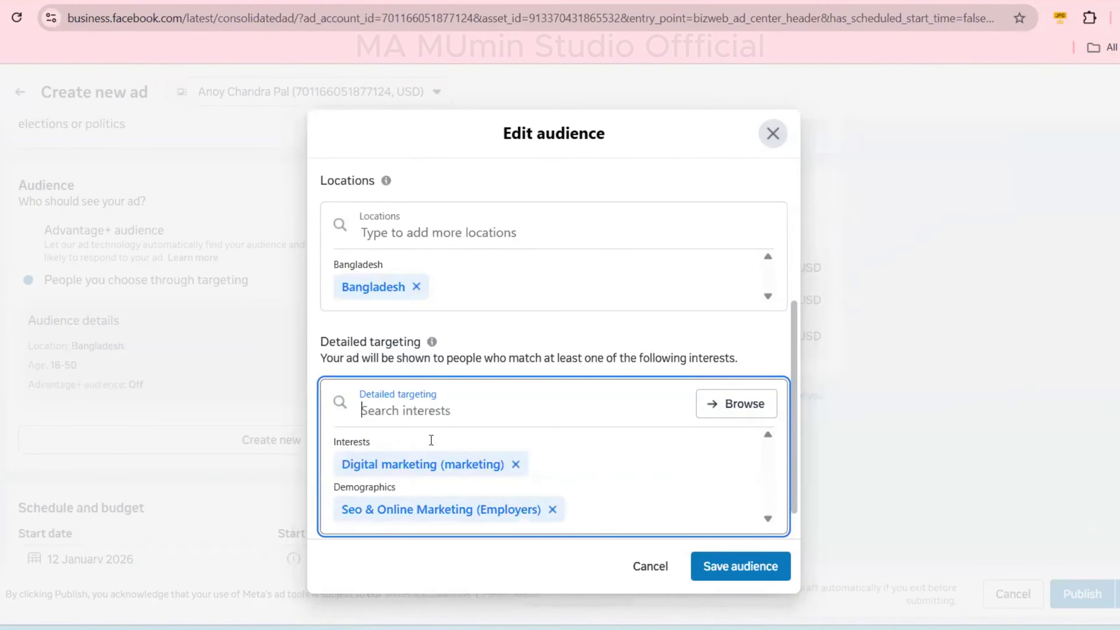
{"action": "type", "text": "graphic"}
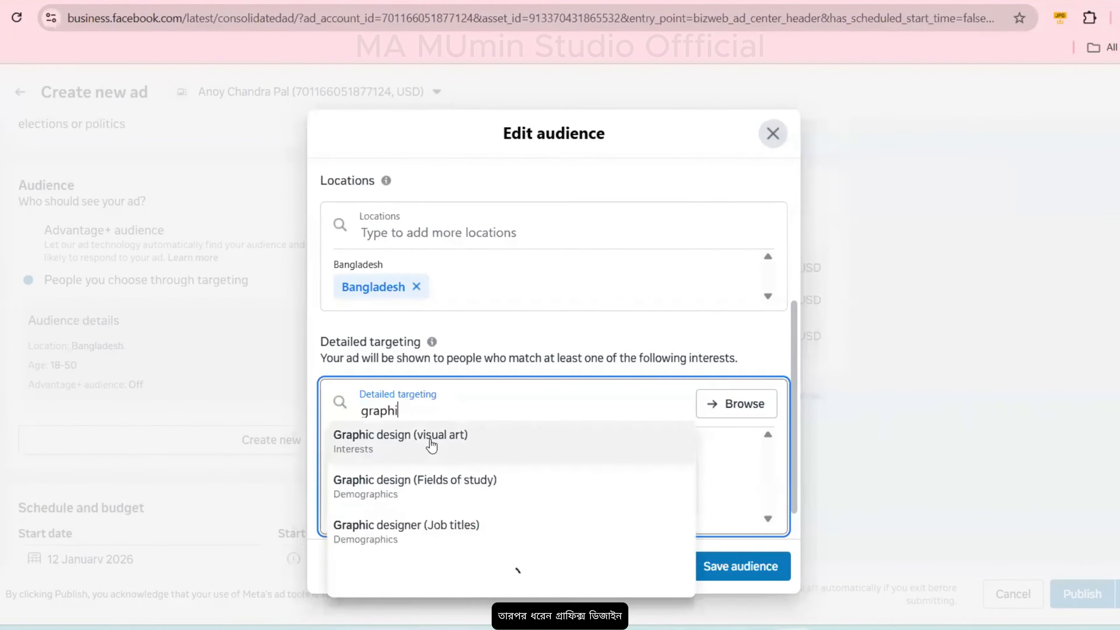
{"action": "left_click", "coordinate": [391, 452]}
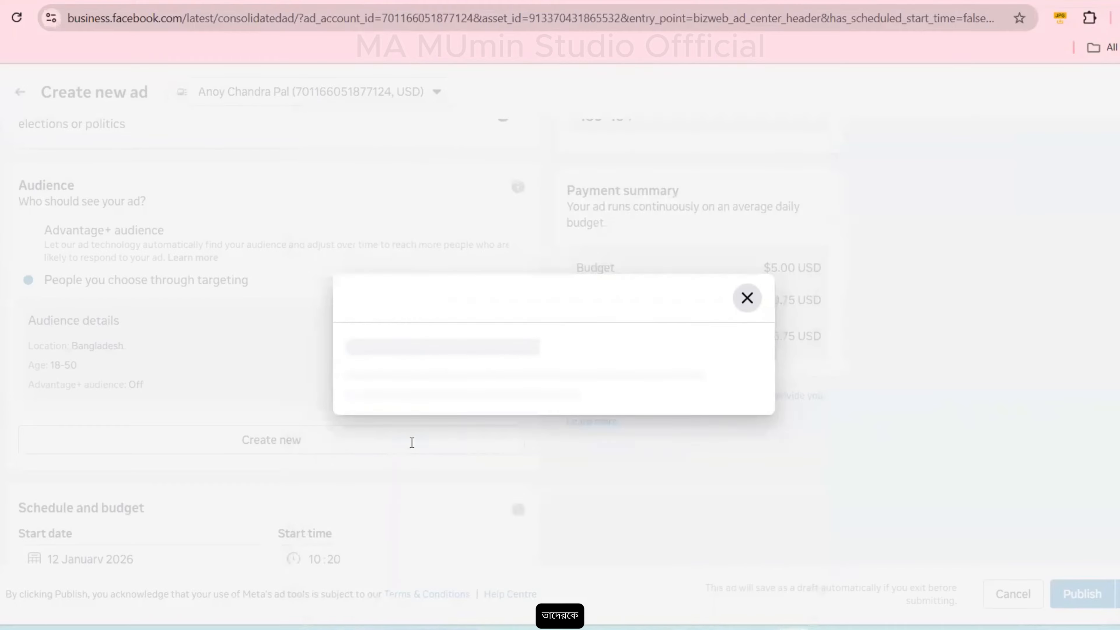
Add the Student (education) interest to the detailed targeting, save the audience and check the estimated daily follows or likes.
{"action": "left_click", "coordinate": [424, 408]}
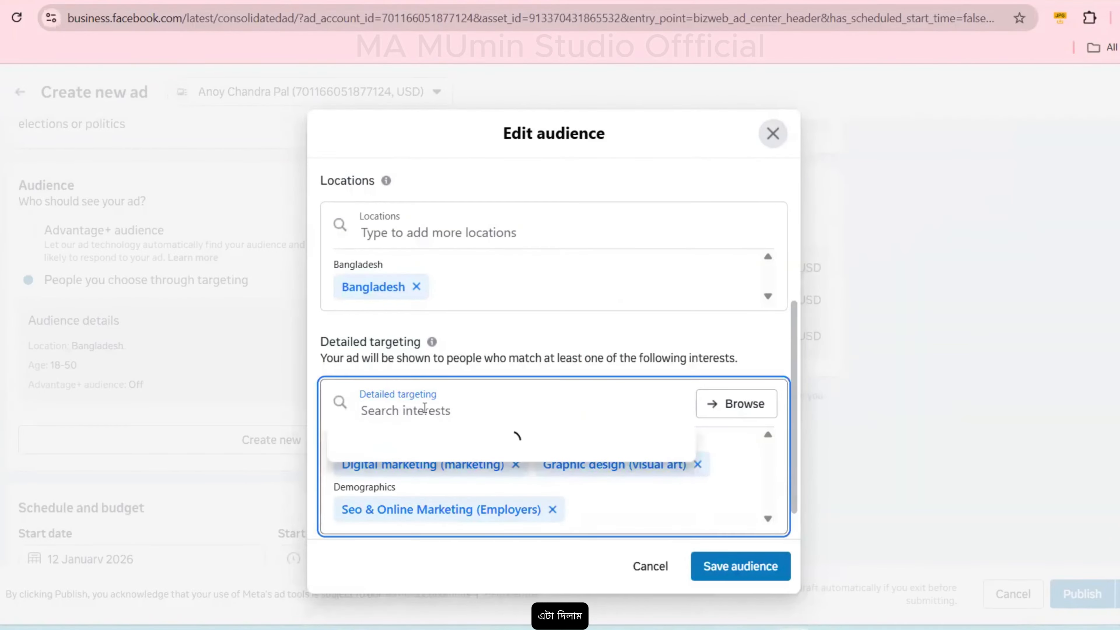
{"action": "type", "text": "studen"}
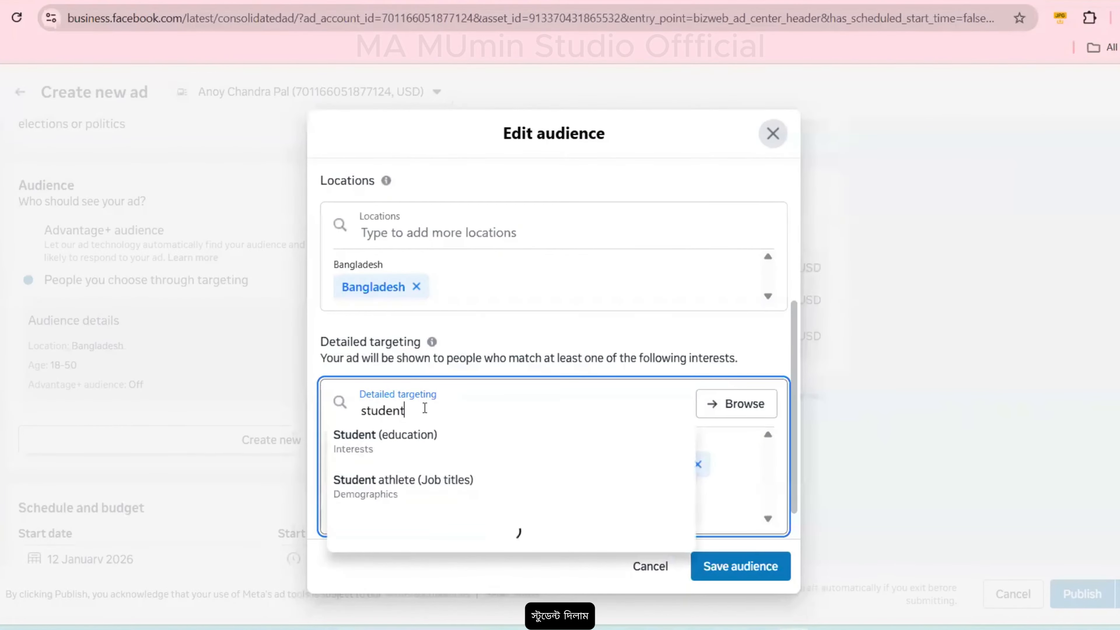
{"action": "type", "text": "t"}
{"action": "left_click", "coordinate": [408, 456]}
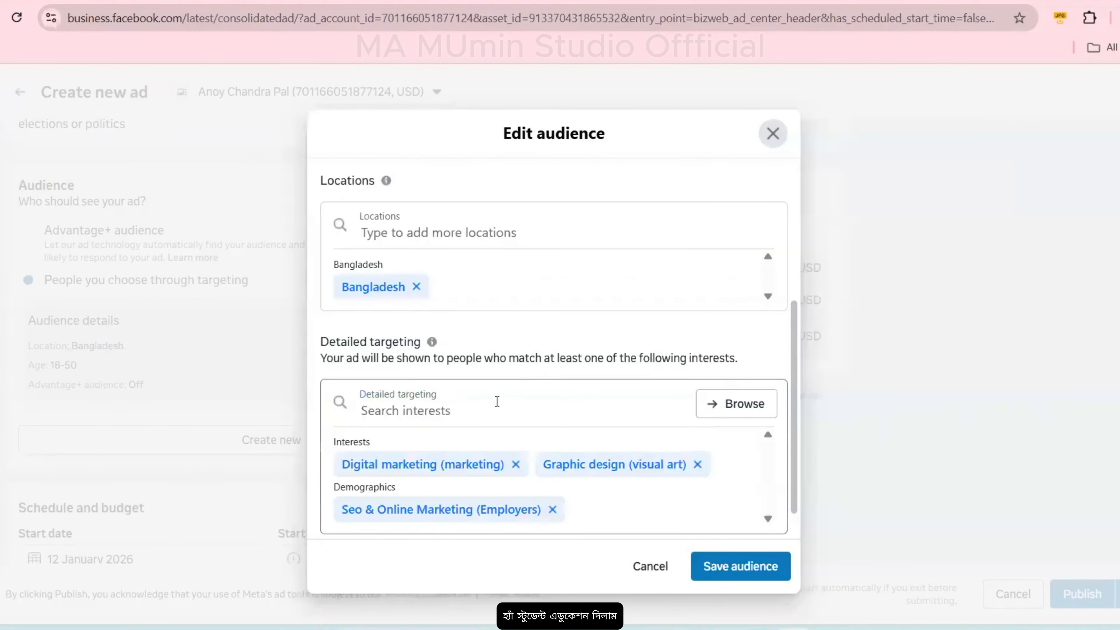
{"action": "scroll", "coordinate": [473, 412], "scroll_direction": "down", "scroll_amount": 2}
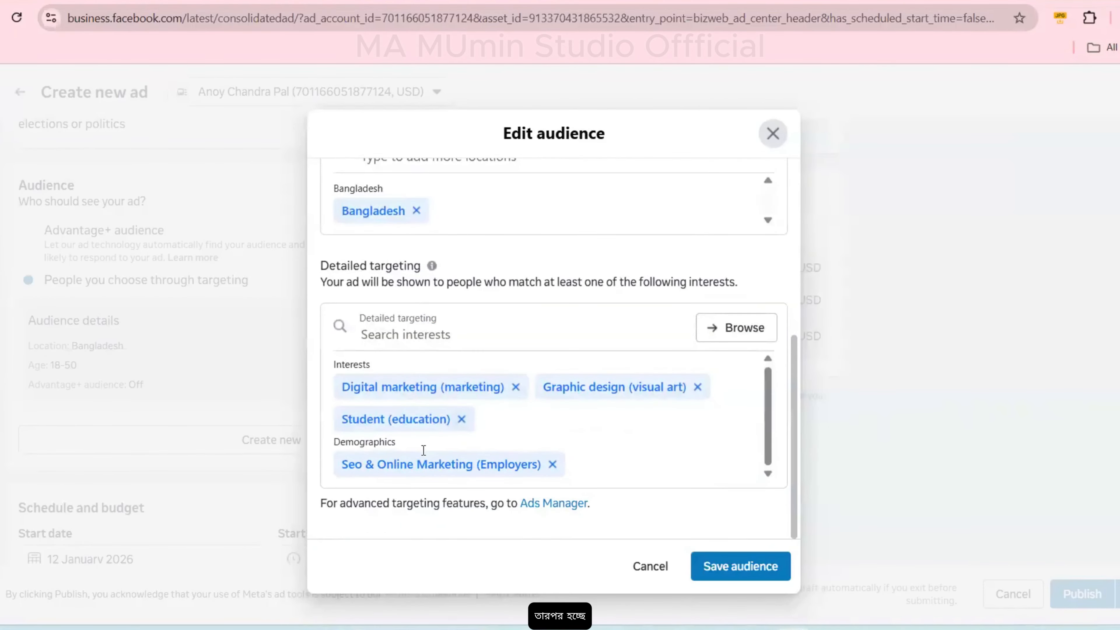
{"action": "left_click", "coordinate": [725, 574]}
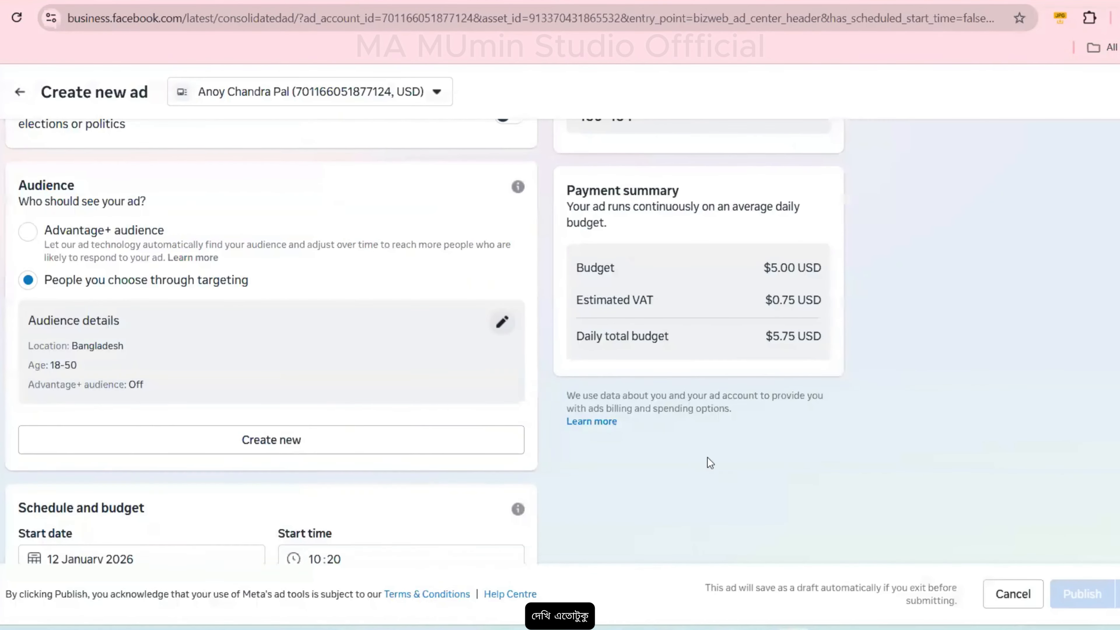
{"action": "scroll", "coordinate": [715, 397], "scroll_direction": "up", "scroll_amount": 3}
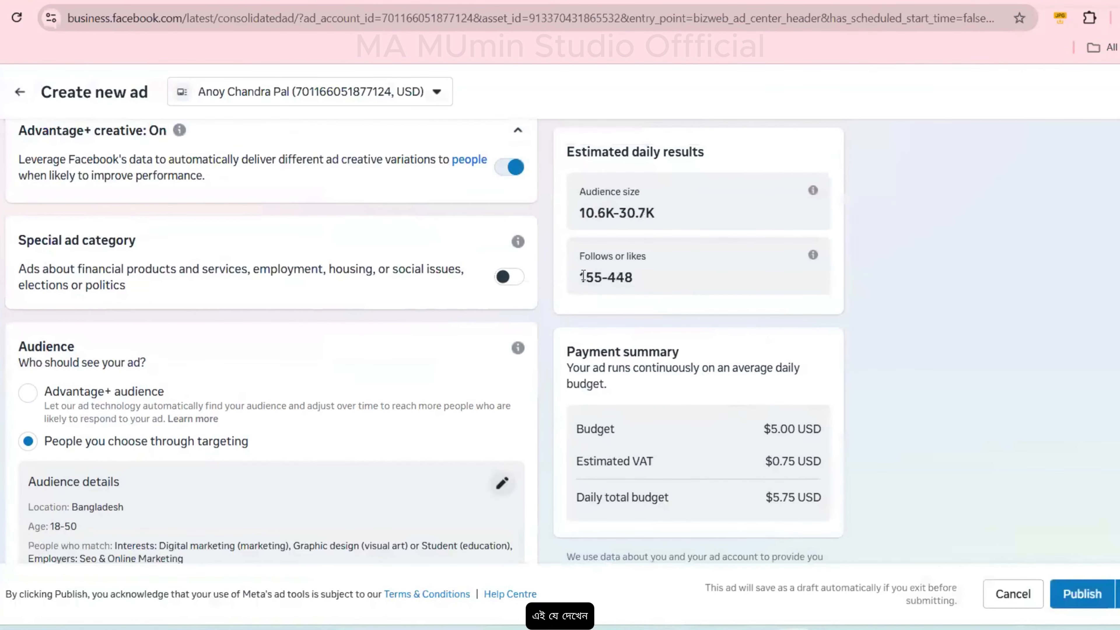
{"action": "left_click_drag", "start_coordinate": [583, 276], "coordinate": [642, 279]}
{"action": "left_click", "coordinate": [640, 281]}
Reopen the targeted audience, add the E-commerce (retail) interest to its detailed targeting and save the audience.
{"action": "scroll", "coordinate": [430, 355], "scroll_direction": "down", "scroll_amount": 3}
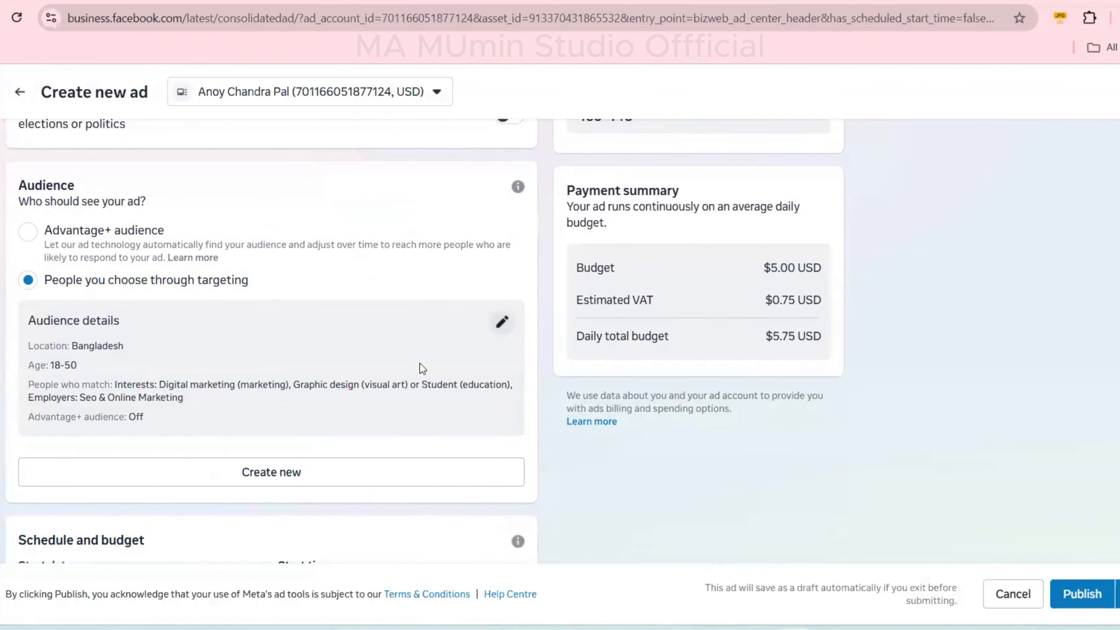
{"action": "left_click", "coordinate": [500, 321]}
{"action": "scroll", "coordinate": [461, 385], "scroll_direction": "down", "scroll_amount": 2}
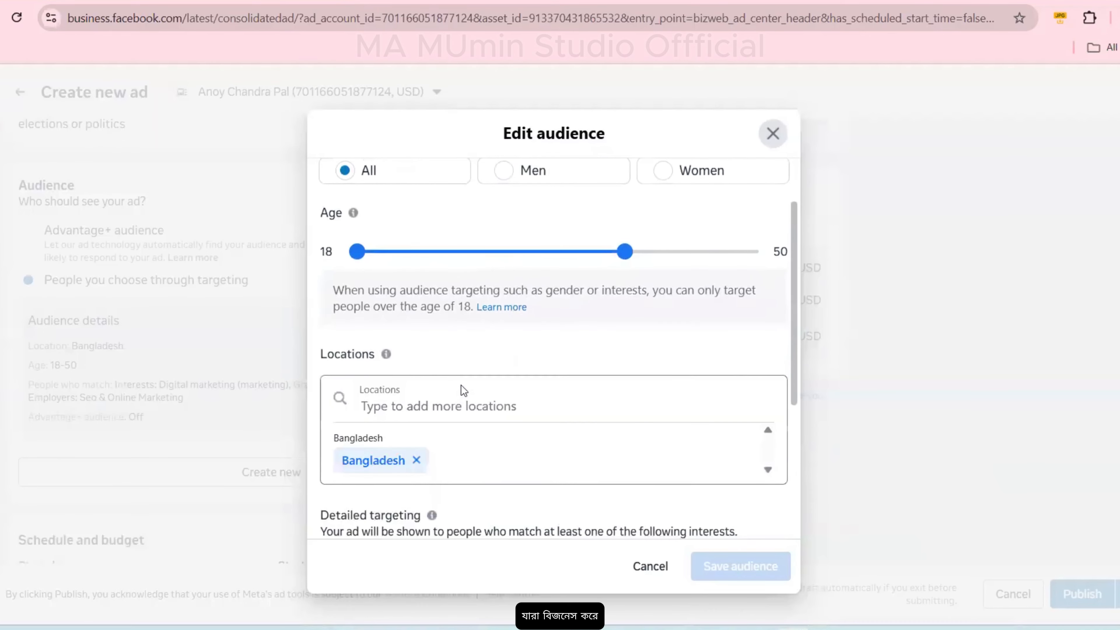
{"action": "scroll", "coordinate": [463, 391], "scroll_direction": "down", "scroll_amount": 4}
{"action": "scroll", "coordinate": [463, 392], "scroll_direction": "down", "scroll_amount": 1}
{"action": "left_click", "coordinate": [409, 336]}
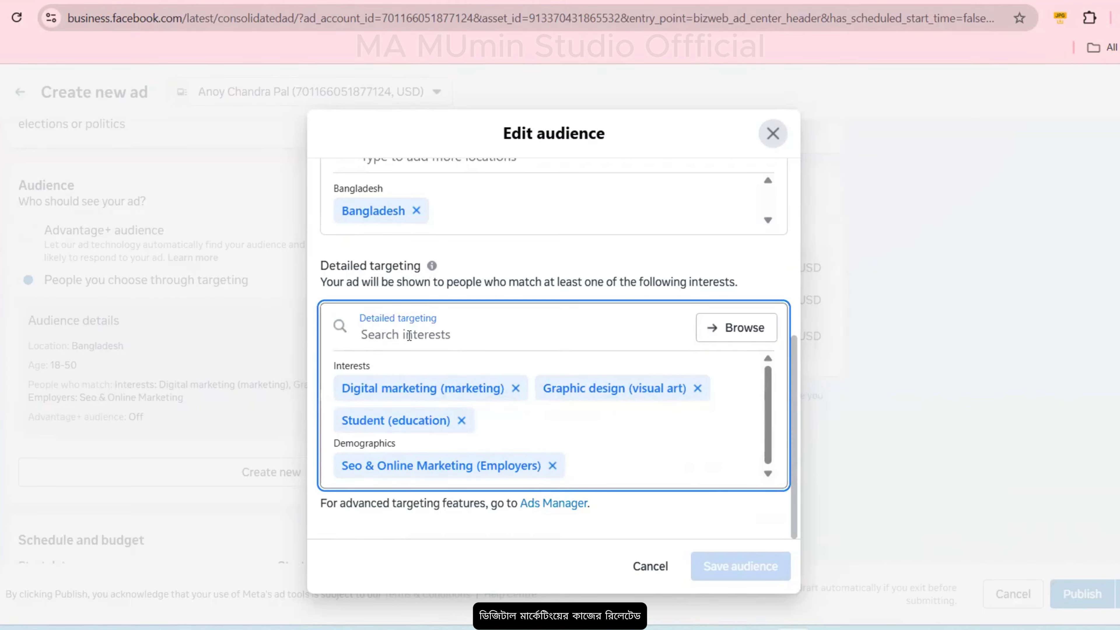
{"action": "type", "text": "e"}
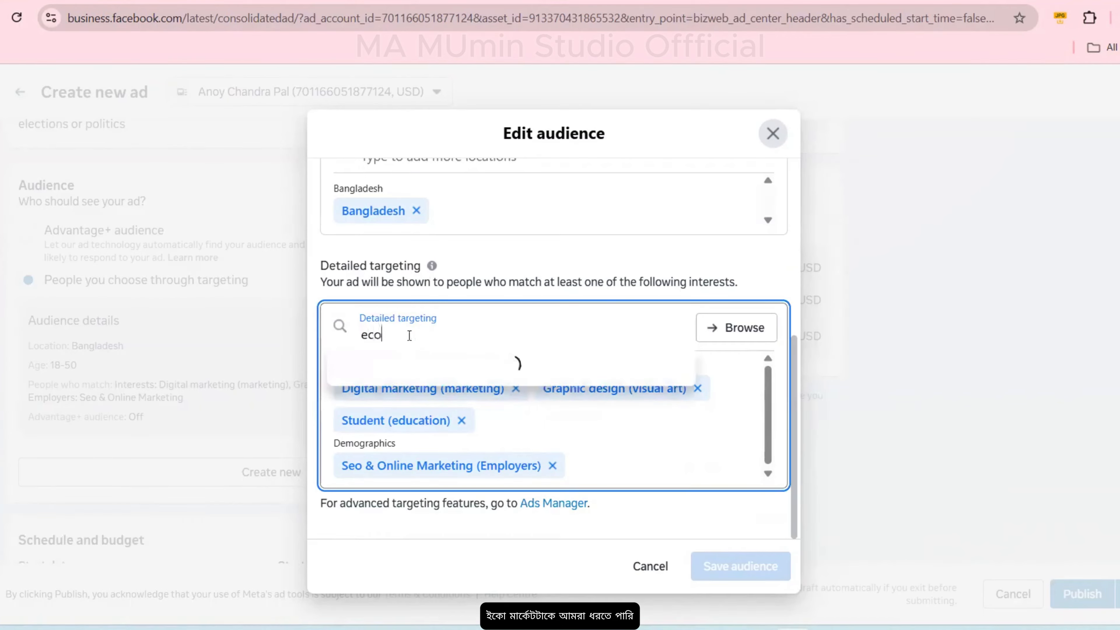
{"action": "type", "text": "co"}
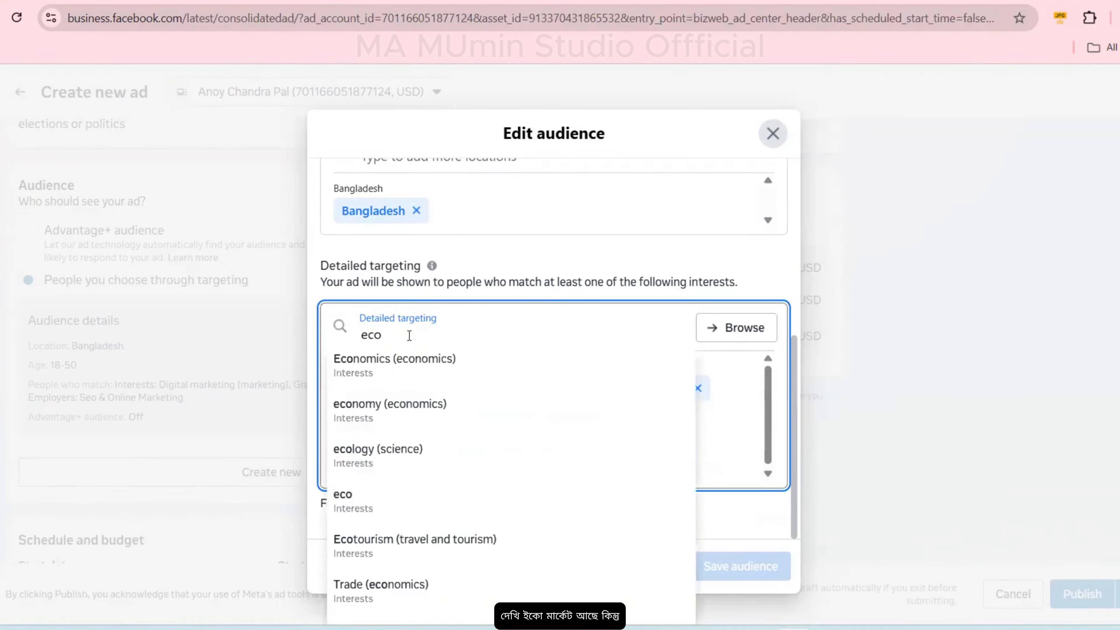
{"action": "type", "text": "mmer"}
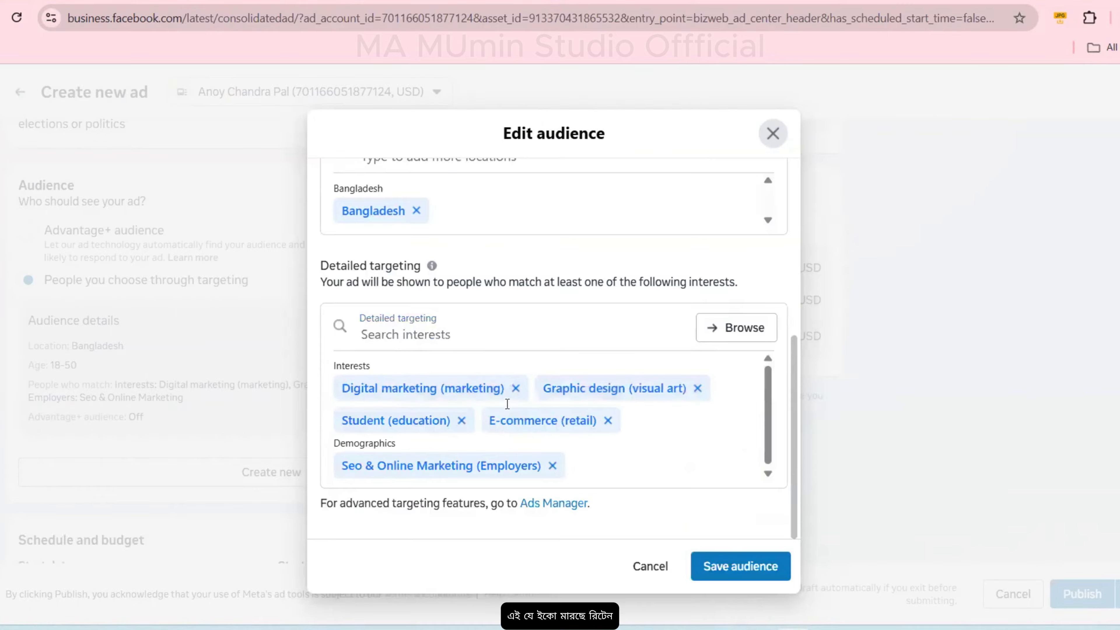
{"action": "left_click", "coordinate": [740, 566]}
Examine the estimated daily audience size and follows or likes, and look over the ad preview, audience details and payment summary.
{"action": "scroll", "coordinate": [672, 420], "scroll_direction": "up", "scroll_amount": 2}
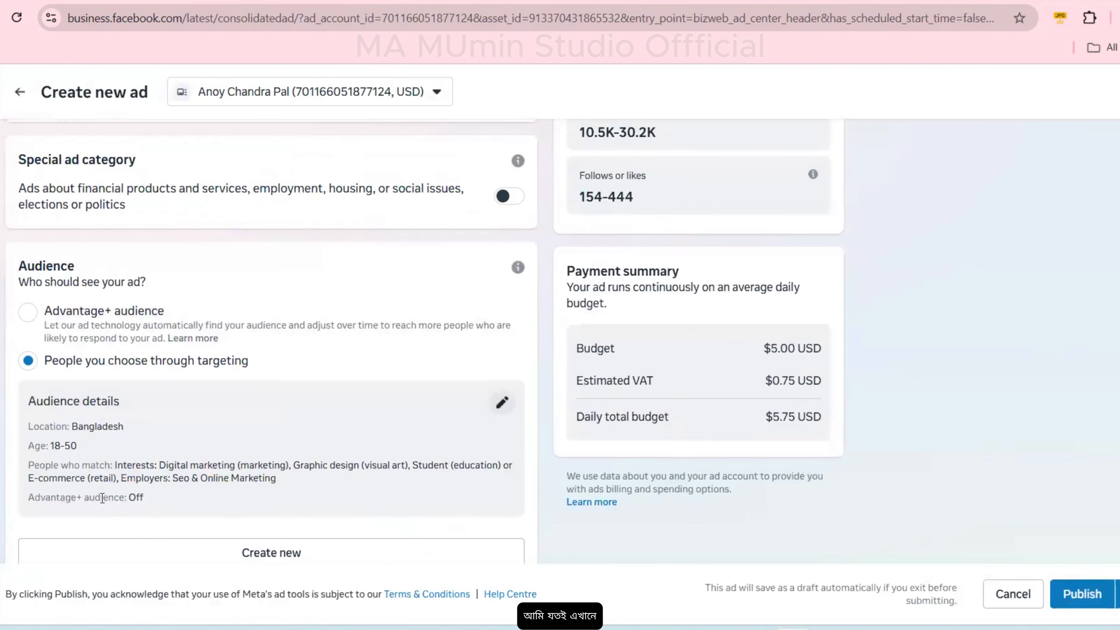
{"action": "scroll", "coordinate": [387, 430], "scroll_direction": "up", "scroll_amount": 4}
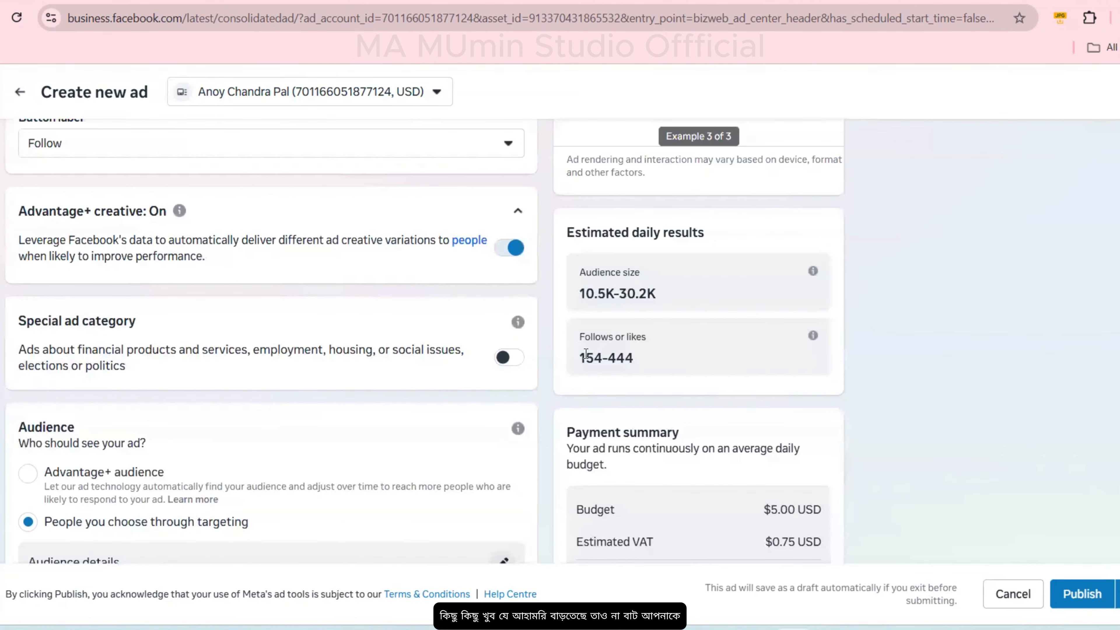
{"action": "left_click_drag", "start_coordinate": [580, 357], "coordinate": [632, 357]}
{"action": "left_click", "coordinate": [636, 365]}
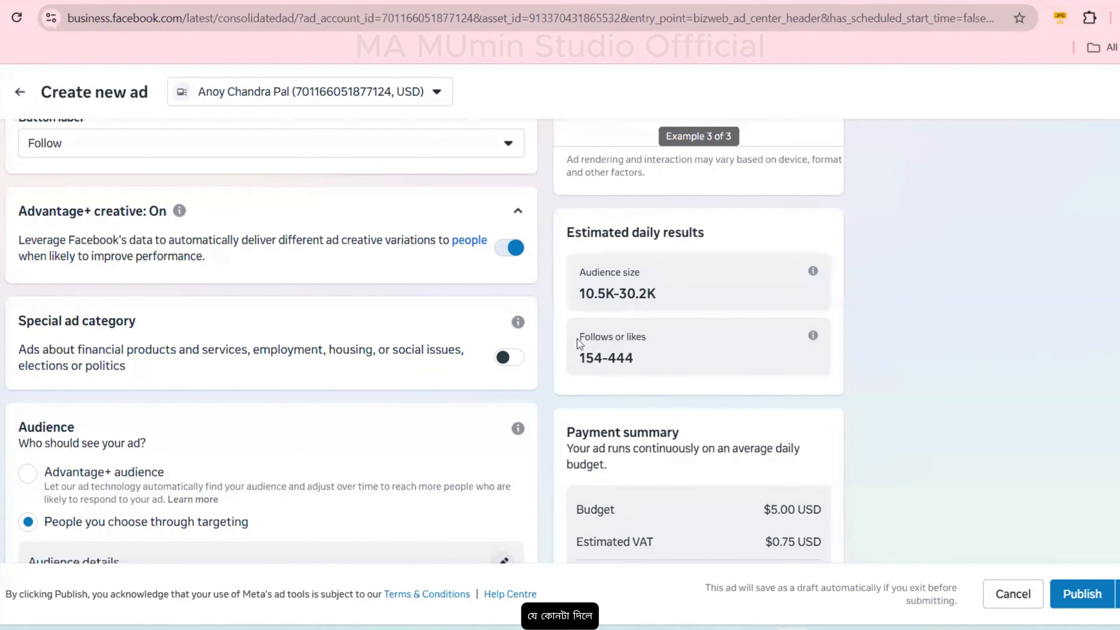
{"action": "mouse_move", "coordinate": [578, 337]}
{"action": "left_mouse_down"}
{"action": "mouse_move", "coordinate": [647, 339]}
{"action": "mouse_move", "coordinate": [634, 362]}
{"action": "left_mouse_up"}
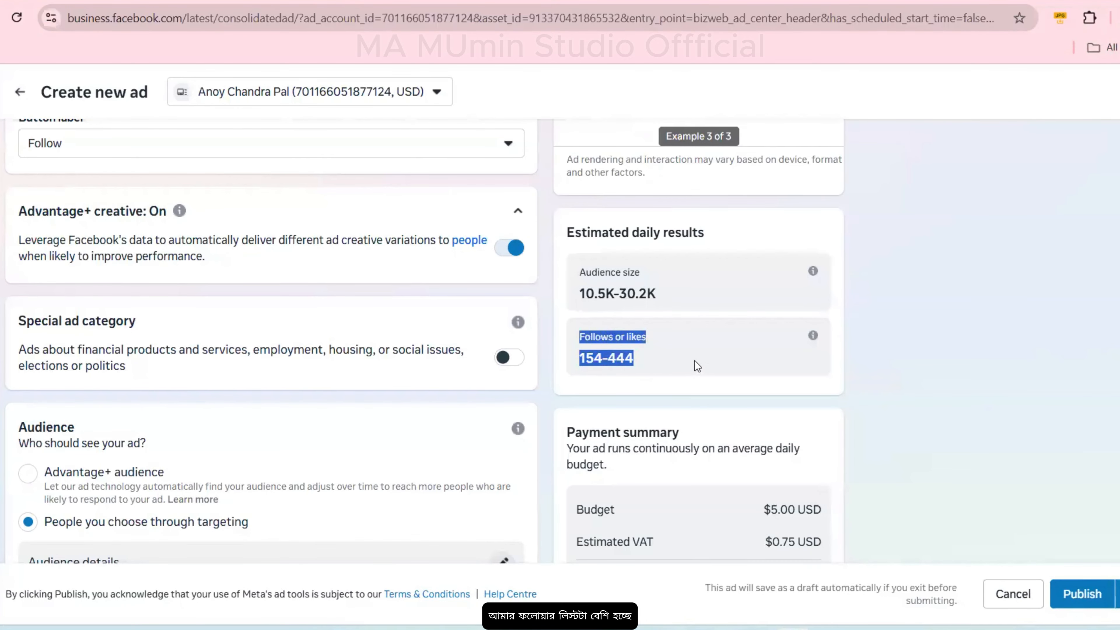
{"action": "left_click", "coordinate": [576, 265]}
{"action": "left_click_drag", "start_coordinate": [578, 267], "coordinate": [678, 317]}
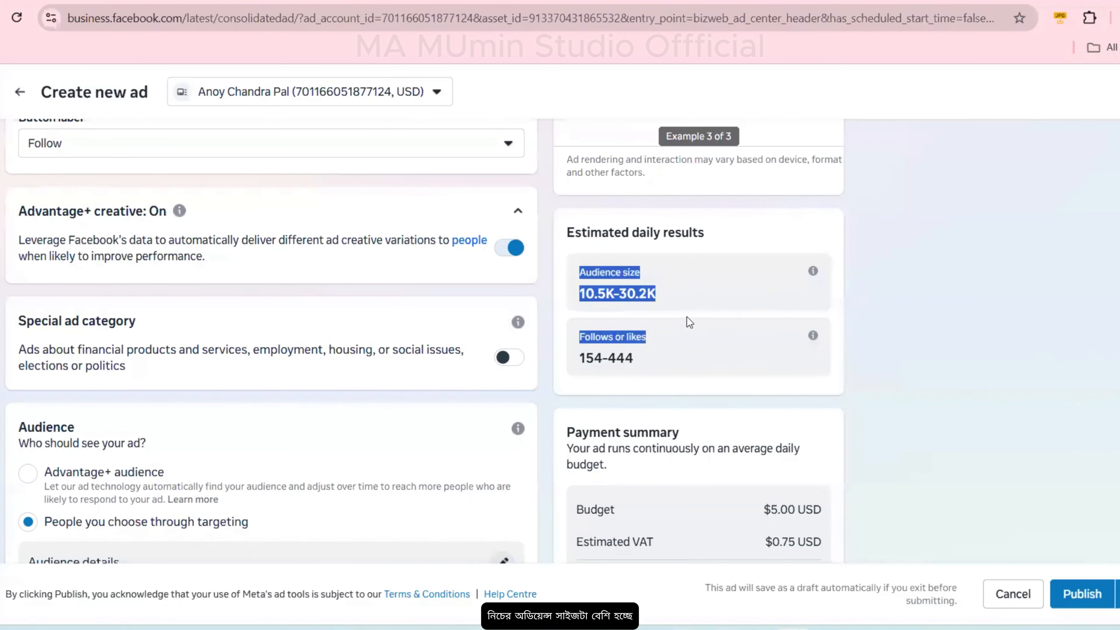
{"action": "left_click", "coordinate": [687, 317]}
{"action": "scroll", "coordinate": [678, 317], "scroll_direction": "down", "scroll_amount": 2}
{"action": "scroll", "coordinate": [668, 314], "scroll_direction": "down", "scroll_amount": 2}
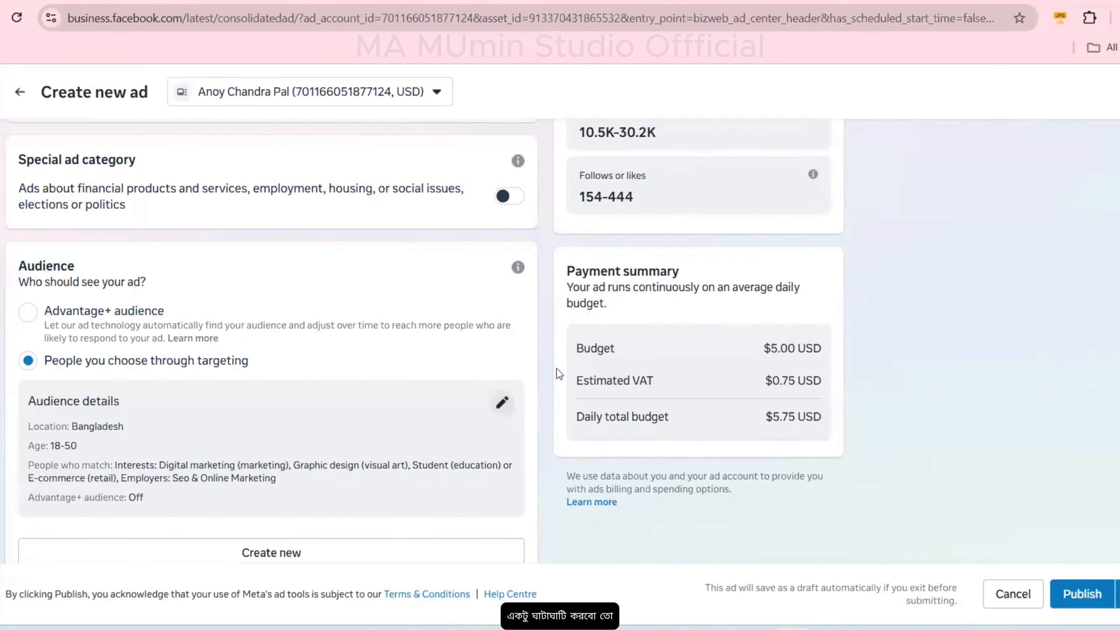
{"action": "scroll", "coordinate": [545, 373], "scroll_direction": "up", "scroll_amount": 4}
{"action": "scroll", "coordinate": [544, 372], "scroll_direction": "up", "scroll_amount": 15}
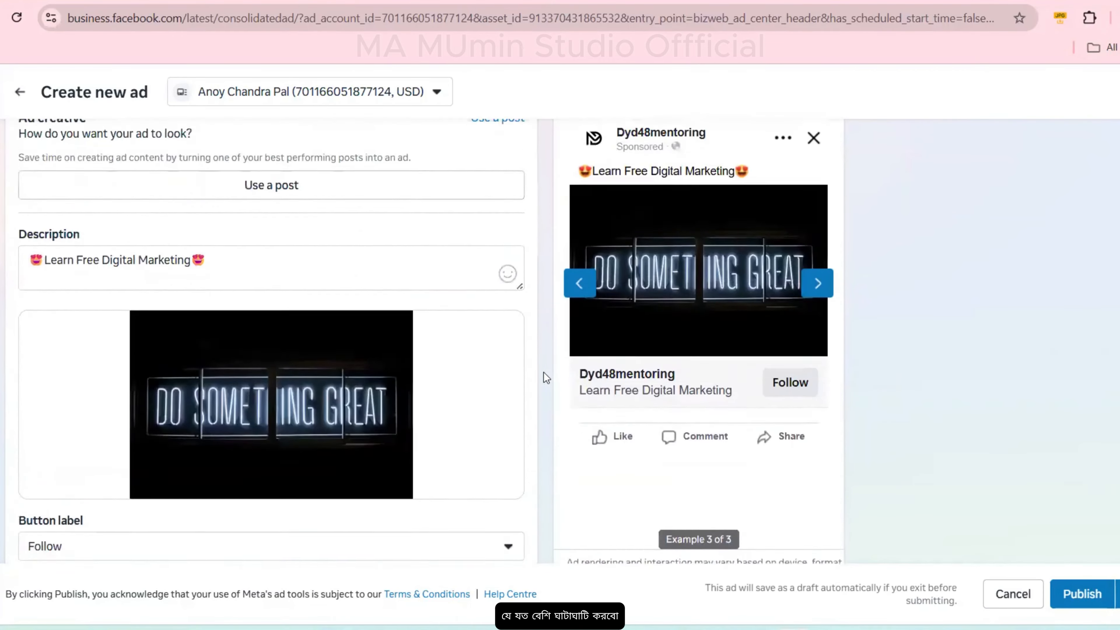
{"action": "scroll", "coordinate": [542, 375], "scroll_direction": "down", "scroll_amount": 20}
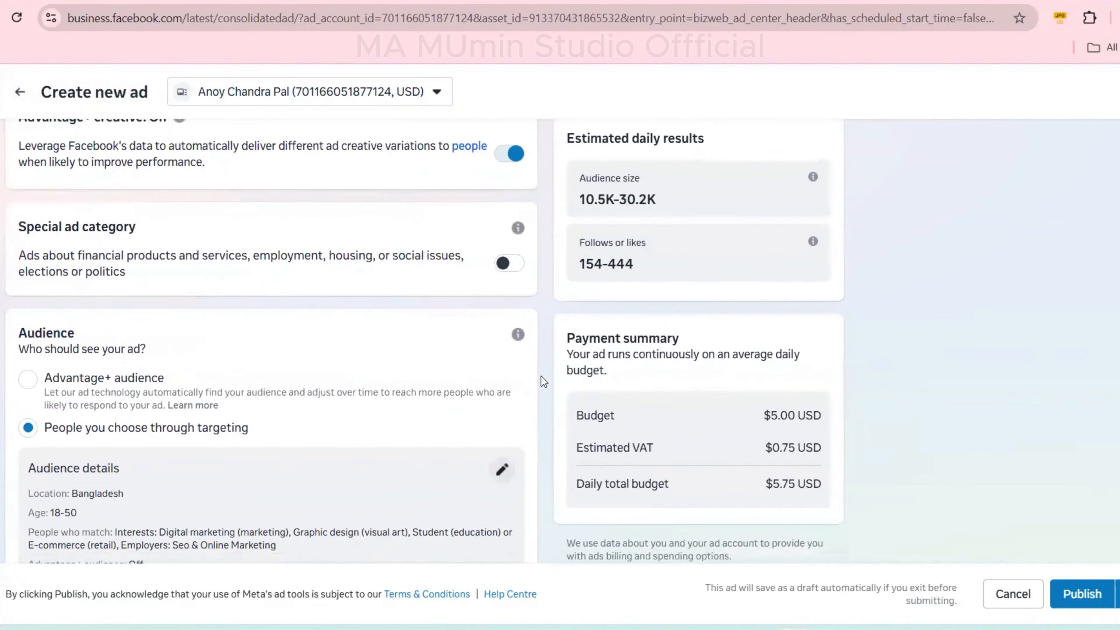
{"action": "scroll", "coordinate": [549, 366], "scroll_direction": "up", "scroll_amount": 2}
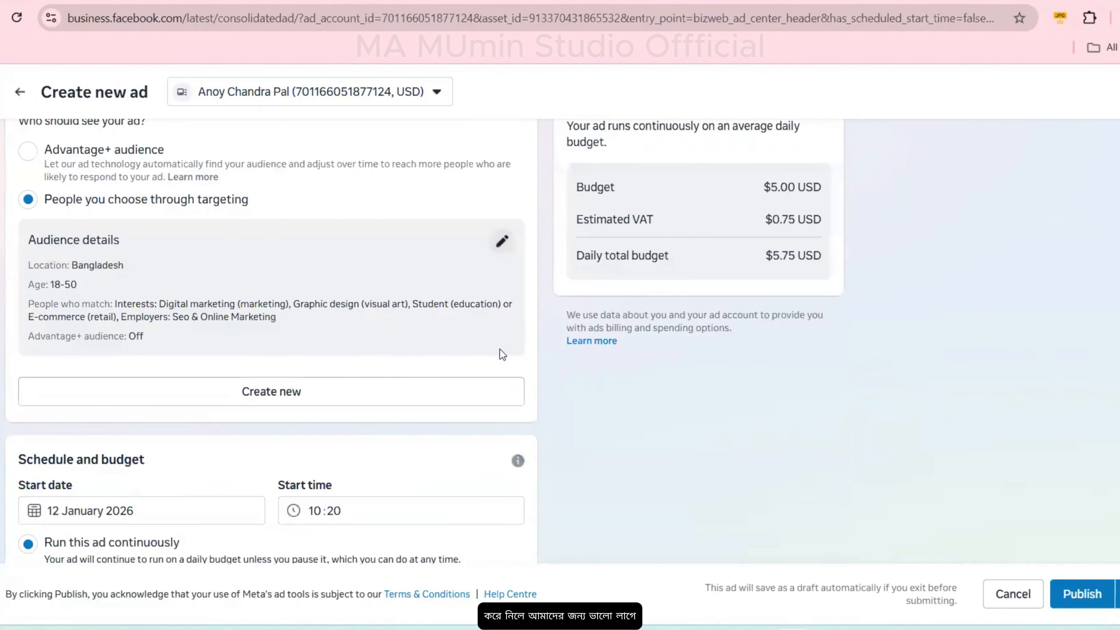
Choose when this ad will end instead of running it continuously, and set its duration to 5 days.
{"action": "scroll", "coordinate": [101, 342], "scroll_direction": "down", "scroll_amount": 4}
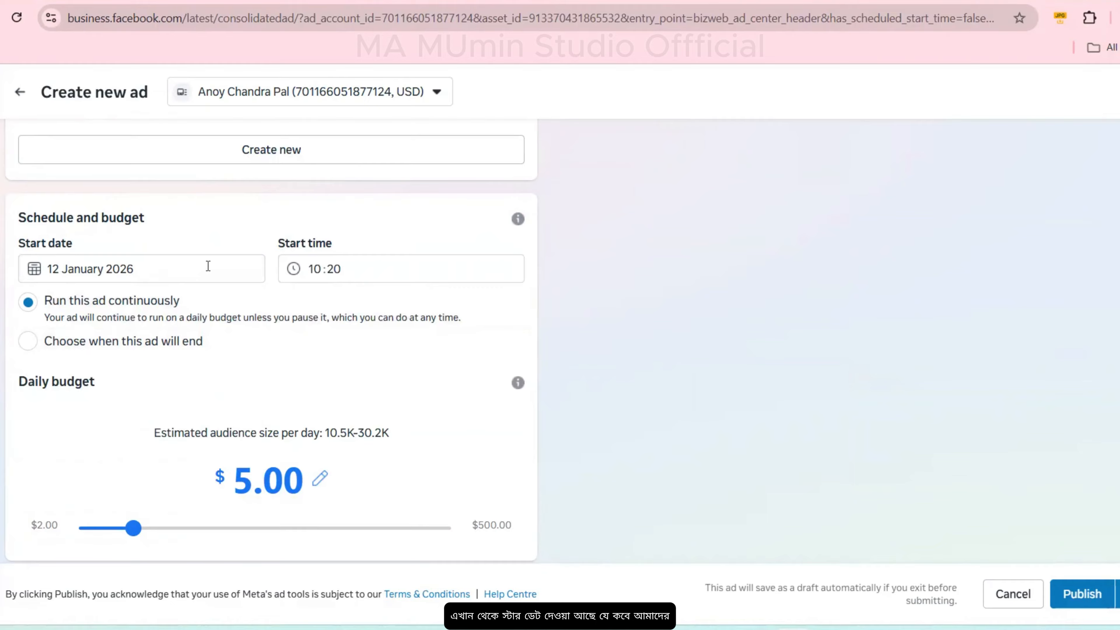
{"action": "left_click", "coordinate": [95, 346]}
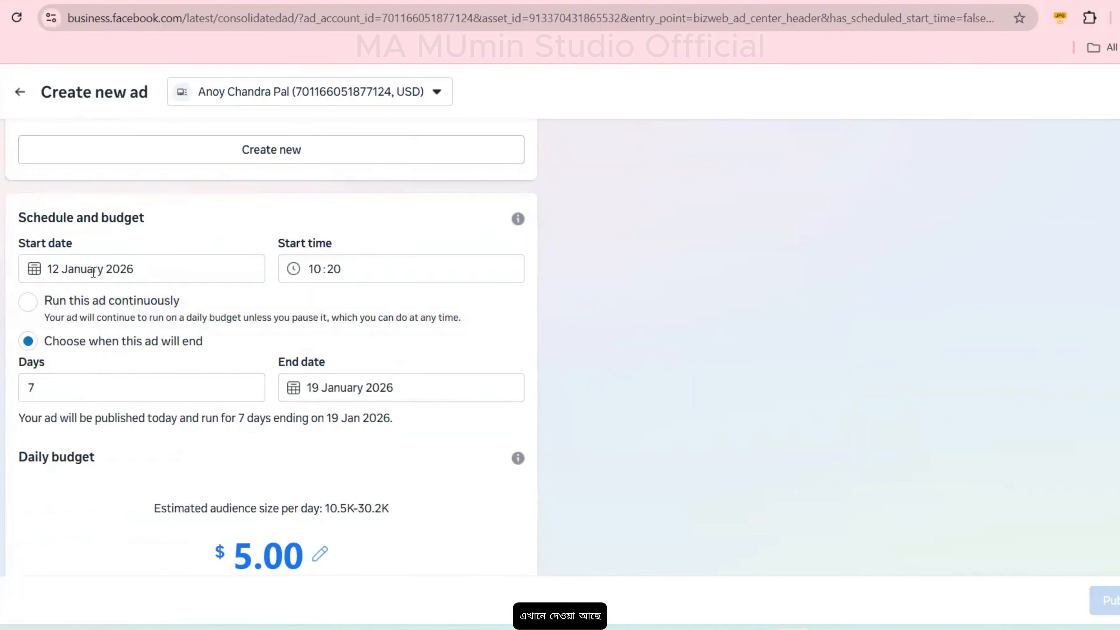
{"action": "left_click", "coordinate": [82, 381]}
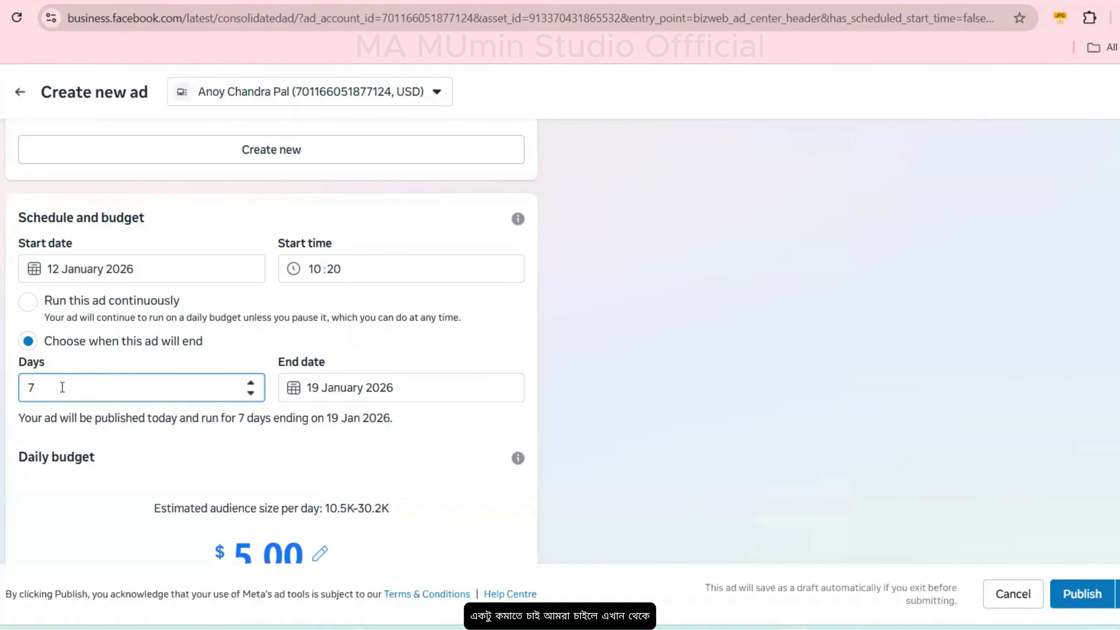
{"action": "left_click", "coordinate": [255, 397]}
{"action": "left_click", "coordinate": [254, 397]}
{"action": "left_click", "coordinate": [254, 396]}
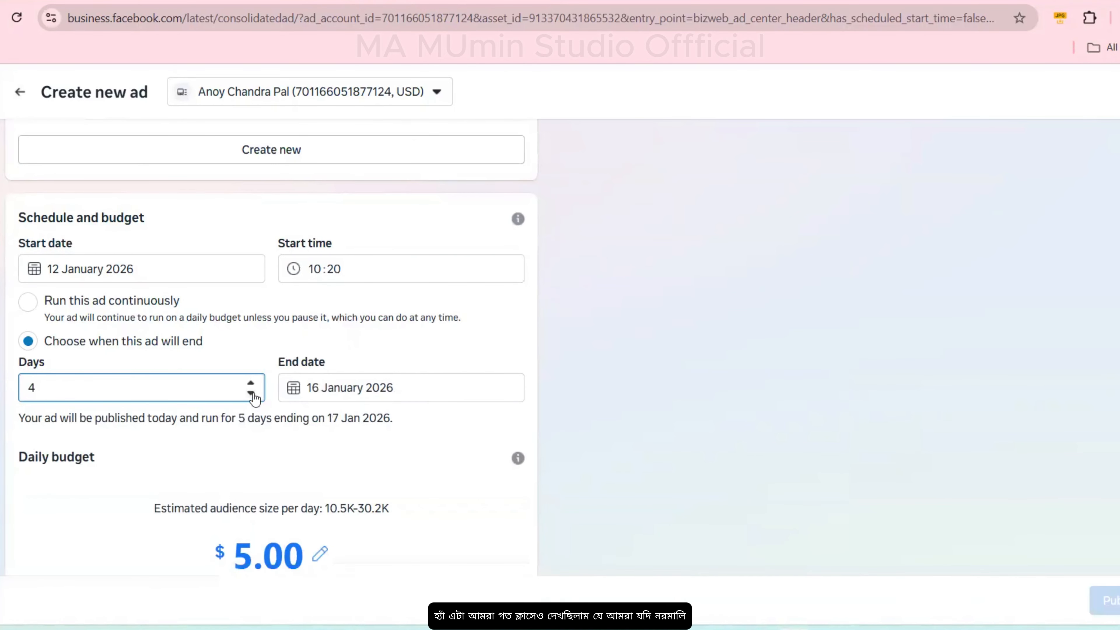
{"action": "left_click", "coordinate": [251, 382]}
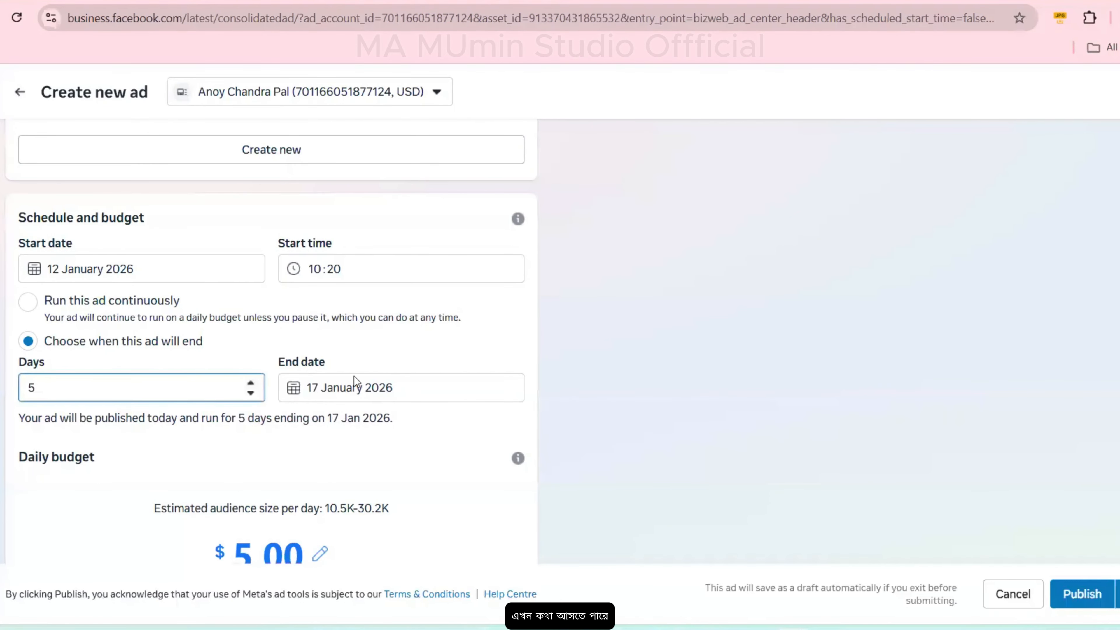
{"action": "left_click", "coordinate": [595, 375]}
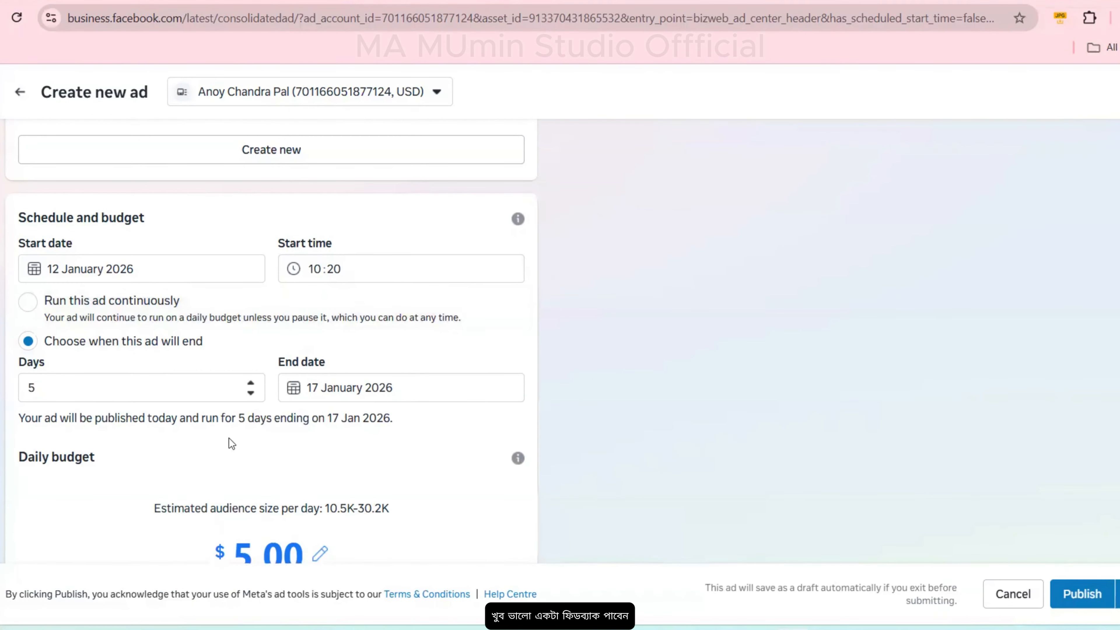
Set the ad's duration to 7 days, ending on 19 January 2026.
{"action": "left_click", "coordinate": [251, 383]}
{"action": "left_click", "coordinate": [251, 382]}
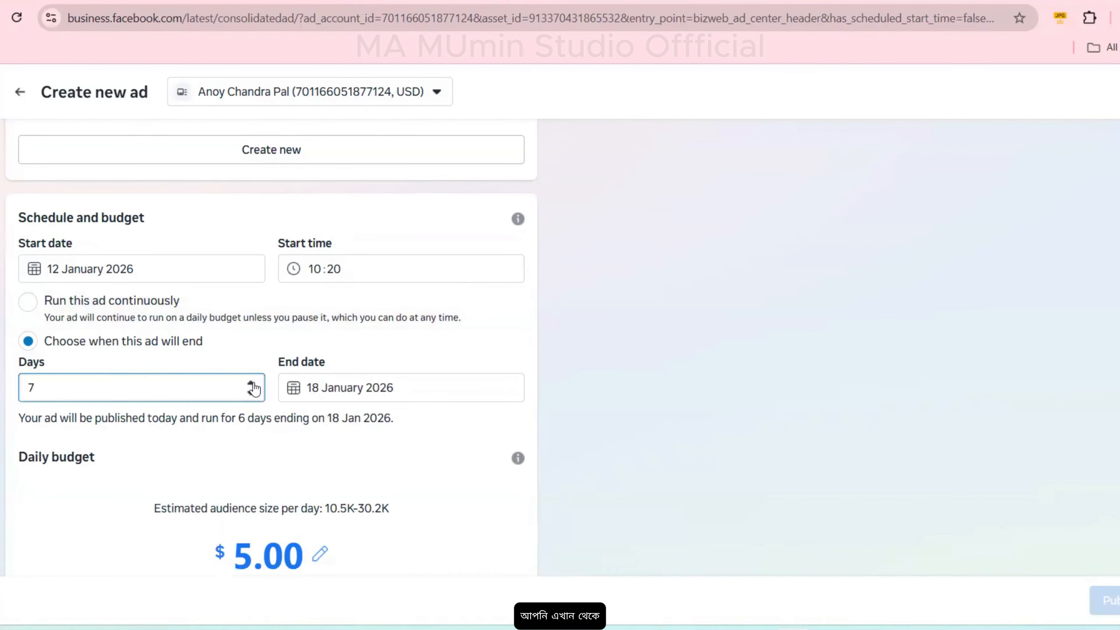
{"action": "left_click", "coordinate": [271, 391]}
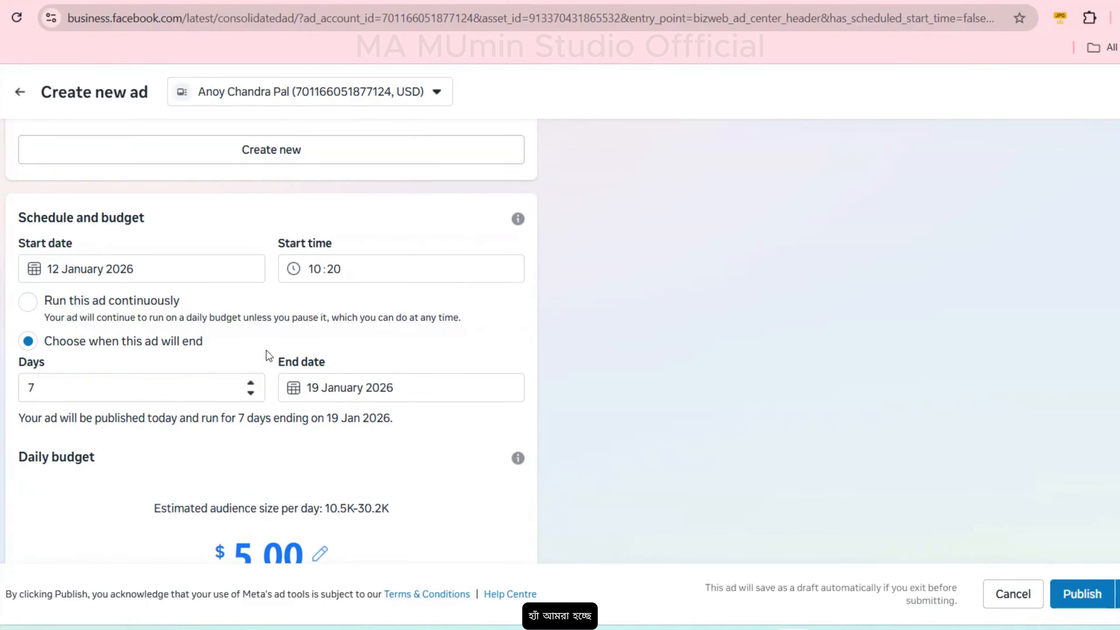
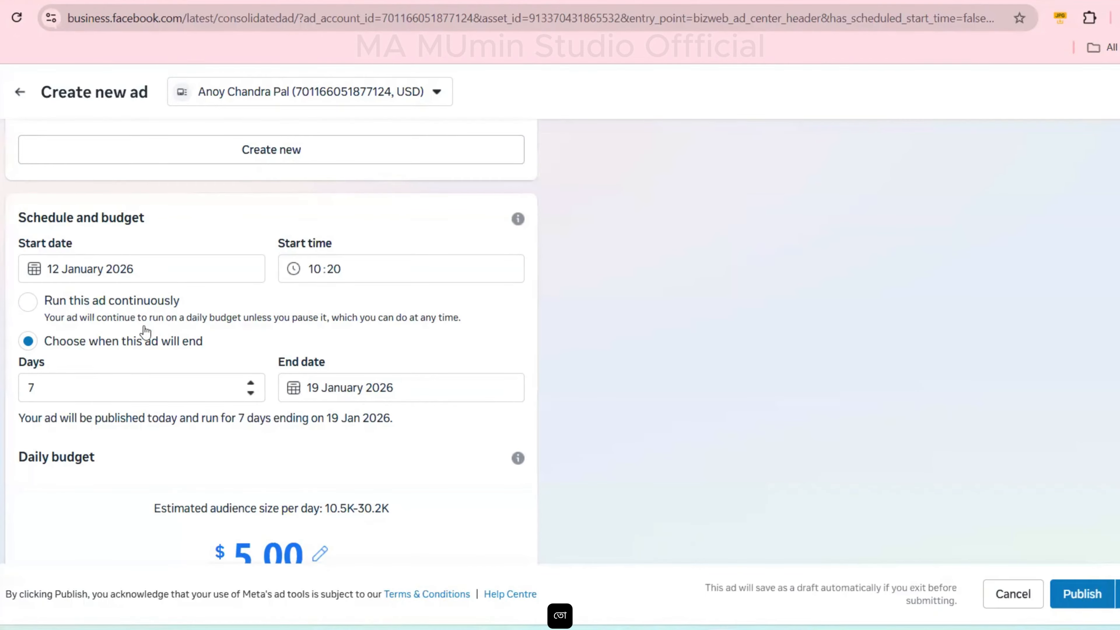
Set the ad's daily budget to the $2.00 minimum.
{"action": "scroll", "coordinate": [70, 390], "scroll_direction": "down", "scroll_amount": 2}
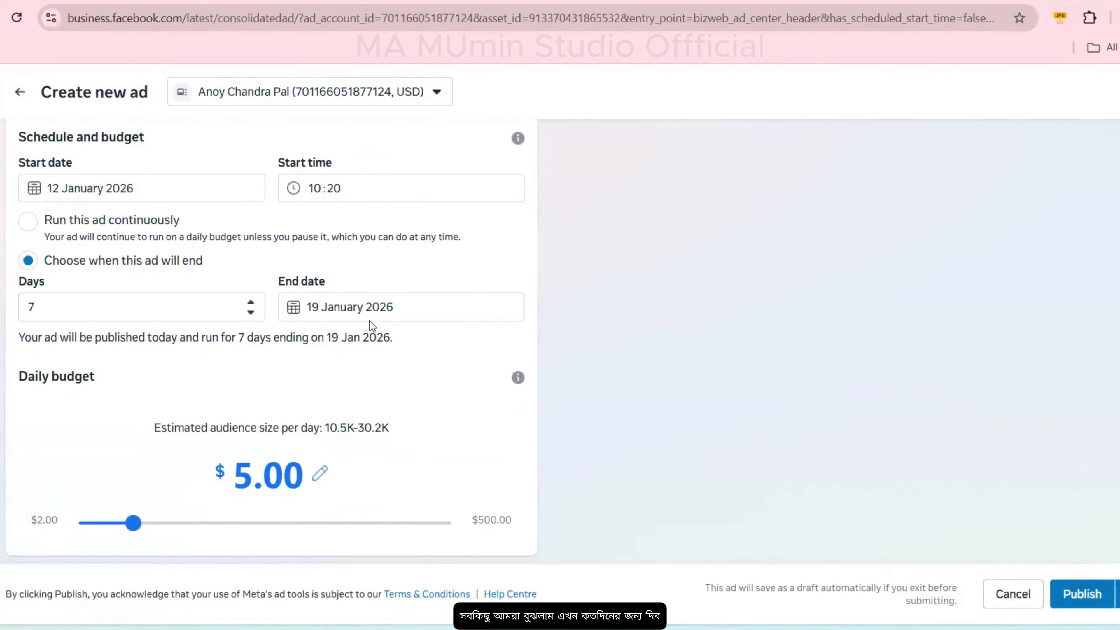
{"action": "scroll", "coordinate": [265, 379], "scroll_direction": "down", "scroll_amount": 2}
{"action": "left_click", "coordinate": [78, 449]}
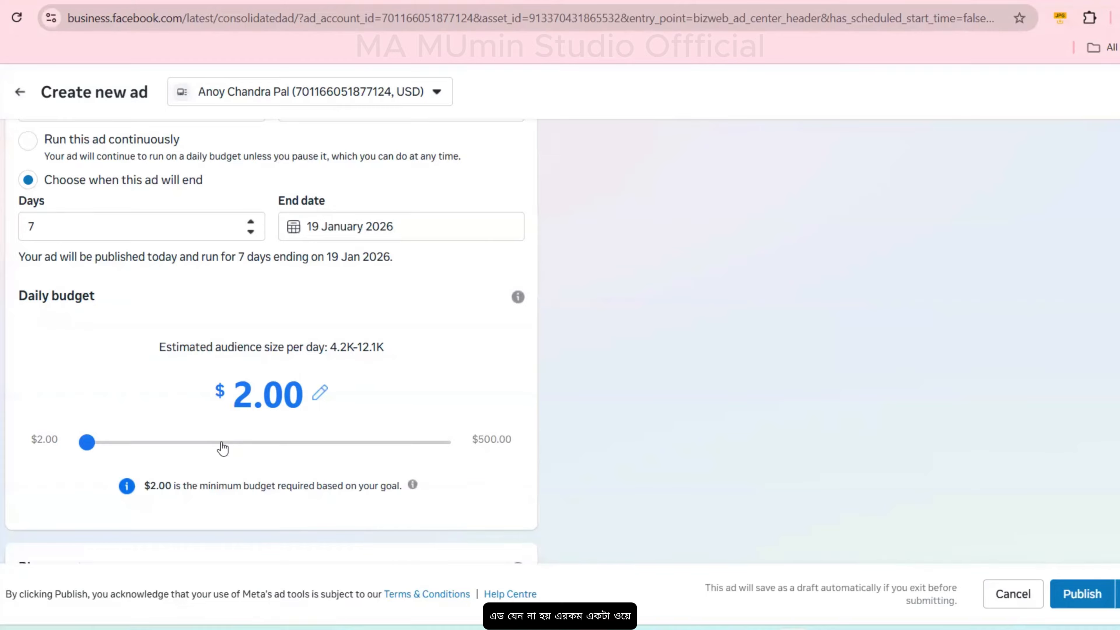
Examine the Advantage+ placements setting and the status of the Meta pixel.
{"action": "scroll", "coordinate": [200, 457], "scroll_direction": "down", "scroll_amount": 3}
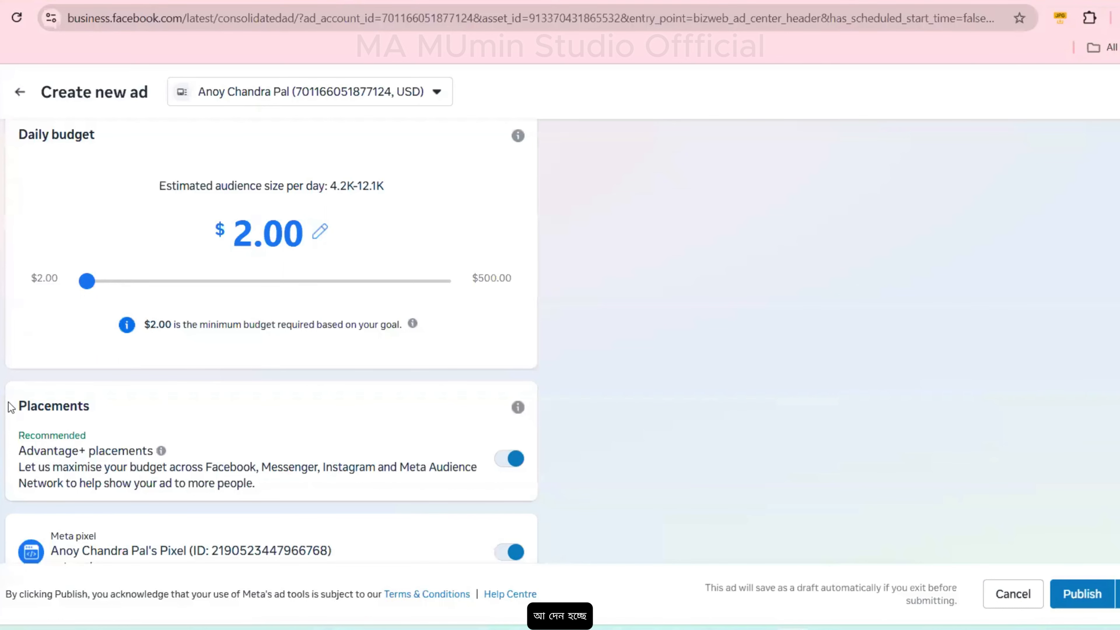
{"action": "left_click_drag", "start_coordinate": [9, 403], "coordinate": [400, 460]}
{"action": "left_click", "coordinate": [736, 376]}
{"action": "scroll", "coordinate": [194, 386], "scroll_direction": "down", "scroll_amount": 3}
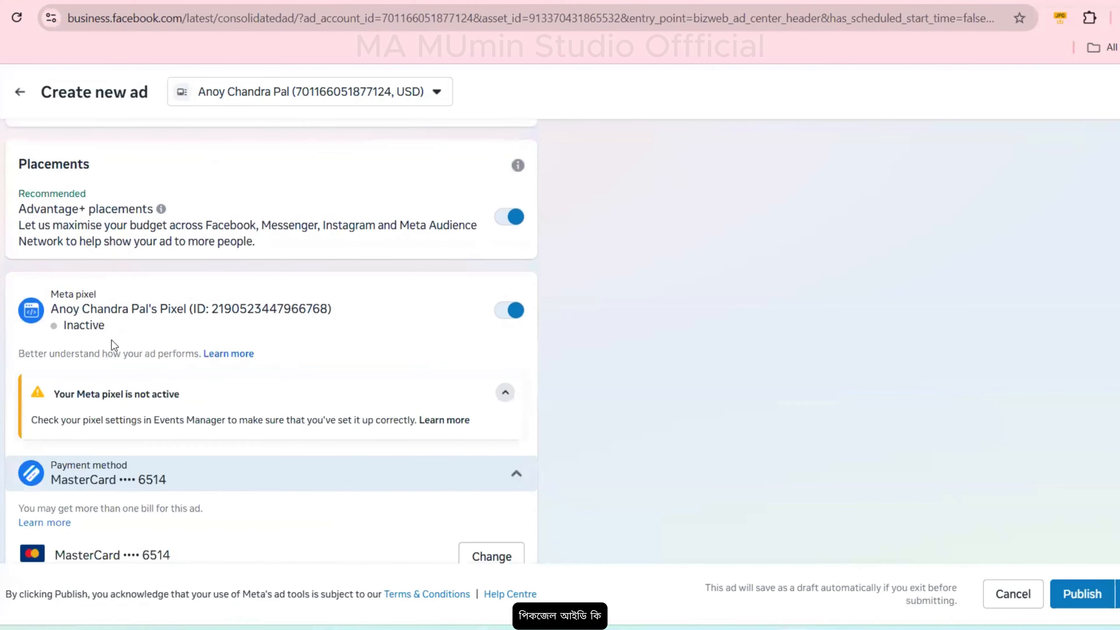
{"action": "left_click_drag", "start_coordinate": [64, 325], "coordinate": [155, 327]}
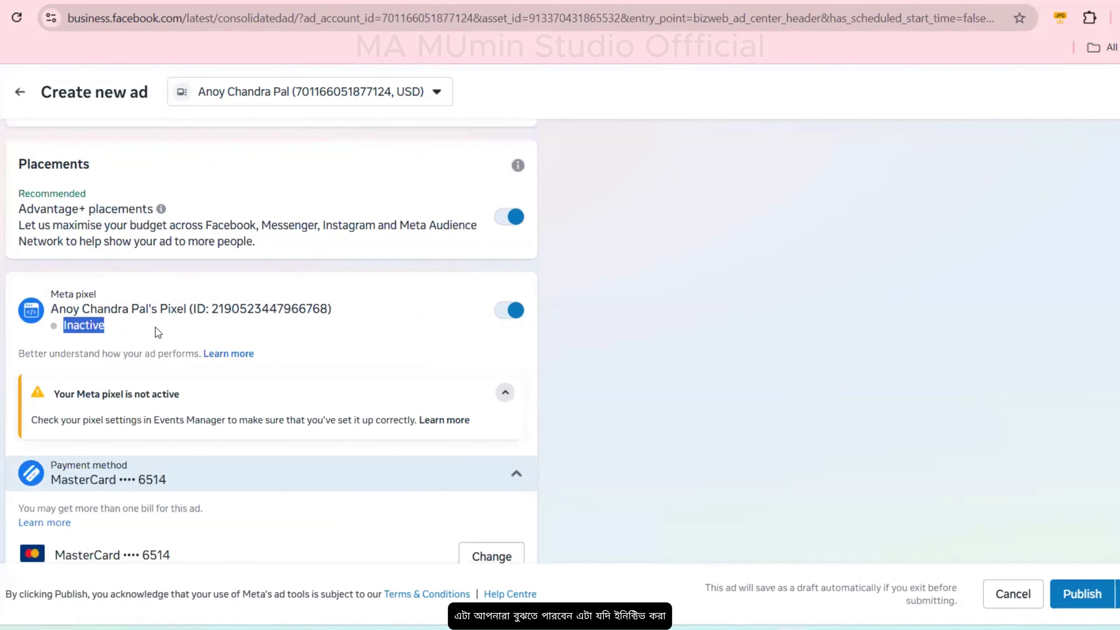
{"action": "left_click", "coordinate": [156, 327]}
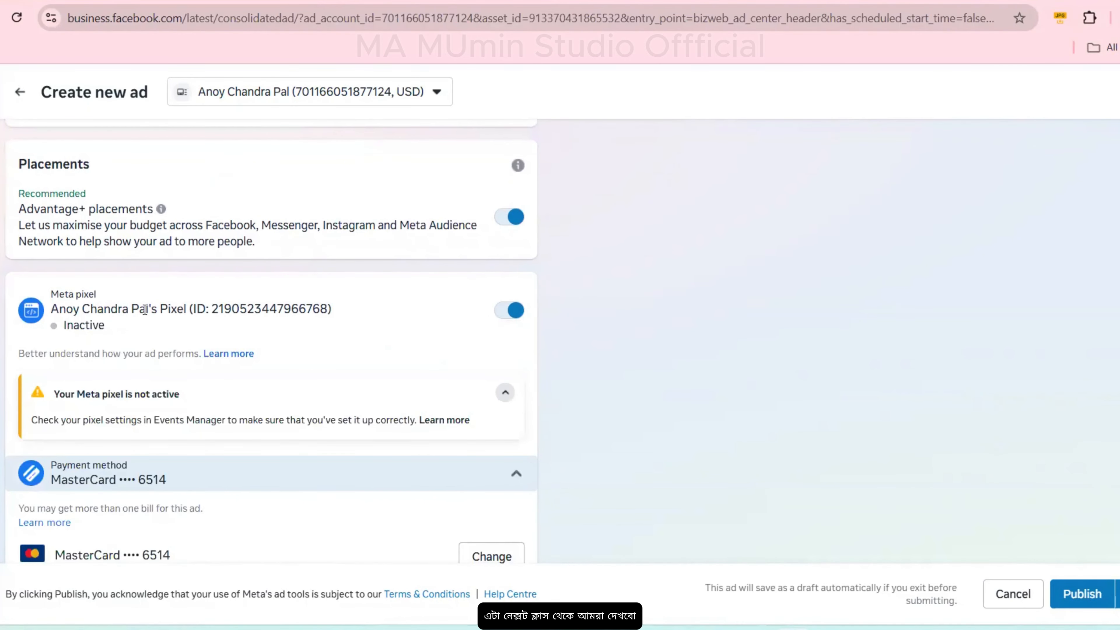
Look at the form for adding a debit or credit card as payment method, close it without saving and return to the ad's goal section.
{"action": "scroll", "coordinate": [145, 311], "scroll_direction": "down", "scroll_amount": 1}
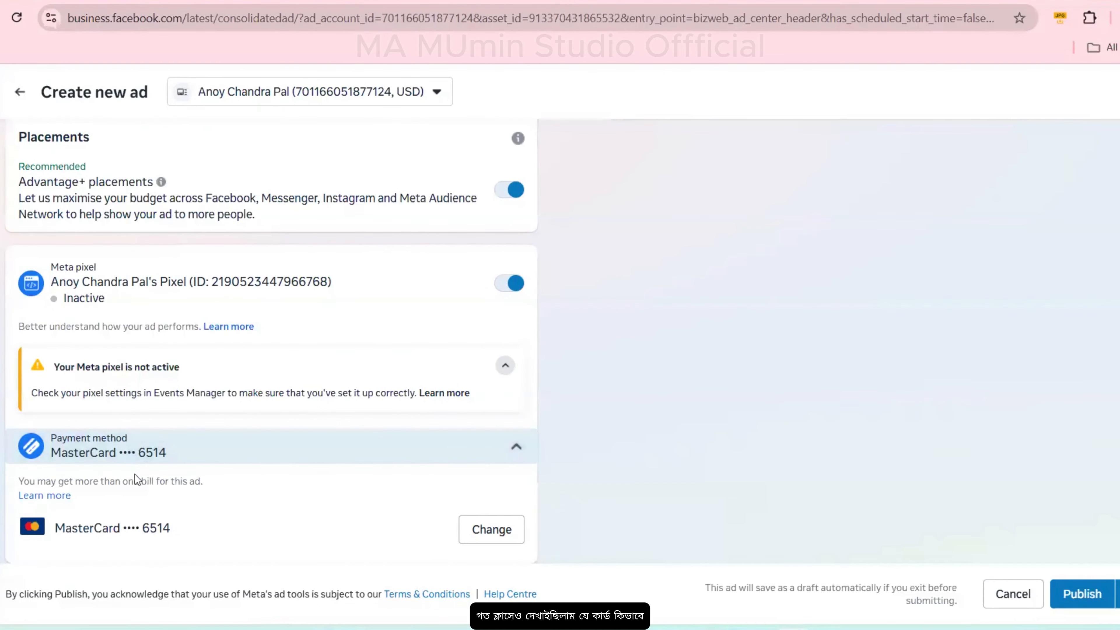
{"action": "left_click", "coordinate": [471, 533]}
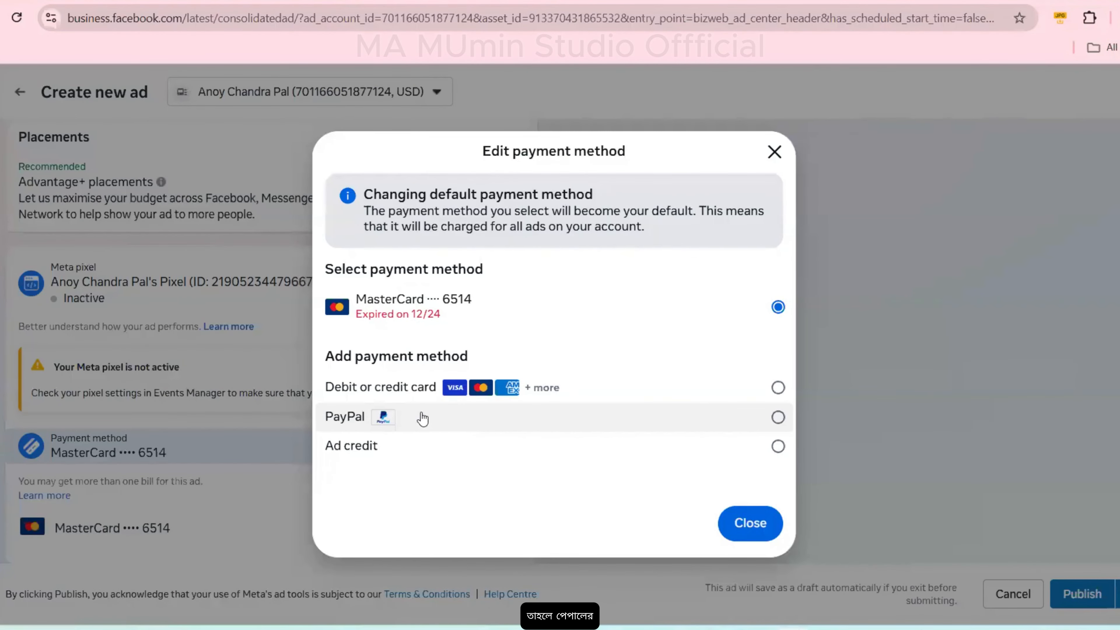
{"action": "left_click", "coordinate": [424, 389]}
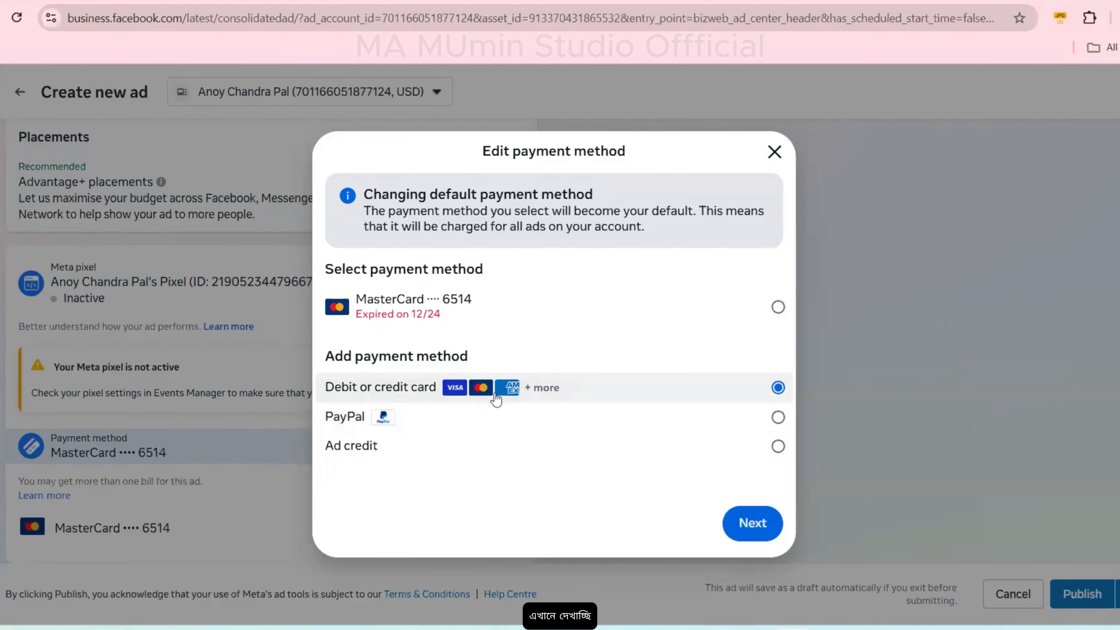
{"action": "left_click", "coordinate": [751, 524]}
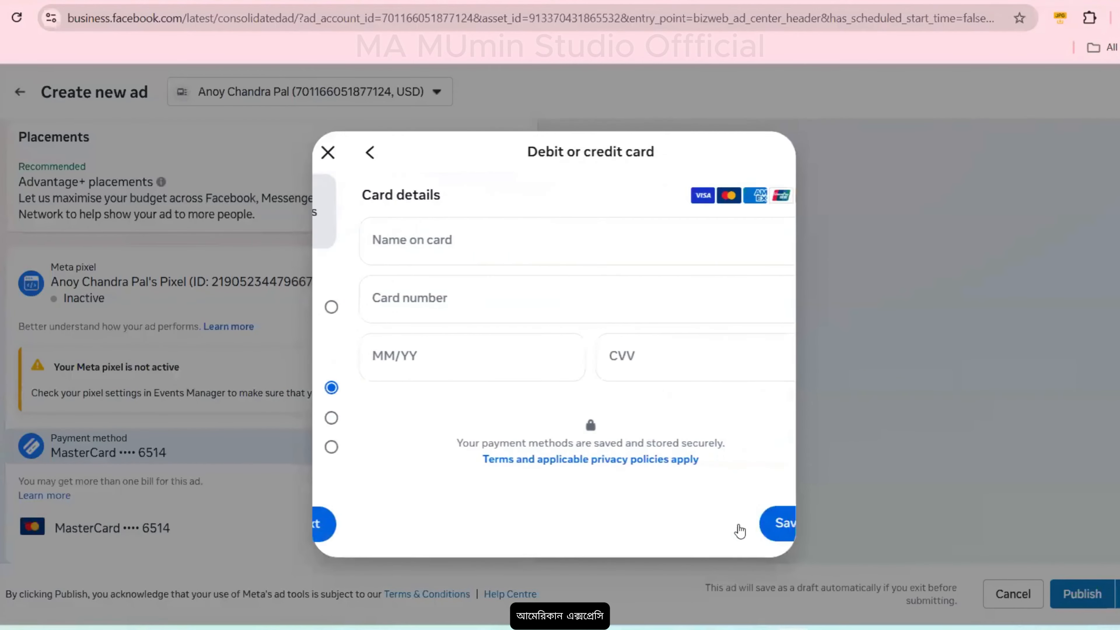
{"action": "left_click", "coordinate": [403, 239]}
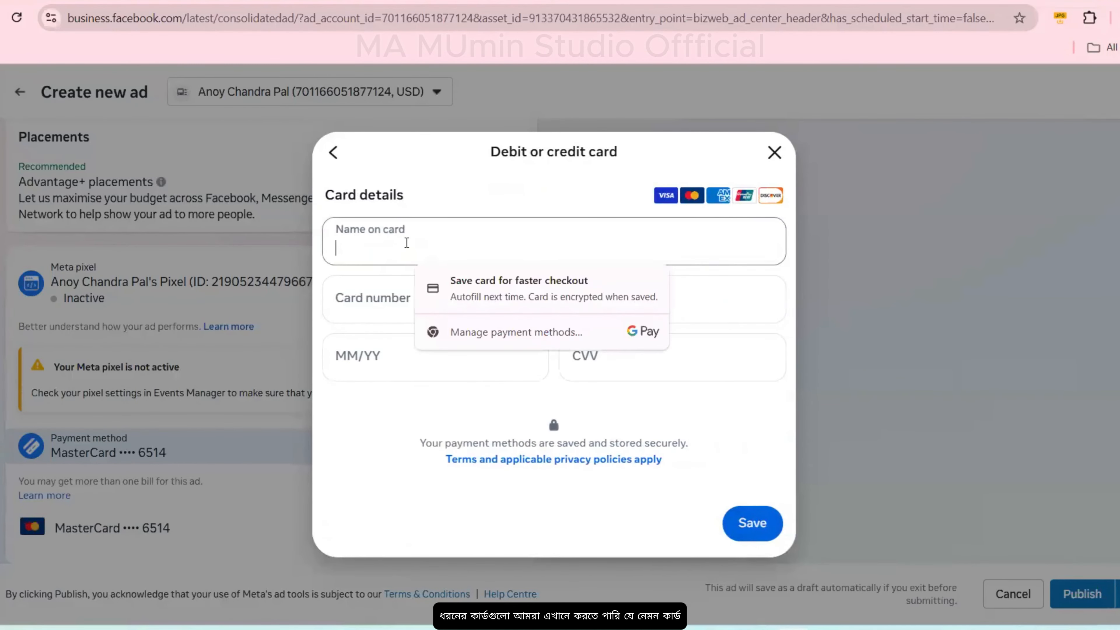
{"action": "left_click", "coordinate": [373, 304]}
{"action": "left_click", "coordinate": [366, 360]}
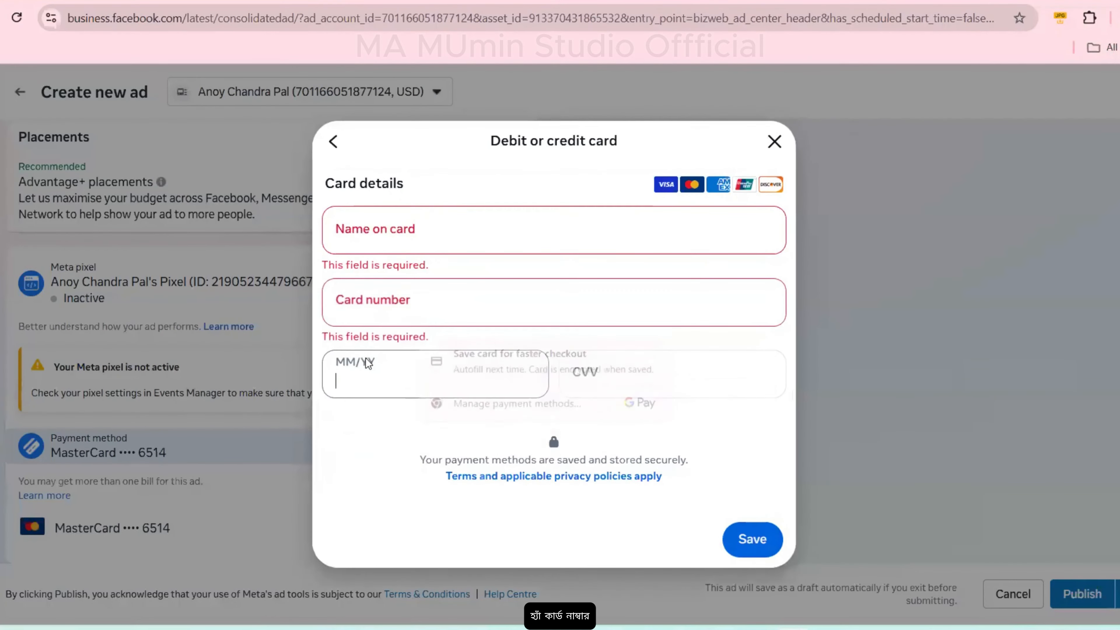
{"action": "left_click", "coordinate": [604, 384]}
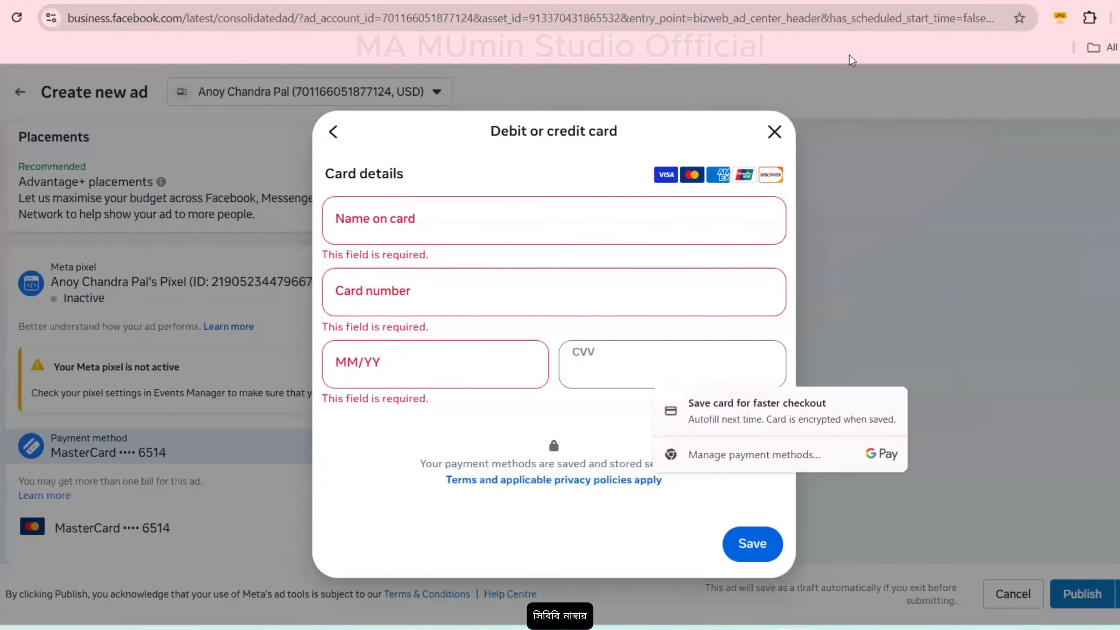
{"action": "left_click", "coordinate": [471, 420]}
{"action": "left_click", "coordinate": [774, 124]}
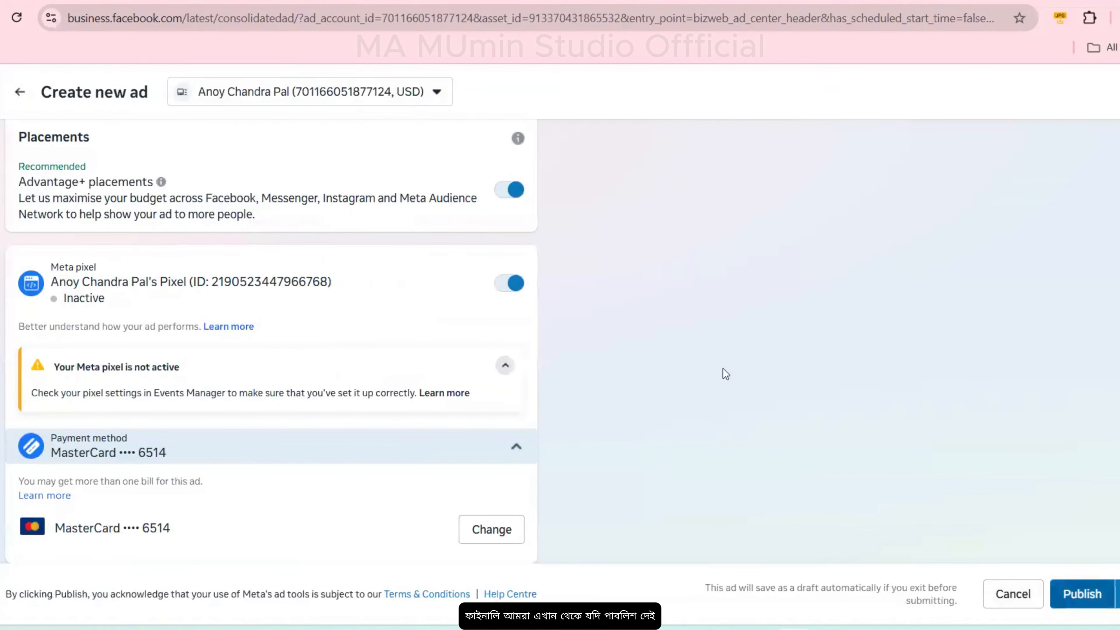
{"action": "scroll", "coordinate": [723, 368], "scroll_direction": "up", "scroll_amount": 15}
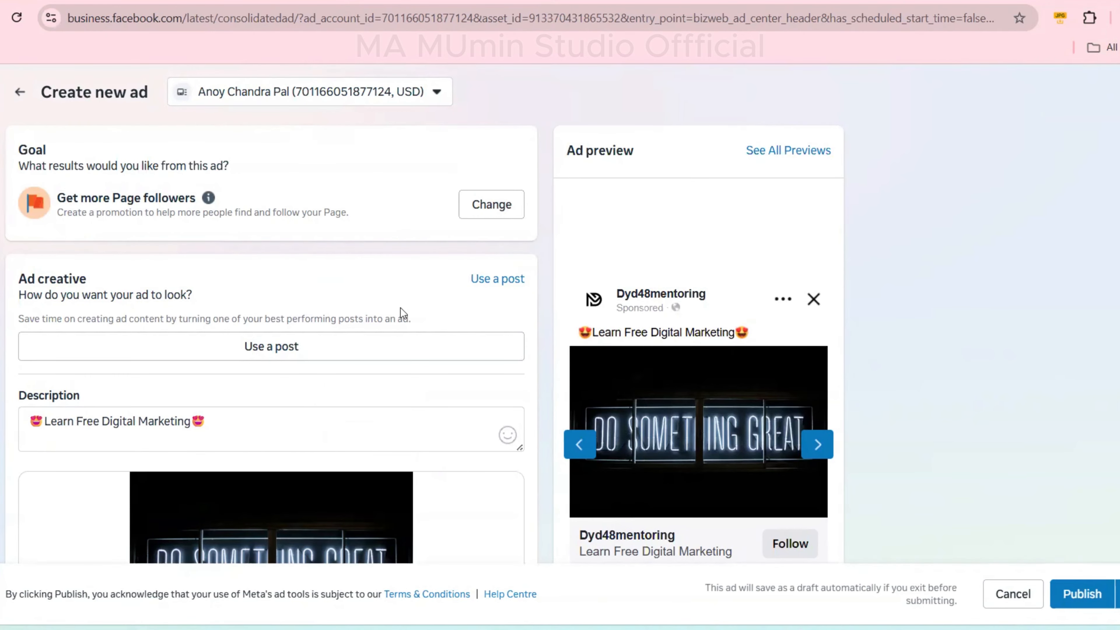
Search Google for "redot pay" in a new browser tab and look through the web results.
{"action": "key", "text": "ctrl+t"}
{"action": "type", "text": "redot "}
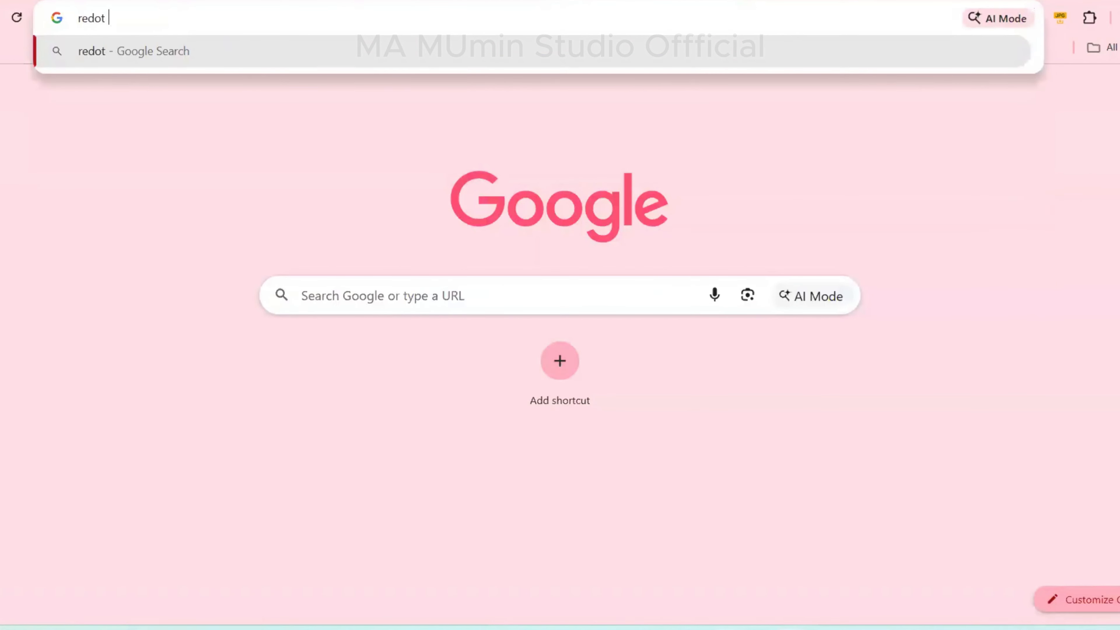
{"action": "type", "text": "pay"}
{"action": "key", "text": "Return"}
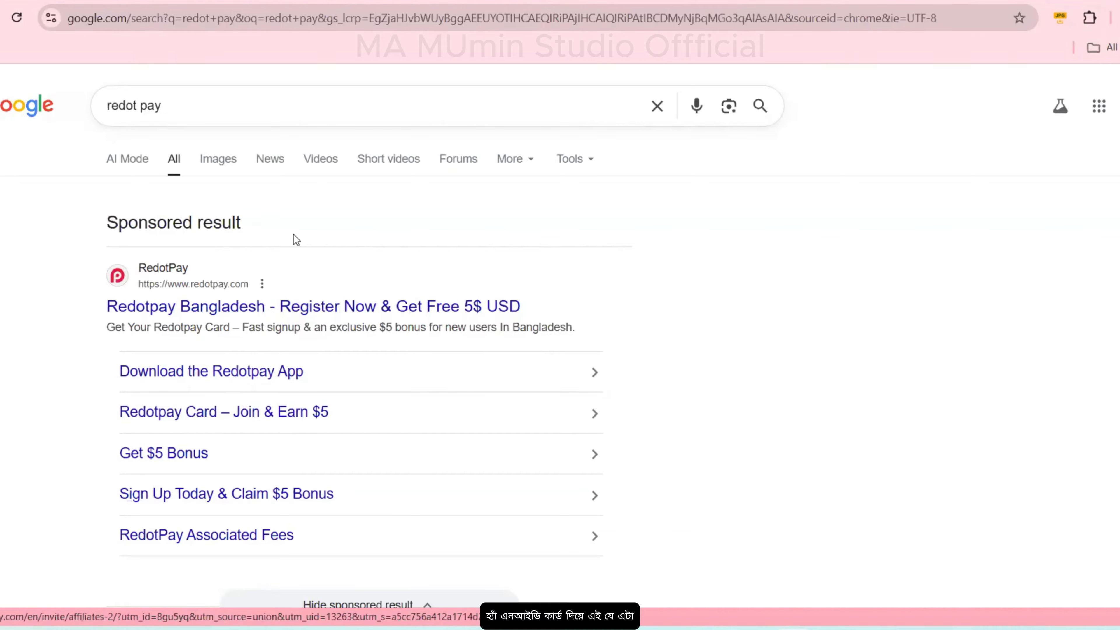
{"action": "scroll", "coordinate": [284, 310], "scroll_direction": "down", "scroll_amount": 1}
{"action": "scroll", "coordinate": [284, 314], "scroll_direction": "down", "scroll_amount": 5}
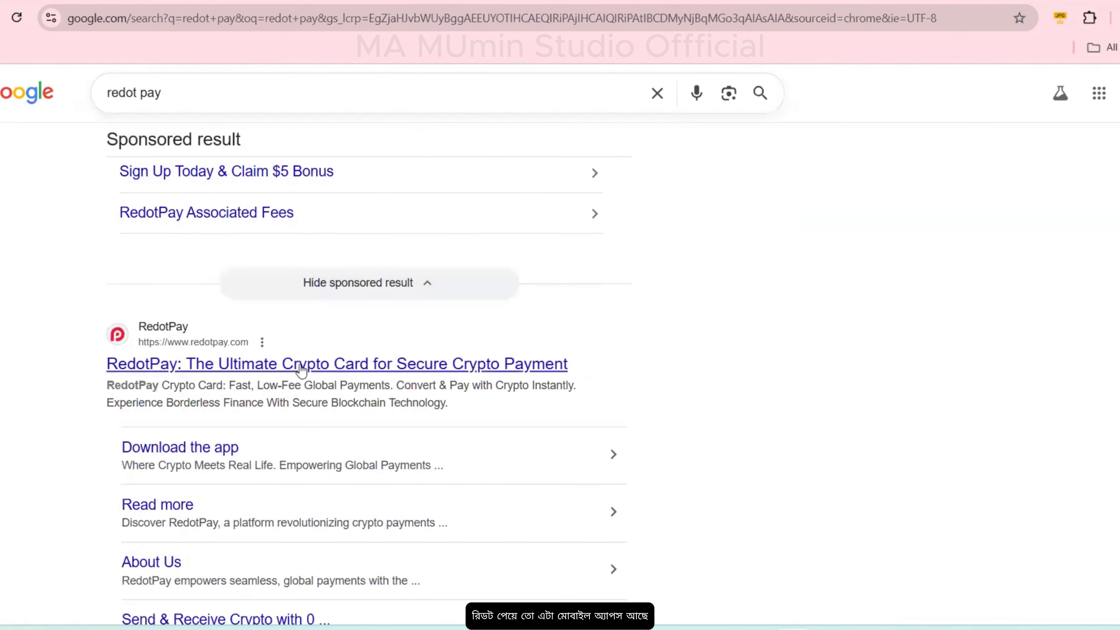
{"action": "scroll", "coordinate": [186, 428], "scroll_direction": "up", "scroll_amount": 5}
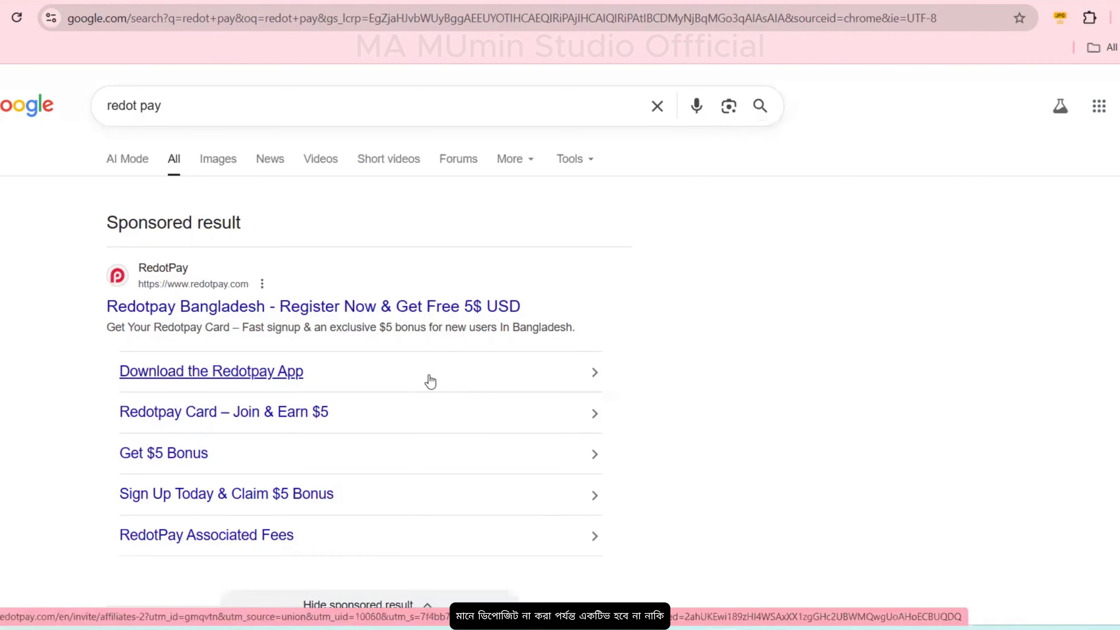
{"action": "scroll", "coordinate": [430, 380], "scroll_direction": "down", "scroll_amount": 2}
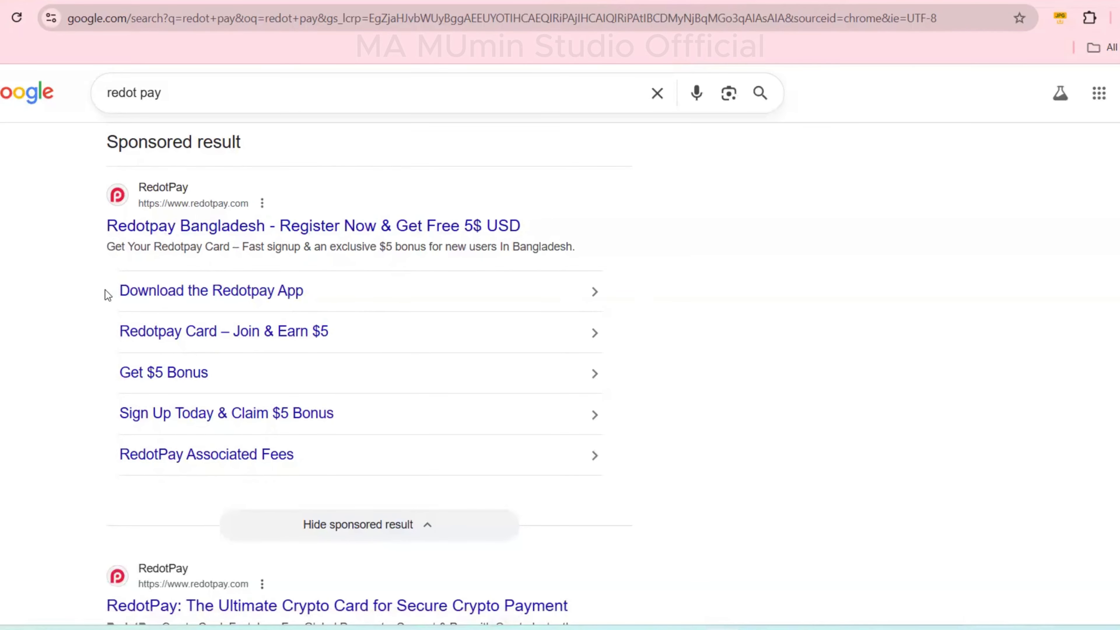
{"action": "scroll", "coordinate": [107, 295], "scroll_direction": "down", "scroll_amount": 10}
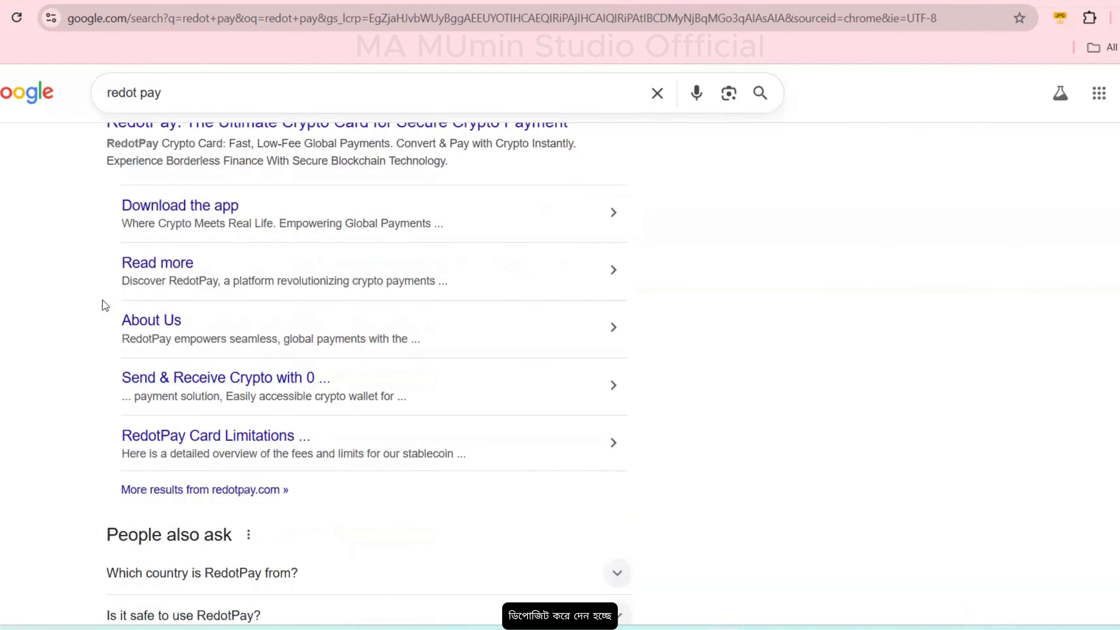
{"action": "scroll", "coordinate": [103, 303], "scroll_direction": "up", "scroll_amount": 6}
{"action": "scroll", "coordinate": [103, 303], "scroll_direction": "up", "scroll_amount": 5}
Switch to the image results for redot pay, preview the picture of the two RedotPay Visa cards and browse the other images.
{"action": "left_click", "coordinate": [214, 160]}
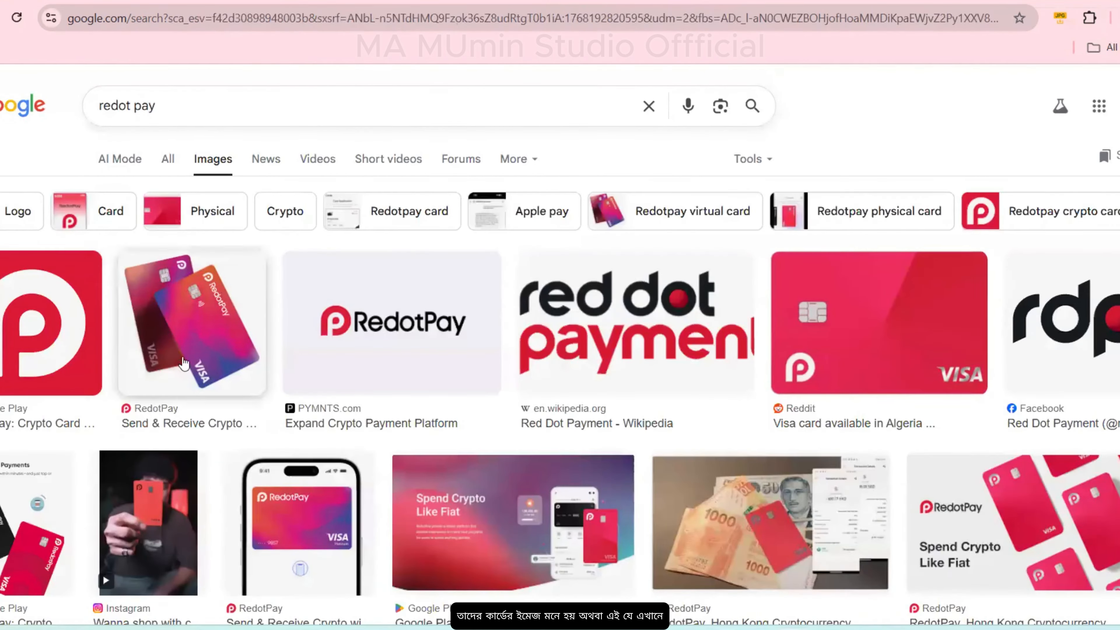
{"action": "left_click", "coordinate": [197, 344]}
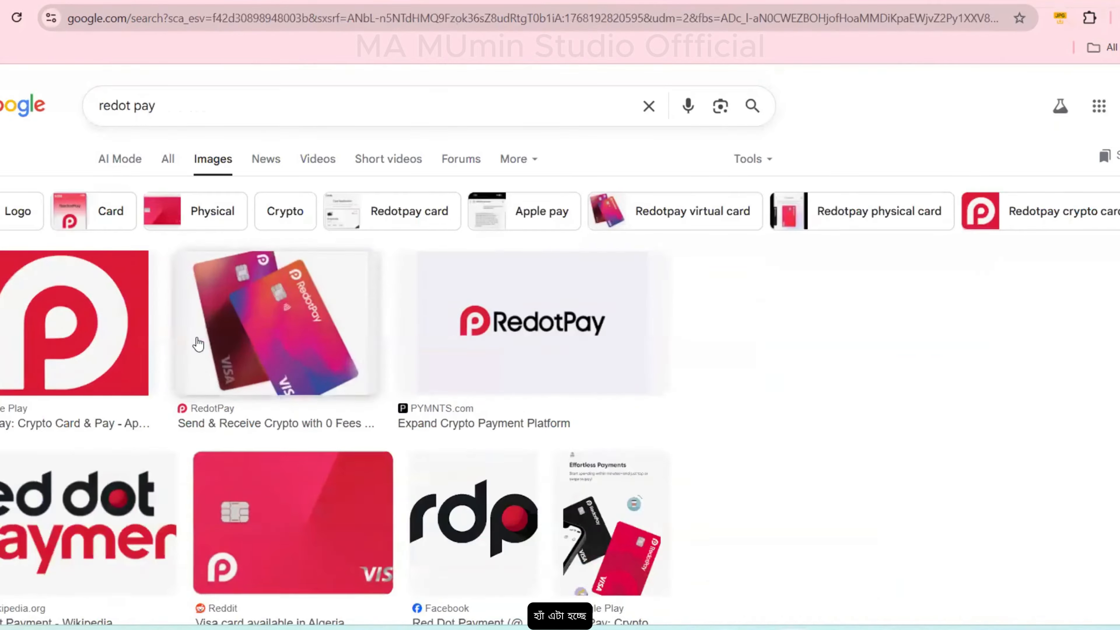
{"action": "scroll", "coordinate": [196, 344], "scroll_direction": "down", "scroll_amount": 2}
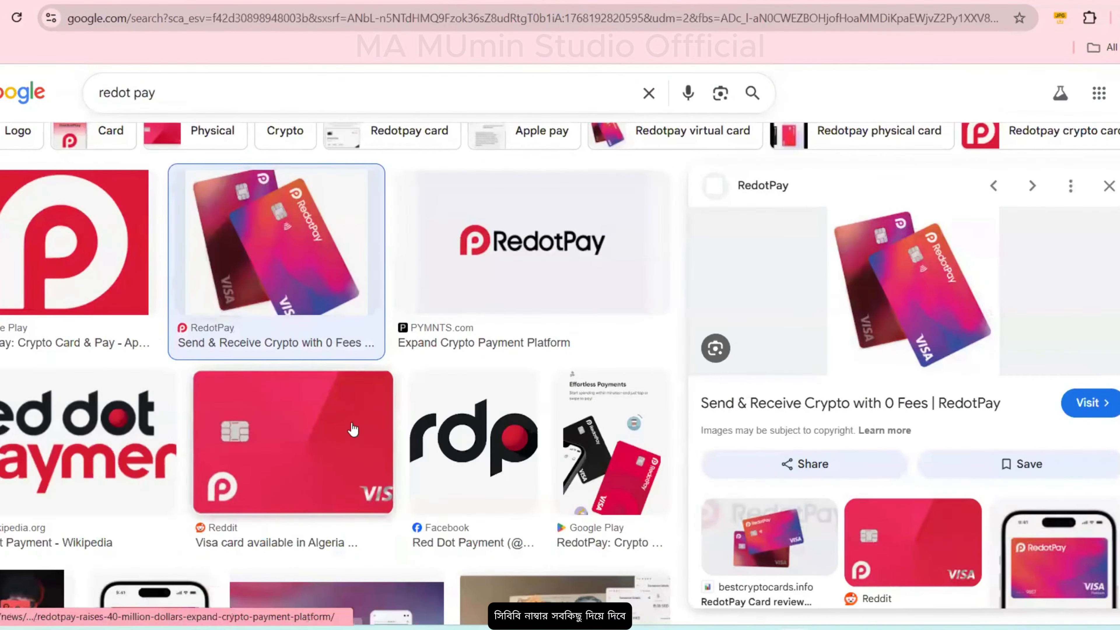
{"action": "scroll", "coordinate": [341, 446], "scroll_direction": "down", "scroll_amount": 4}
{"action": "scroll", "coordinate": [335, 448], "scroll_direction": "down", "scroll_amount": 8}
{"action": "scroll", "coordinate": [286, 452], "scroll_direction": "up", "scroll_amount": 4}
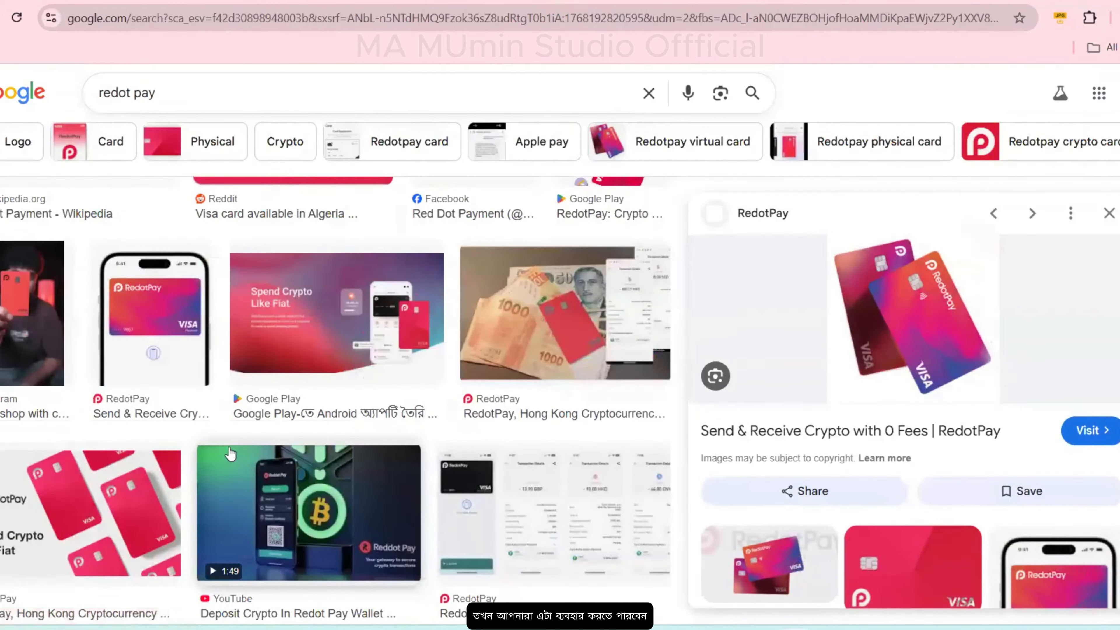
{"action": "scroll", "coordinate": [229, 453], "scroll_direction": "up", "scroll_amount": 10}
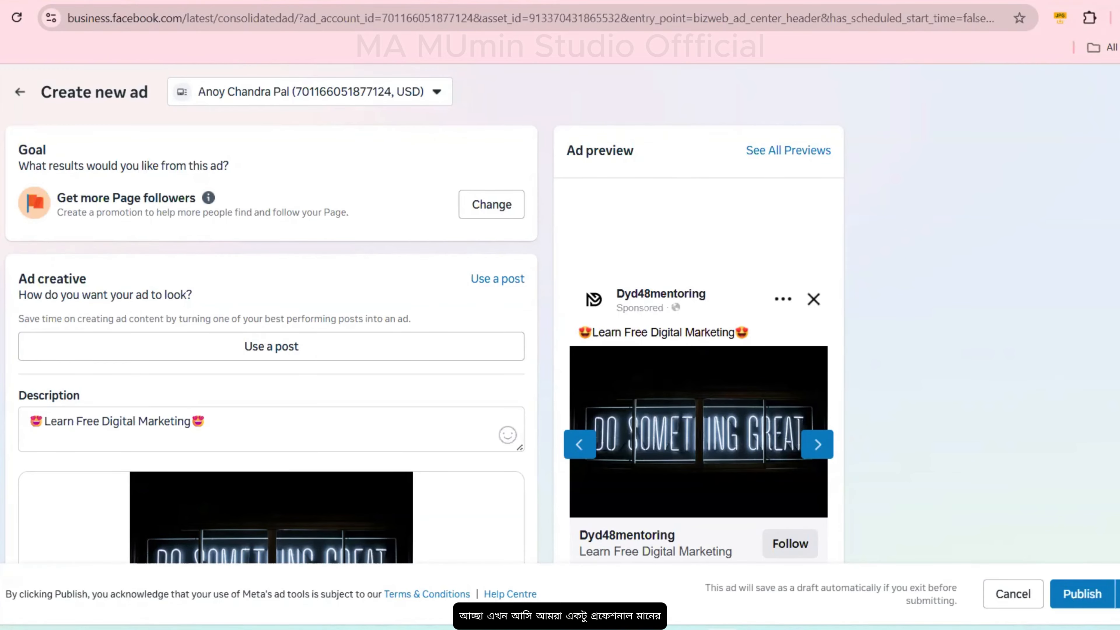
Open Notepad and start a new blank note.
{"action": "key", "text": "super+s"}
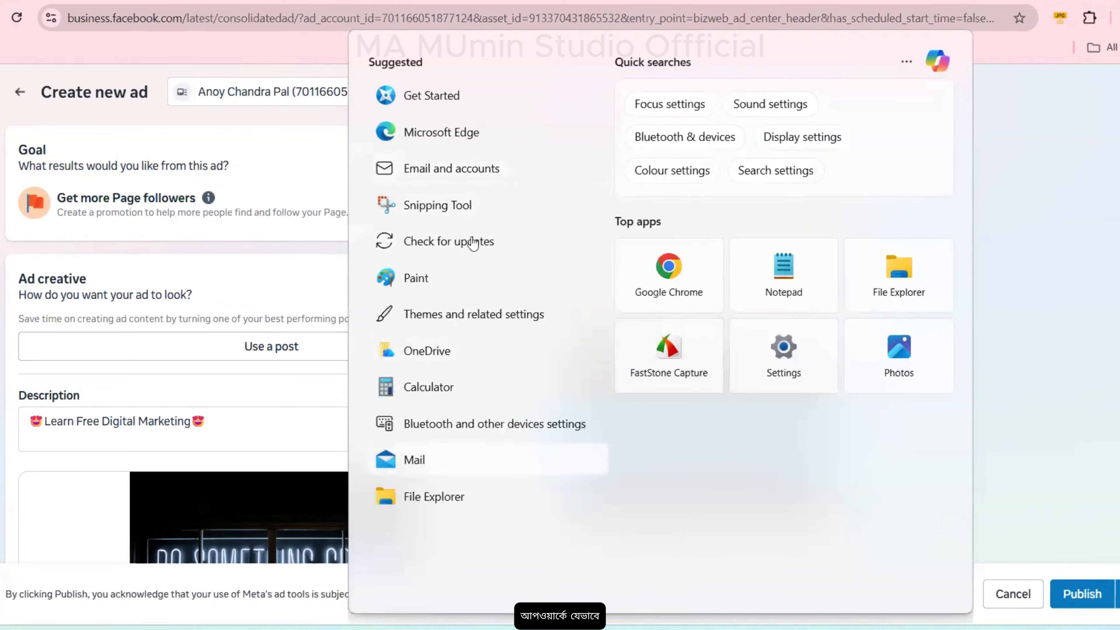
{"action": "type", "text": "note"}
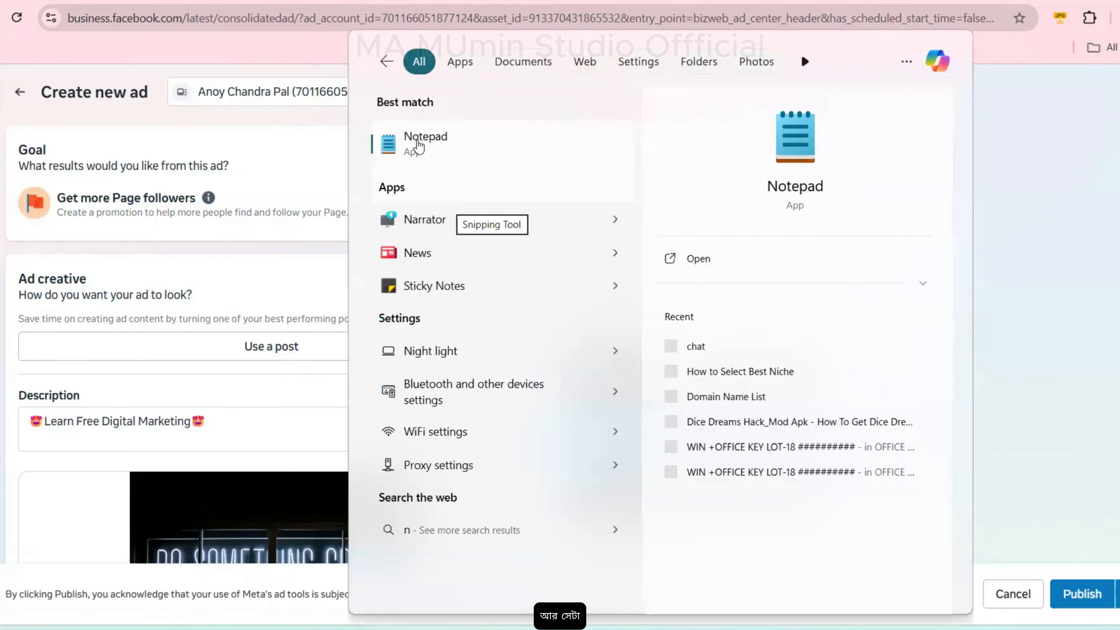
{"action": "left_click", "coordinate": [415, 143]}
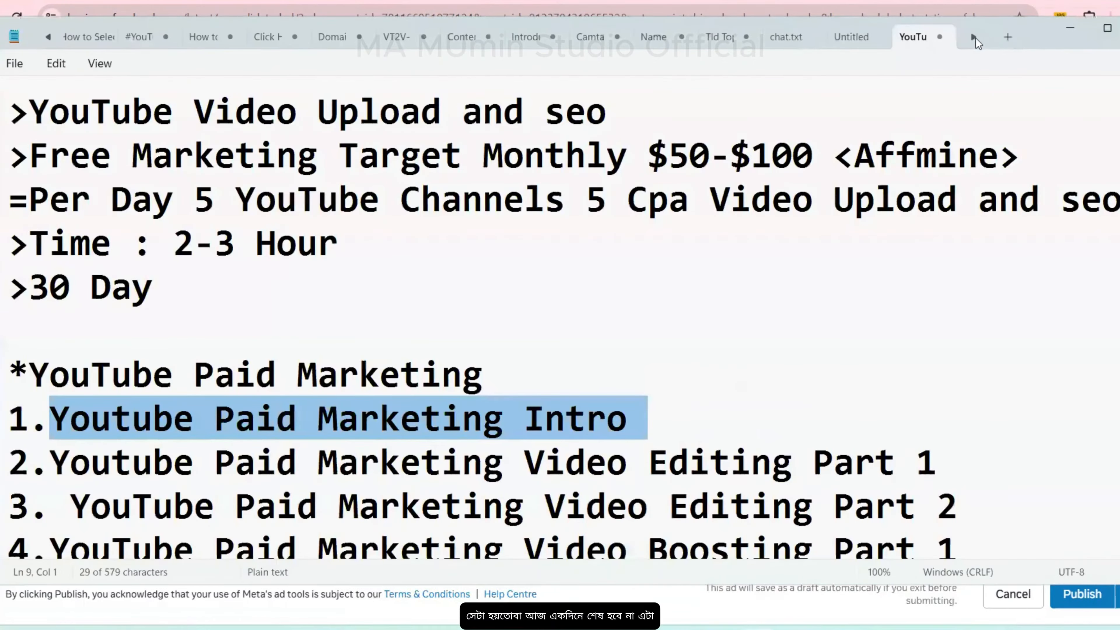
{"action": "key", "text": "ctrl+n"}
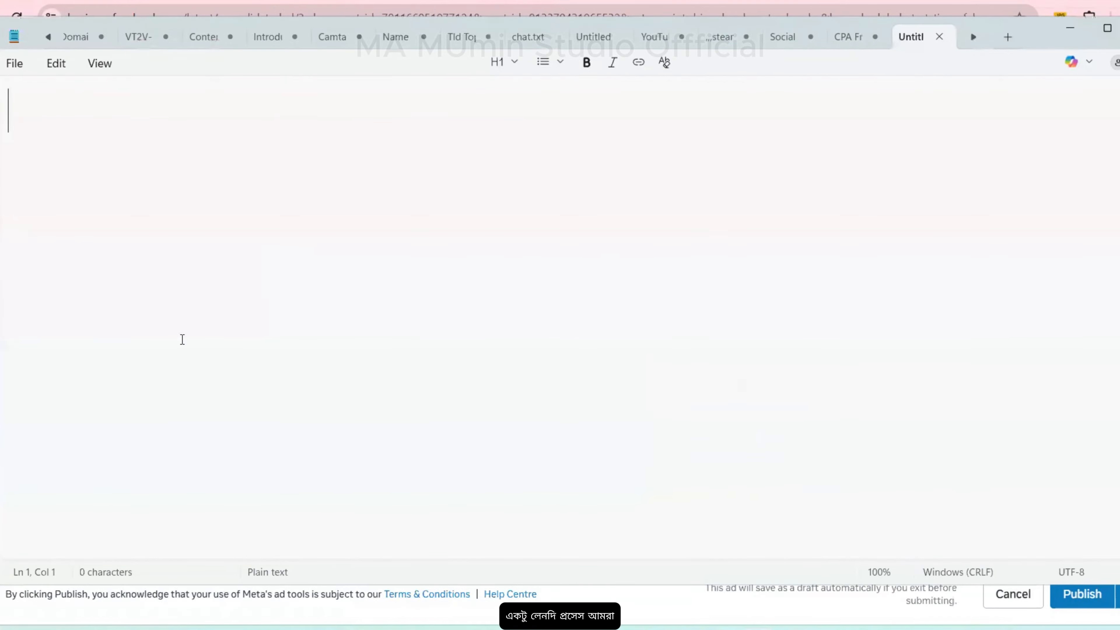
Write the heading "Facebook Business manager :::" and, after a blank line, the text "BM," in the note.
{"action": "type", "text": "F"}
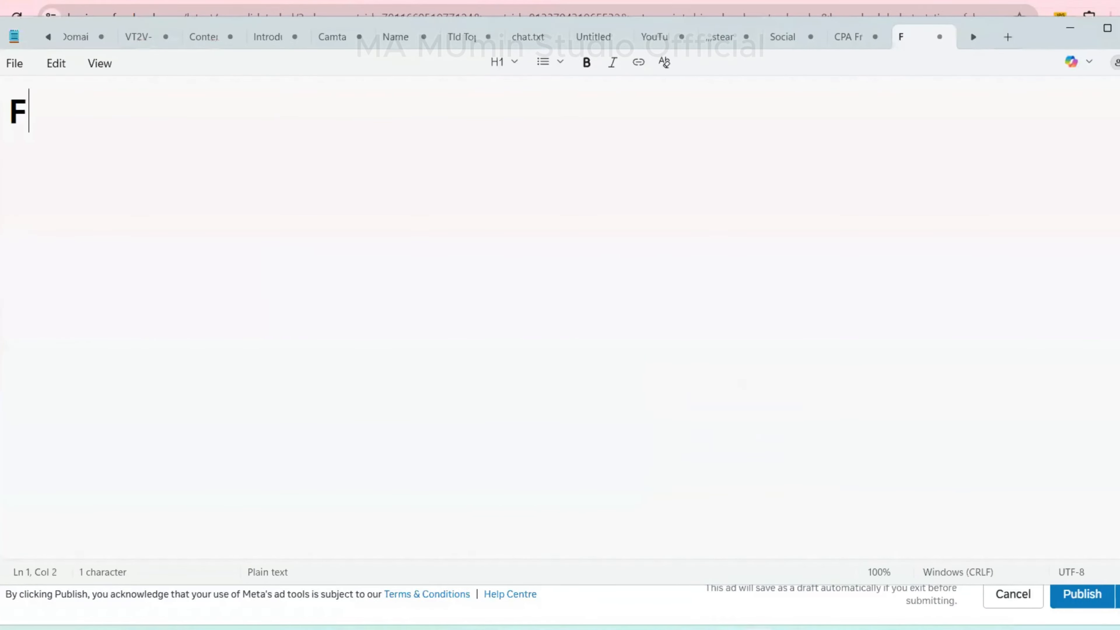
{"action": "type", "text": "acebook "}
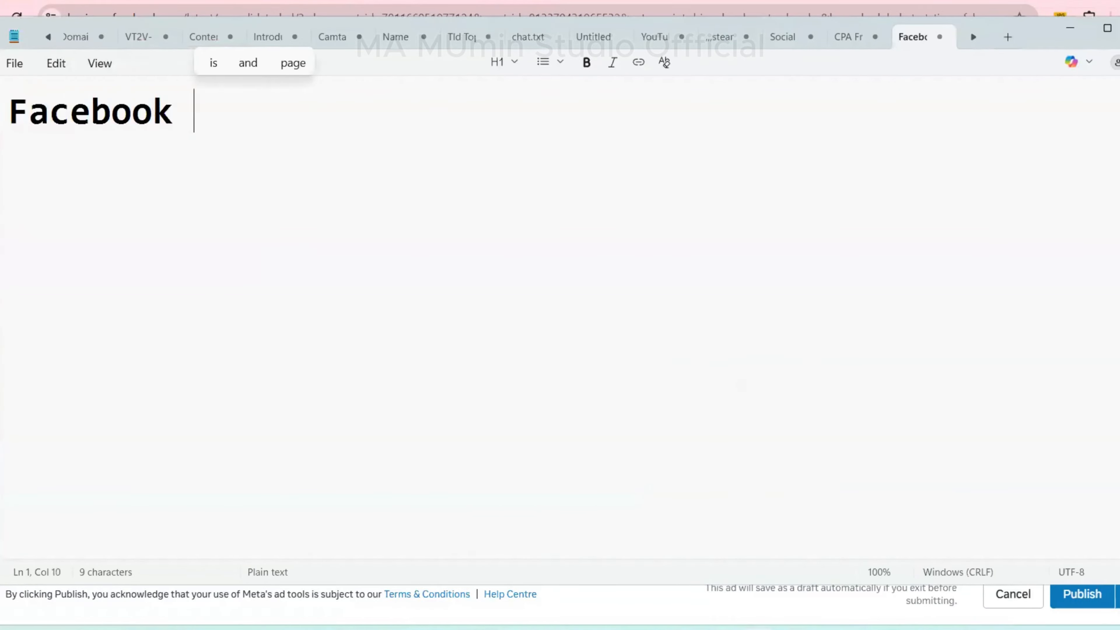
{"action": "type", "text": "Business "}
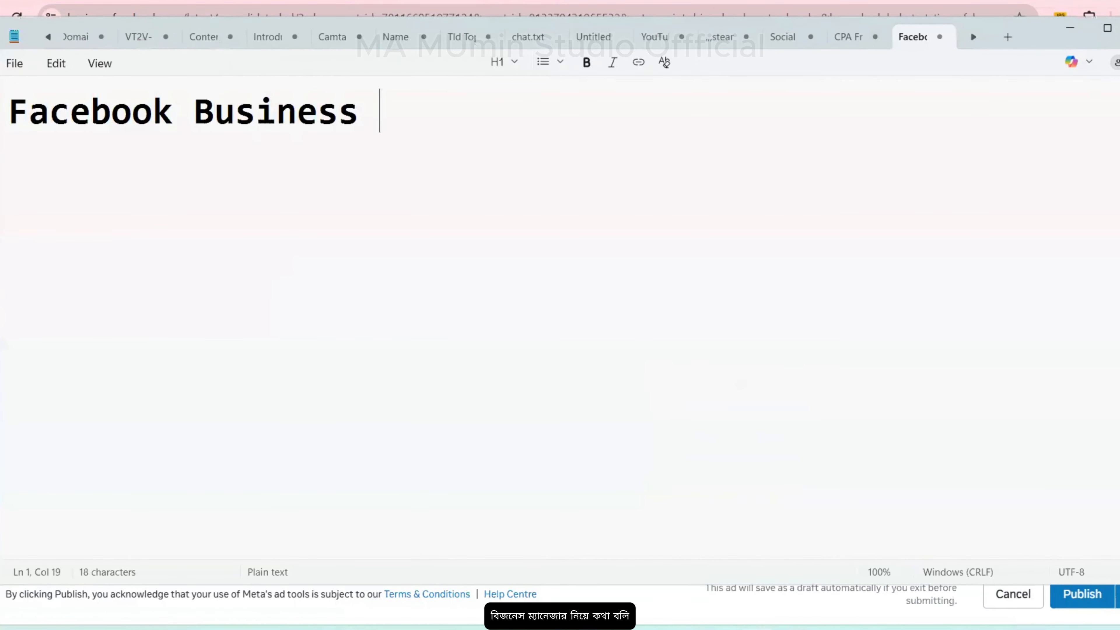
{"action": "type", "text": "manager :::"}
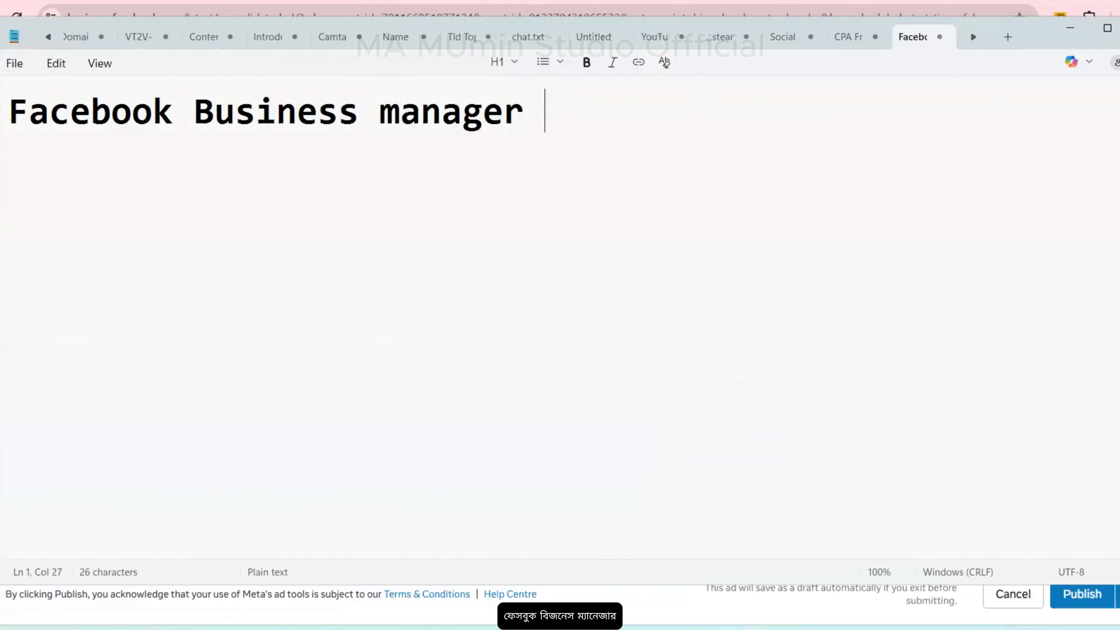
{"action": "key", "text": "Return"}
{"action": "key", "text": "Return"}
{"action": "key", "text": "Return"}
{"action": "key", "text": "BackSpace"}
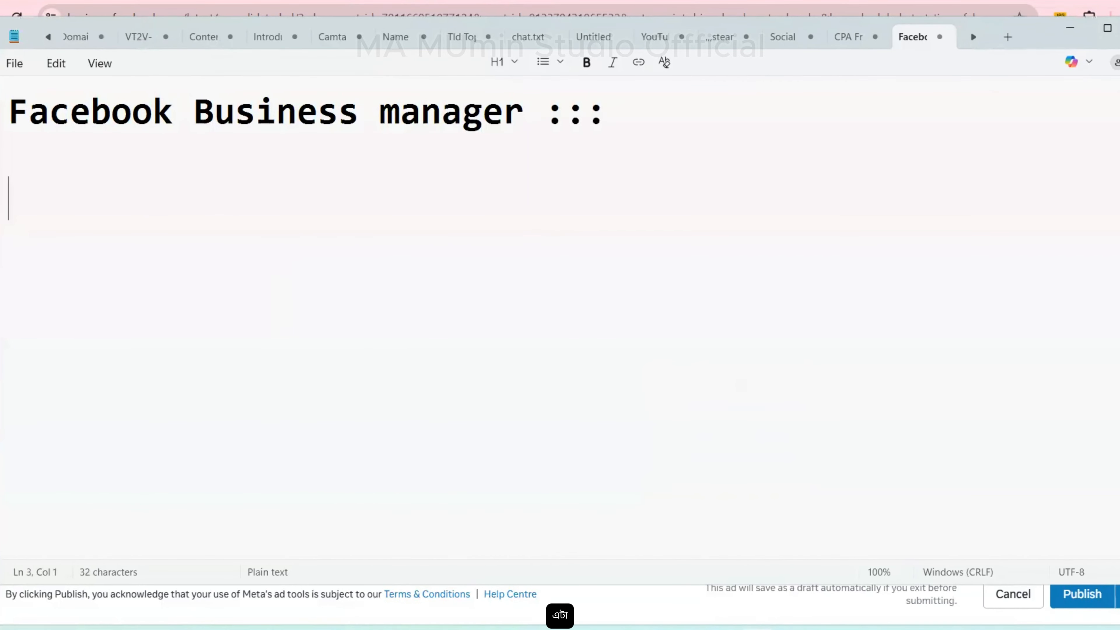
{"action": "type", "text": "BM"}
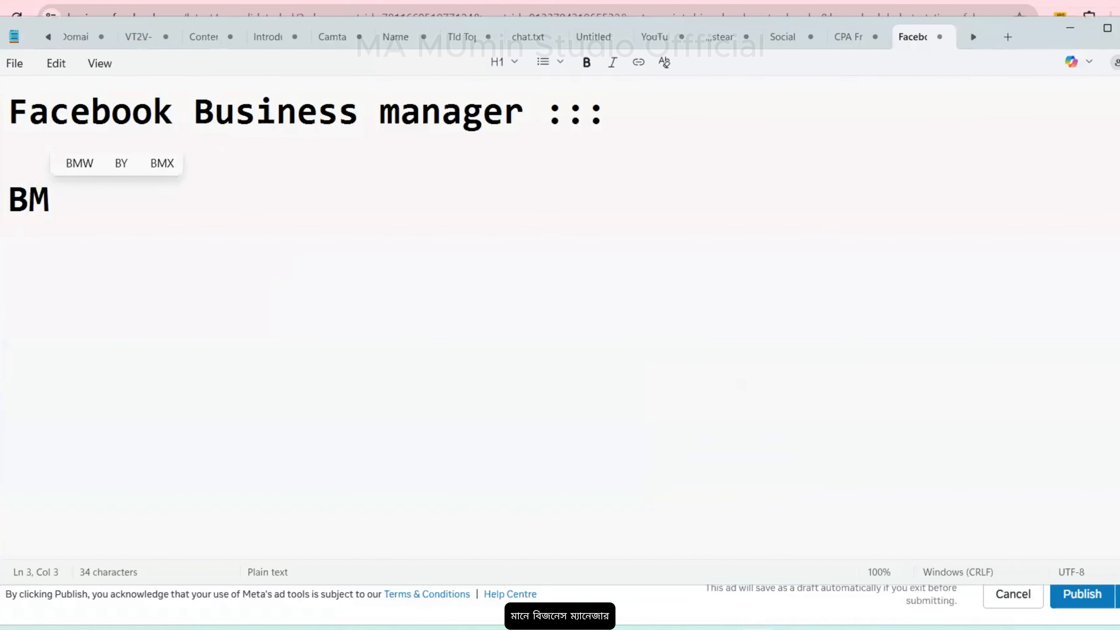
{"action": "type", "text": ","}
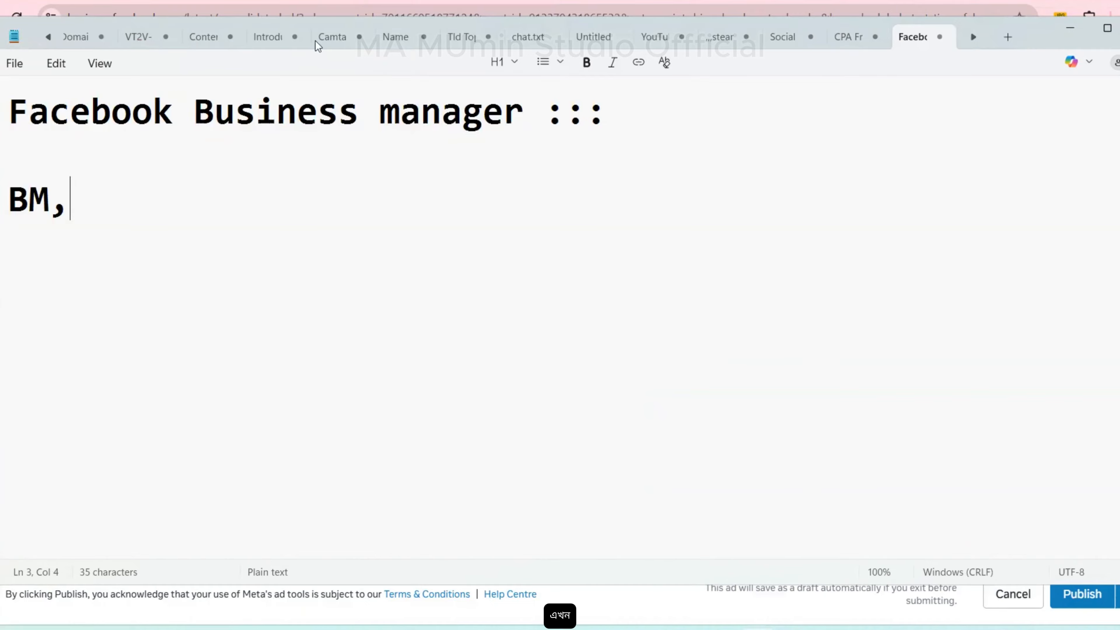
{"action": "left_click", "coordinate": [527, 113]}
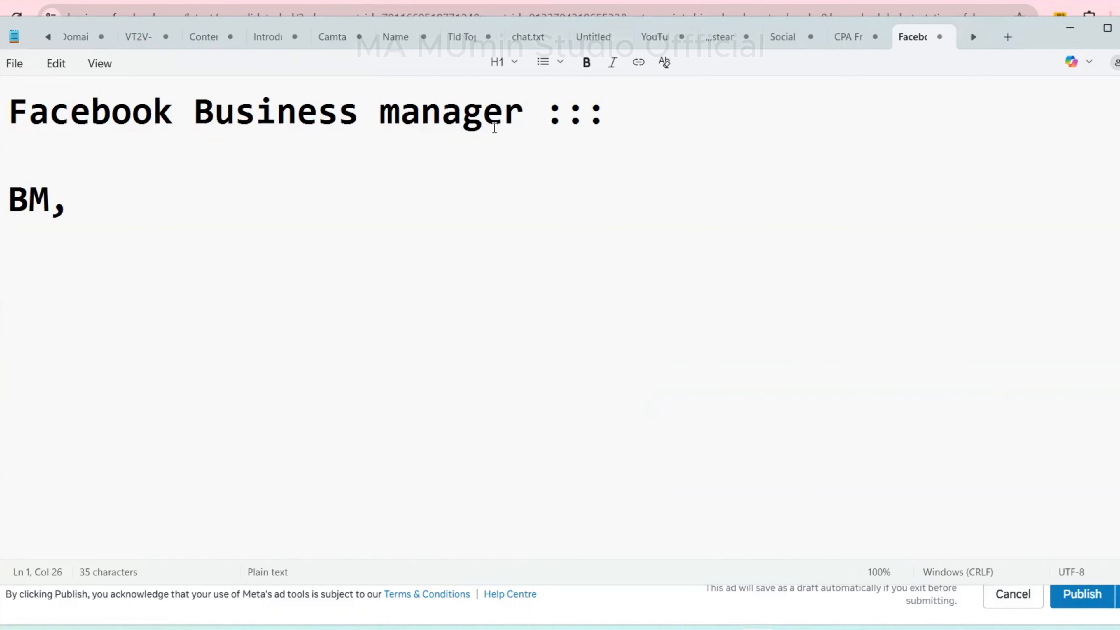
{"action": "left_click_drag", "start_coordinate": [524, 112], "coordinate": [49, 112]}
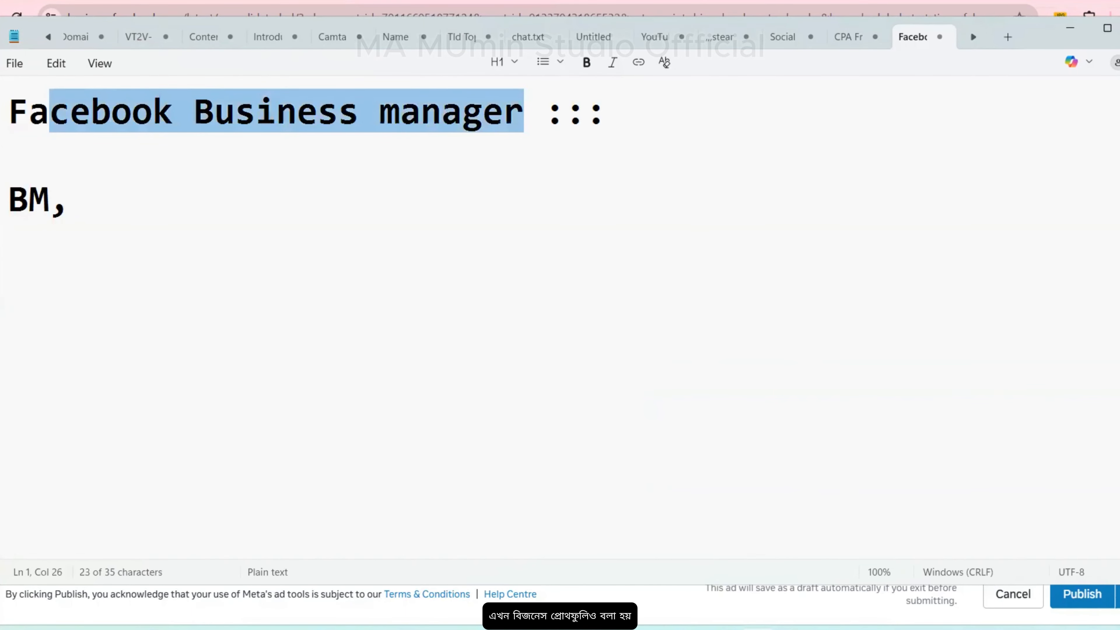
{"action": "left_click", "coordinate": [349, 167]}
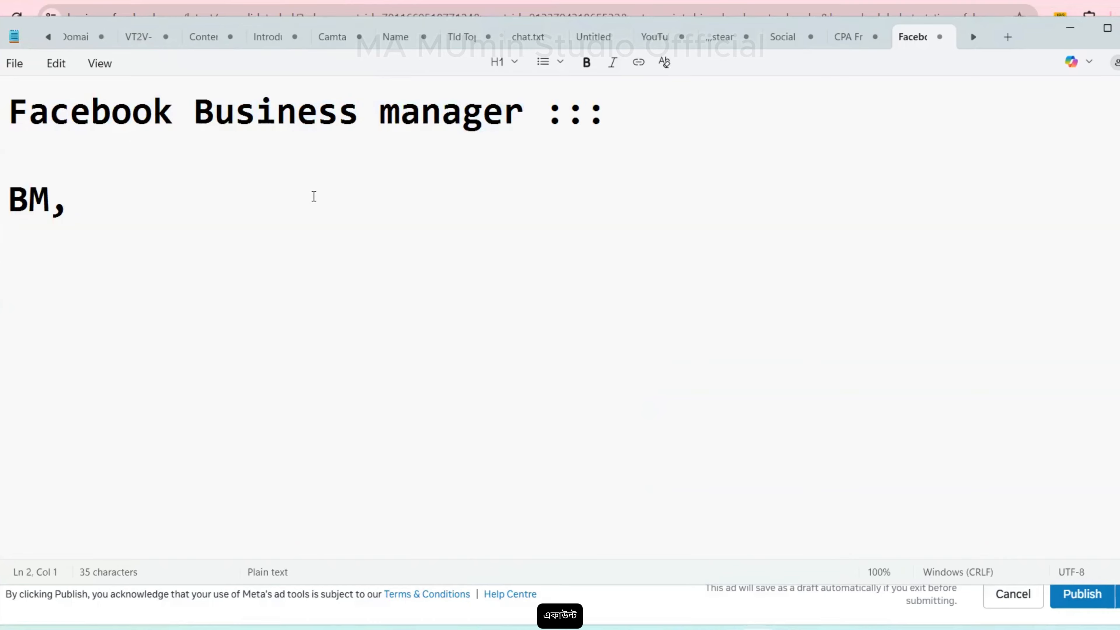
{"action": "left_click_drag", "start_coordinate": [632, 128], "coordinate": [9, 110]}
{"action": "left_click", "coordinate": [525, 214]}
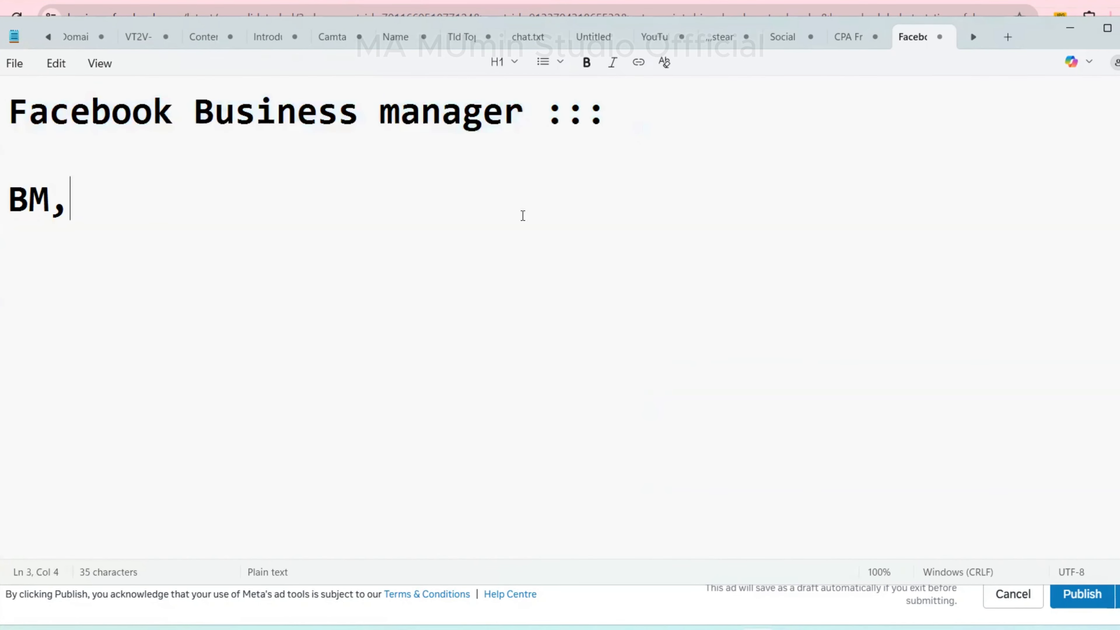
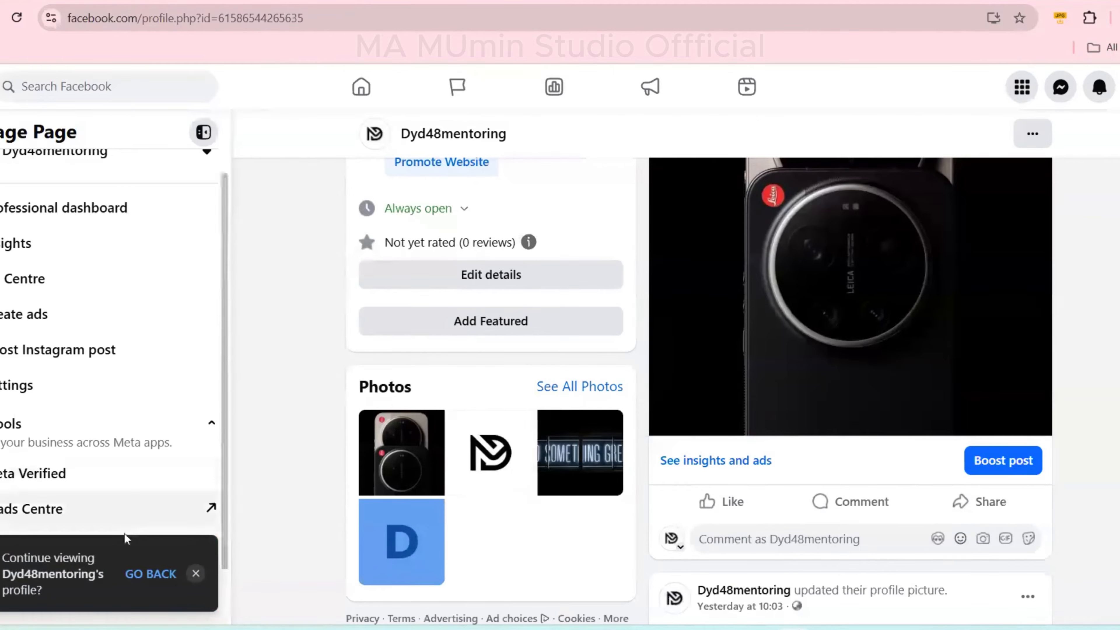
Return to the Facebook home feed, open the Dyd48mentoring Page profile and go to its Meta Business Suite.
{"action": "key", "text": "alt+Left"}
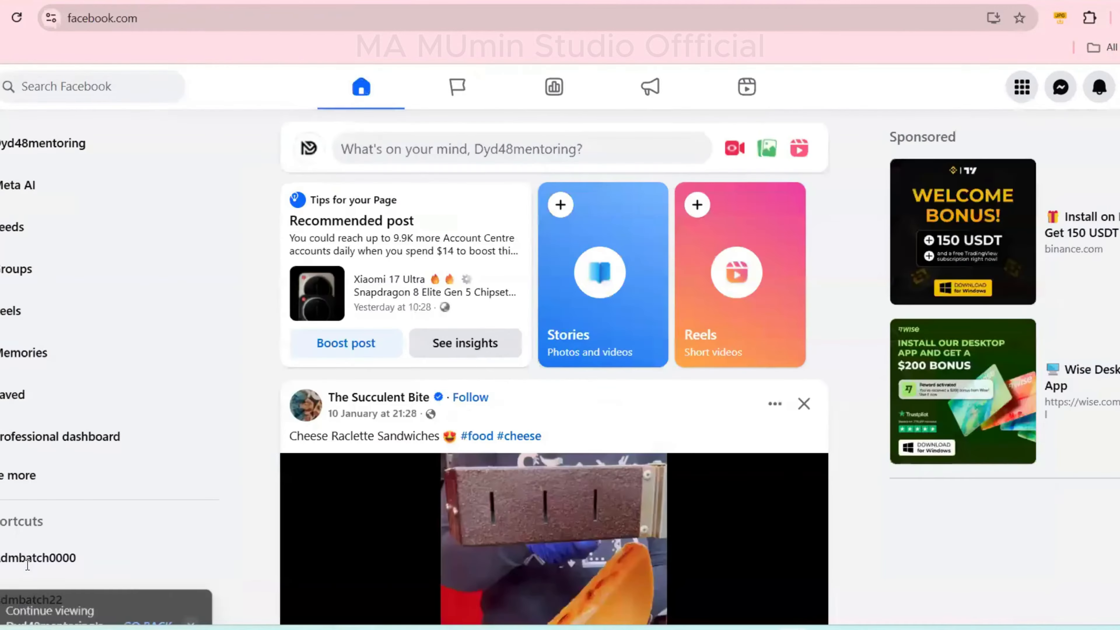
{"action": "left_click", "coordinate": [1116, 86]}
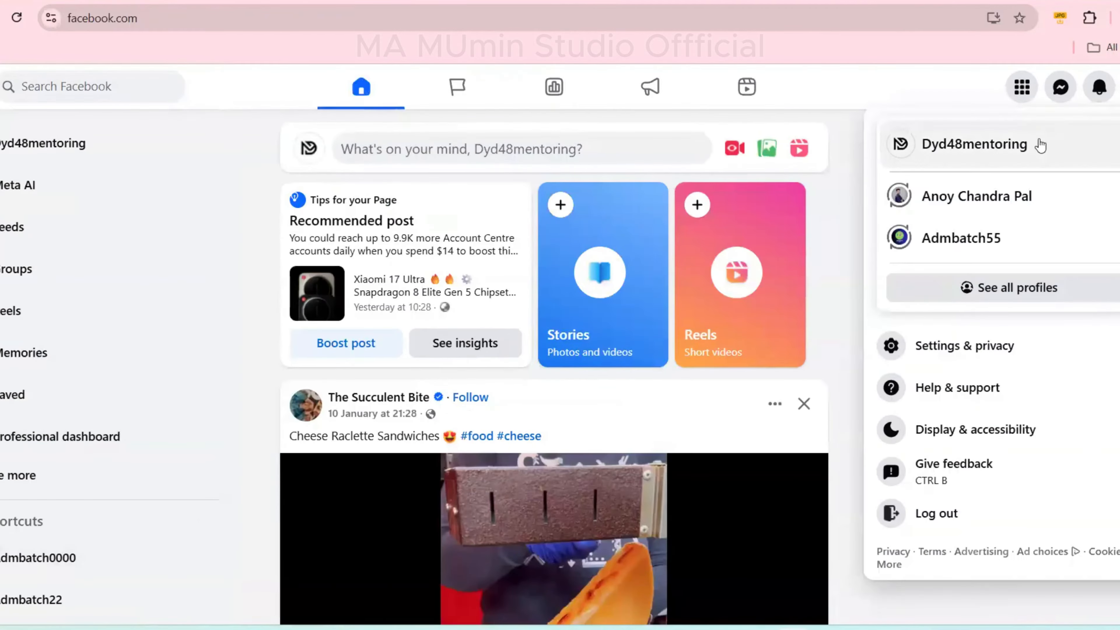
{"action": "left_click", "coordinate": [1039, 143]}
{"action": "scroll", "coordinate": [252, 281], "scroll_direction": "down", "scroll_amount": 6}
{"action": "scroll", "coordinate": [100, 445], "scroll_direction": "down", "scroll_amount": 1}
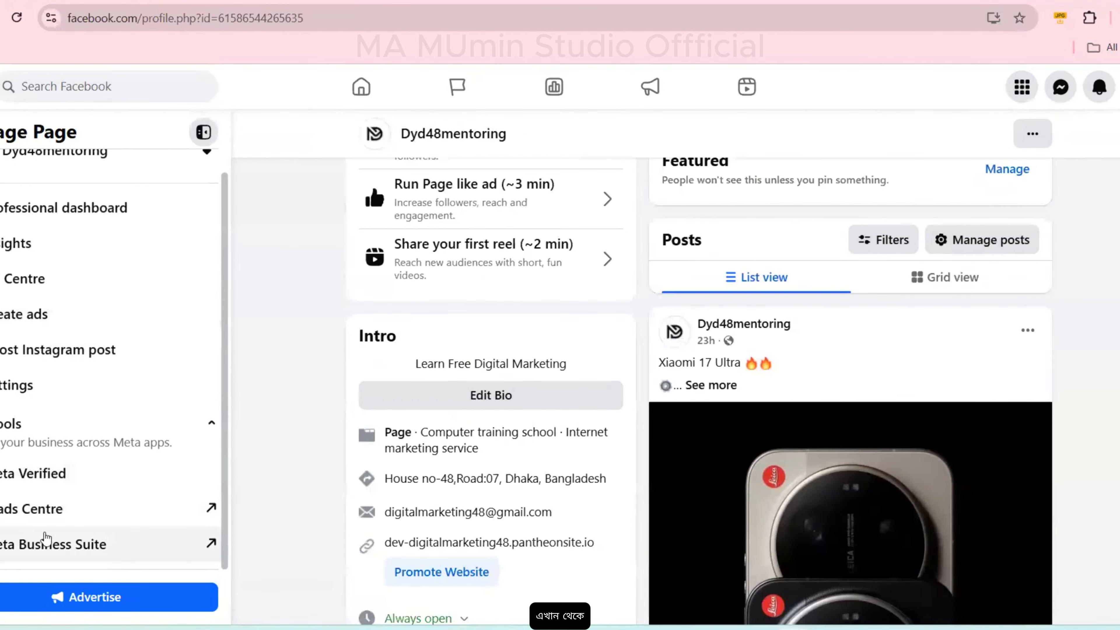
{"action": "left_click", "coordinate": [59, 545]}
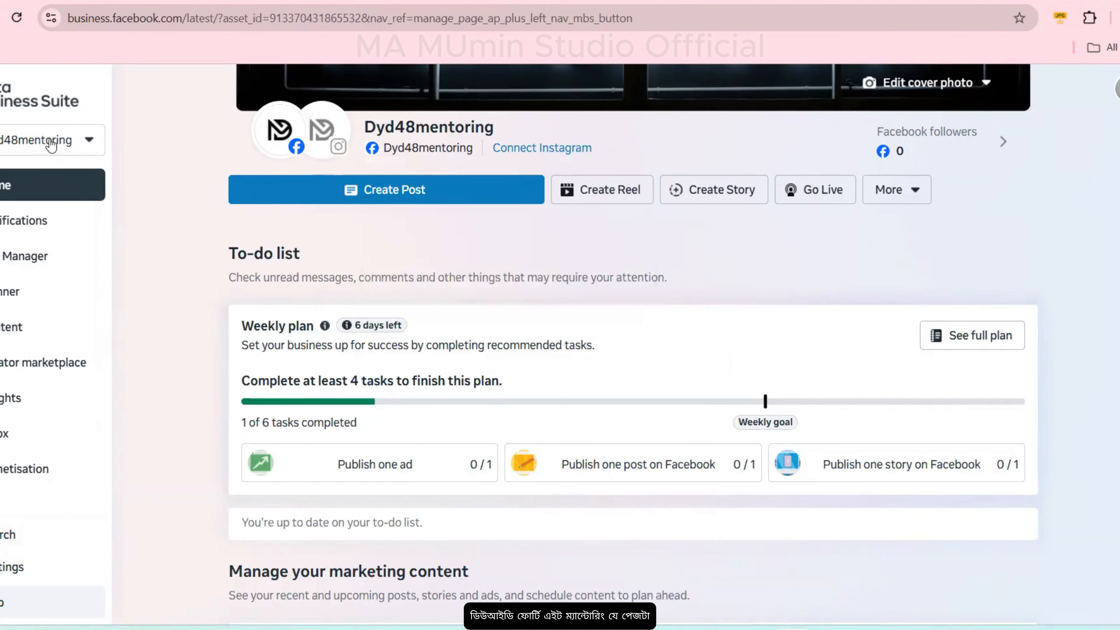
Open the business asset switcher for Dyd48mentoring and examine its business portfolios section.
{"action": "left_click", "coordinate": [57, 149]}
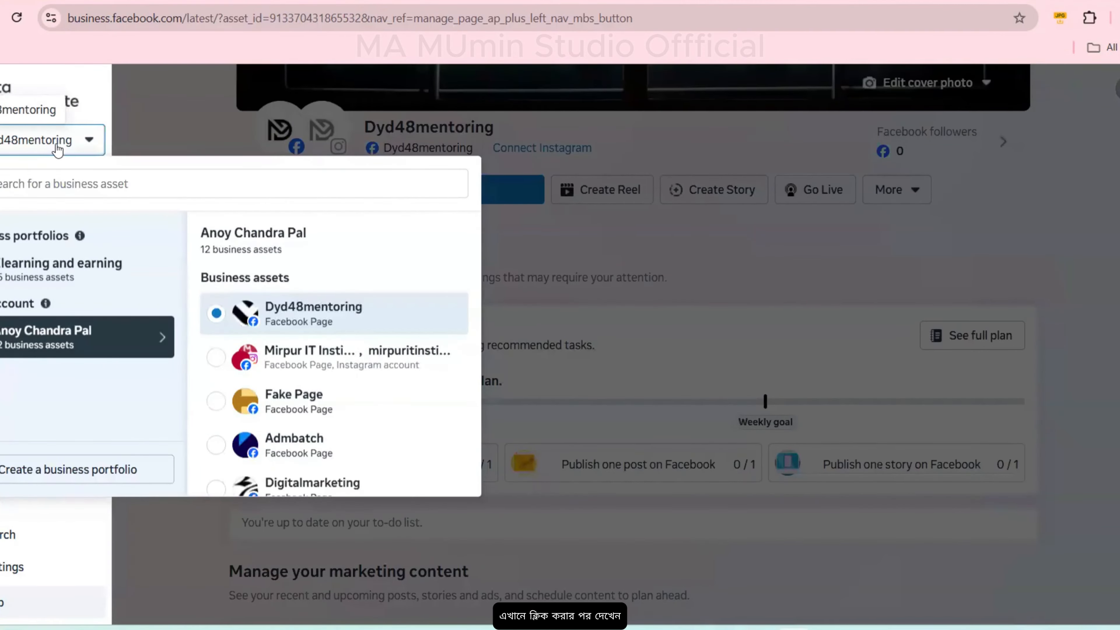
{"action": "left_click_drag", "start_coordinate": [8, 236], "coordinate": [63, 236]}
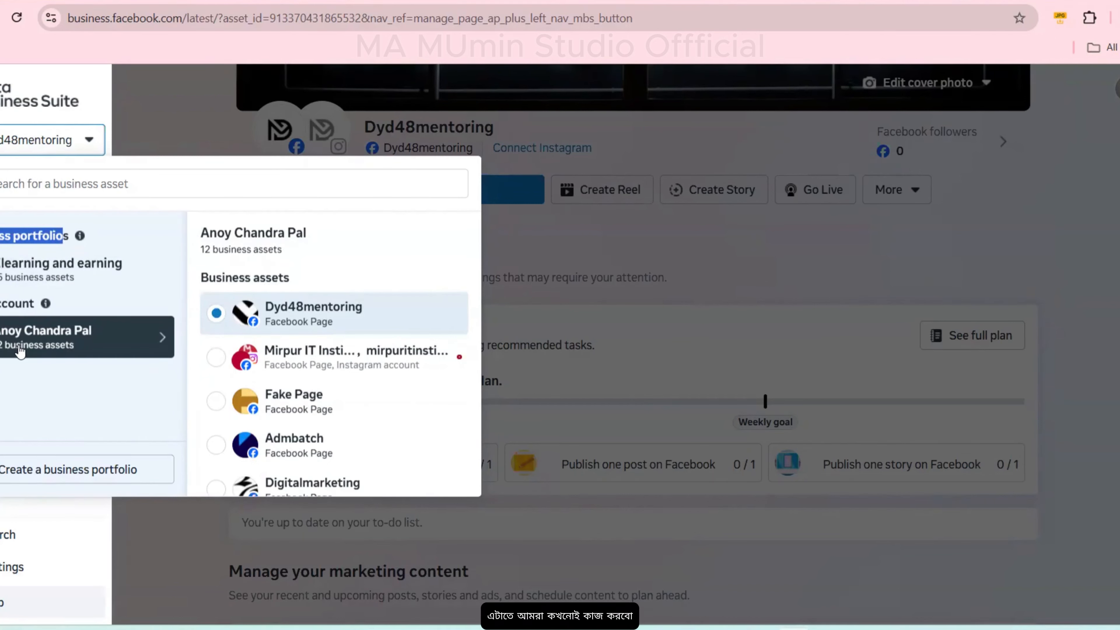
{"action": "left_click", "coordinate": [60, 237]}
{"action": "triple_click", "coordinate": [60, 237]}
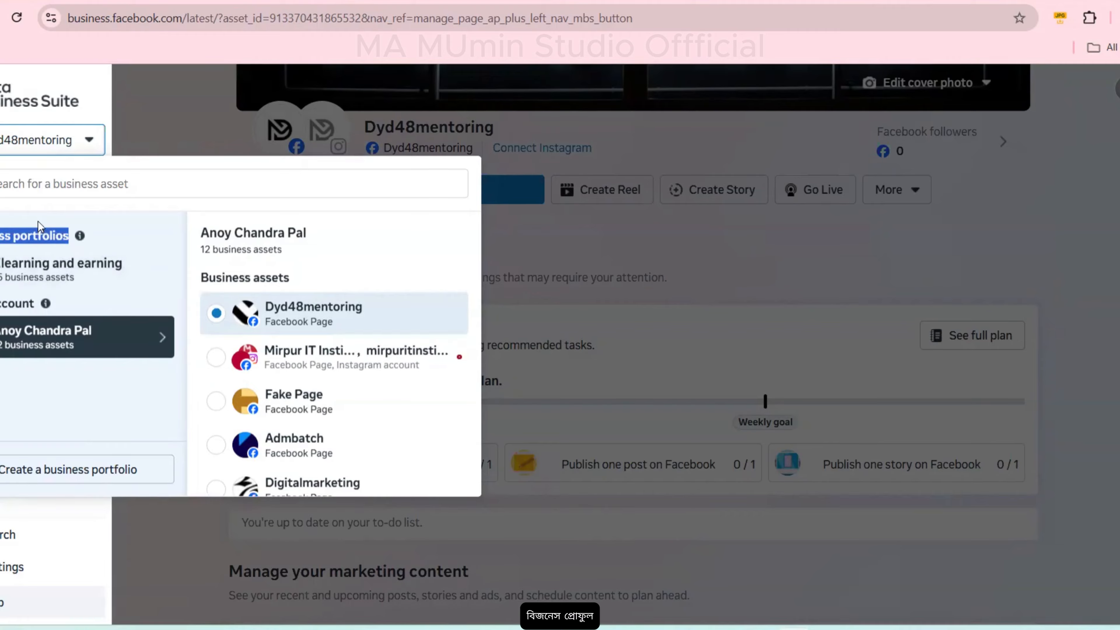
{"action": "left_click", "coordinate": [2, 238]}
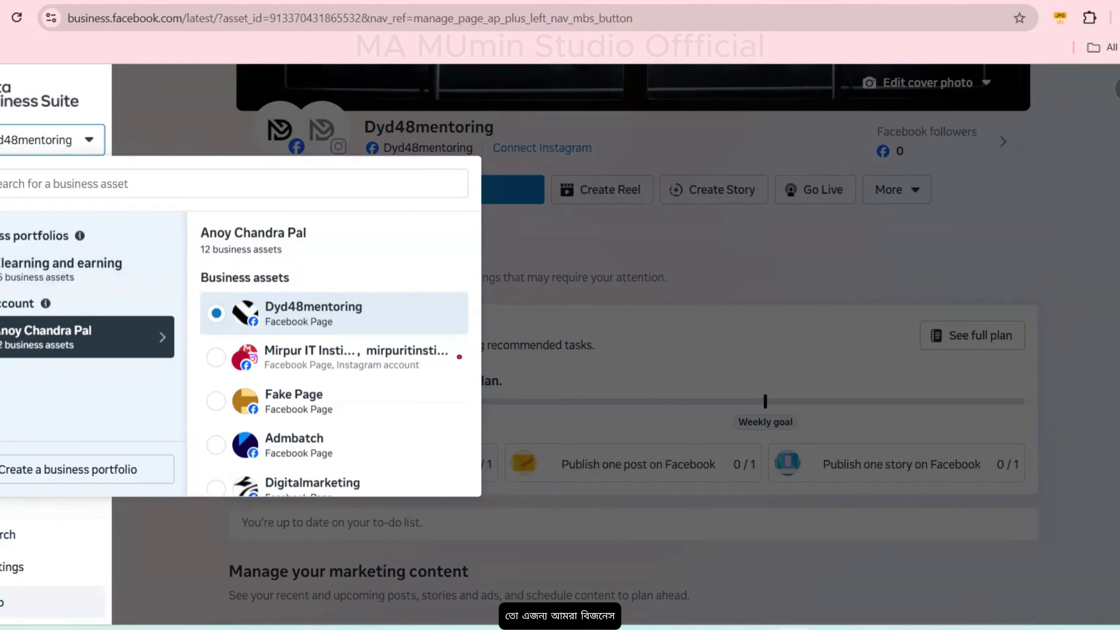
{"action": "left_click_drag", "start_coordinate": [2, 237], "coordinate": [75, 237]}
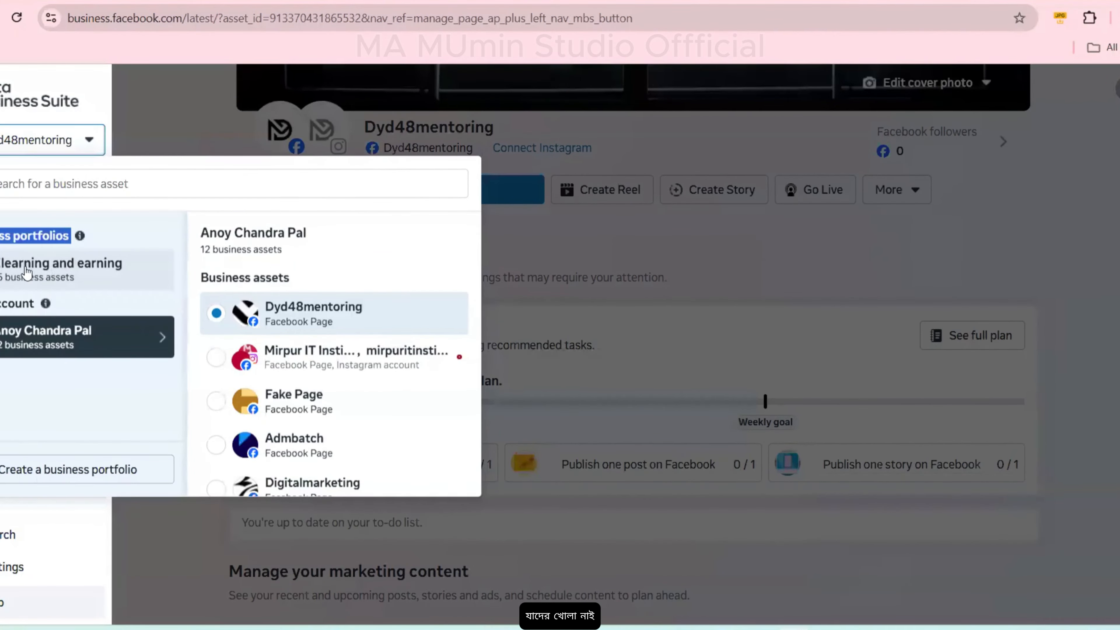
{"action": "double_click", "coordinate": [4, 238]}
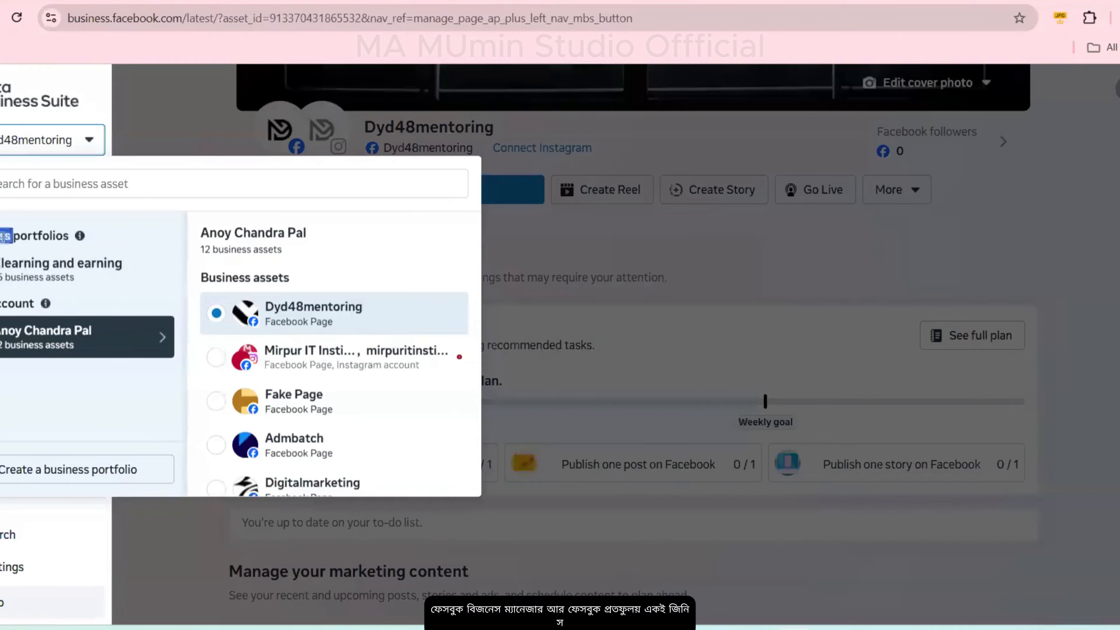
{"action": "triple_click", "coordinate": [4, 238]}
Open the form for creating a business portfolio and examine its portfolio name and contact info sections.
{"action": "left_click", "coordinate": [69, 391]}
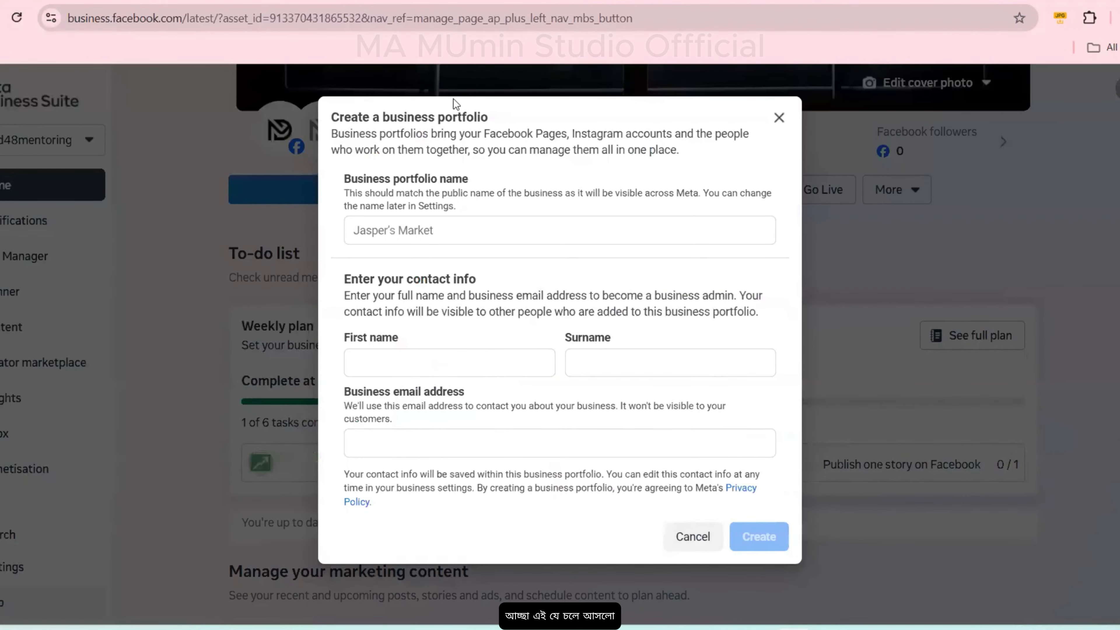
{"action": "left_click_drag", "start_coordinate": [332, 117], "coordinate": [505, 112]}
{"action": "left_click", "coordinate": [515, 114]}
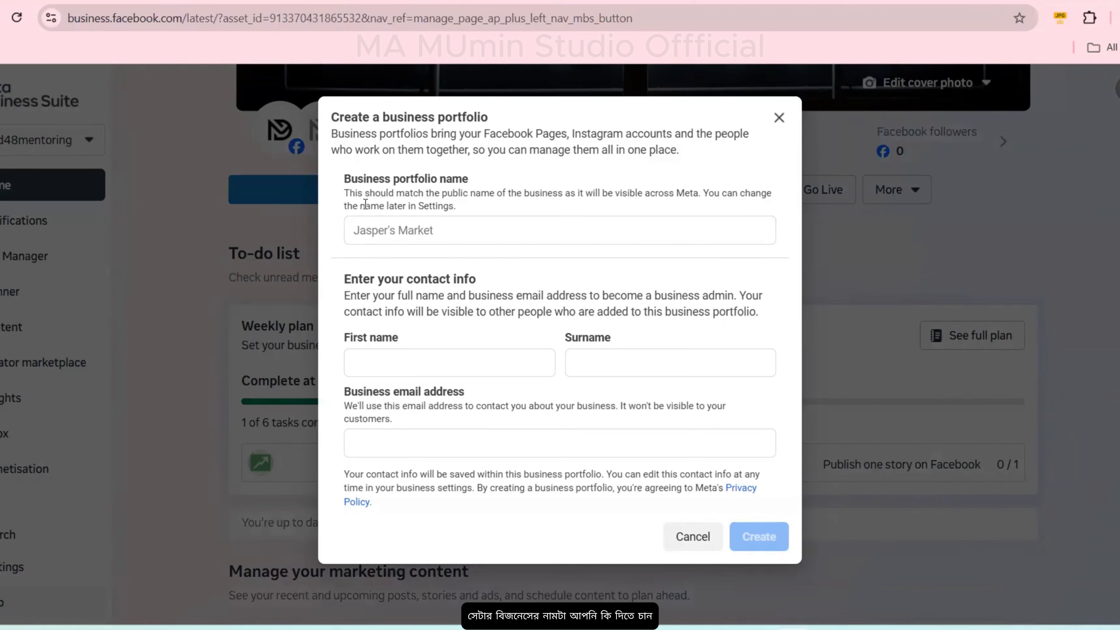
{"action": "left_click", "coordinate": [403, 229]}
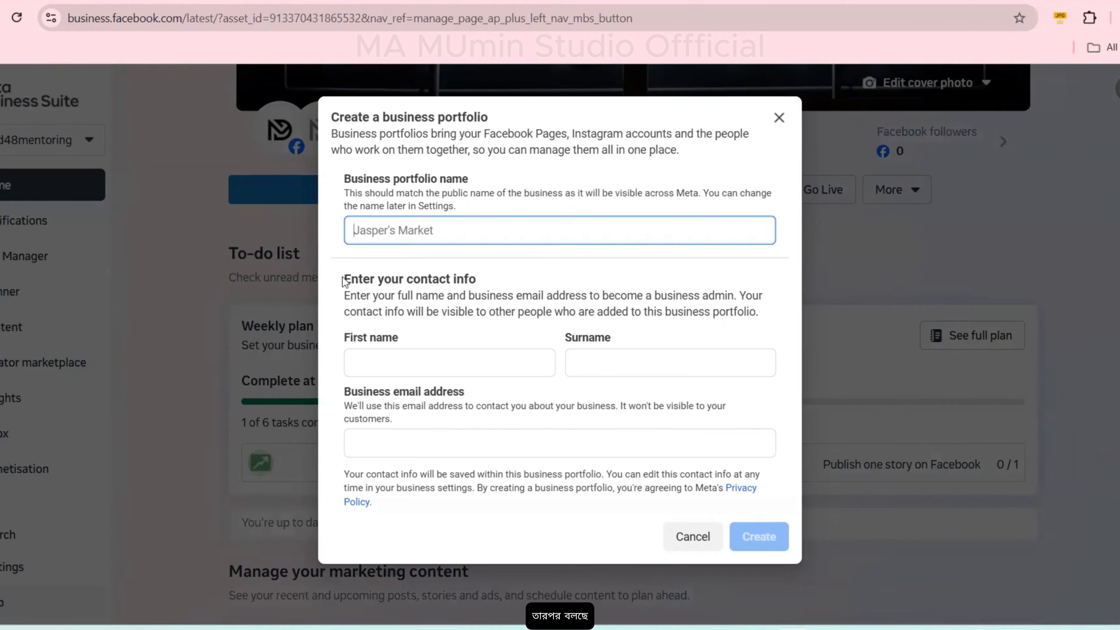
{"action": "left_click_drag", "start_coordinate": [344, 279], "coordinate": [492, 275]}
{"action": "left_click", "coordinate": [494, 283]}
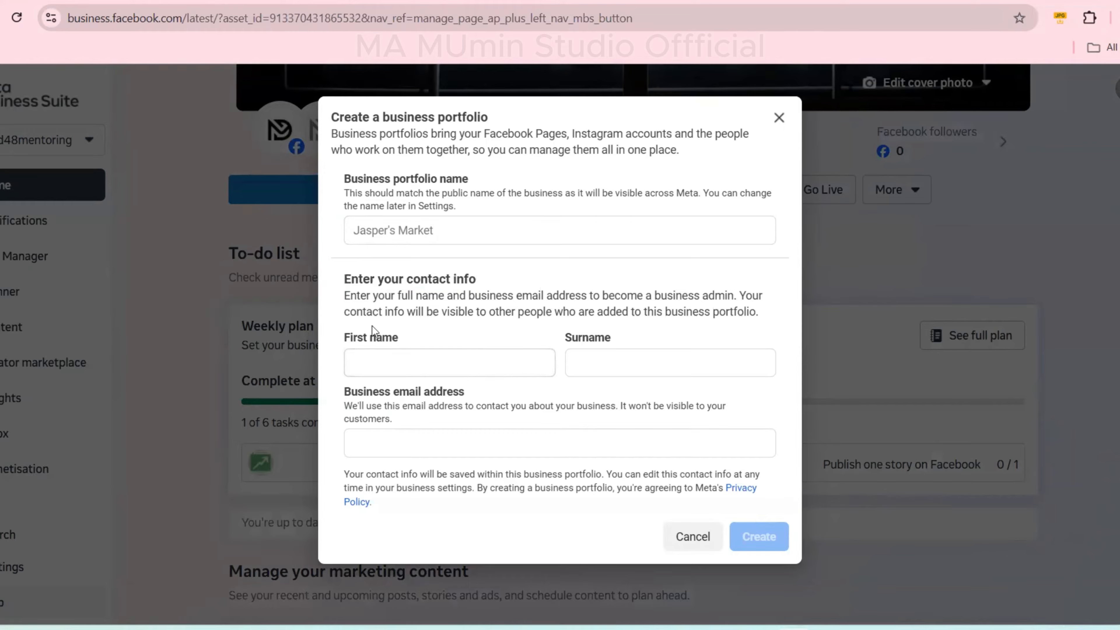
Go through the portfolio name, first name, surname and business email fields, and close the form without creating a portfolio.
{"action": "left_click", "coordinate": [387, 233]}
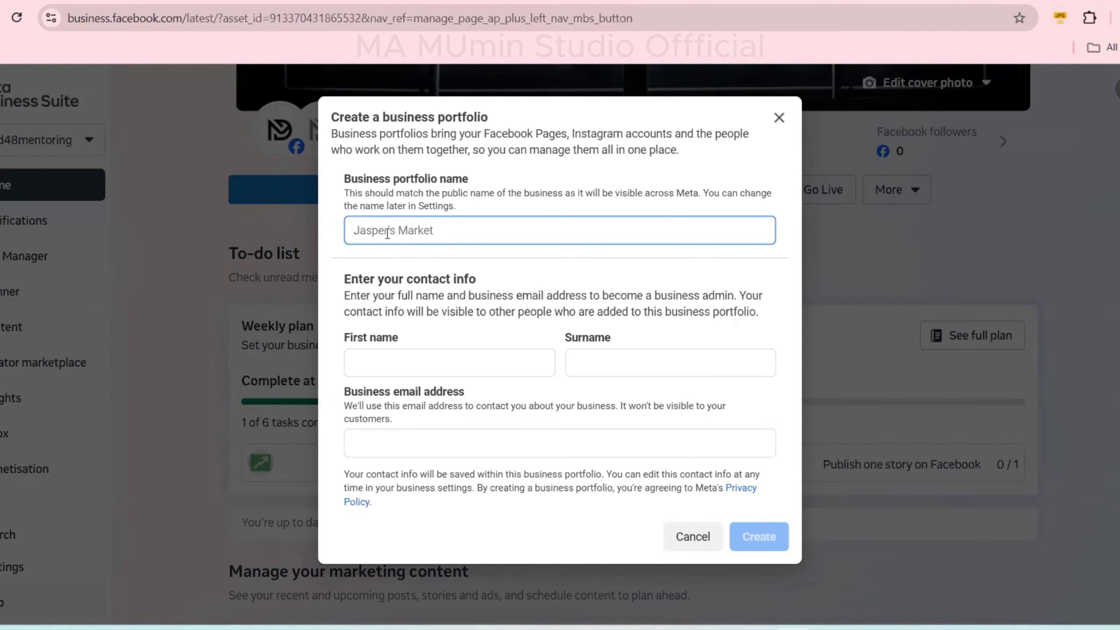
{"action": "left_click", "coordinate": [399, 359]}
{"action": "left_click", "coordinate": [591, 362]}
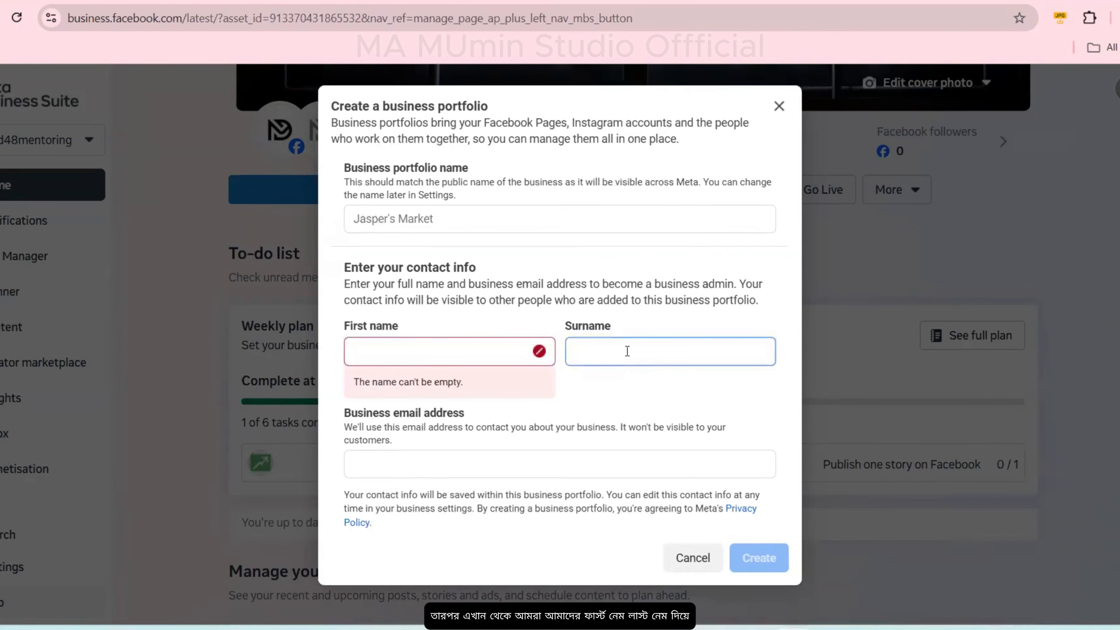
{"action": "left_click", "coordinate": [349, 425]}
{"action": "left_click_drag", "start_coordinate": [346, 415], "coordinate": [474, 417]}
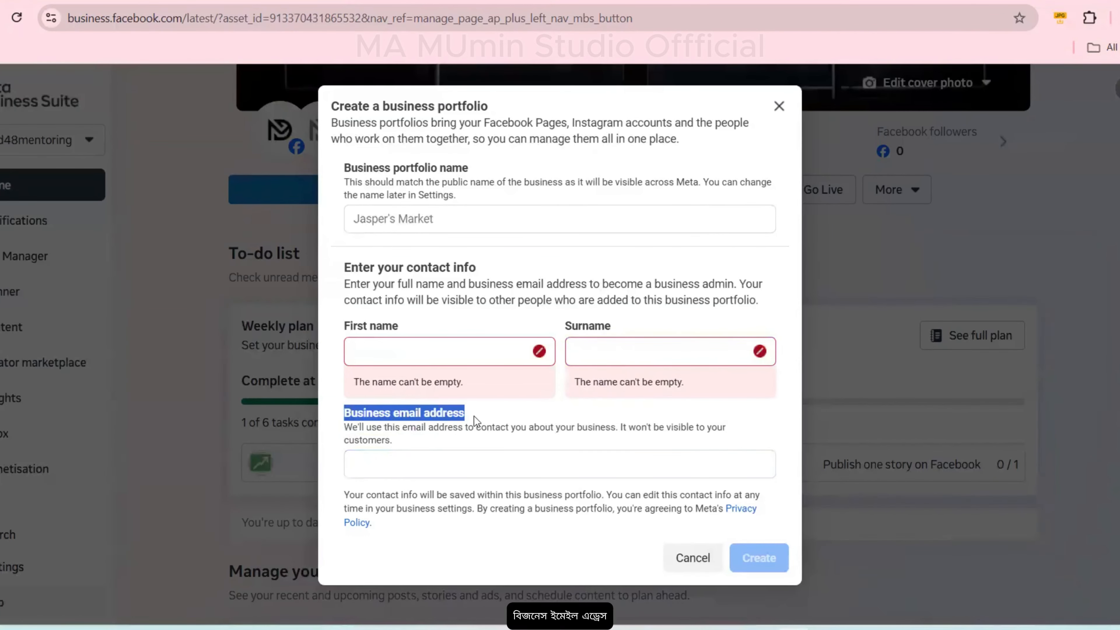
{"action": "left_click", "coordinate": [395, 466]}
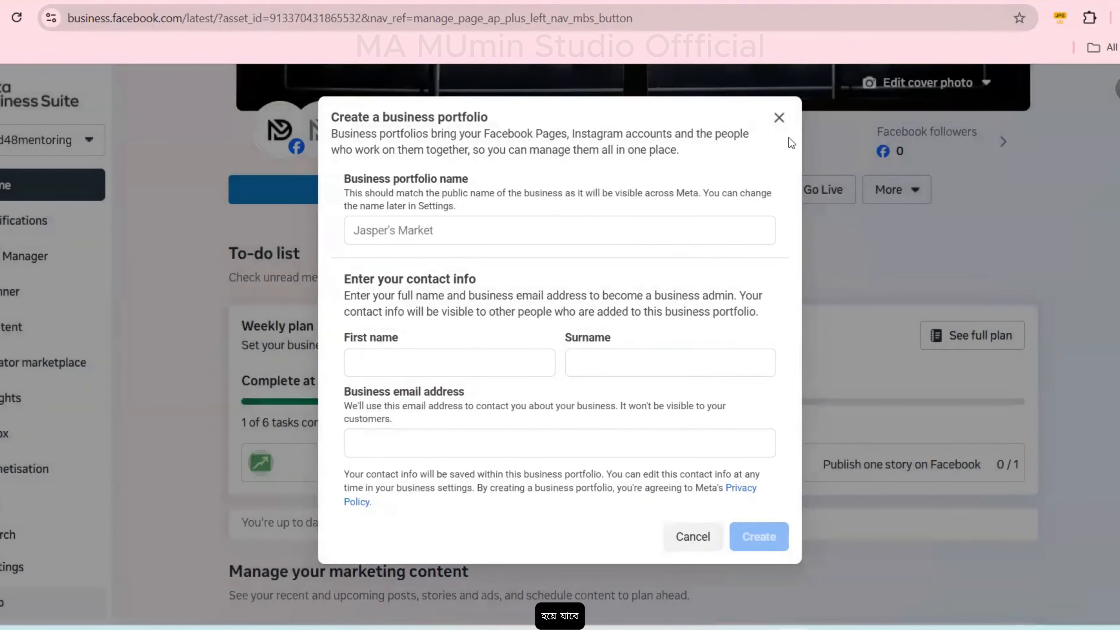
{"action": "left_click", "coordinate": [779, 118]}
{"action": "mouse_move", "coordinate": [282, 133]}
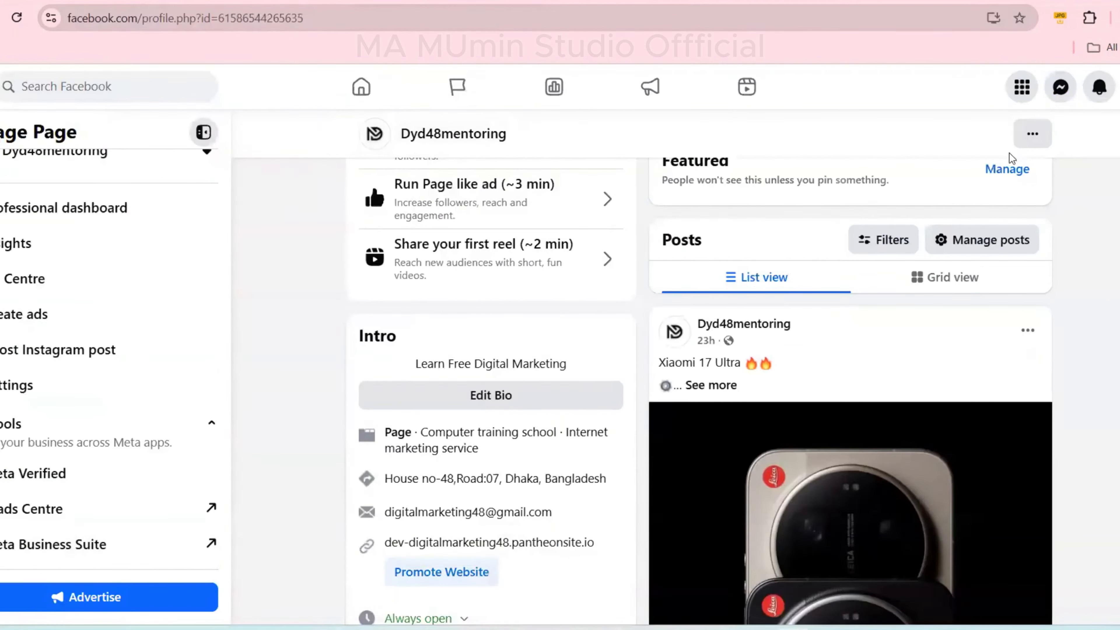
Open Meta Business Suite from the Dyd48mentoring Page profile and check the option to create a business portfolio in the asset switcher.
{"action": "scroll", "coordinate": [821, 318], "scroll_direction": "up", "scroll_amount": 7}
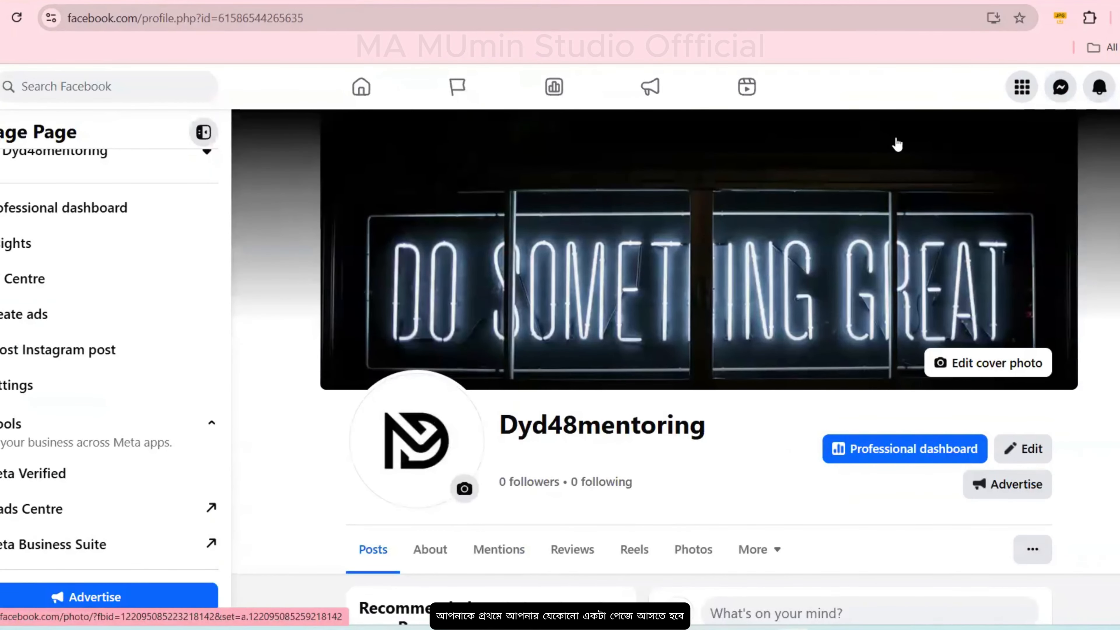
{"action": "scroll", "coordinate": [897, 144], "scroll_direction": "down", "scroll_amount": 5}
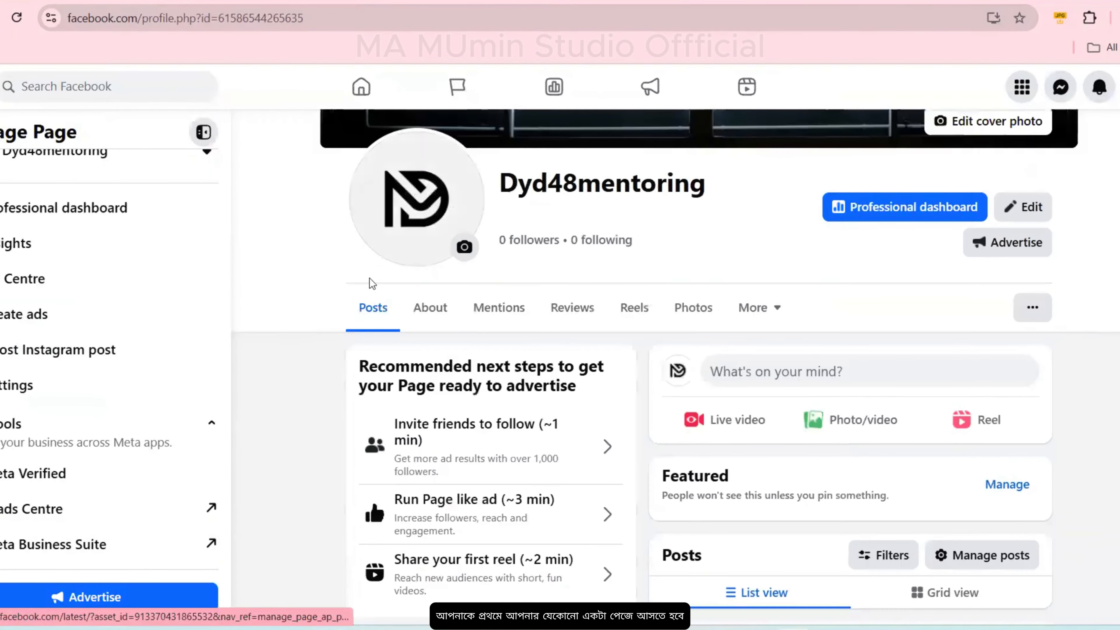
{"action": "left_click", "coordinate": [57, 561]}
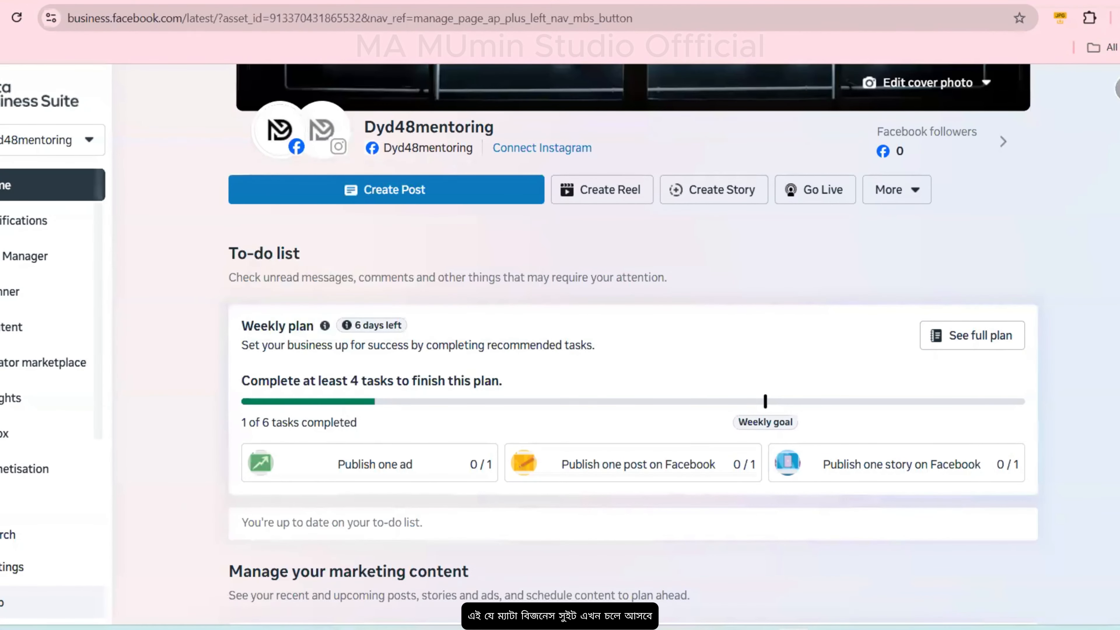
{"action": "left_click", "coordinate": [53, 139]}
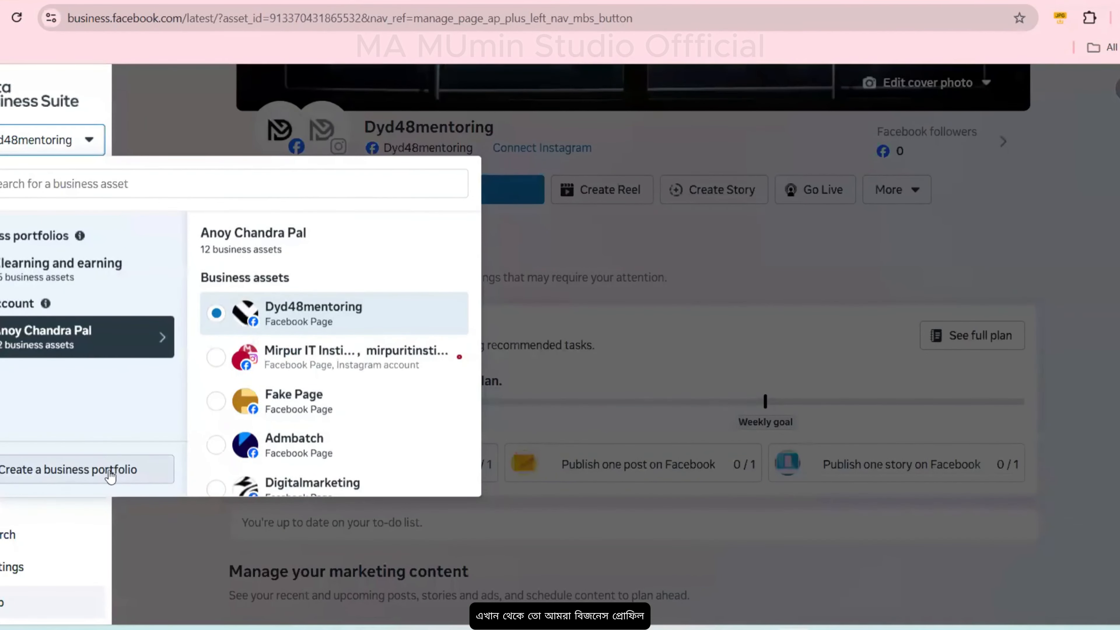
{"action": "left_click", "coordinate": [824, 274]}
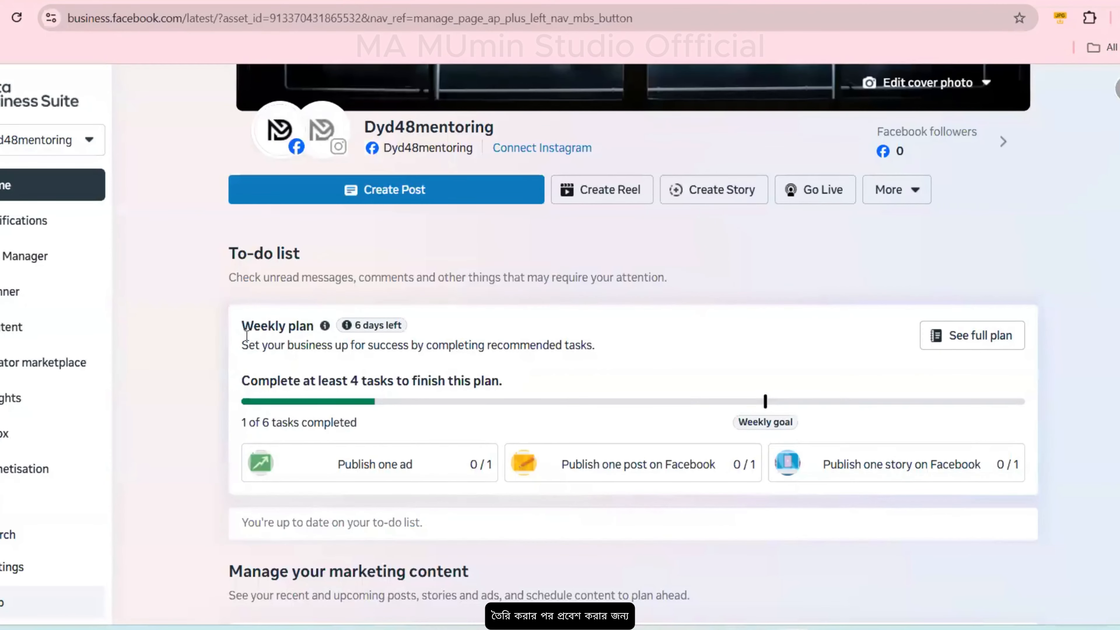
Switch from Meta Business Suite to Business Manager through the help options.
{"action": "scroll", "coordinate": [247, 335], "scroll_direction": "down", "scroll_amount": 10}
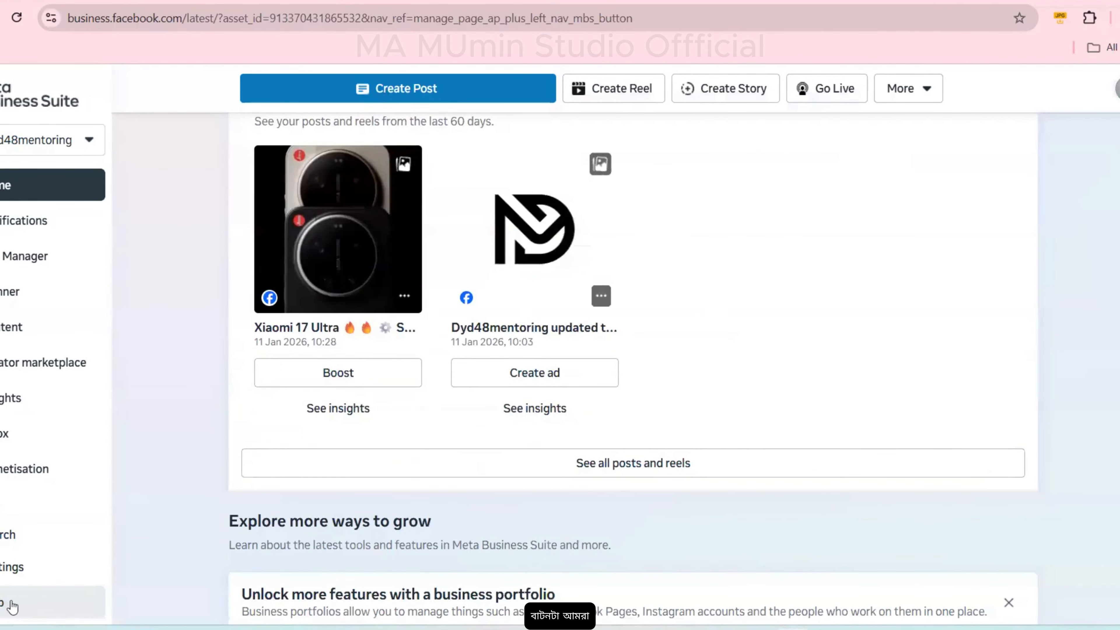
{"action": "left_click", "coordinate": [6, 606]}
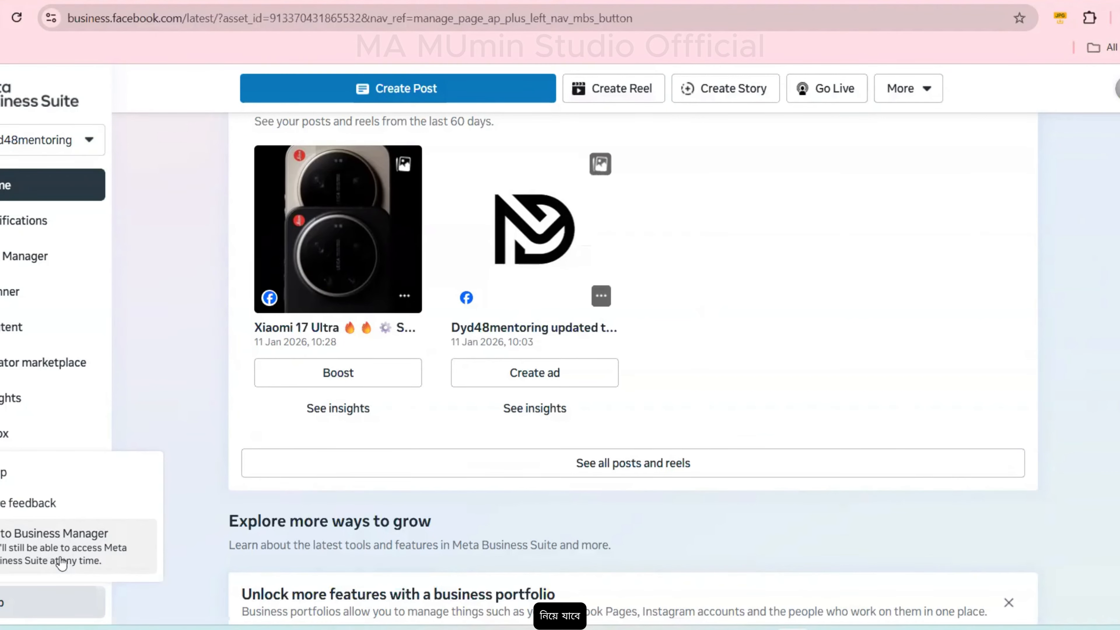
{"action": "left_click", "coordinate": [61, 563]}
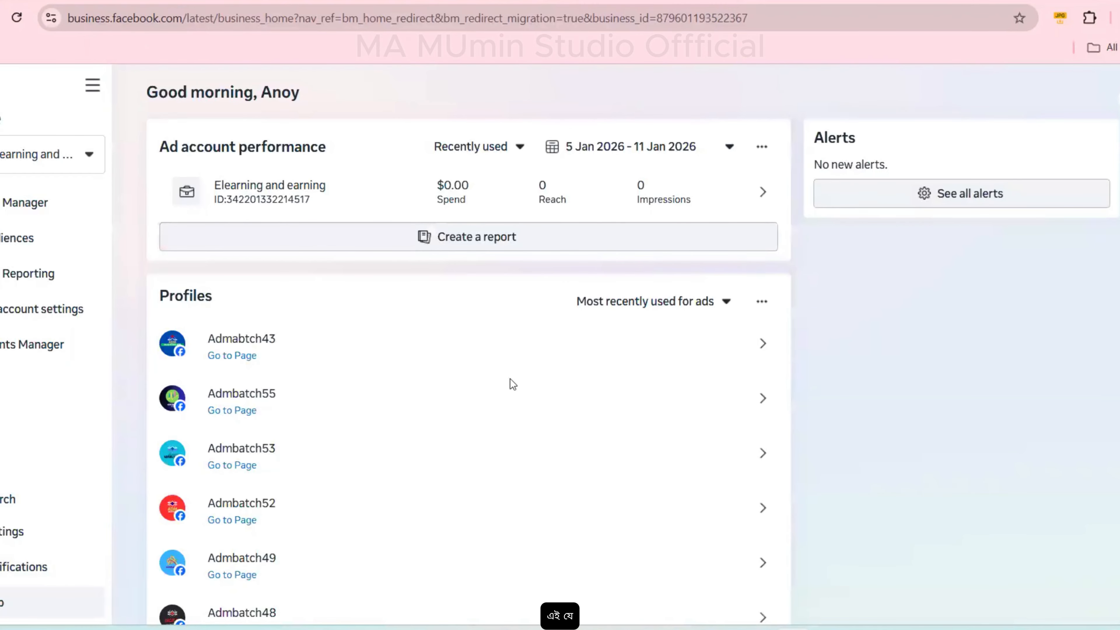
Examine the Business Manager home page, including its ad account performance and Profiles sections.
{"action": "scroll", "coordinate": [195, 251], "scroll_direction": "down", "scroll_amount": 3}
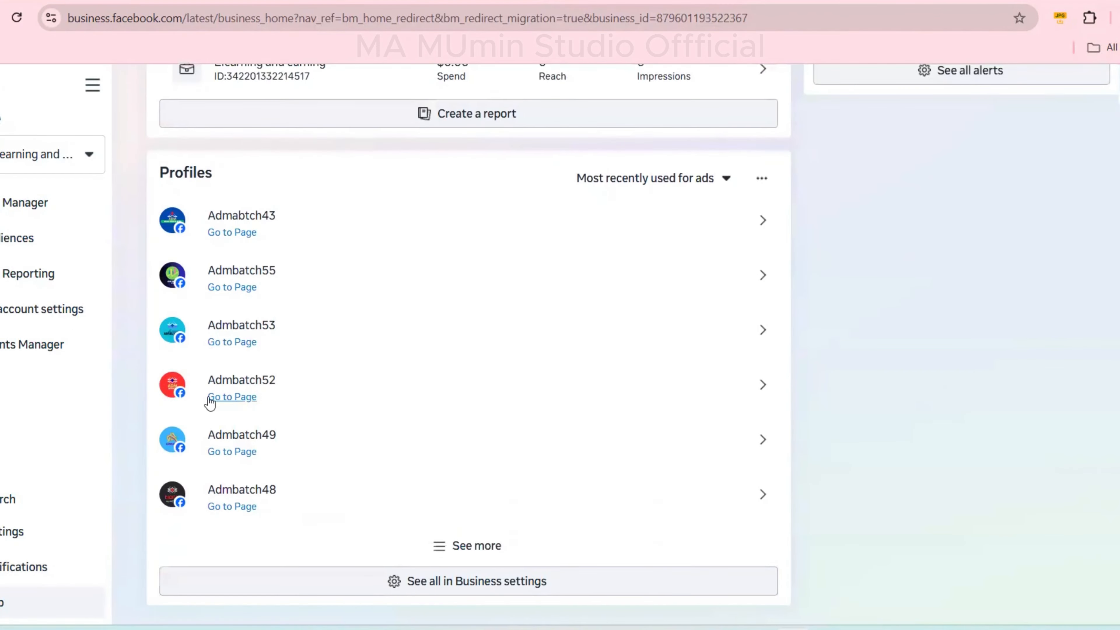
{"action": "scroll", "coordinate": [210, 400], "scroll_direction": "up", "scroll_amount": 3}
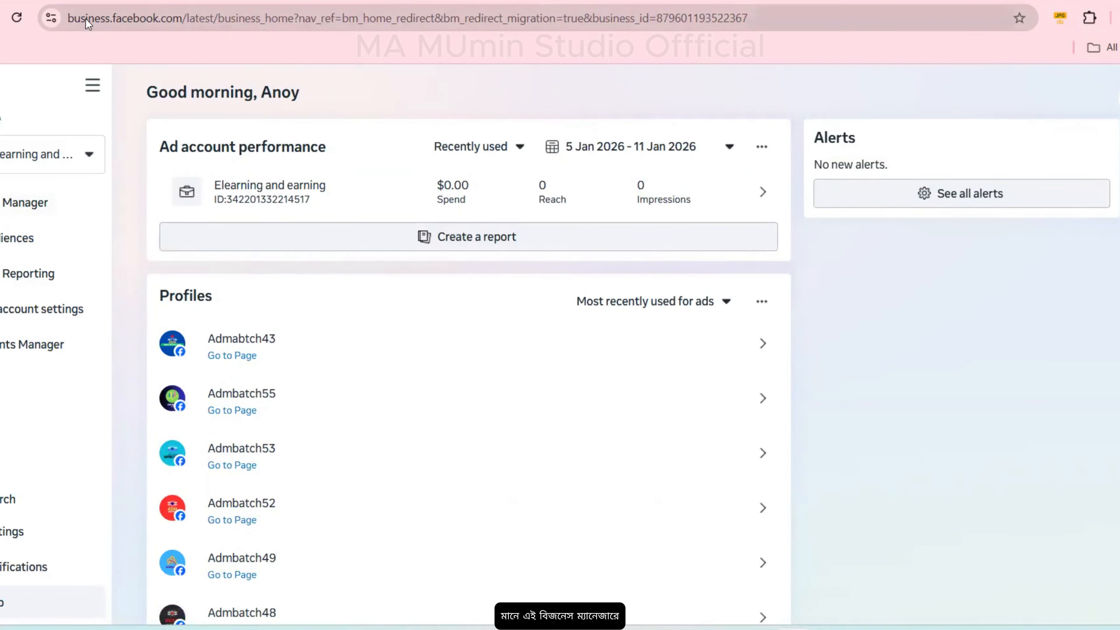
{"action": "scroll", "coordinate": [199, 452], "scroll_direction": "down", "scroll_amount": 3}
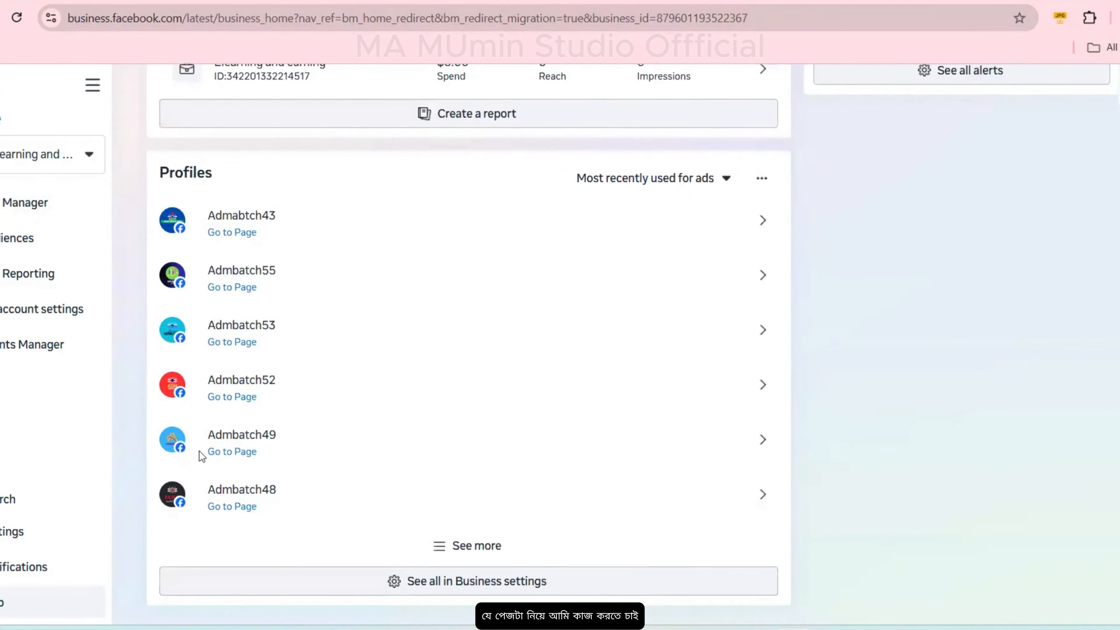
{"action": "scroll", "coordinate": [196, 482], "scroll_direction": "up", "scroll_amount": 3}
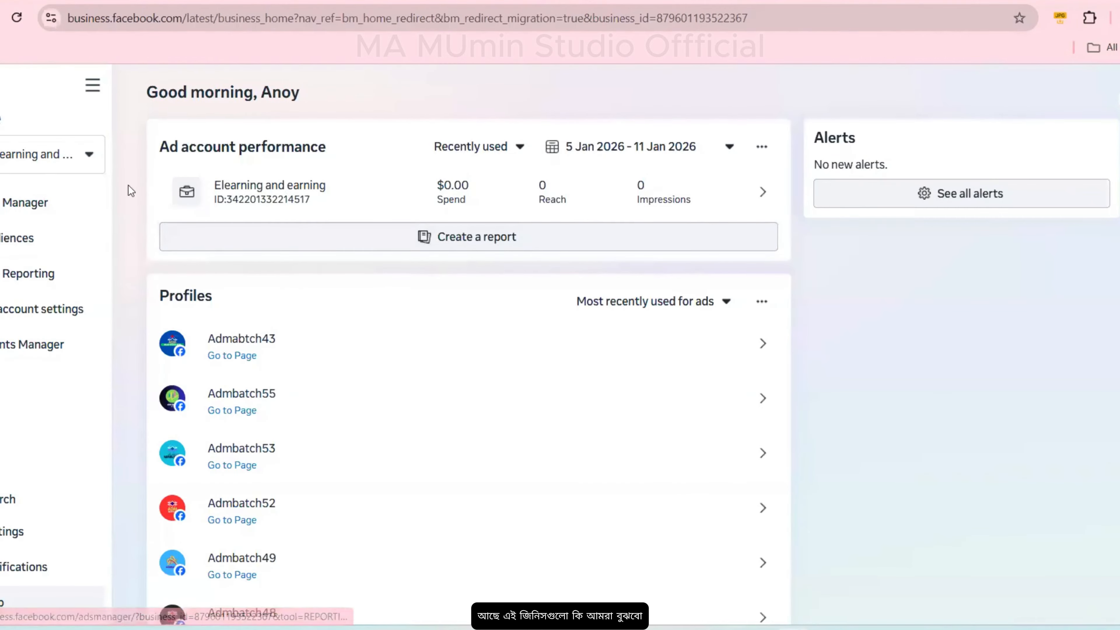
{"action": "scroll", "coordinate": [498, 417], "scroll_direction": "down", "scroll_amount": 3}
{"action": "scroll", "coordinate": [483, 396], "scroll_direction": "up", "scroll_amount": 3}
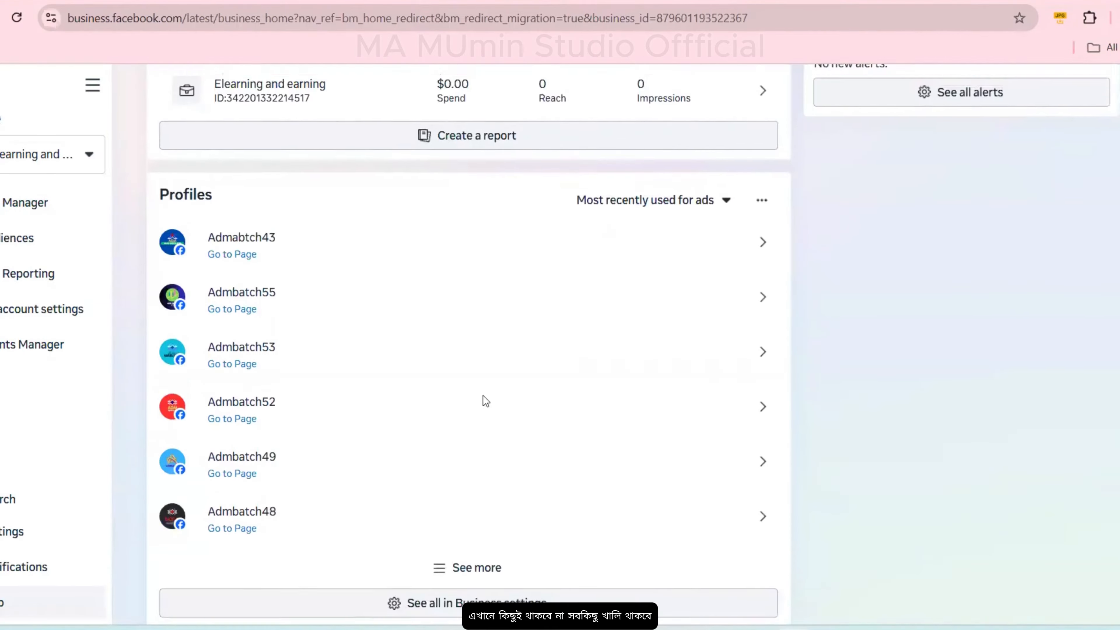
{"action": "scroll", "coordinate": [449, 315], "scroll_direction": "down", "scroll_amount": 3}
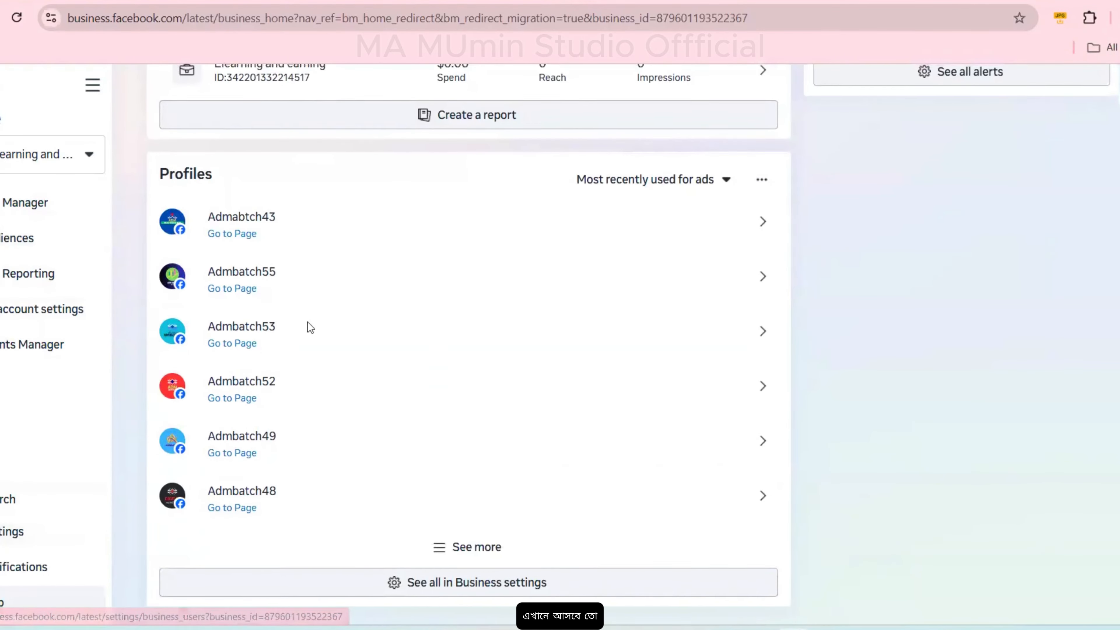
{"action": "scroll", "coordinate": [309, 340], "scroll_direction": "up", "scroll_amount": 3}
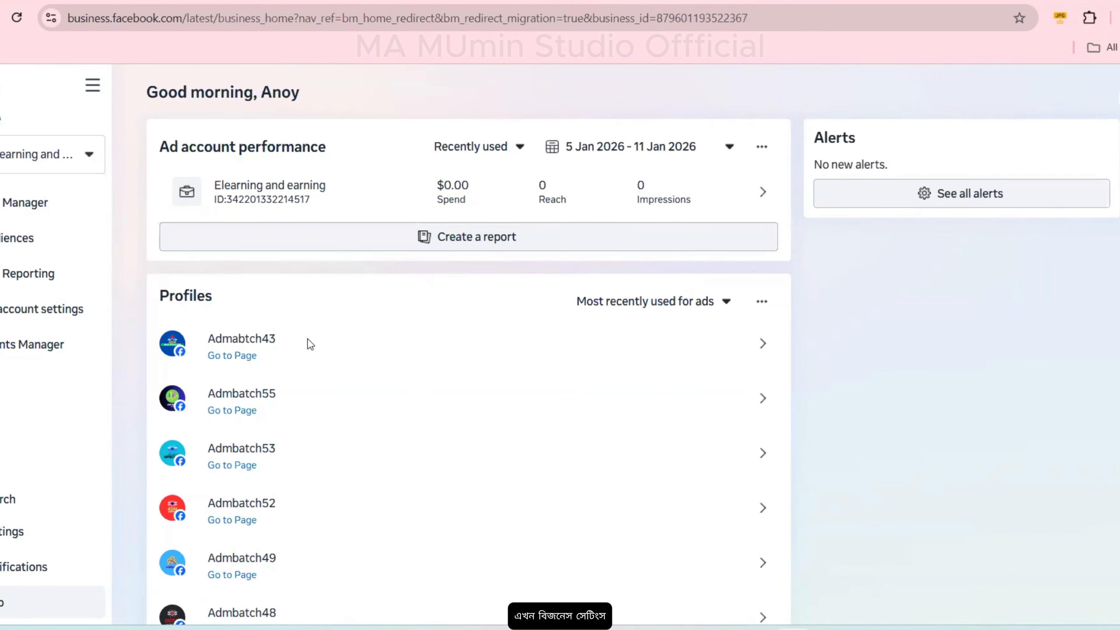
Open the settings of the Elearning and earning portfolio and look through all the settings categories.
{"action": "left_click", "coordinate": [94, 84]}
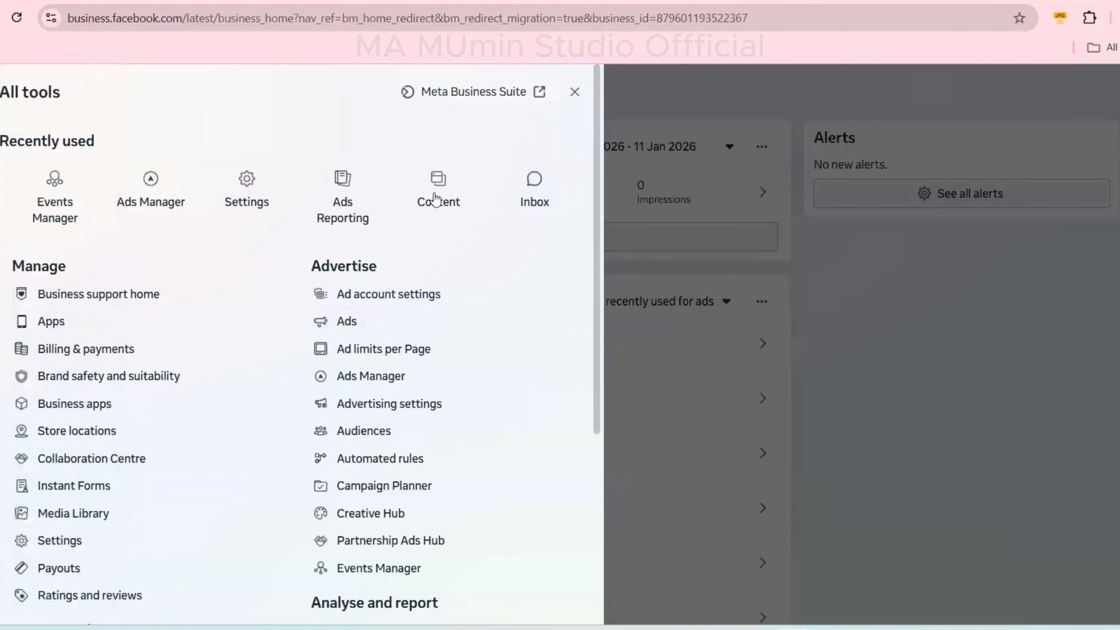
{"action": "left_click", "coordinate": [255, 200]}
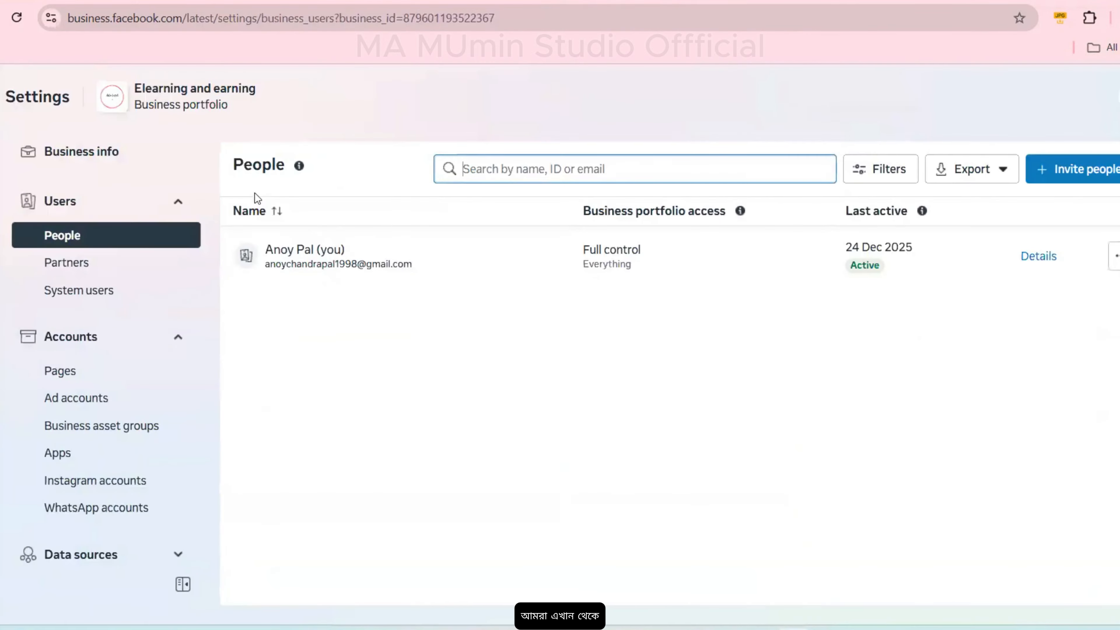
{"action": "scroll", "coordinate": [173, 380], "scroll_direction": "down", "scroll_amount": 7}
{"action": "scroll", "coordinate": [173, 380], "scroll_direction": "down", "scroll_amount": 4}
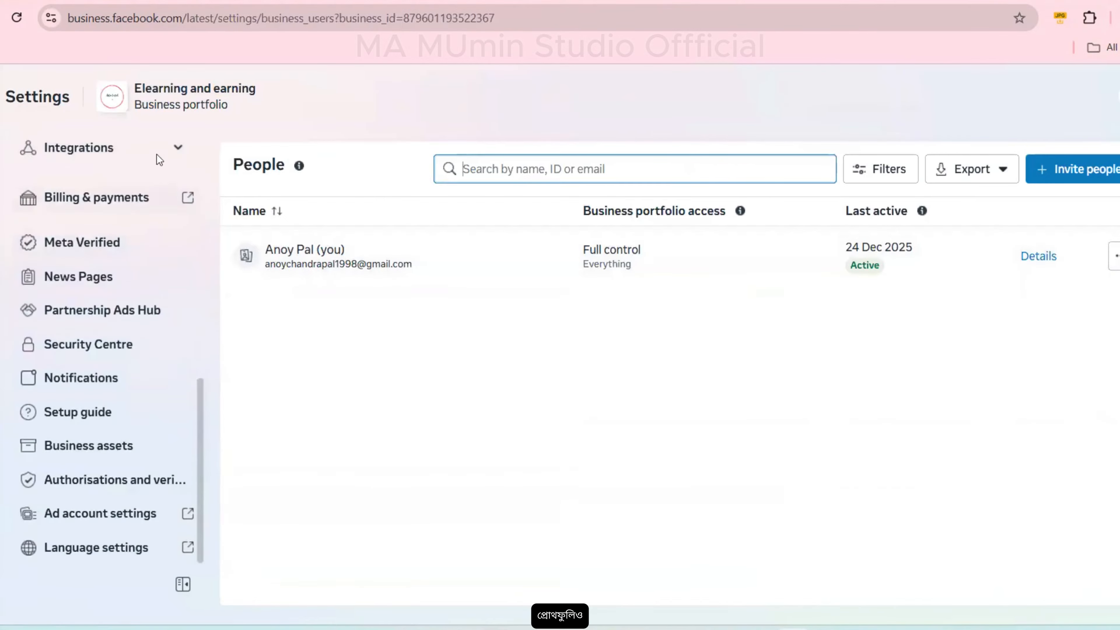
{"action": "scroll", "coordinate": [147, 190], "scroll_direction": "up", "scroll_amount": 11}
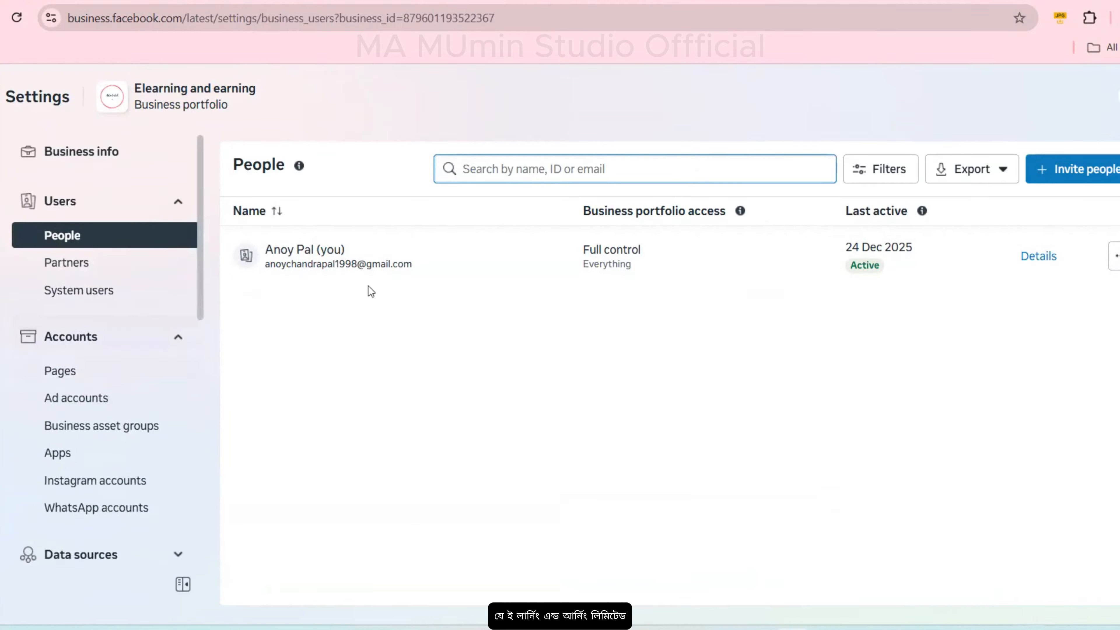
{"action": "scroll", "coordinate": [82, 335], "scroll_direction": "down", "scroll_amount": 12}
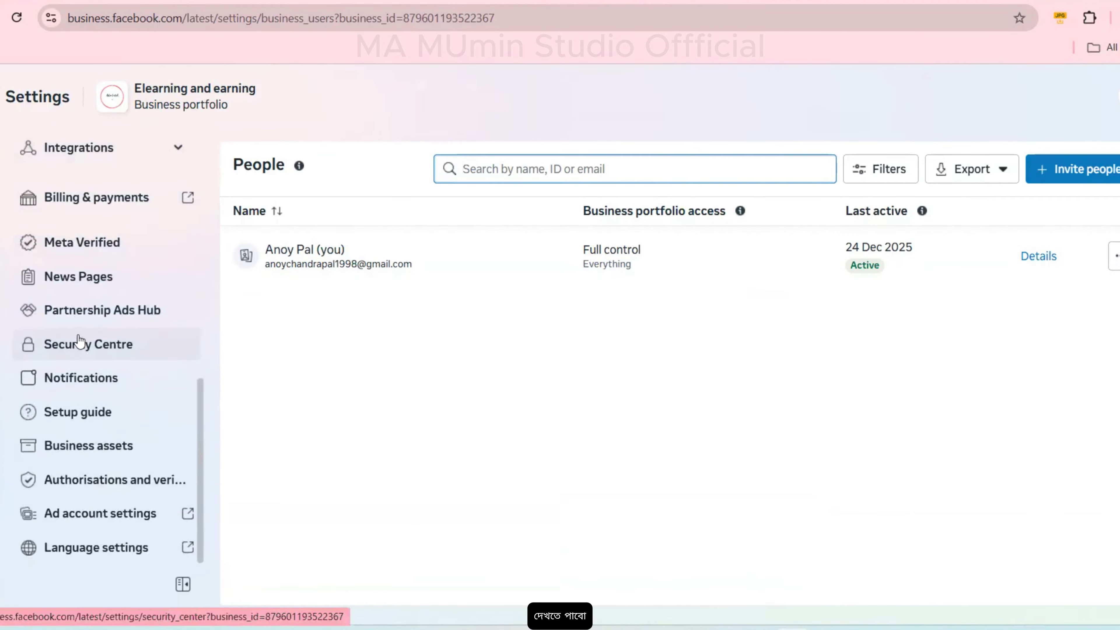
{"action": "scroll", "coordinate": [82, 340], "scroll_direction": "up", "scroll_amount": 10}
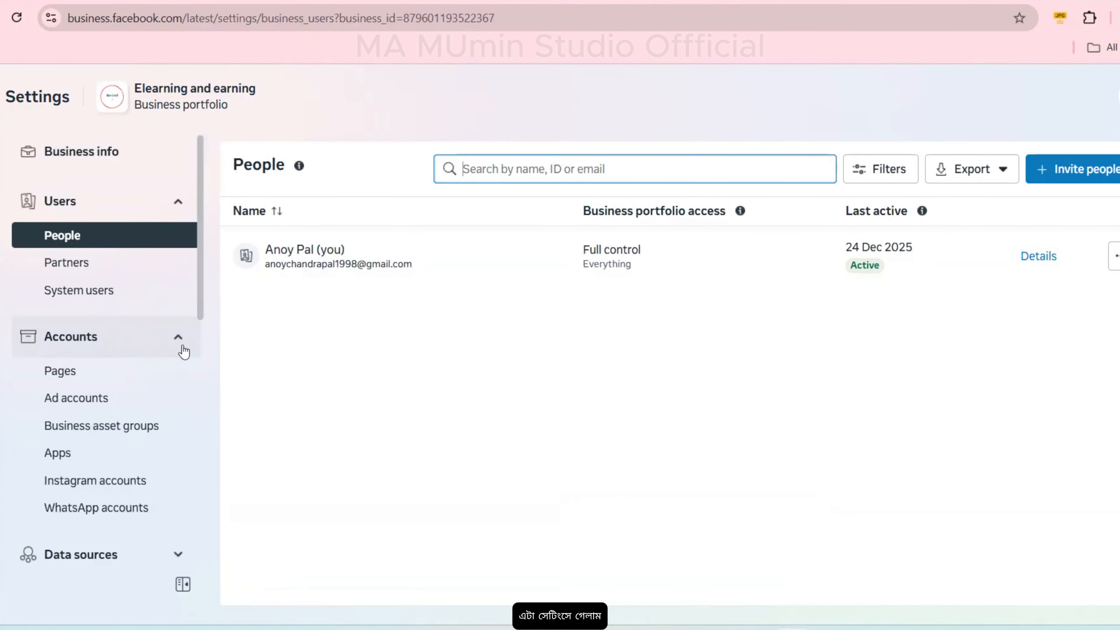
{"action": "scroll", "coordinate": [194, 370], "scroll_direction": "down", "scroll_amount": 10}
{"action": "scroll", "coordinate": [196, 390], "scroll_direction": "up", "scroll_amount": 10}
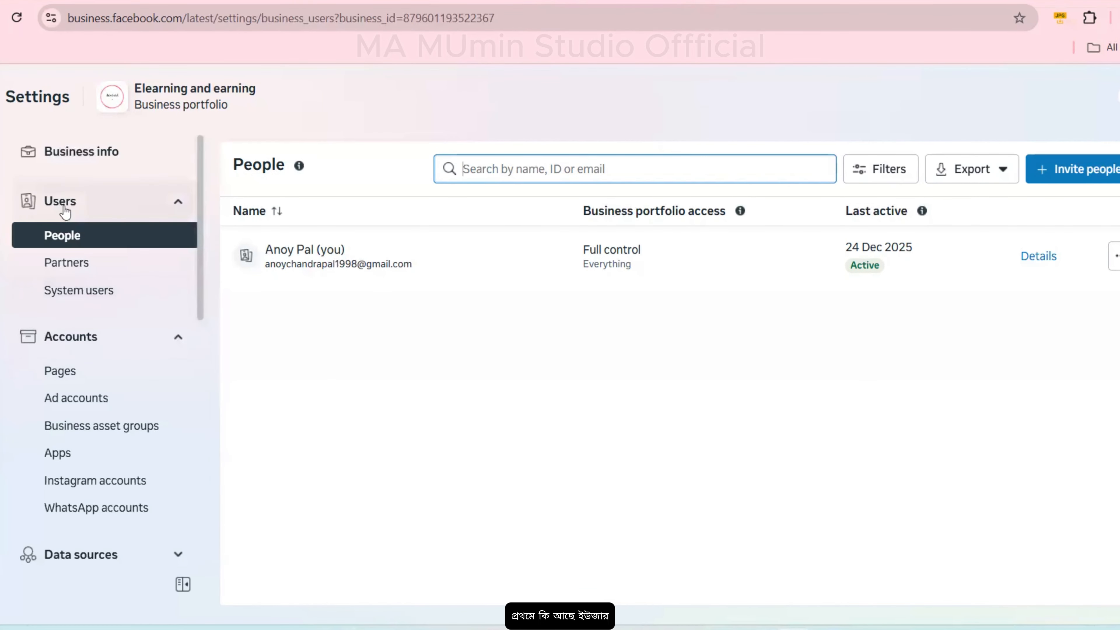
Open the portfolio's business info and examine its identity, business details and business verification status.
{"action": "left_click", "coordinate": [82, 154]}
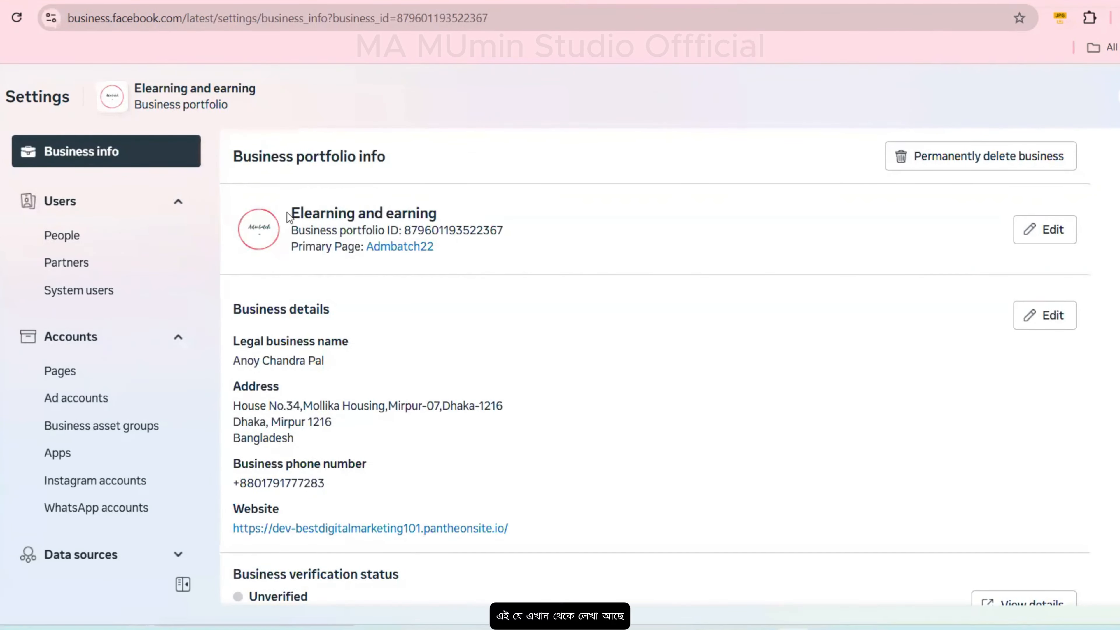
{"action": "left_click_drag", "start_coordinate": [295, 213], "coordinate": [532, 253]}
{"action": "left_click", "coordinate": [349, 366]}
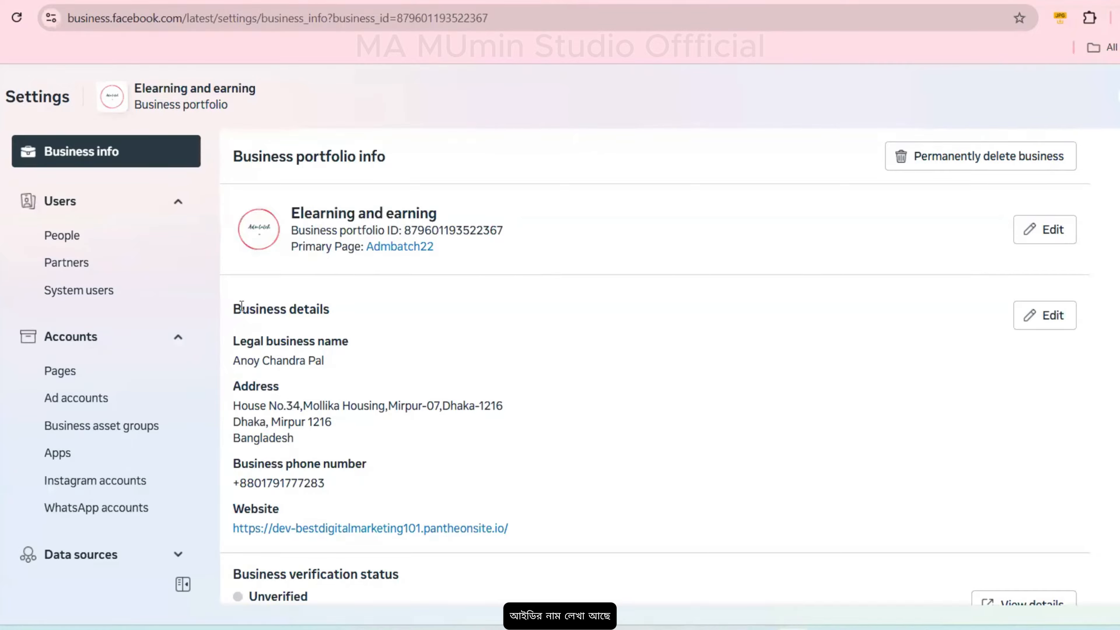
{"action": "scroll", "coordinate": [386, 354], "scroll_direction": "down", "scroll_amount": 5}
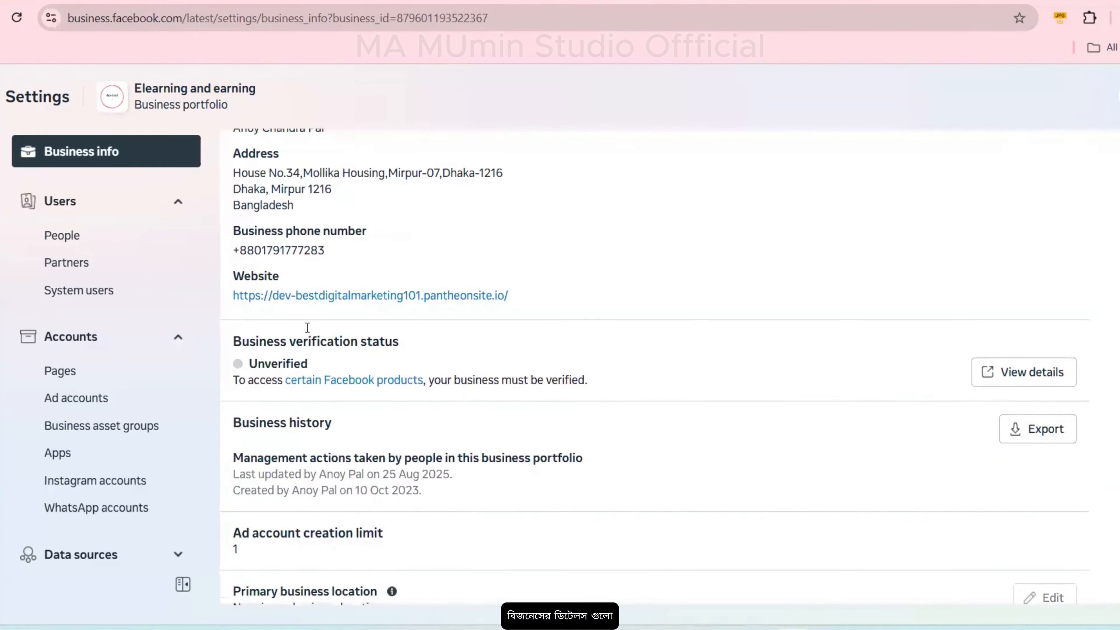
{"action": "scroll", "coordinate": [350, 326], "scroll_direction": "down", "scroll_amount": 2}
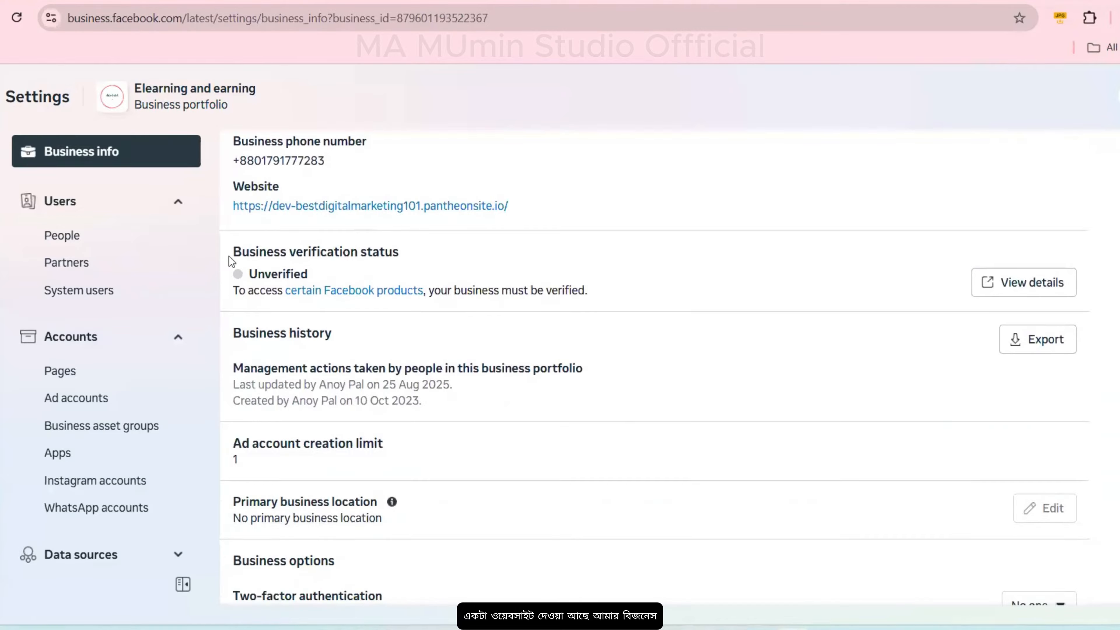
{"action": "left_click_drag", "start_coordinate": [231, 254], "coordinate": [409, 257]}
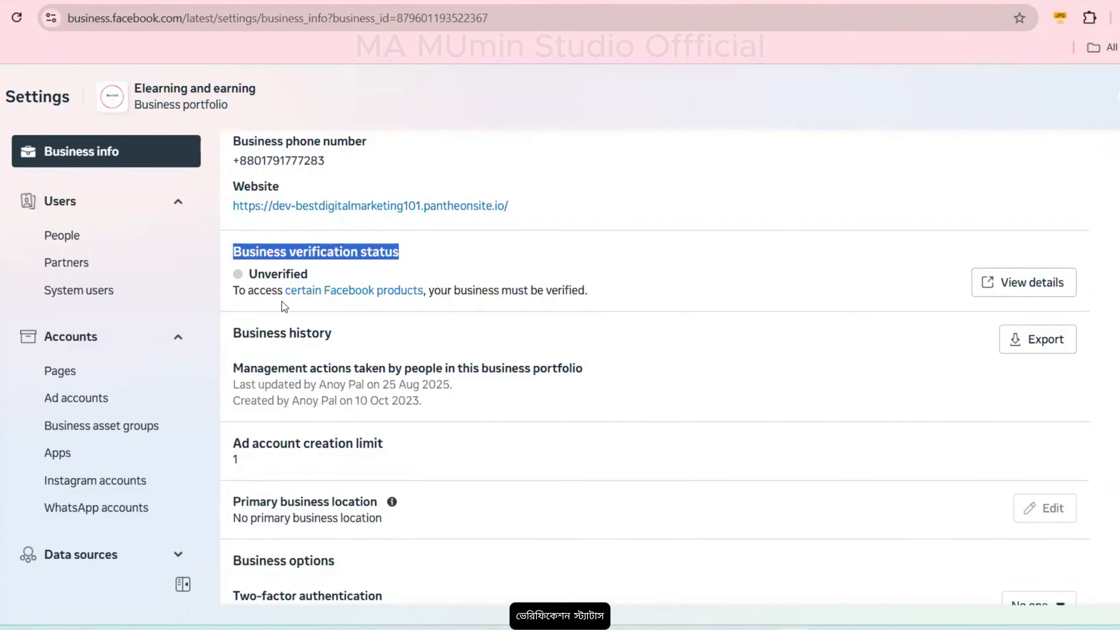
Review the ad account creation limit, primary business location, business options and My info sections of the business info.
{"action": "scroll", "coordinate": [289, 331], "scroll_direction": "down", "scroll_amount": 3}
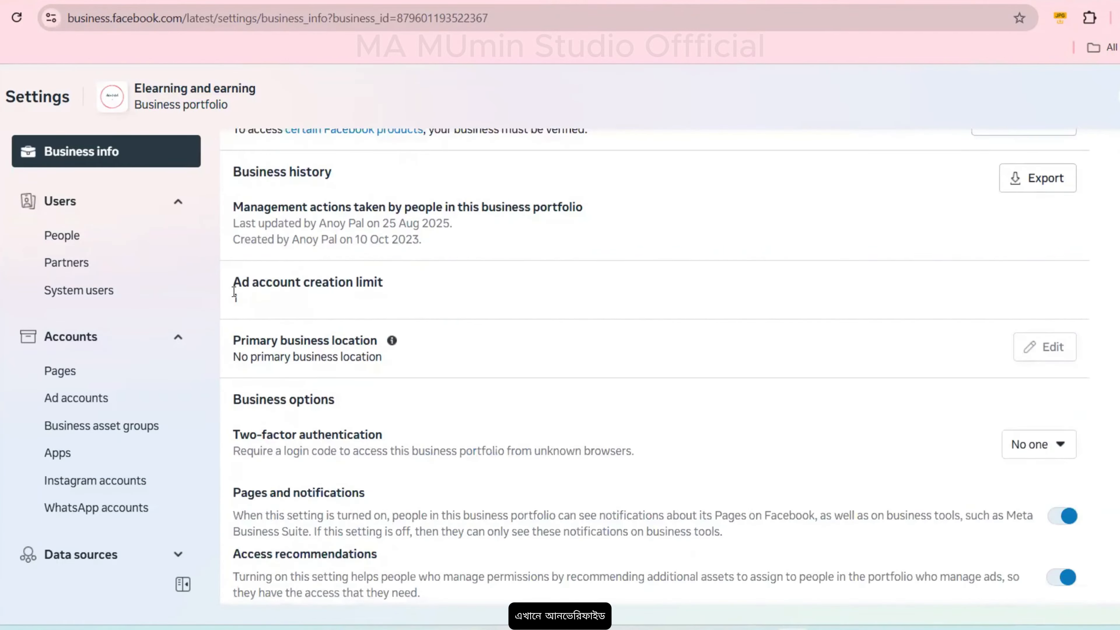
{"action": "left_click_drag", "start_coordinate": [232, 281], "coordinate": [338, 308]}
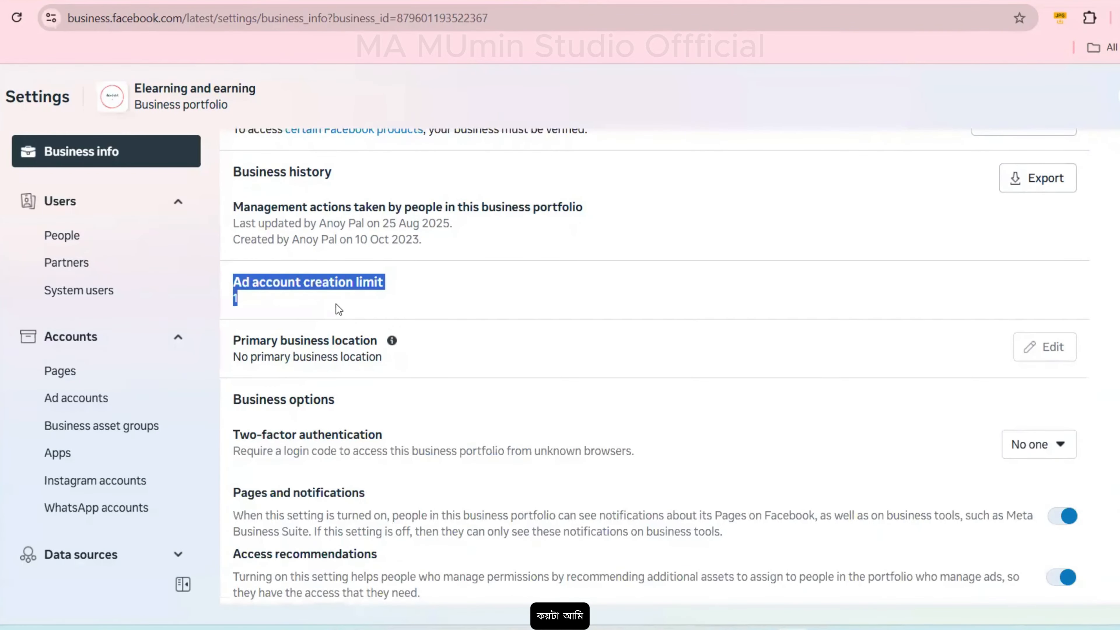
{"action": "left_click", "coordinate": [342, 318]}
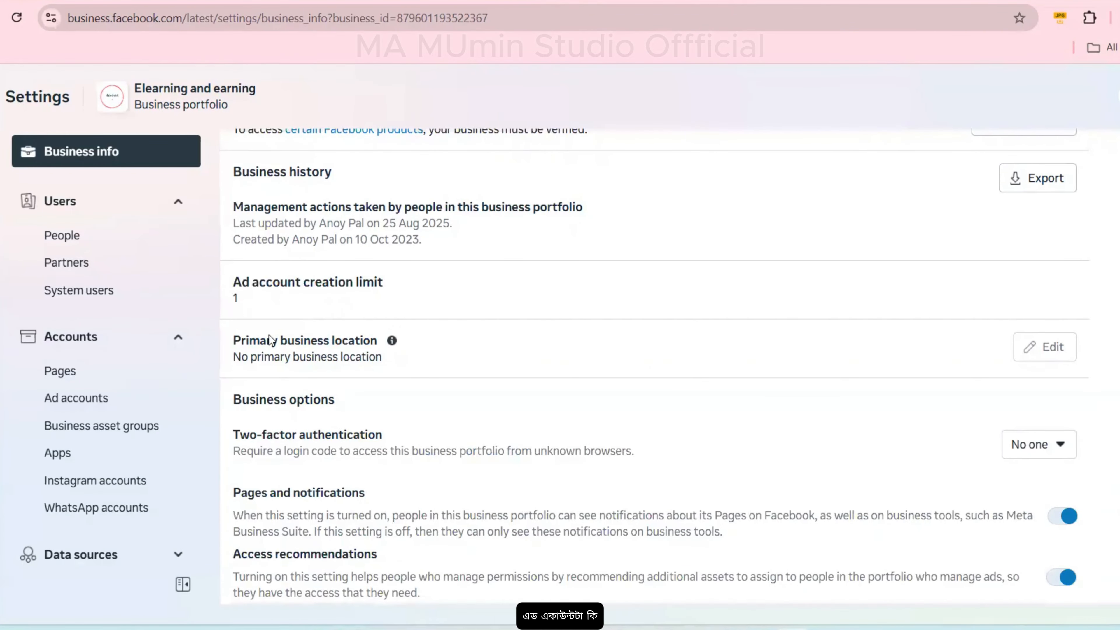
{"action": "scroll", "coordinate": [303, 351], "scroll_direction": "down", "scroll_amount": 3}
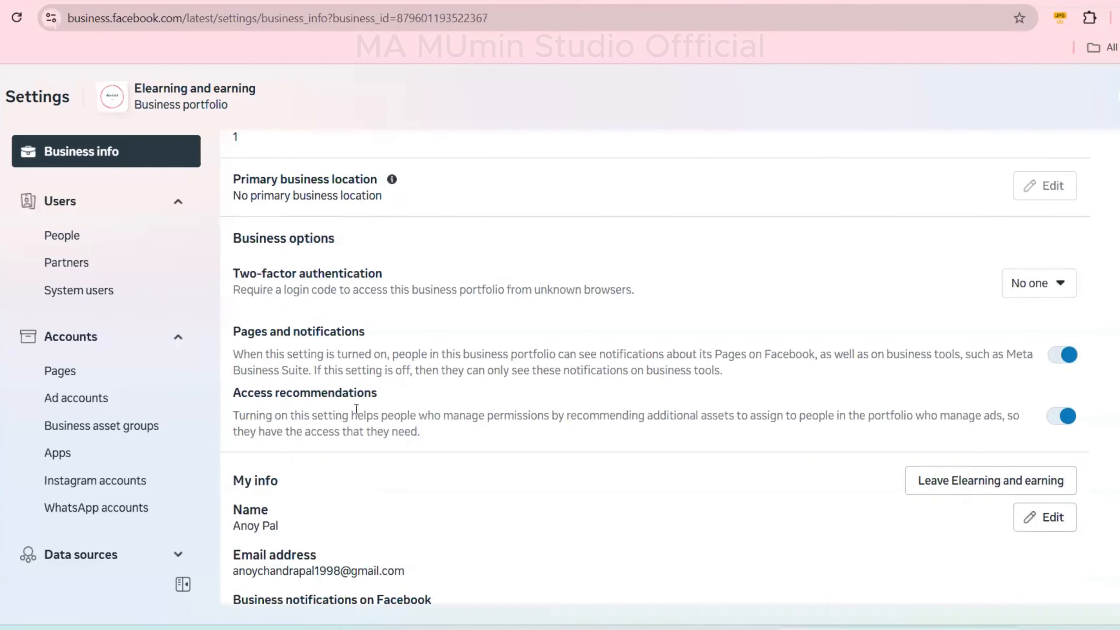
{"action": "scroll", "coordinate": [353, 417], "scroll_direction": "down", "scroll_amount": 1}
{"action": "scroll", "coordinate": [353, 417], "scroll_direction": "up", "scroll_amount": 10}
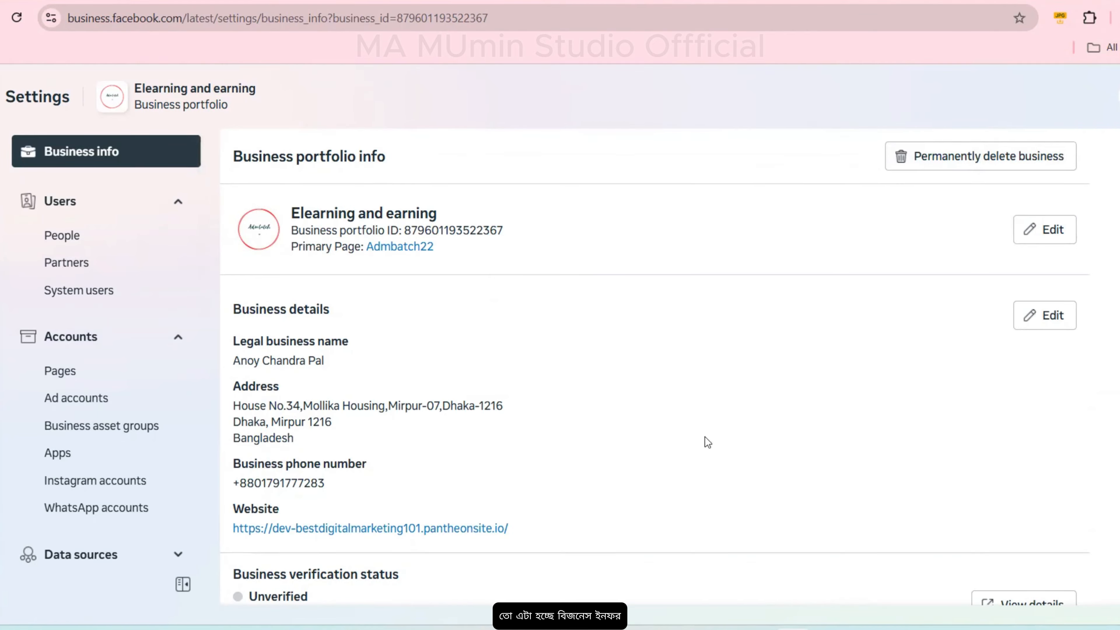
Open the portfolio's People list and check the available business portfolios in the portfolio switcher.
{"action": "left_click", "coordinate": [81, 235]}
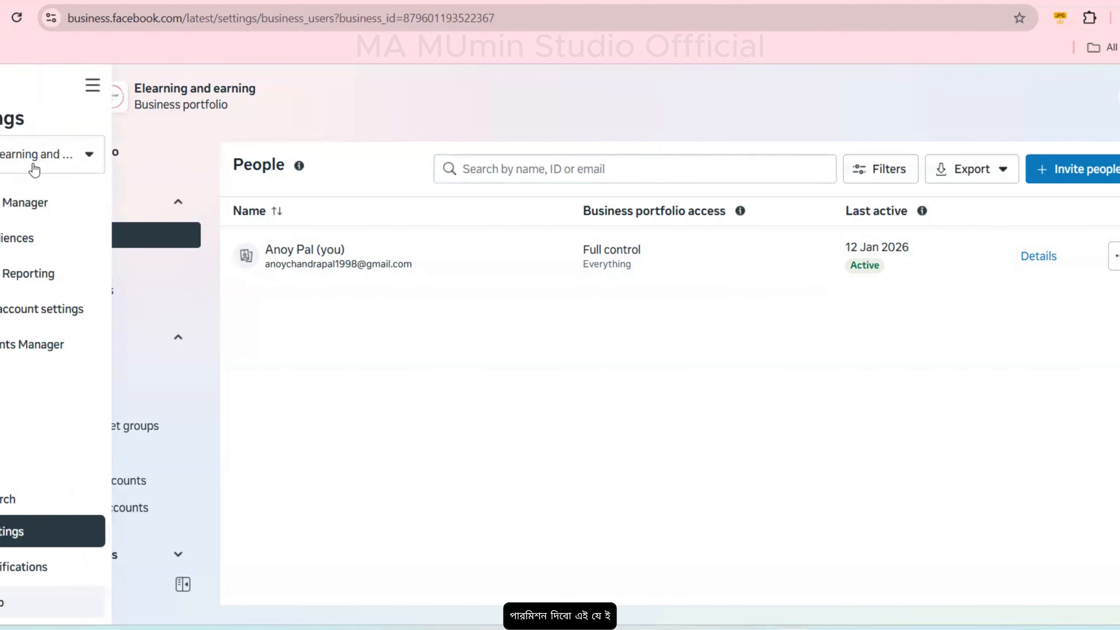
{"action": "left_click", "coordinate": [31, 168]}
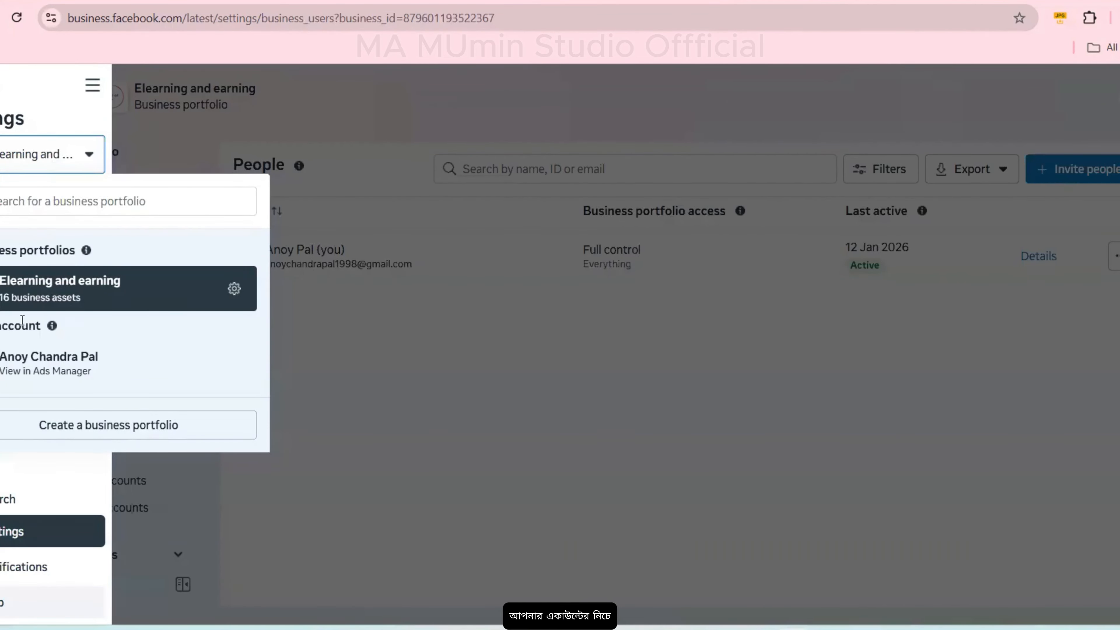
{"action": "left_click", "coordinate": [388, 401]}
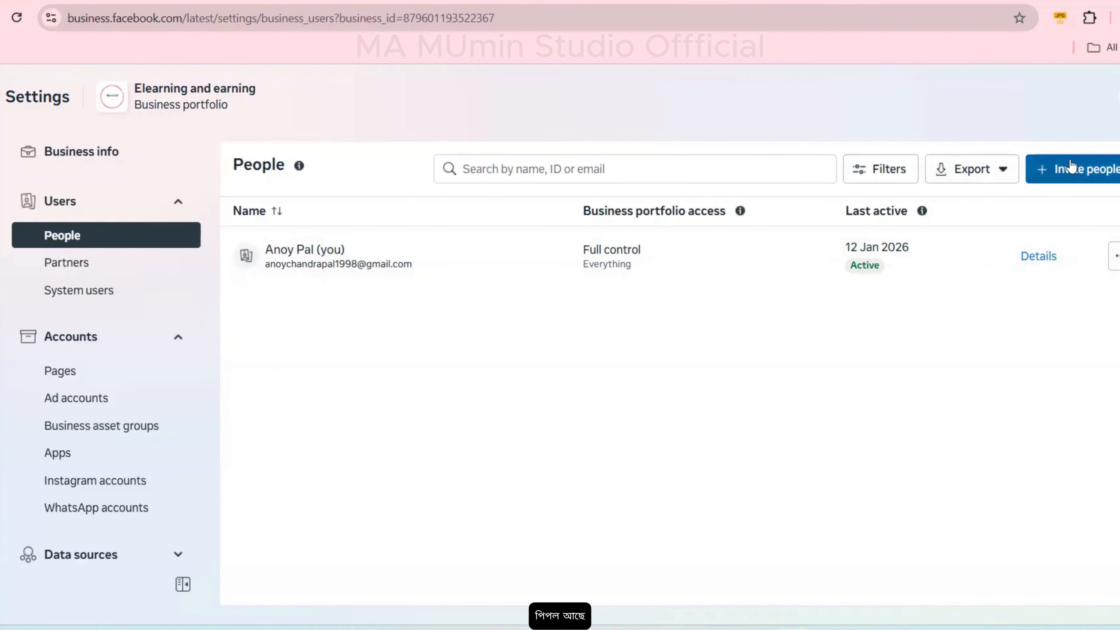
Open the form for inviting people to the portfolio, check its email and temporary access settings, and close it without inviting anyone.
{"action": "left_click", "coordinate": [1068, 171]}
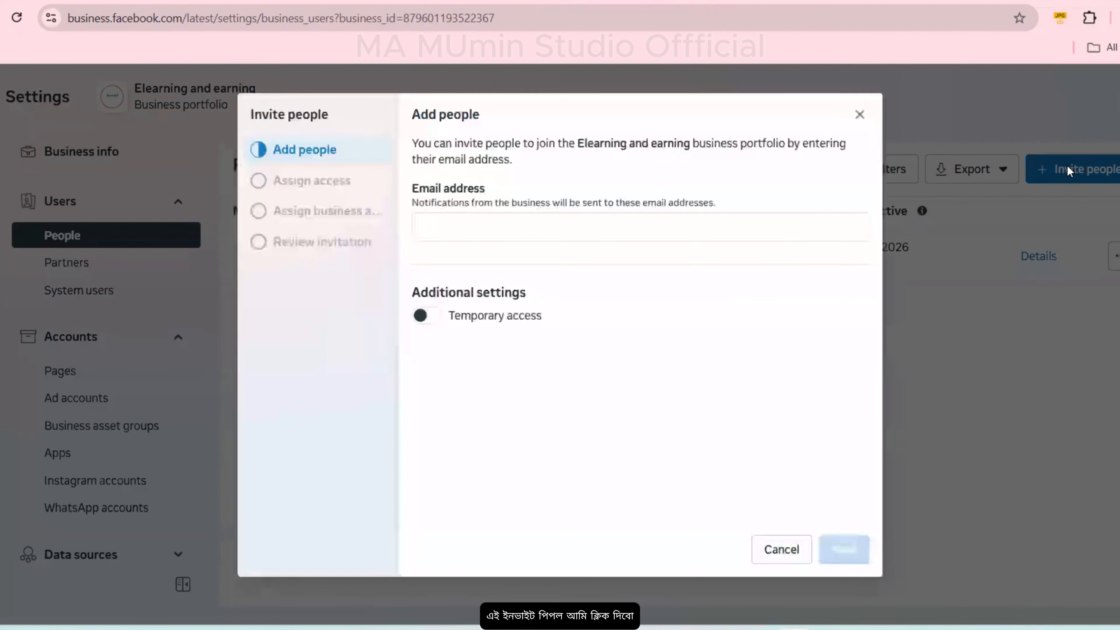
{"action": "left_click", "coordinate": [457, 226]}
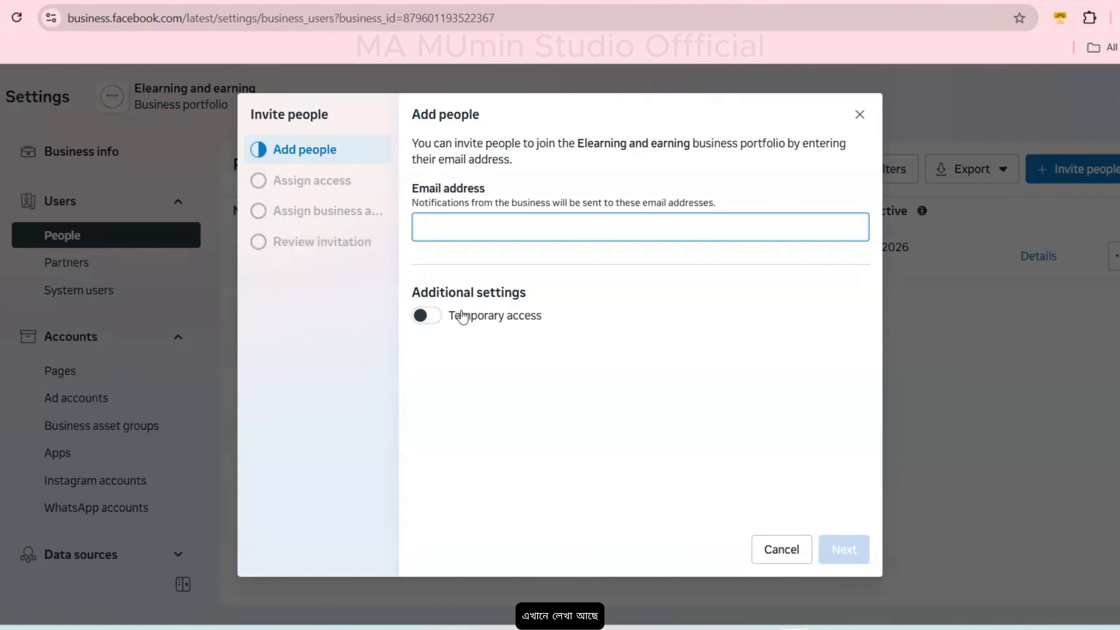
{"action": "left_click", "coordinate": [438, 316]}
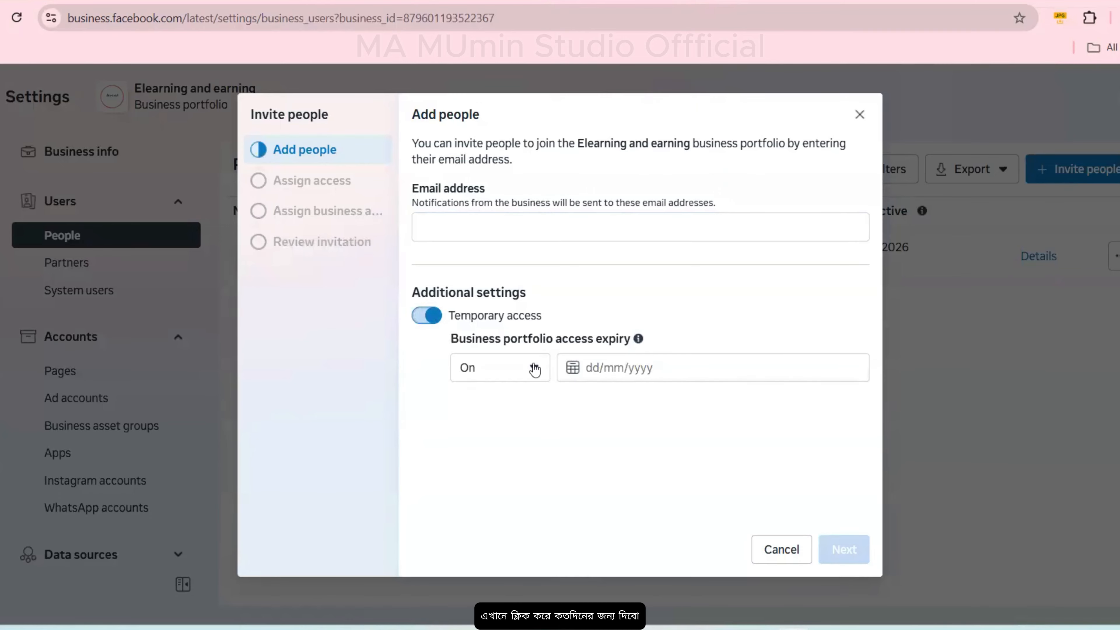
{"action": "left_click", "coordinate": [439, 315]}
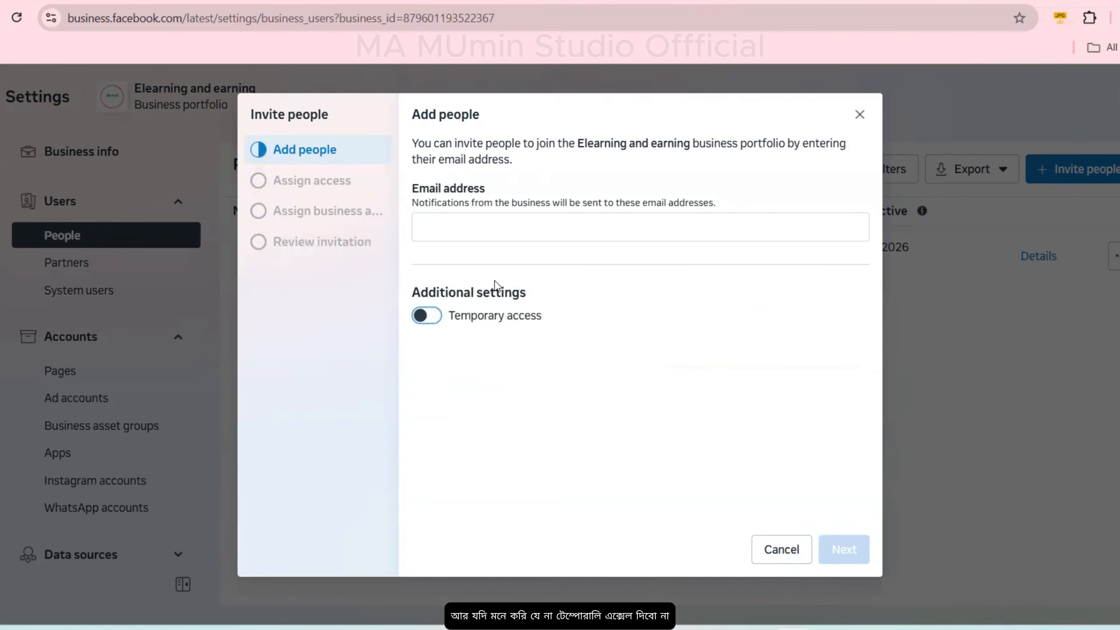
{"action": "left_click", "coordinate": [504, 219]}
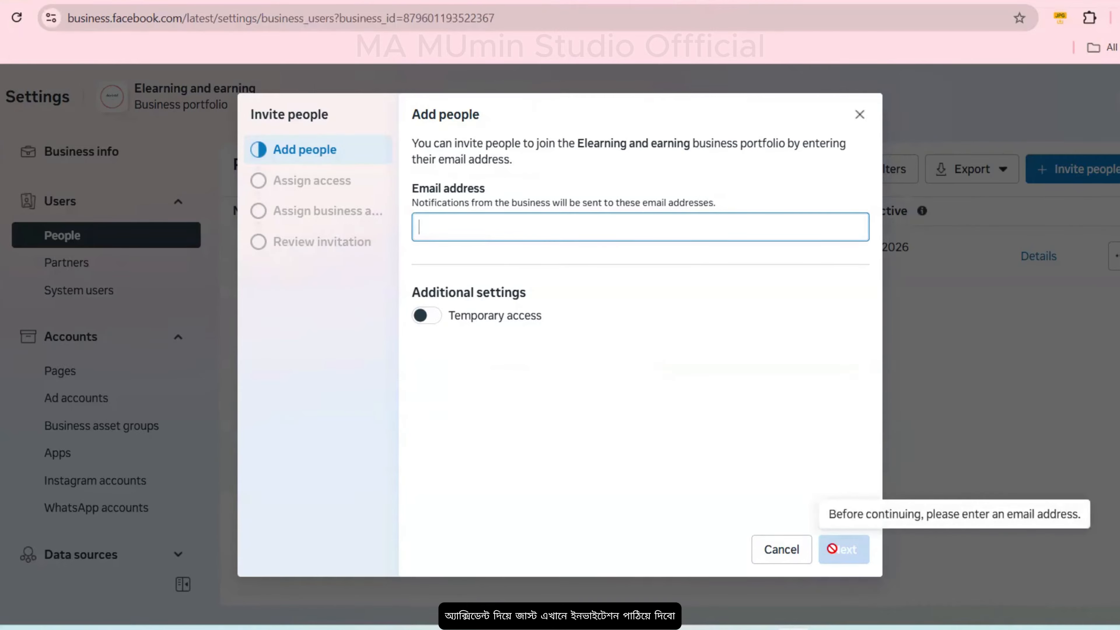
{"action": "left_click", "coordinate": [861, 113]}
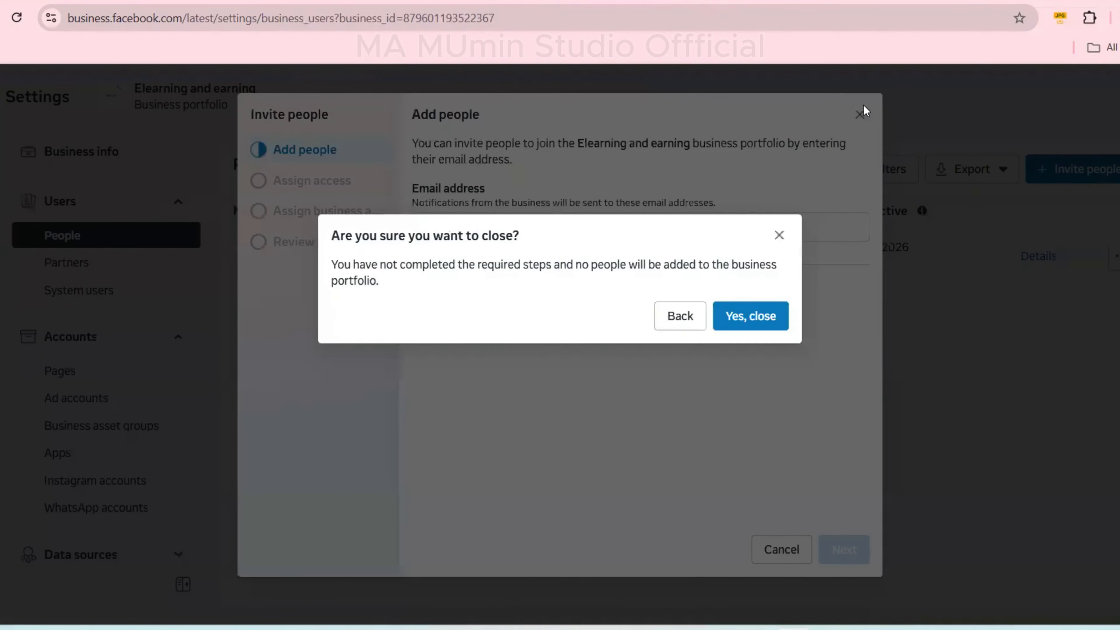
{"action": "left_click", "coordinate": [773, 324]}
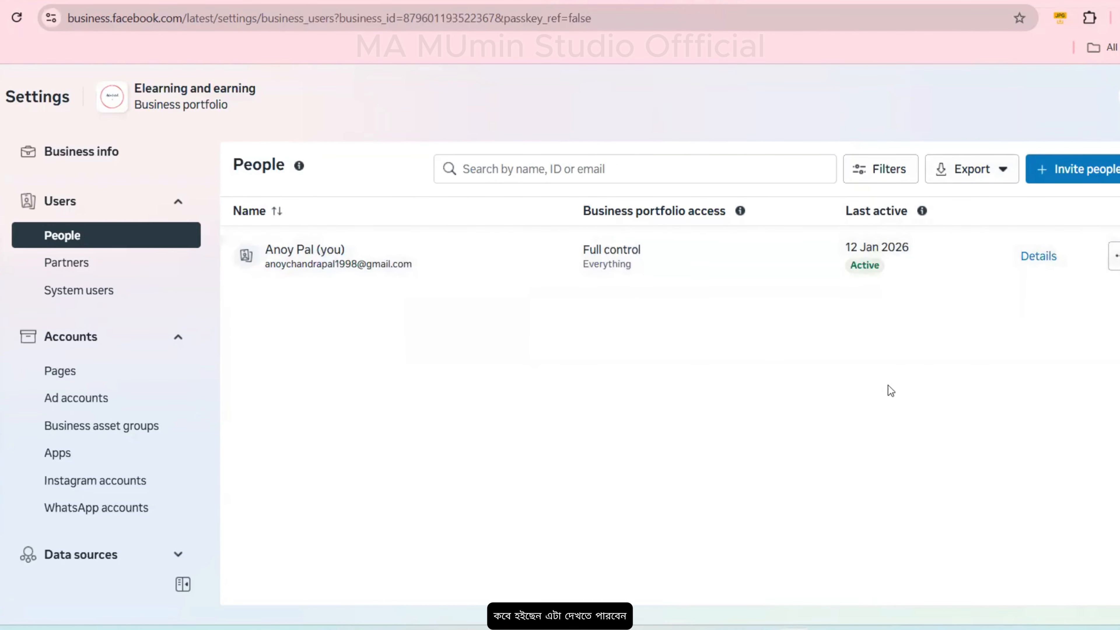
Read the explanation of business portfolio access levels and check the management options for the listed person.
{"action": "left_click", "coordinate": [740, 211]}
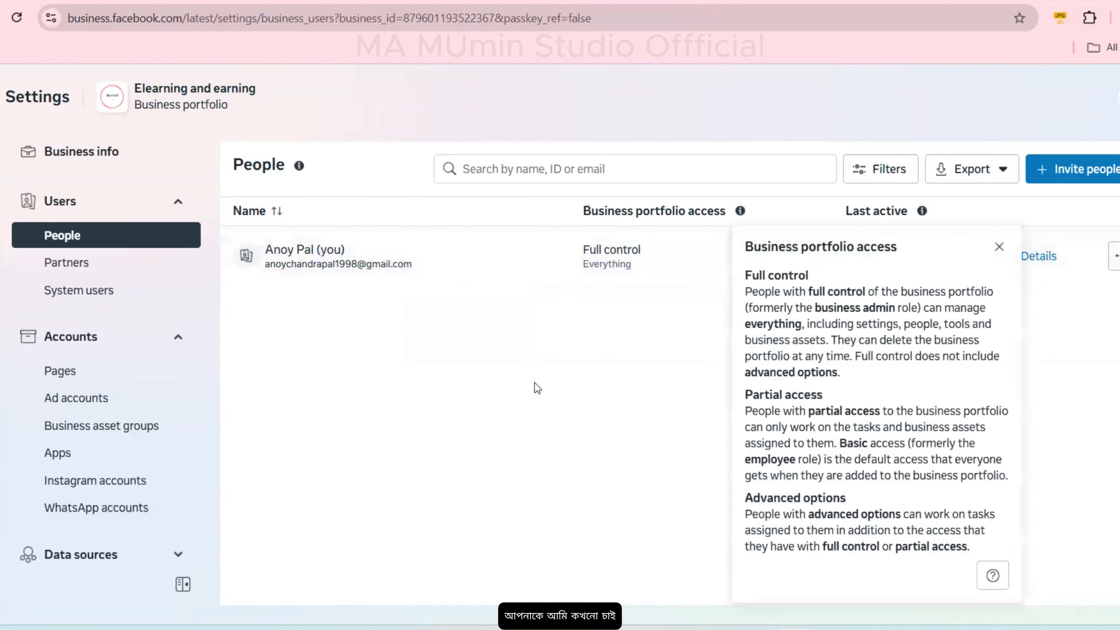
{"action": "left_click", "coordinate": [998, 247]}
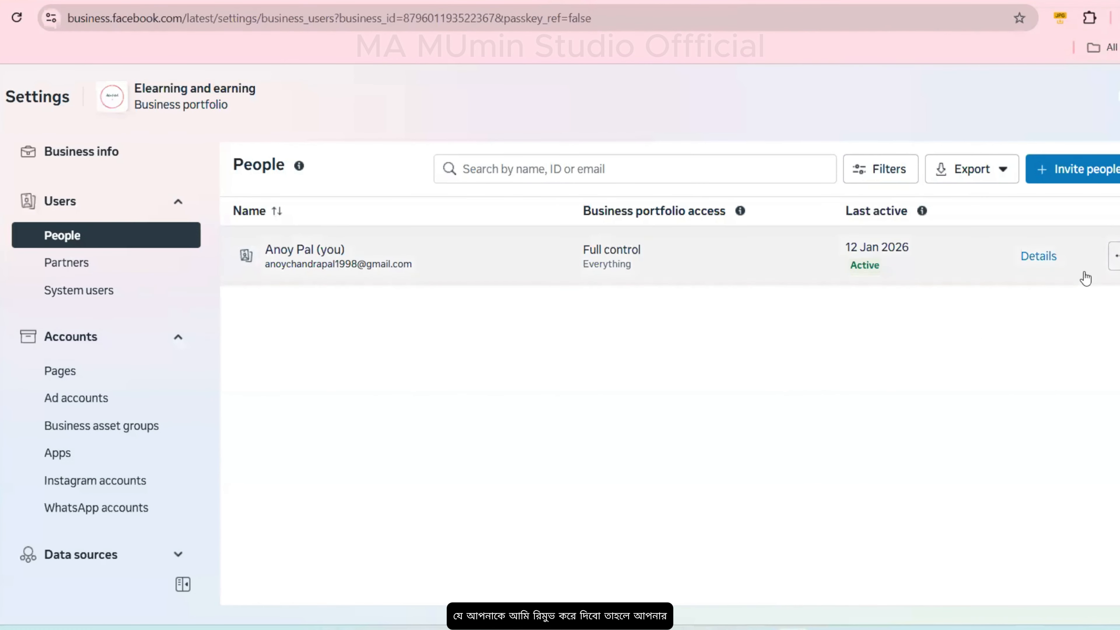
{"action": "left_click", "coordinate": [1111, 261]}
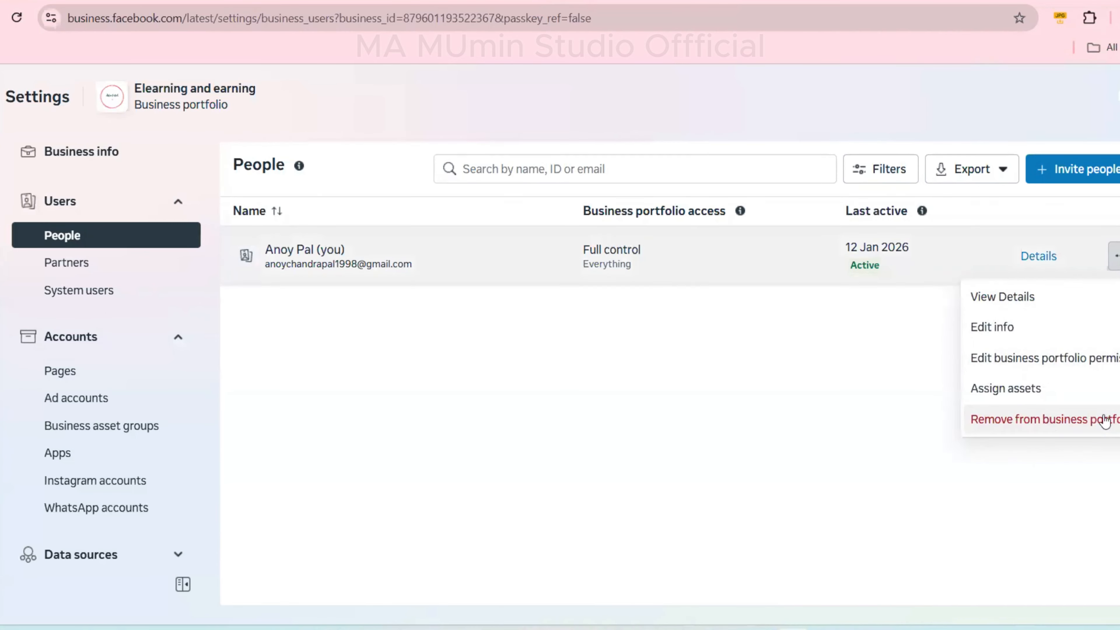
{"action": "left_click", "coordinate": [827, 364]}
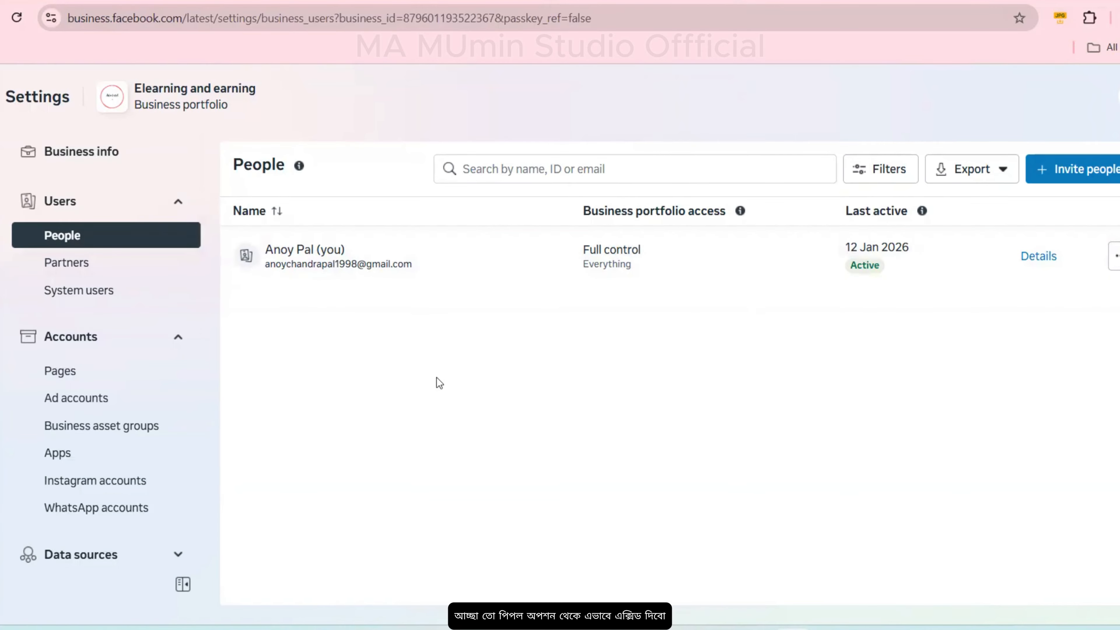
Open the portfolio's Partners list and read its note on requesting or sharing access to business assets.
{"action": "left_click", "coordinate": [90, 266]}
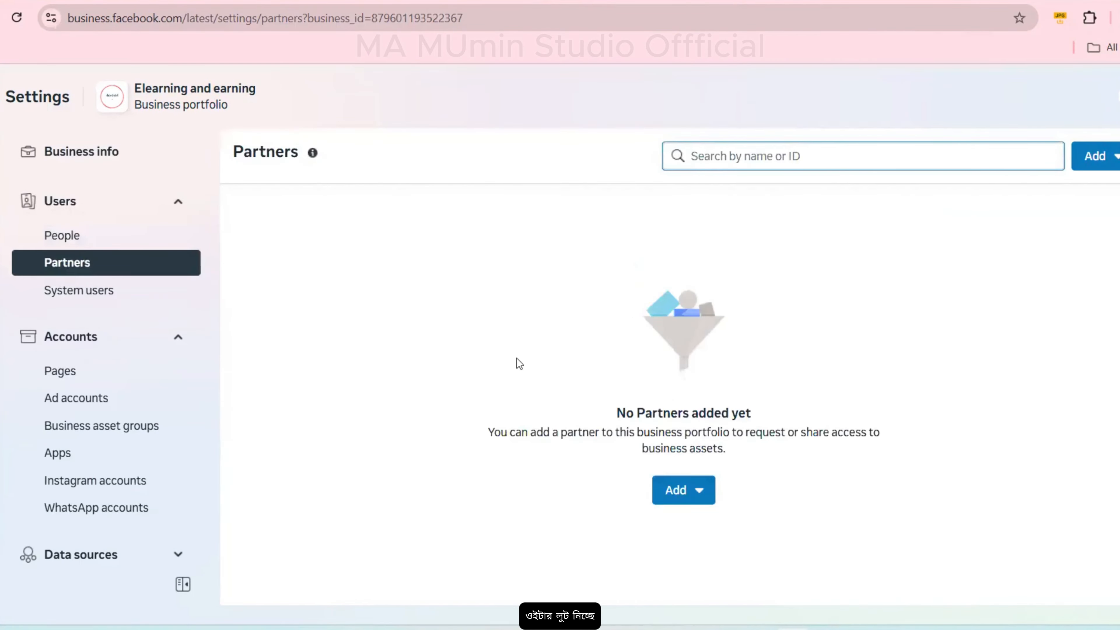
{"action": "left_click_drag", "start_coordinate": [602, 421], "coordinate": [804, 403]}
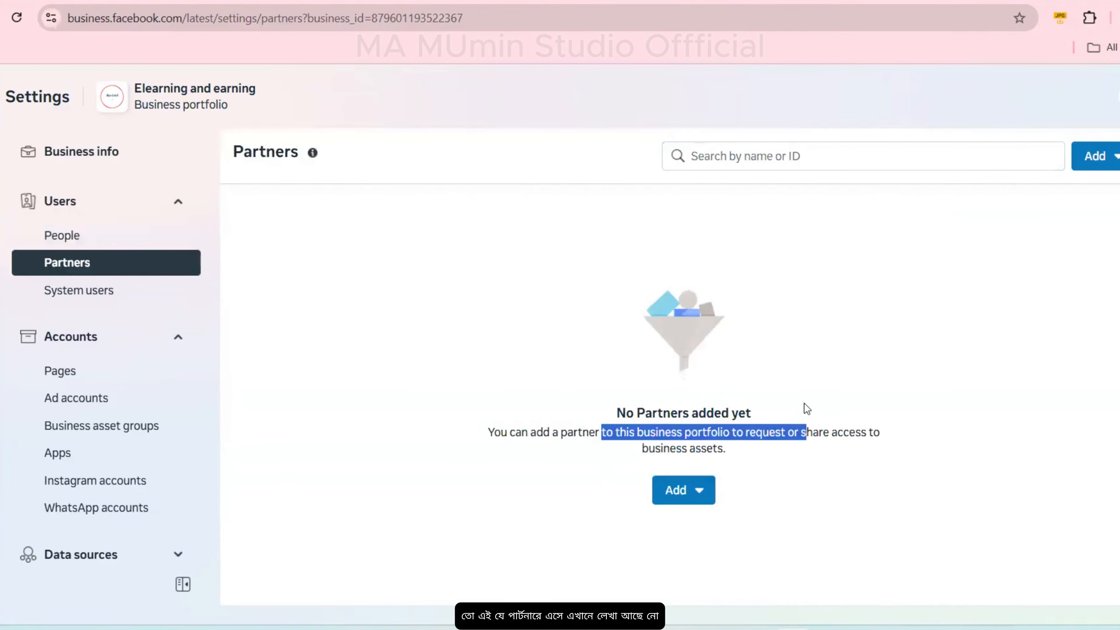
{"action": "left_click", "coordinate": [804, 404]}
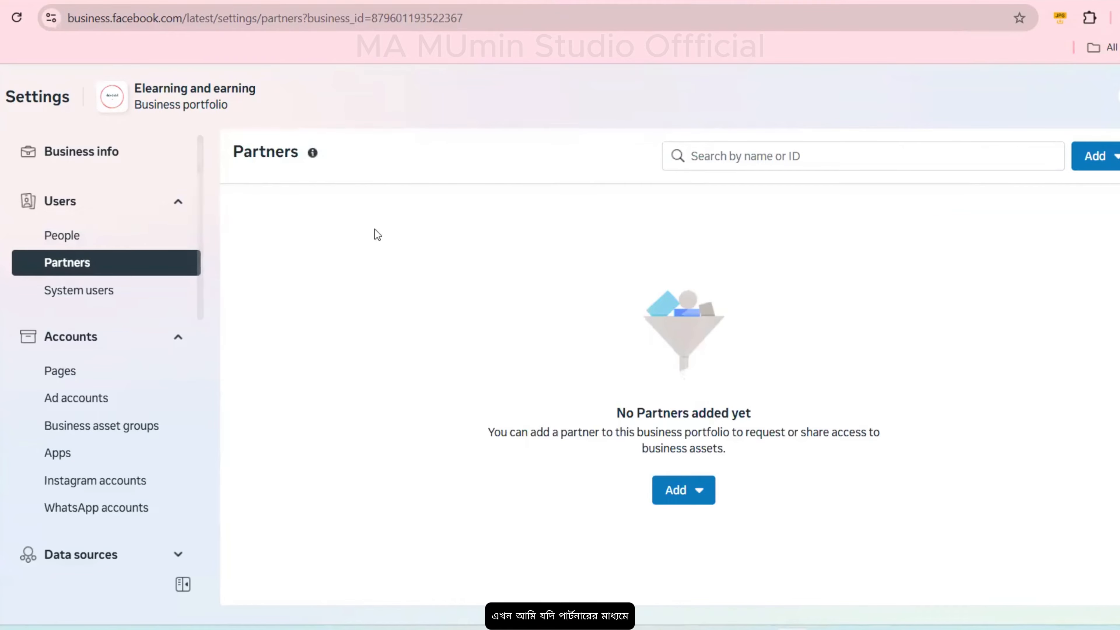
Open the form for giving a partner access to your assets, examine the partner business ID field, and close the form.
{"action": "left_click", "coordinate": [1100, 157]}
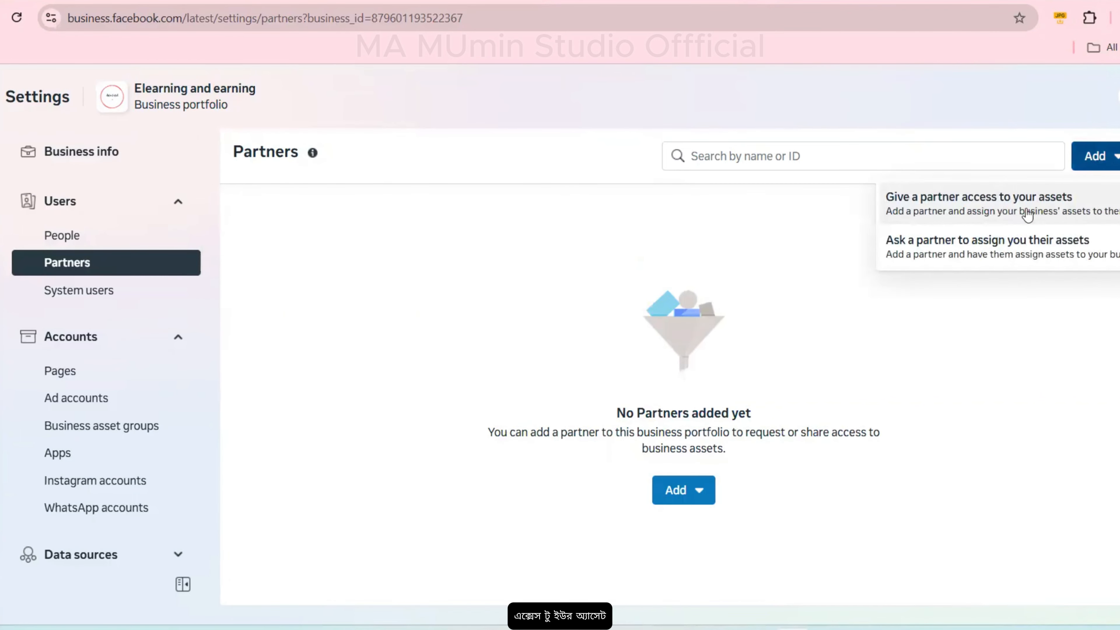
{"action": "left_click", "coordinate": [990, 213]}
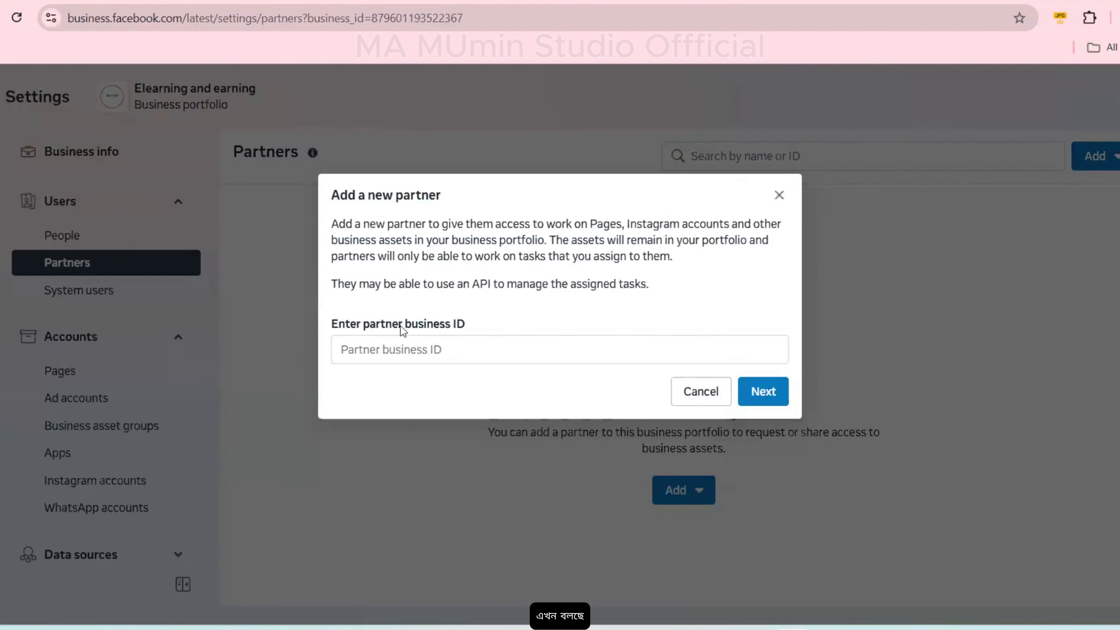
{"action": "left_click_drag", "start_coordinate": [403, 324], "coordinate": [511, 331]}
{"action": "left_click", "coordinate": [422, 353]}
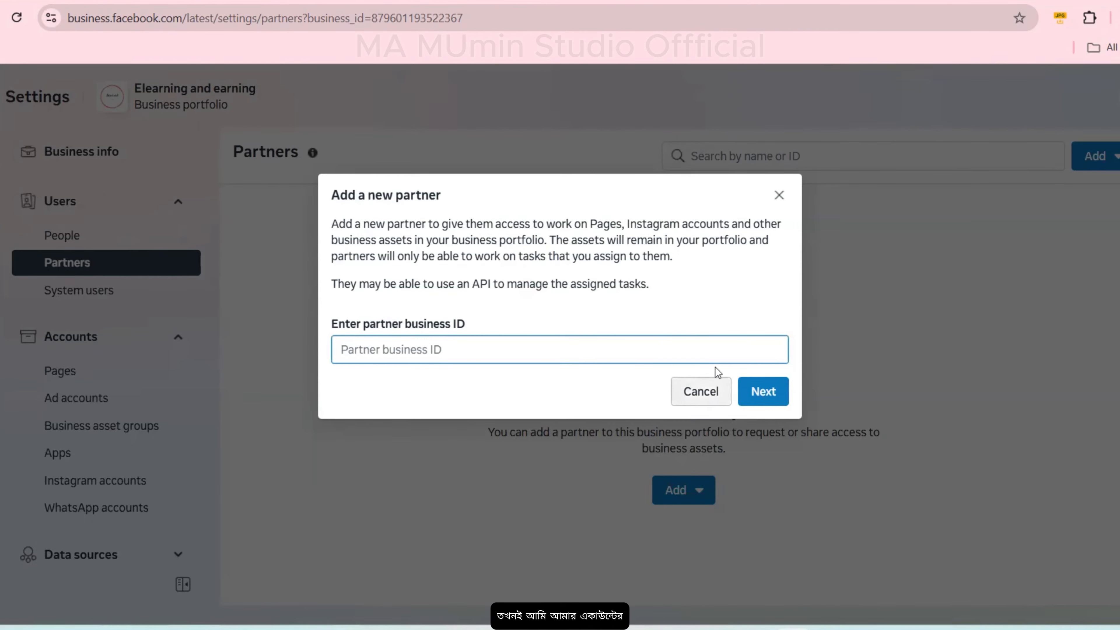
{"action": "left_click", "coordinate": [779, 195]}
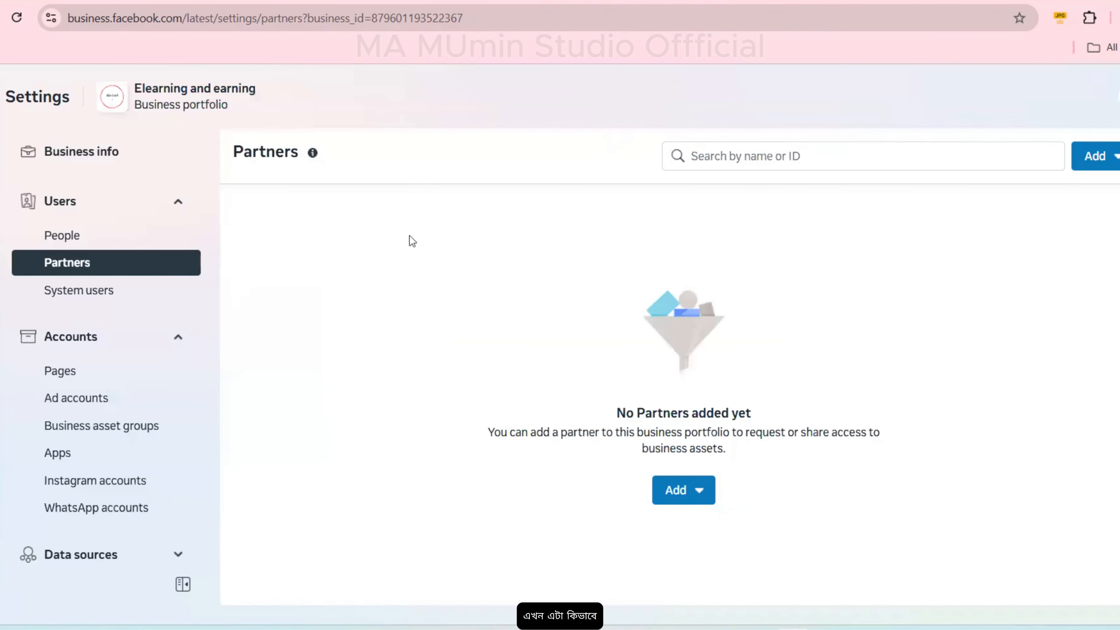
Look up the business portfolio ID in the portfolio's business info.
{"action": "left_click", "coordinate": [110, 151]}
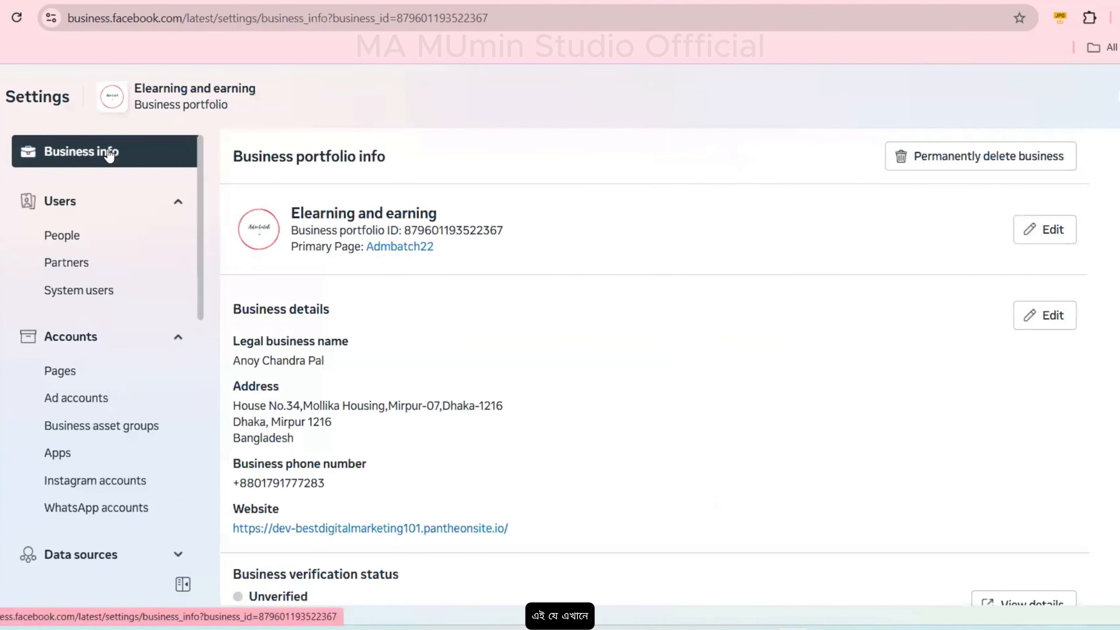
{"action": "left_click_drag", "start_coordinate": [402, 230], "coordinate": [513, 232]}
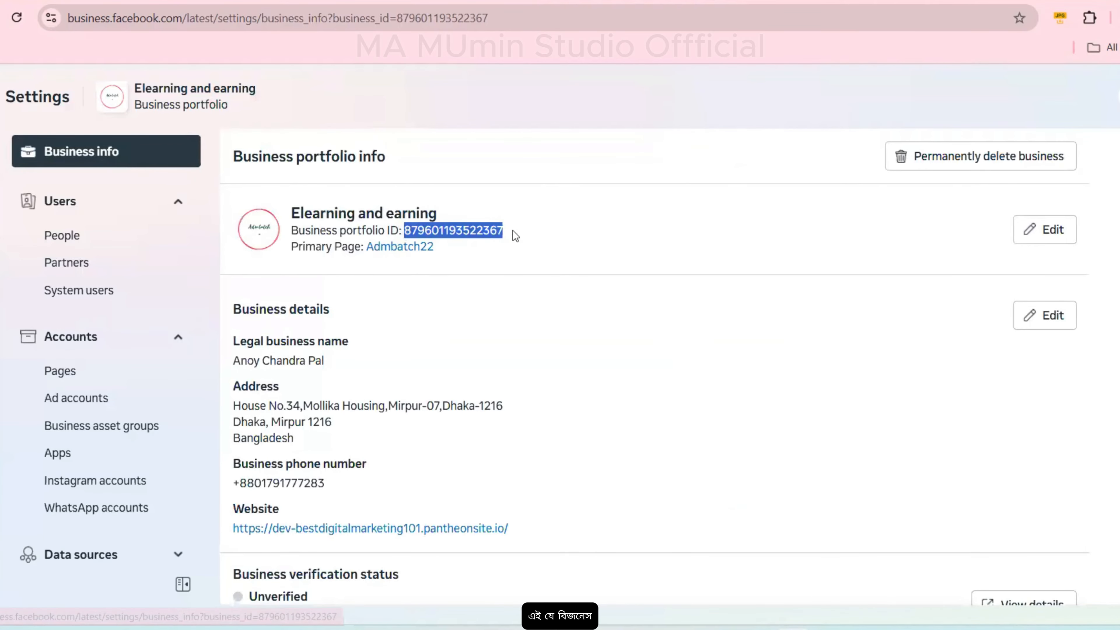
{"action": "left_click", "coordinate": [512, 232]}
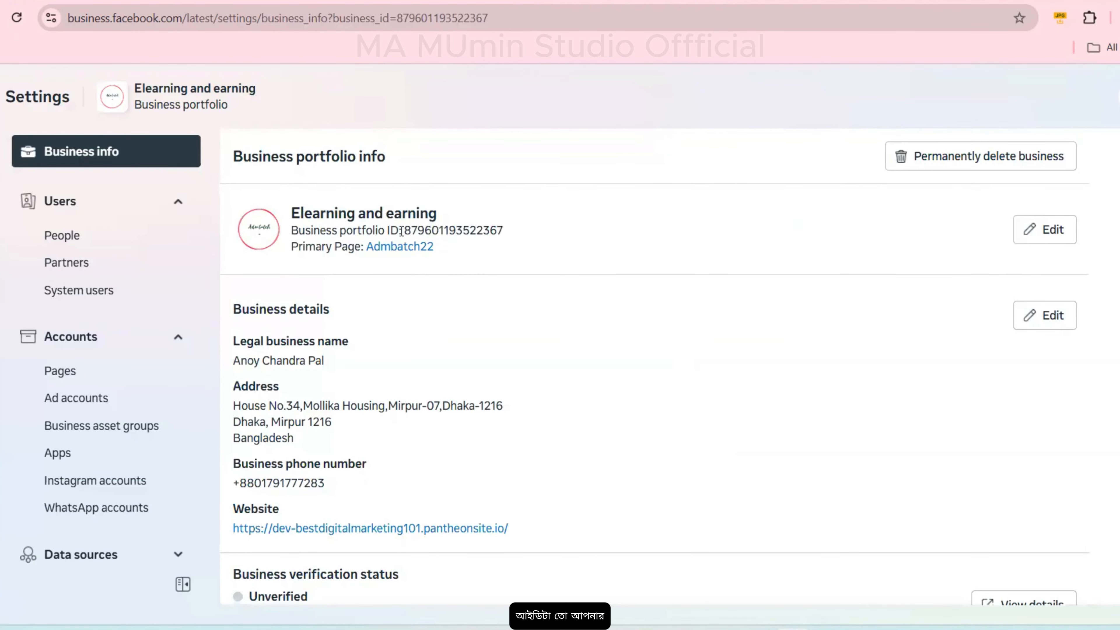
{"action": "left_click_drag", "start_coordinate": [401, 231], "coordinate": [55, 292]}
Look through the portfolio's Partners, System users and Pages lists.
{"action": "left_click", "coordinate": [61, 262]}
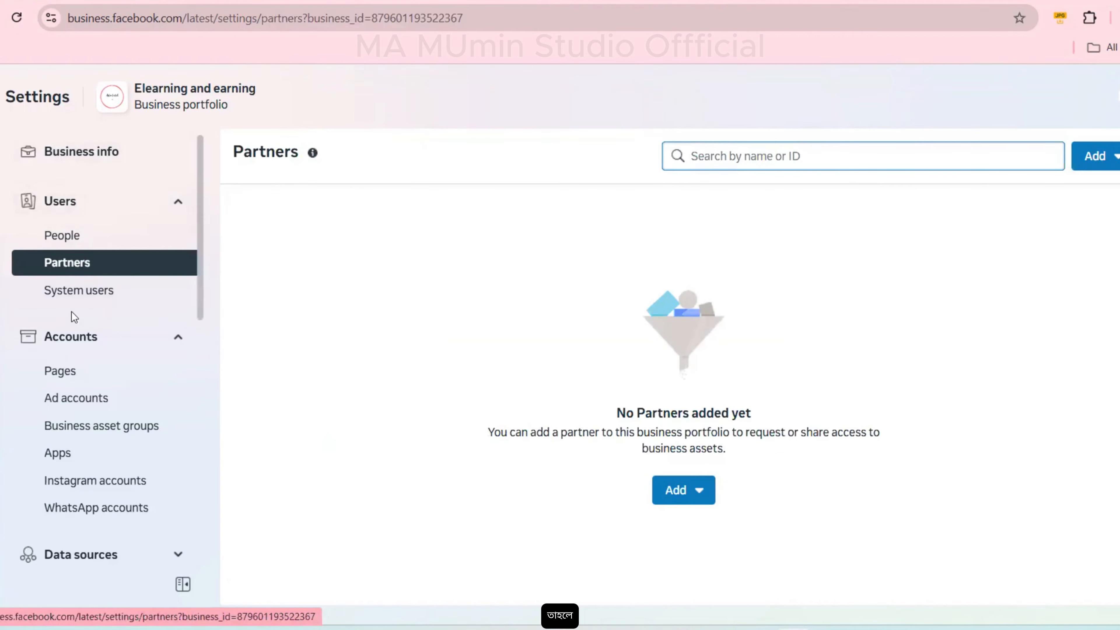
{"action": "left_click", "coordinate": [80, 302]}
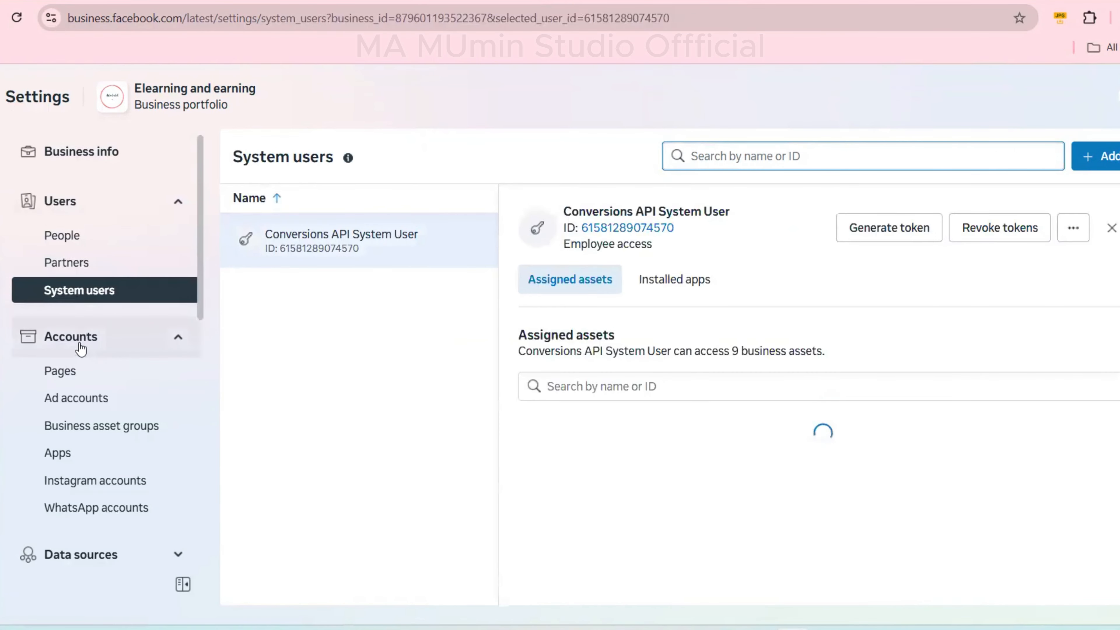
{"action": "left_click", "coordinate": [85, 383]}
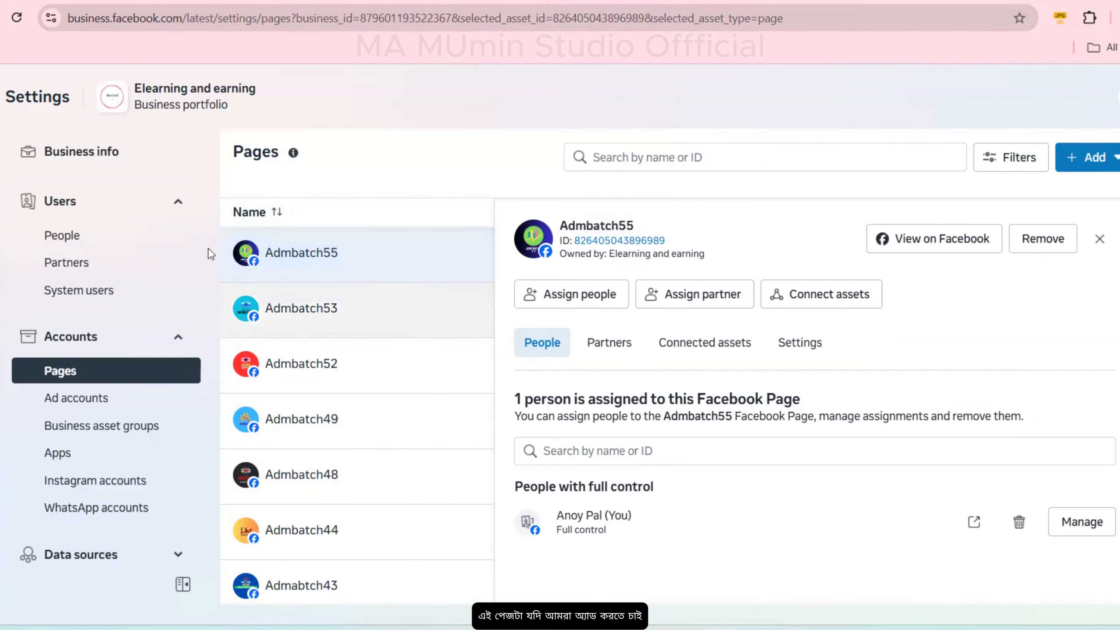
Start adding an existing Facebook Page to the portfolio and select Dyd48mentoring by pasting the URL copied from its profile.
{"action": "left_click", "coordinate": [1074, 164]}
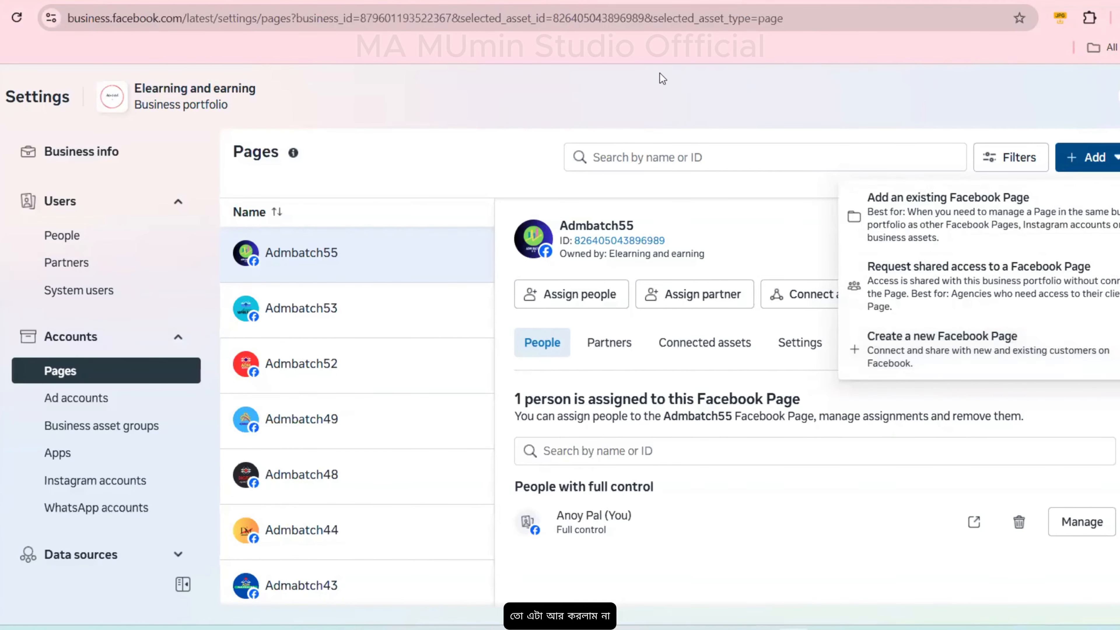
{"action": "left_click", "coordinate": [941, 224]}
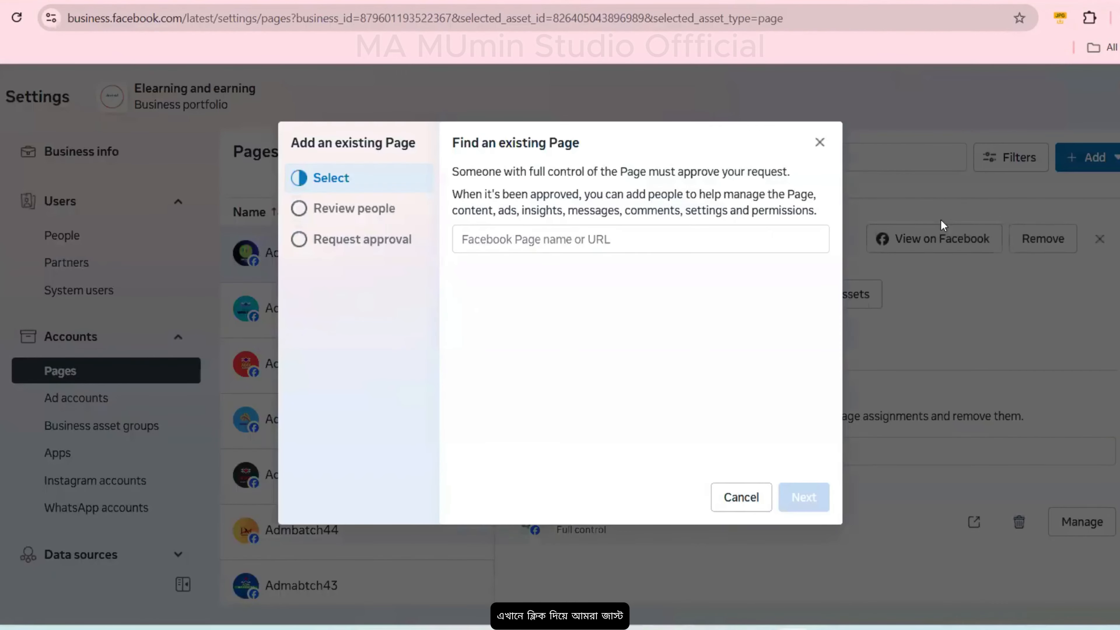
{"action": "left_click", "coordinate": [540, 242]}
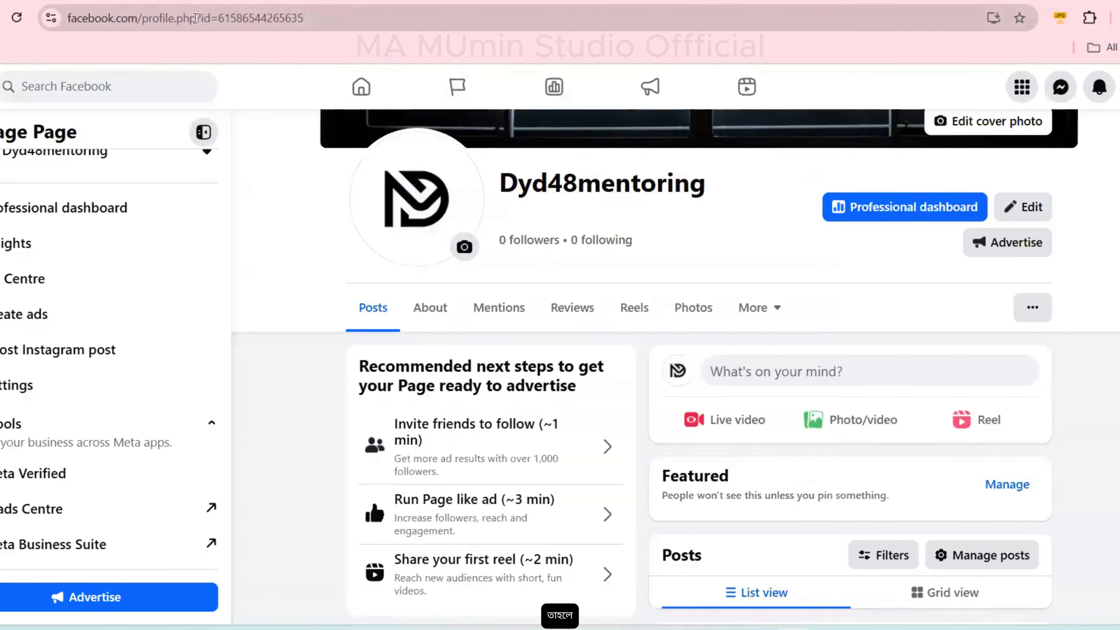
{"action": "left_click", "coordinate": [246, 25]}
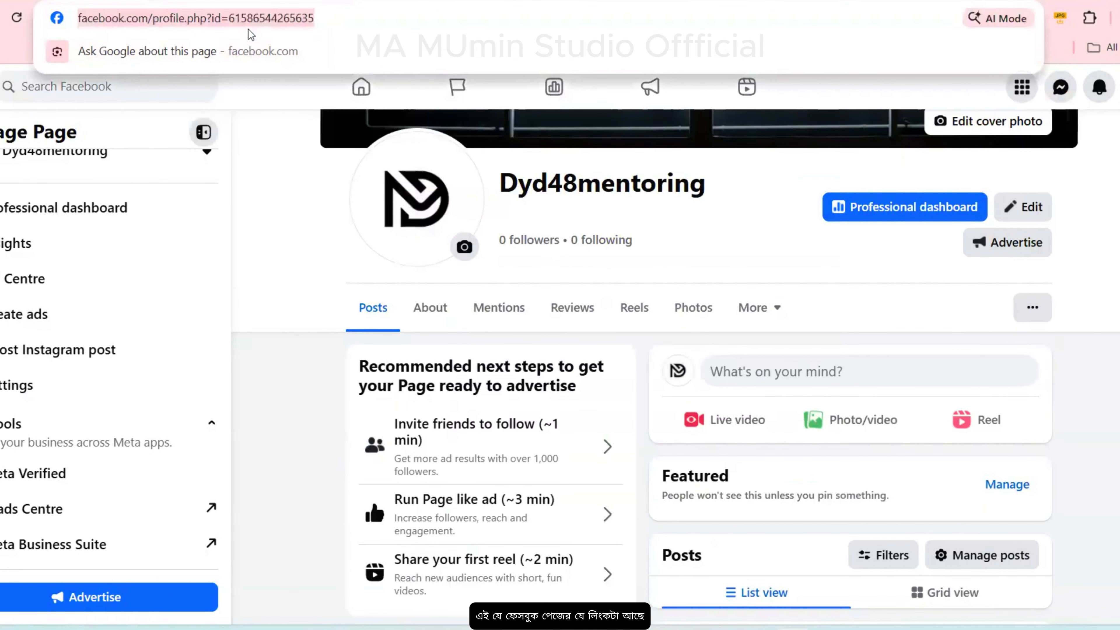
{"action": "key", "text": "ctrl+c"}
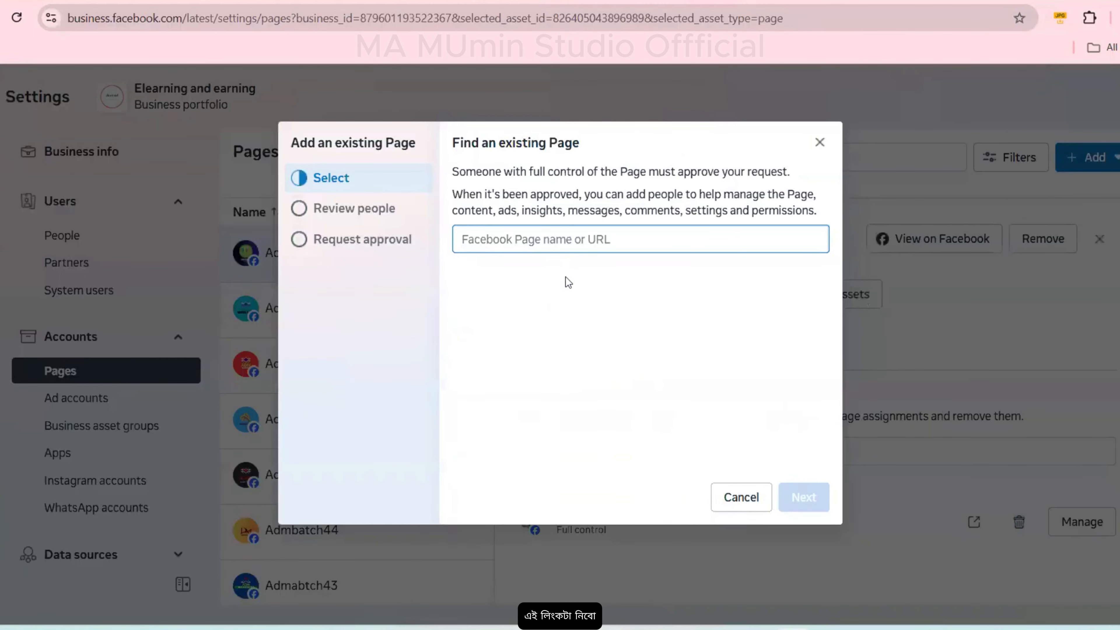
{"action": "key", "text": "ctrl+v"}
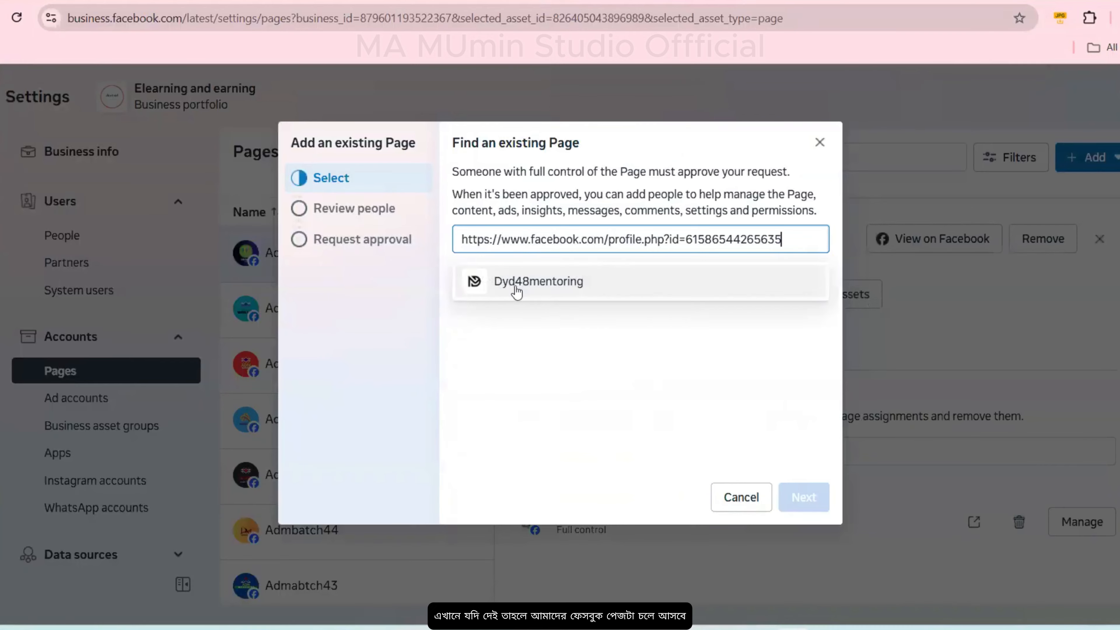
{"action": "left_click", "coordinate": [543, 284]}
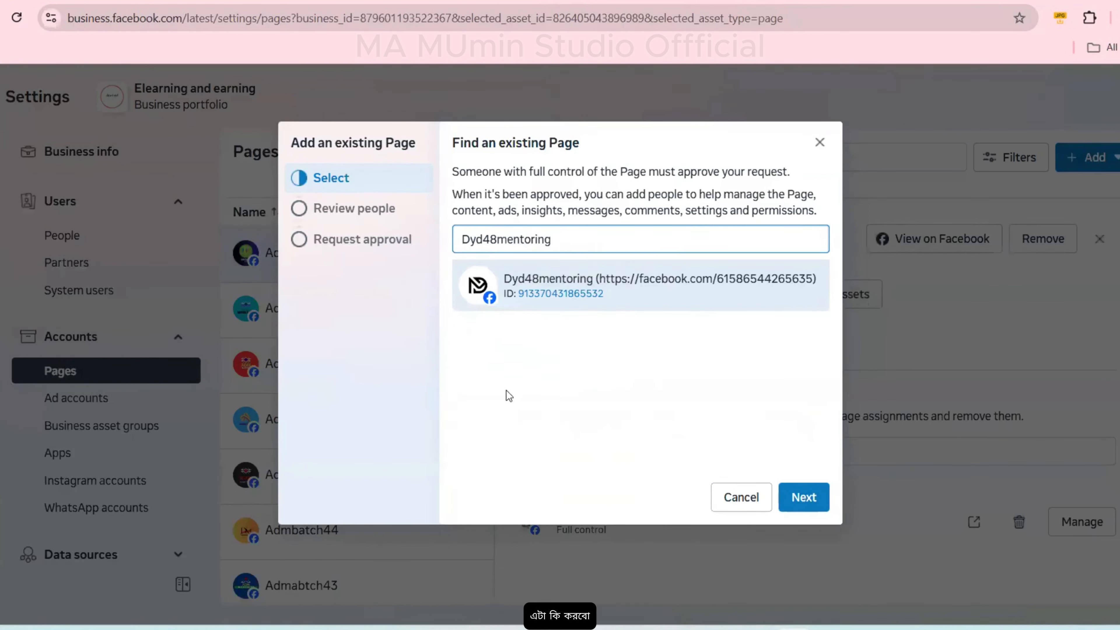
{"action": "left_click", "coordinate": [493, 284]}
Review the people with Page access, agree to the Meta Commercial Terms and Page policies, and add Dyd48mentoring to the portfolio.
{"action": "left_click", "coordinate": [803, 498]}
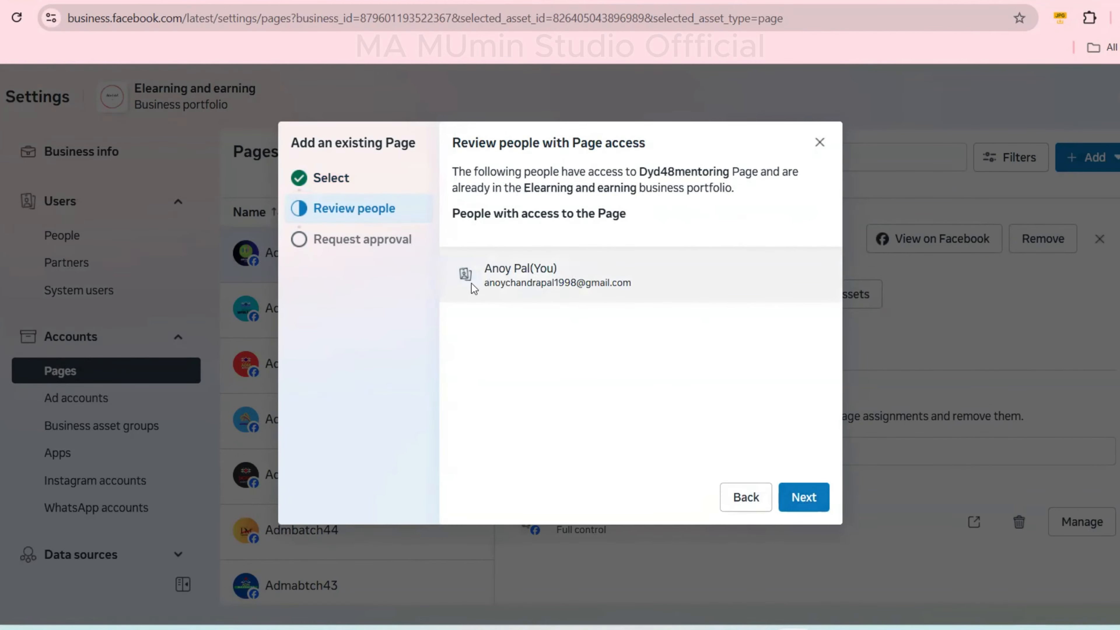
{"action": "left_click", "coordinate": [791, 498]}
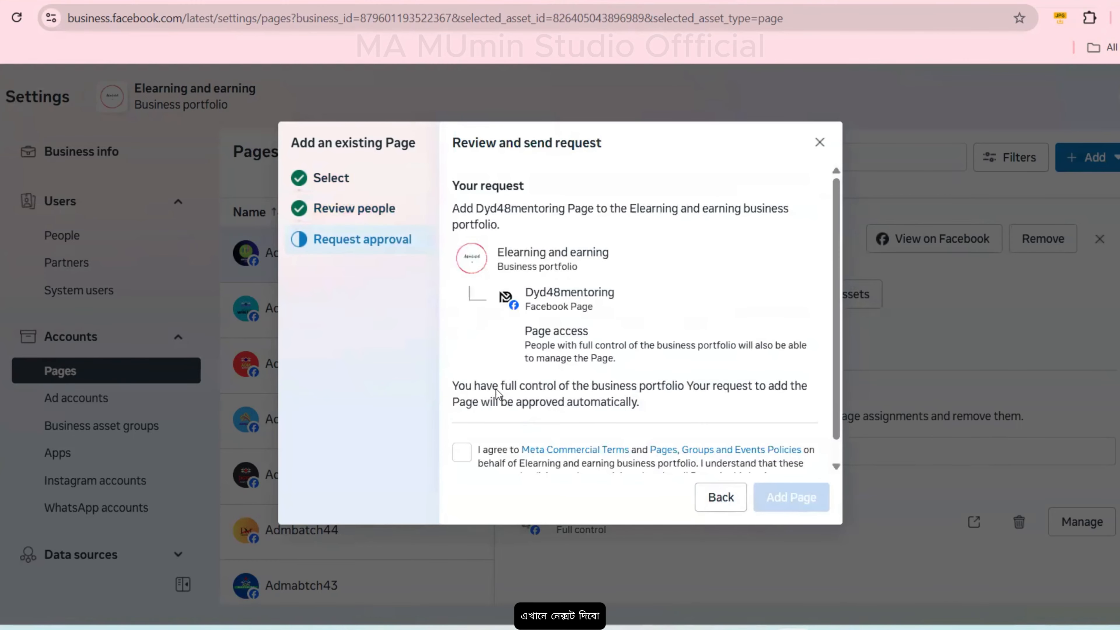
{"action": "left_click", "coordinate": [462, 452]}
{"action": "scroll", "coordinate": [558, 360], "scroll_direction": "down", "scroll_amount": 1}
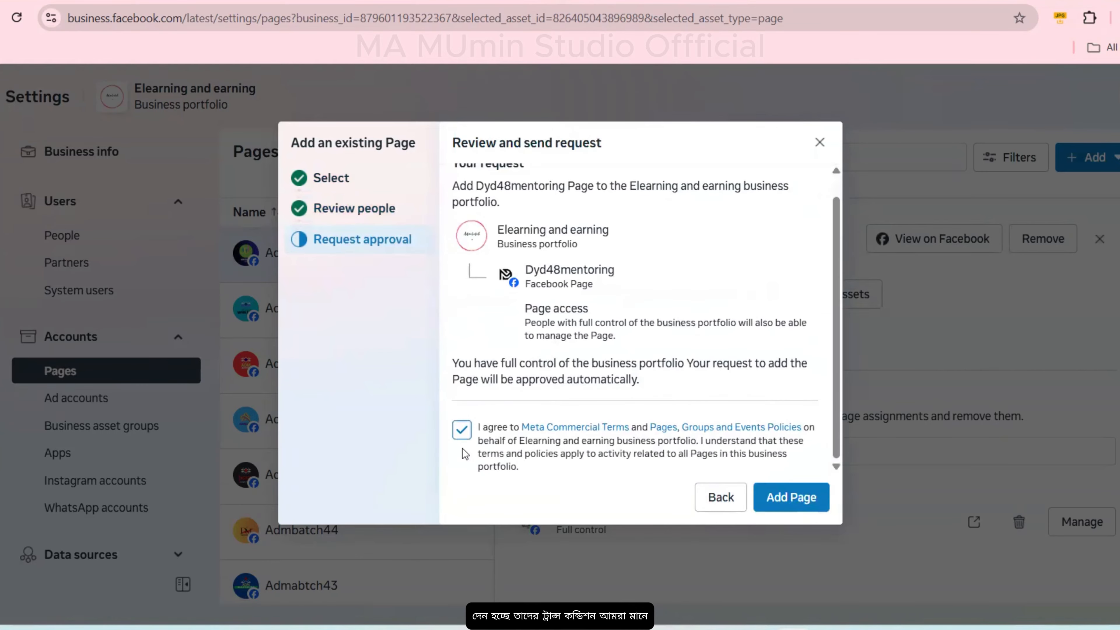
{"action": "left_click", "coordinate": [786, 490]}
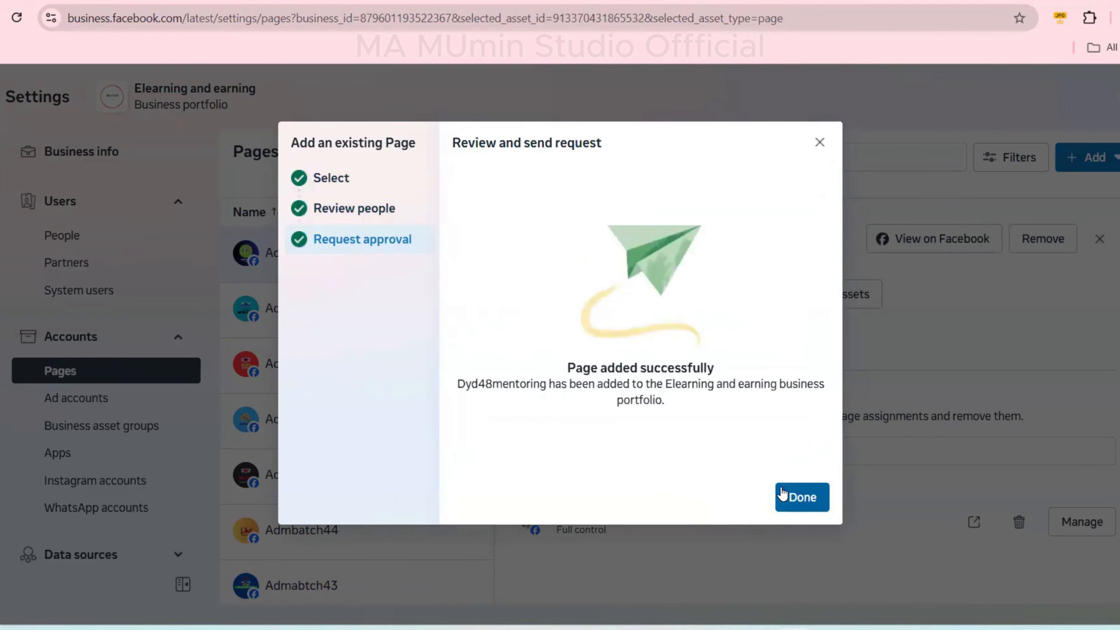
Finish adding Dyd48mentoring and assign your own user full control (Everything) of the Page.
{"action": "left_click_drag", "start_coordinate": [572, 362], "coordinate": [745, 408]}
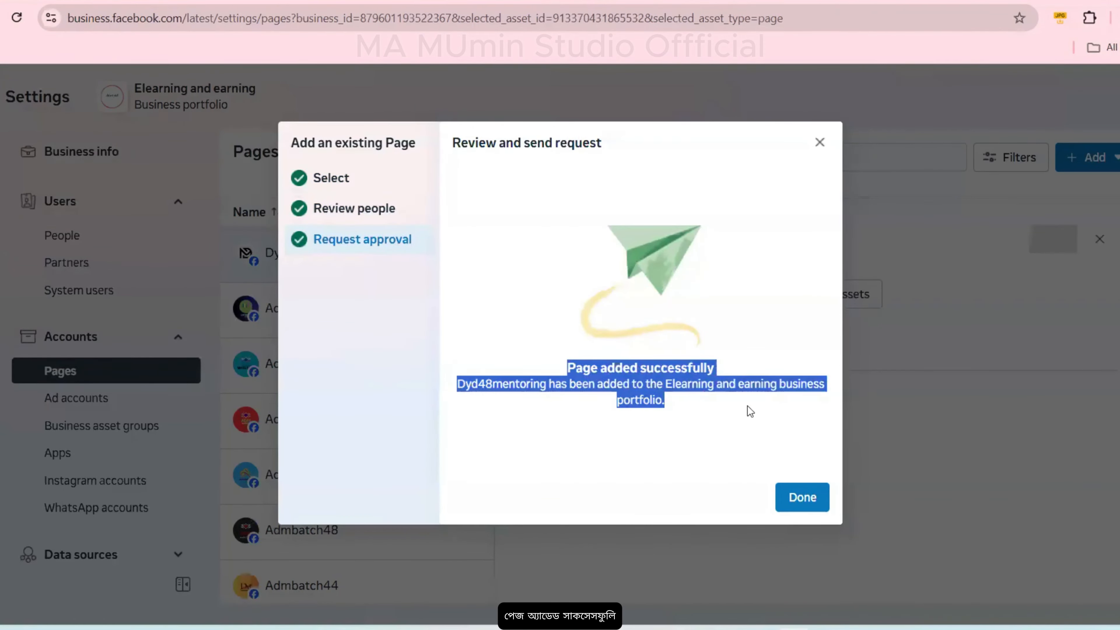
{"action": "left_click", "coordinate": [800, 498]}
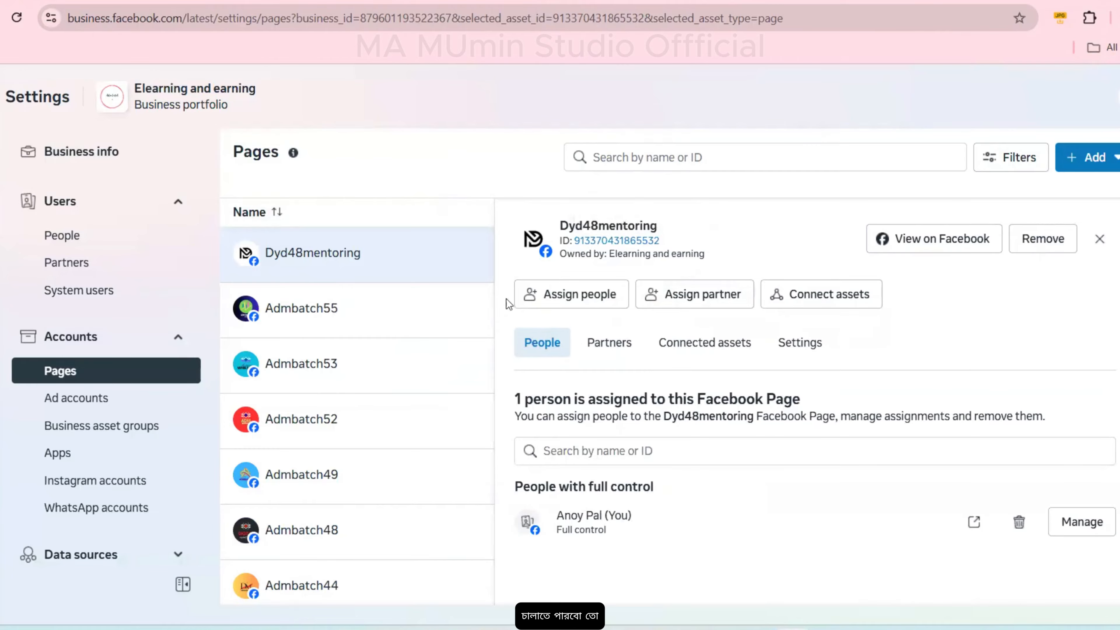
{"action": "left_click", "coordinate": [559, 301]}
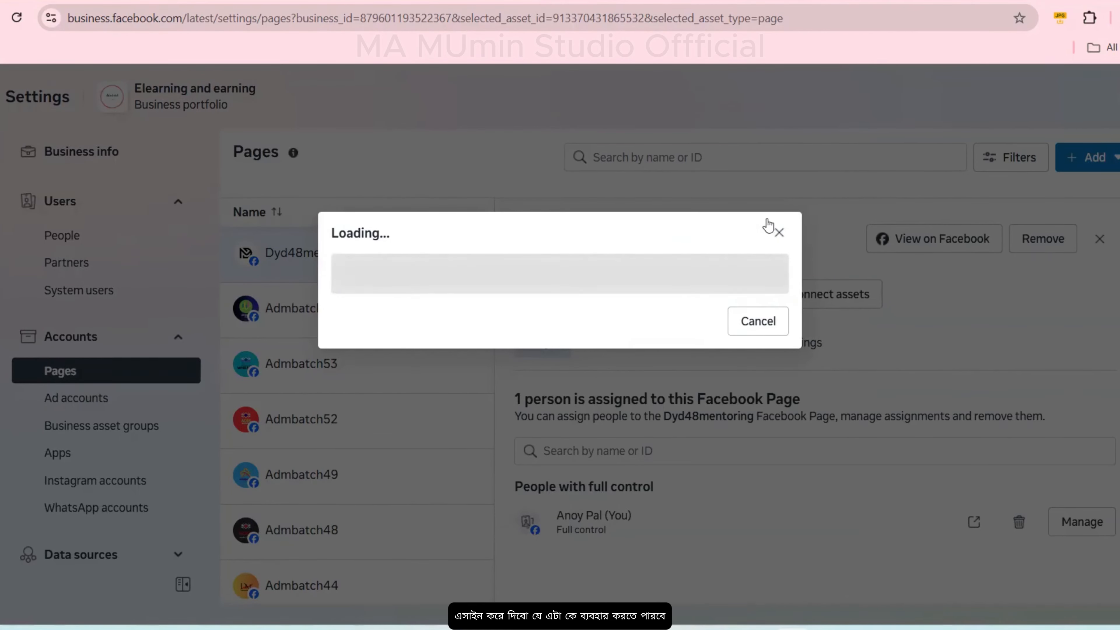
{"action": "left_click", "coordinate": [779, 232]}
{"action": "left_click", "coordinate": [554, 296]}
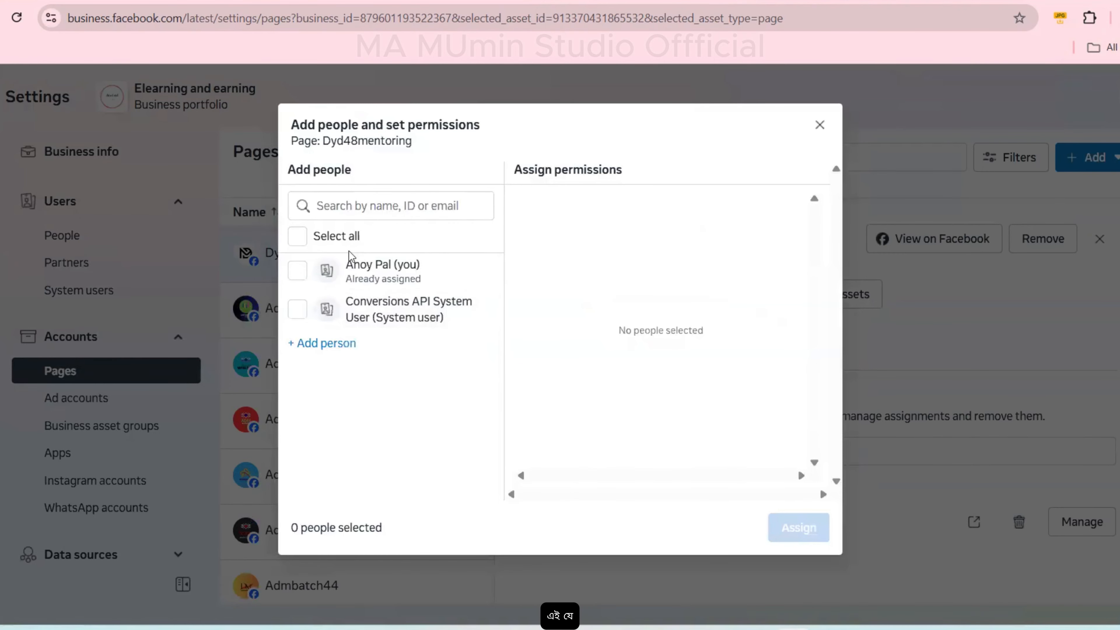
{"action": "left_click", "coordinate": [328, 279]}
{"action": "scroll", "coordinate": [618, 353], "scroll_direction": "down", "scroll_amount": 5}
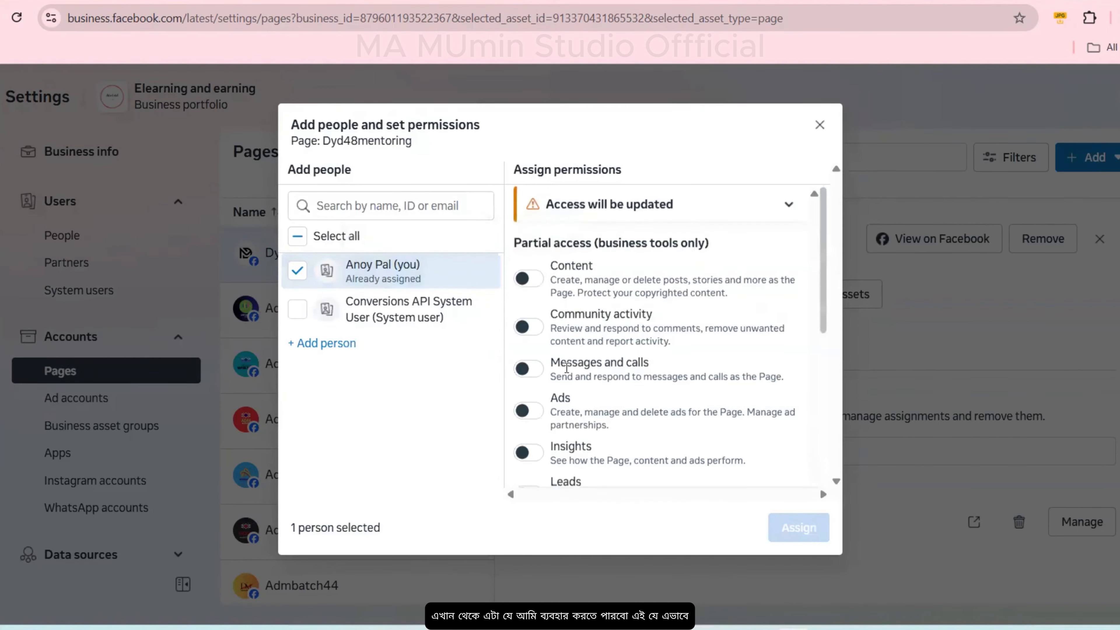
{"action": "left_click", "coordinate": [528, 423]}
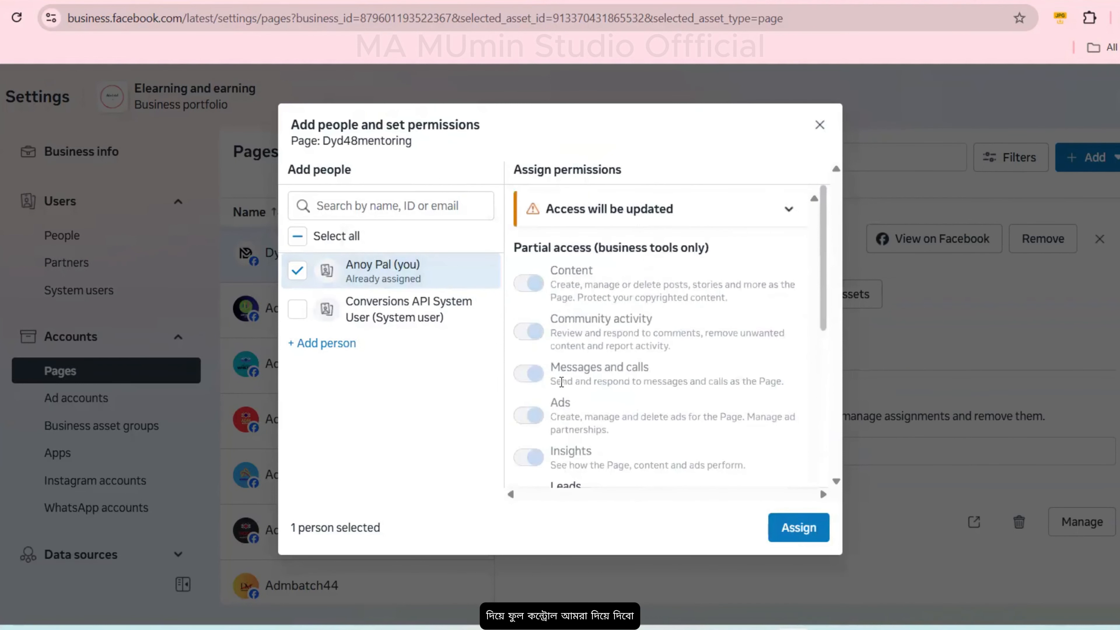
{"action": "left_click", "coordinate": [796, 529]}
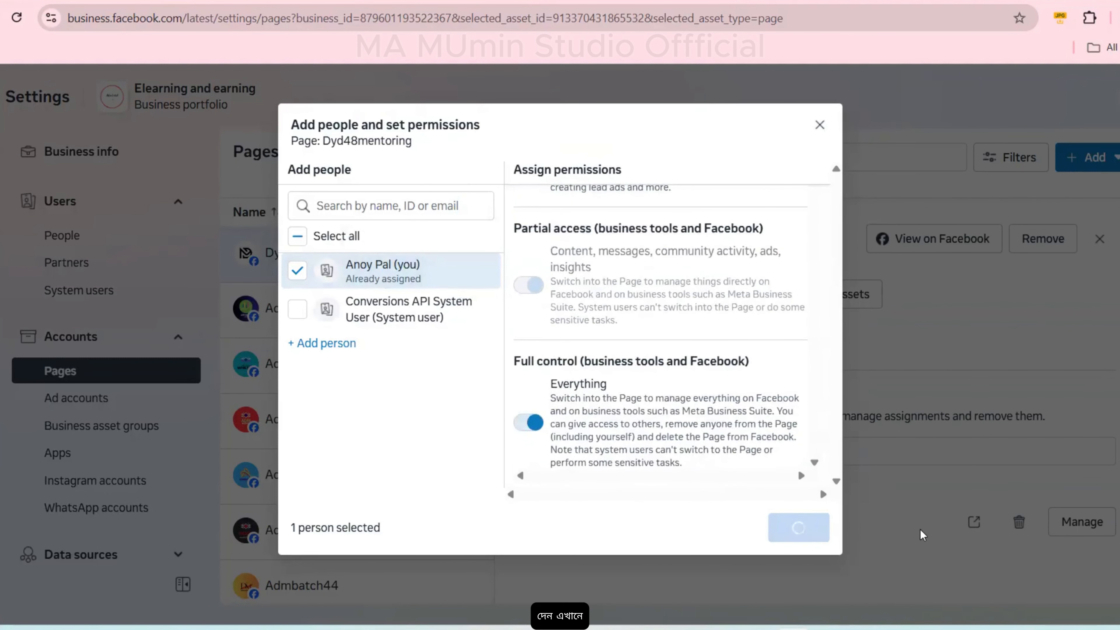
{"action": "left_click", "coordinate": [761, 468]}
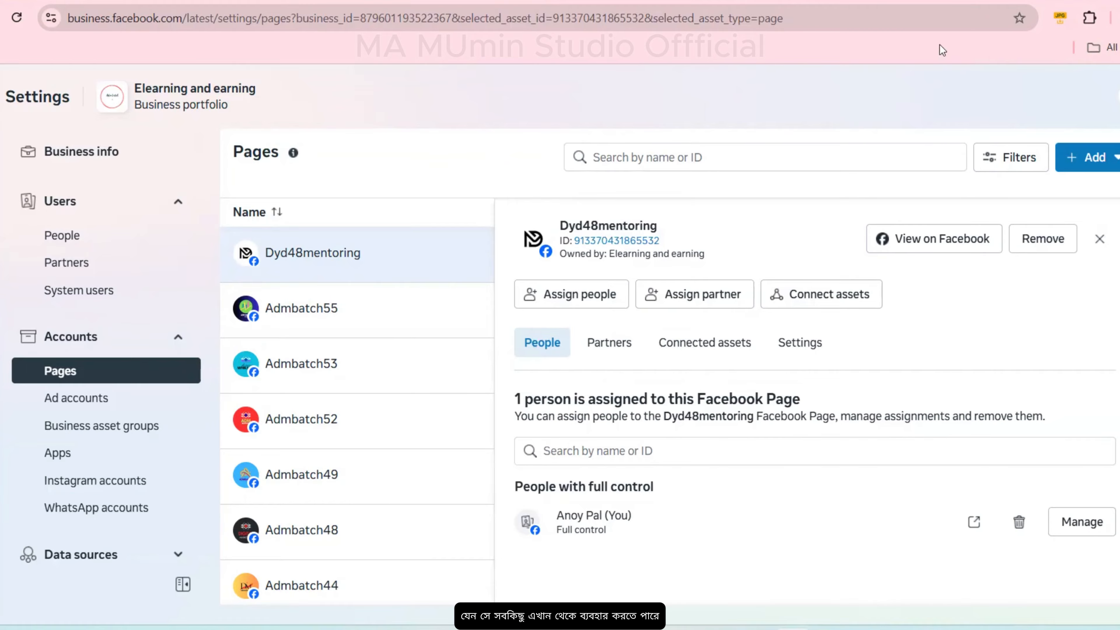
Open the portfolio's ad accounts, view the options for adding an ad account, and close them.
{"action": "left_click", "coordinate": [81, 400]}
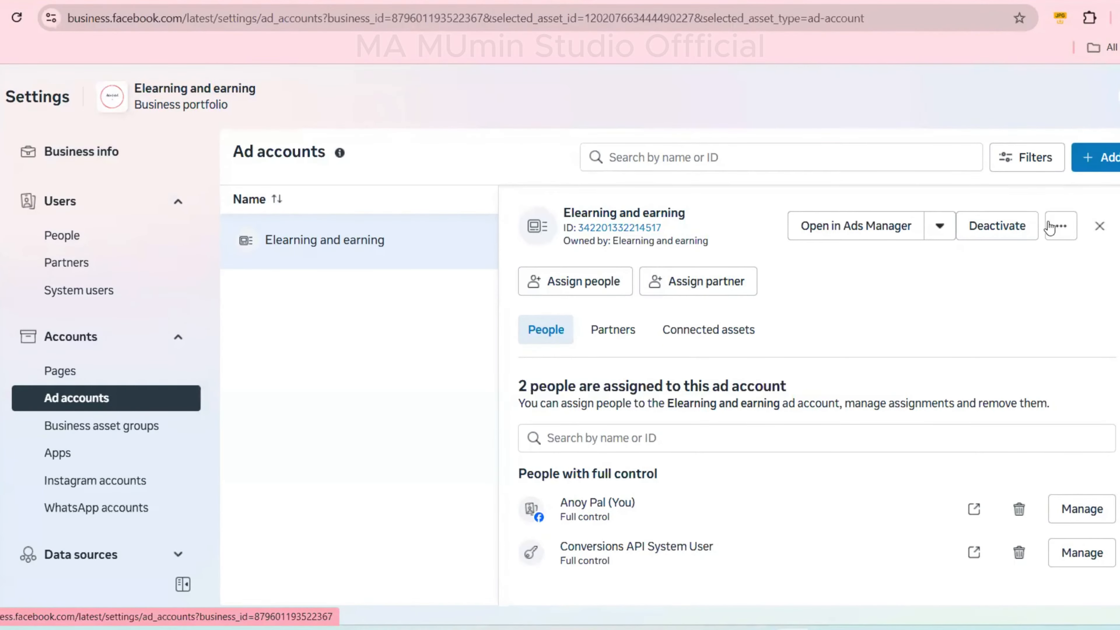
{"action": "left_click", "coordinate": [1097, 158]}
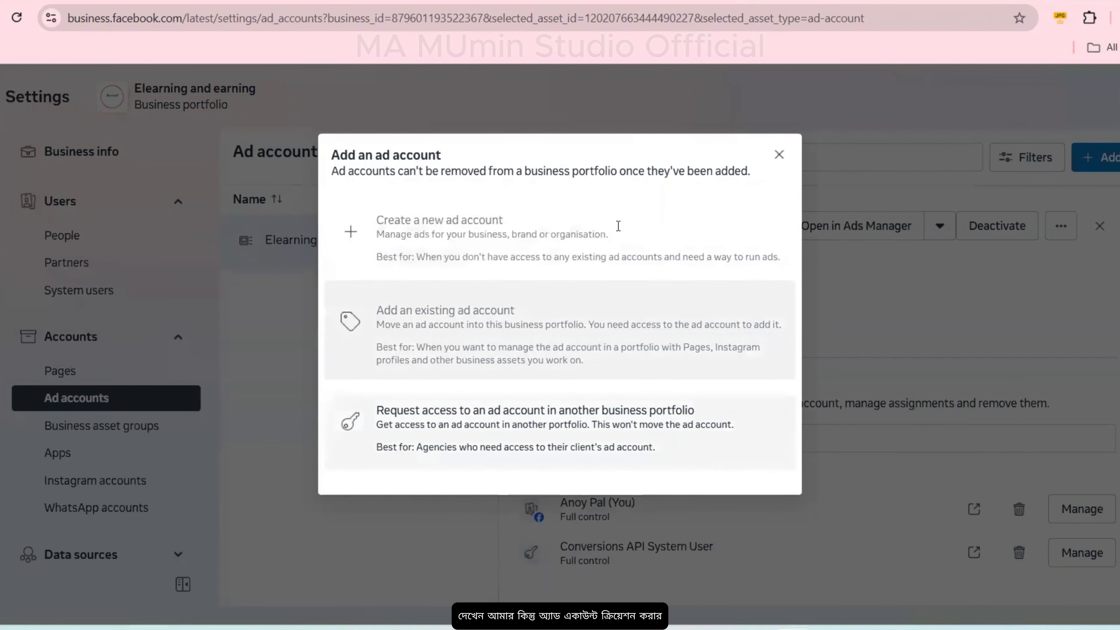
{"action": "left_click", "coordinate": [778, 155]}
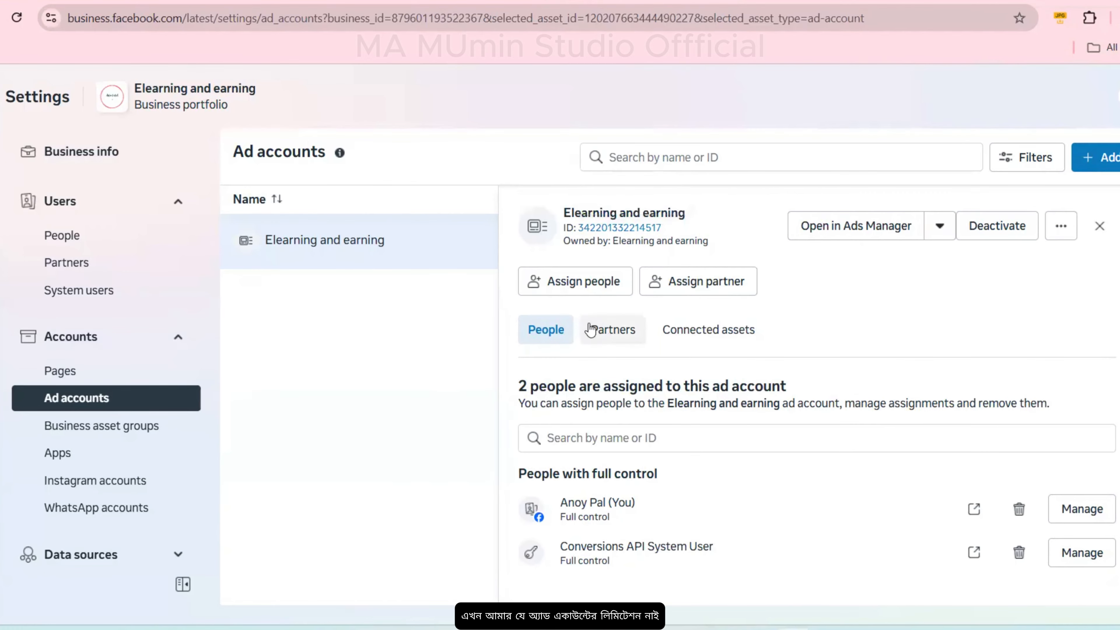
Check the ad account creation limit in the portfolio's business info.
{"action": "left_click", "coordinate": [100, 155]}
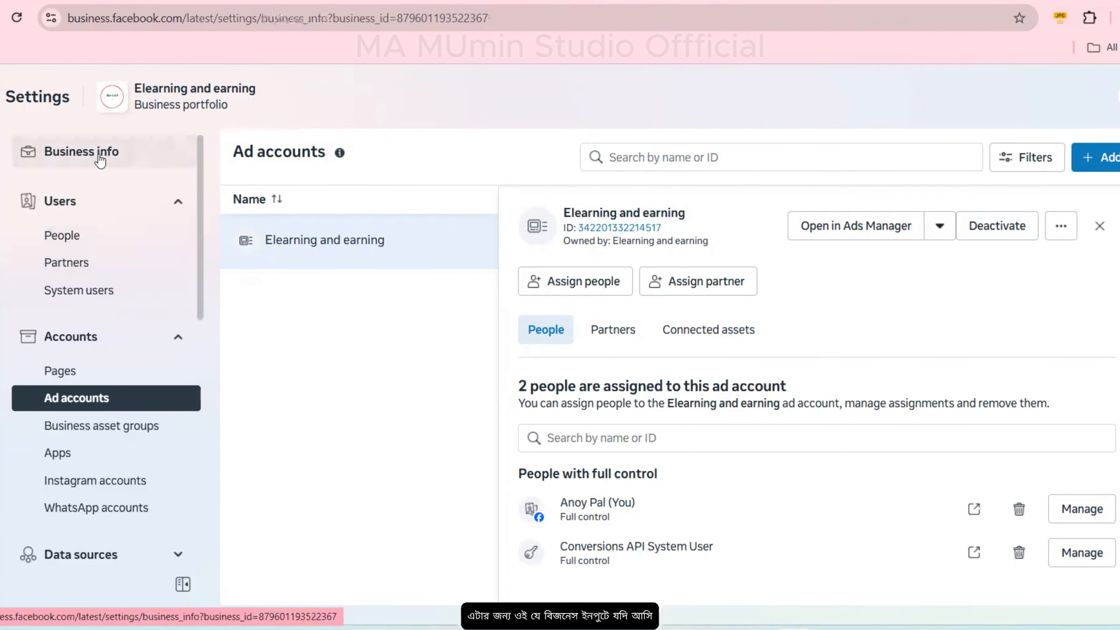
{"action": "scroll", "coordinate": [321, 346], "scroll_direction": "down", "scroll_amount": 9}
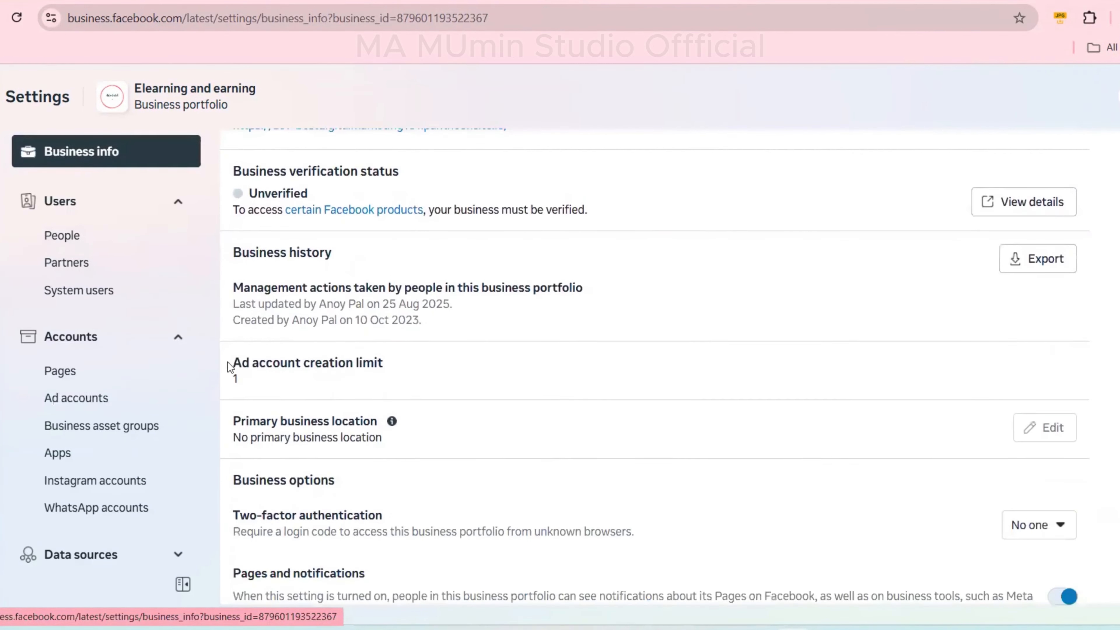
{"action": "left_click_drag", "start_coordinate": [231, 360], "coordinate": [390, 380]}
{"action": "left_click", "coordinate": [260, 403]}
{"action": "left_click_drag", "start_coordinate": [233, 380], "coordinate": [288, 396]}
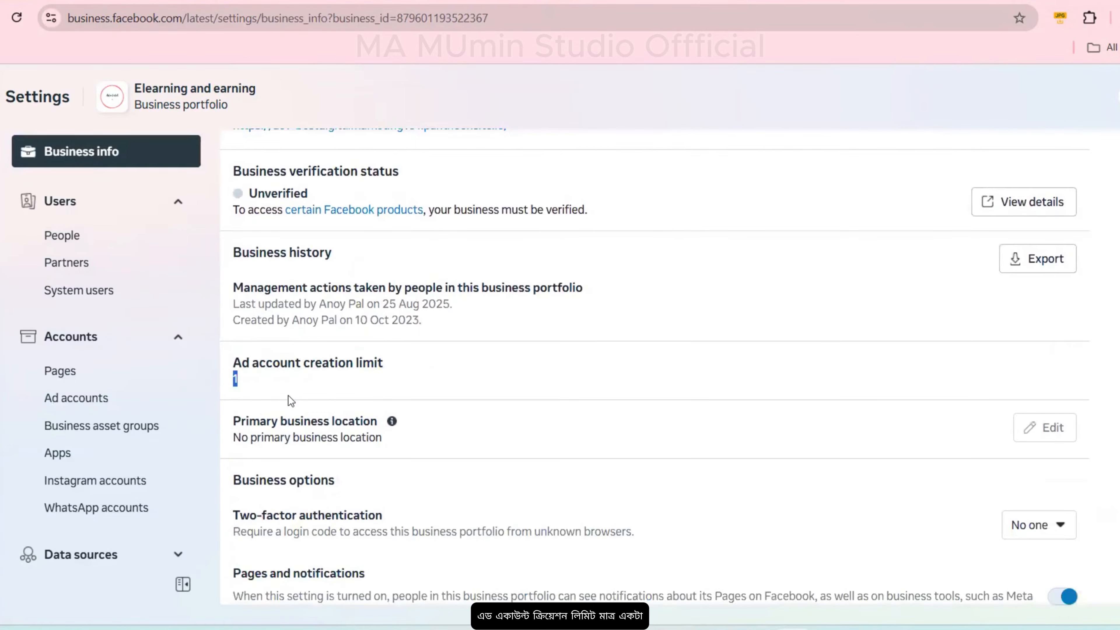
{"action": "scroll", "coordinate": [282, 401], "scroll_direction": "up", "scroll_amount": 8}
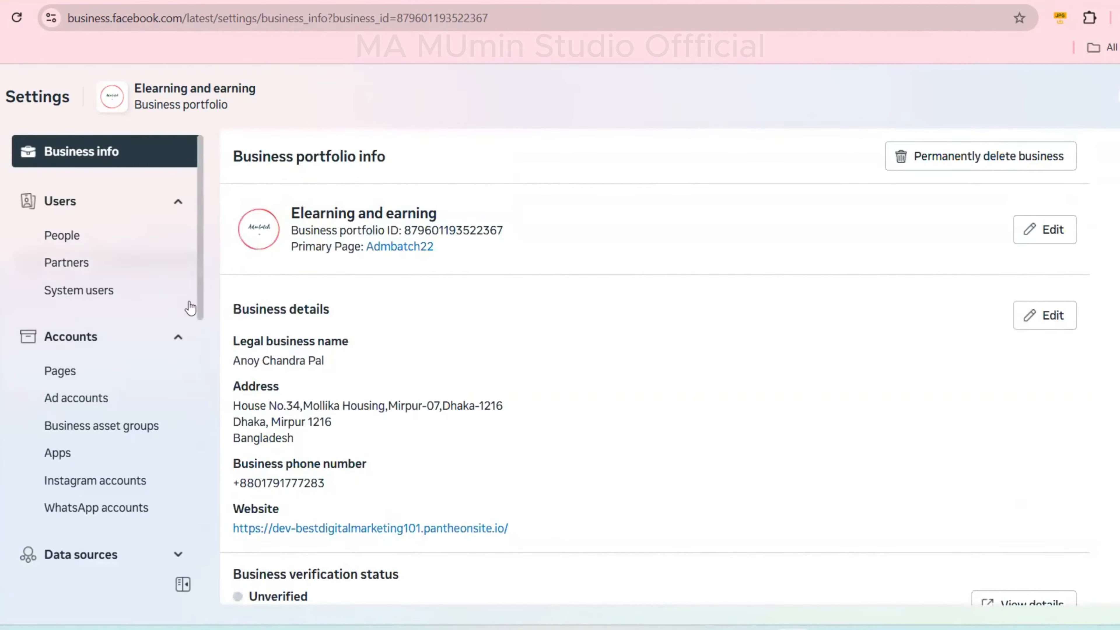
Return to the ad accounts and check whether creating a new ad account is available, then close the dialog.
{"action": "left_click", "coordinate": [90, 397]}
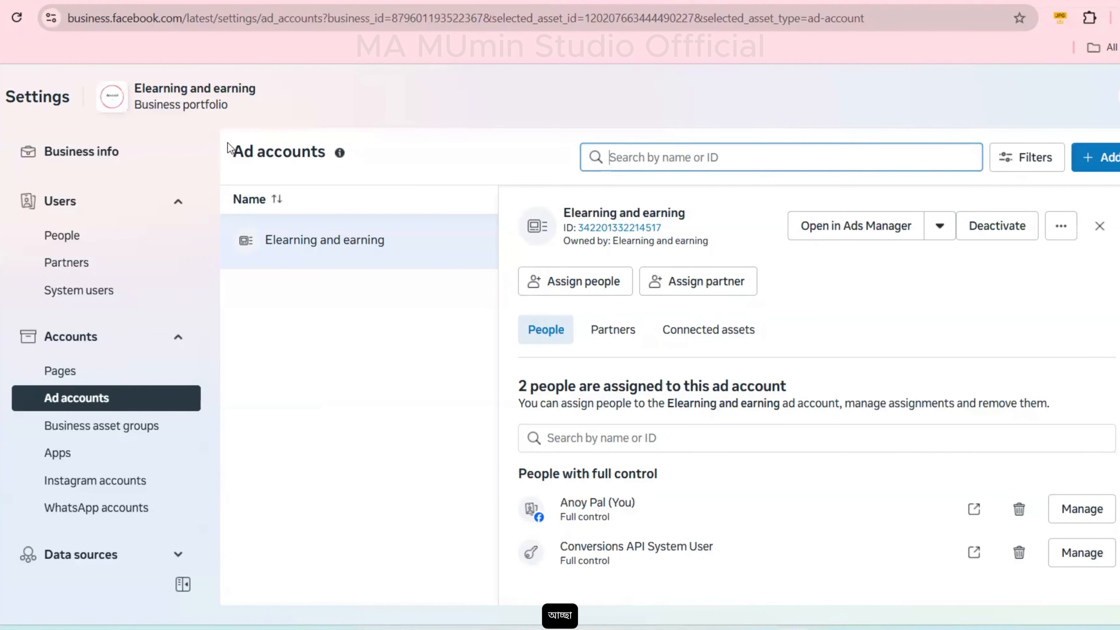
{"action": "left_click", "coordinate": [1103, 153]}
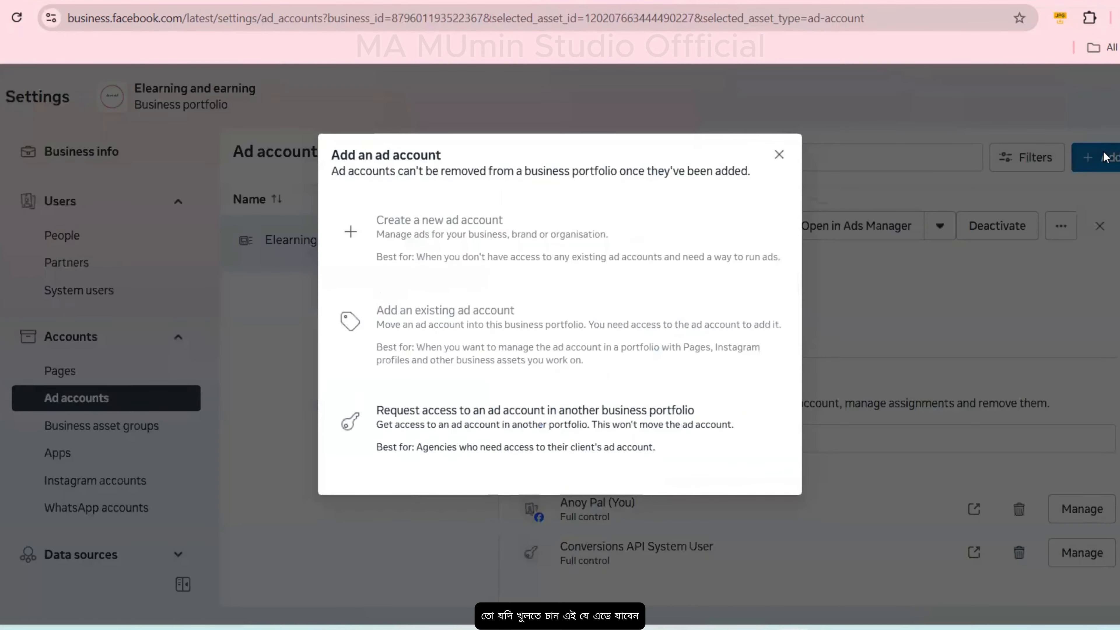
{"action": "mouse_move", "coordinate": [420, 232]}
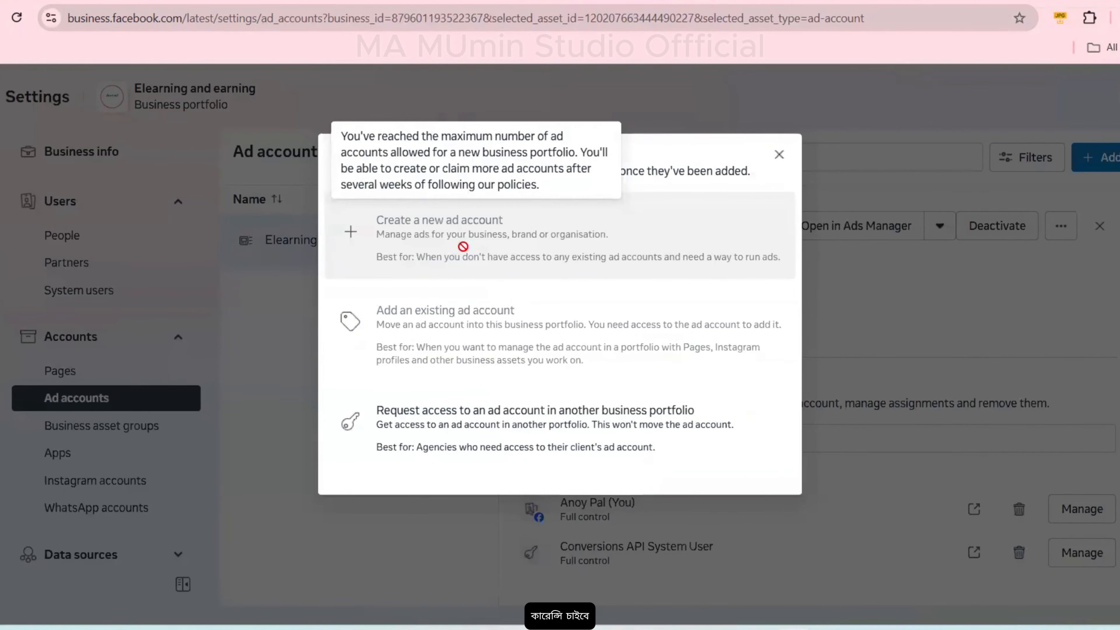
{"action": "left_click", "coordinate": [779, 154]}
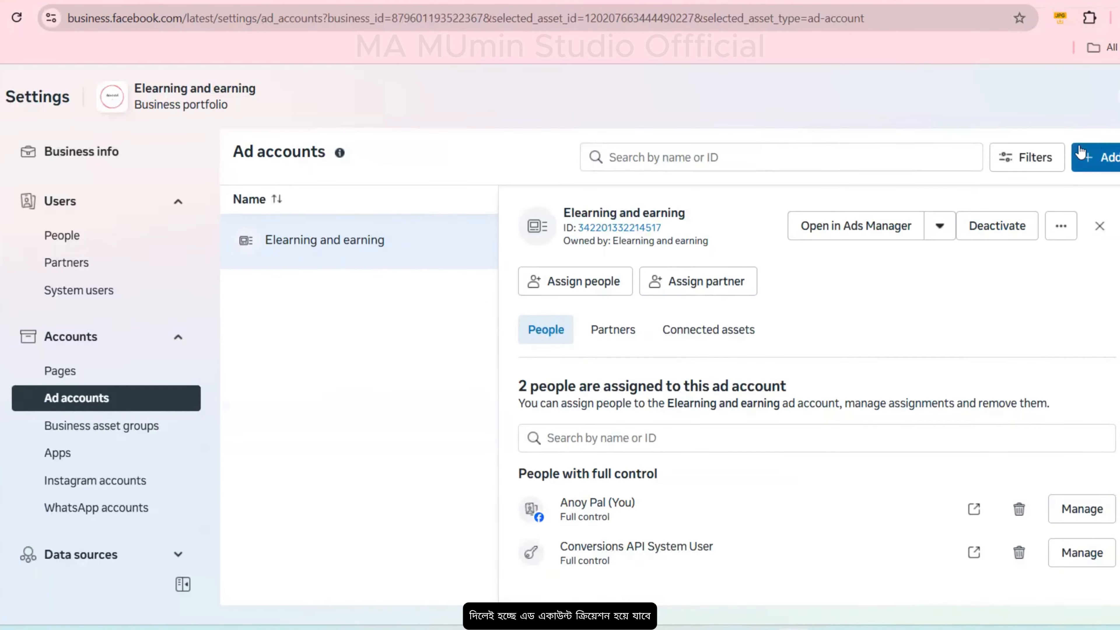
Look through the portfolio's Business asset groups, Apps, Instagram accounts and WhatsApp accounts.
{"action": "left_click", "coordinate": [88, 436]}
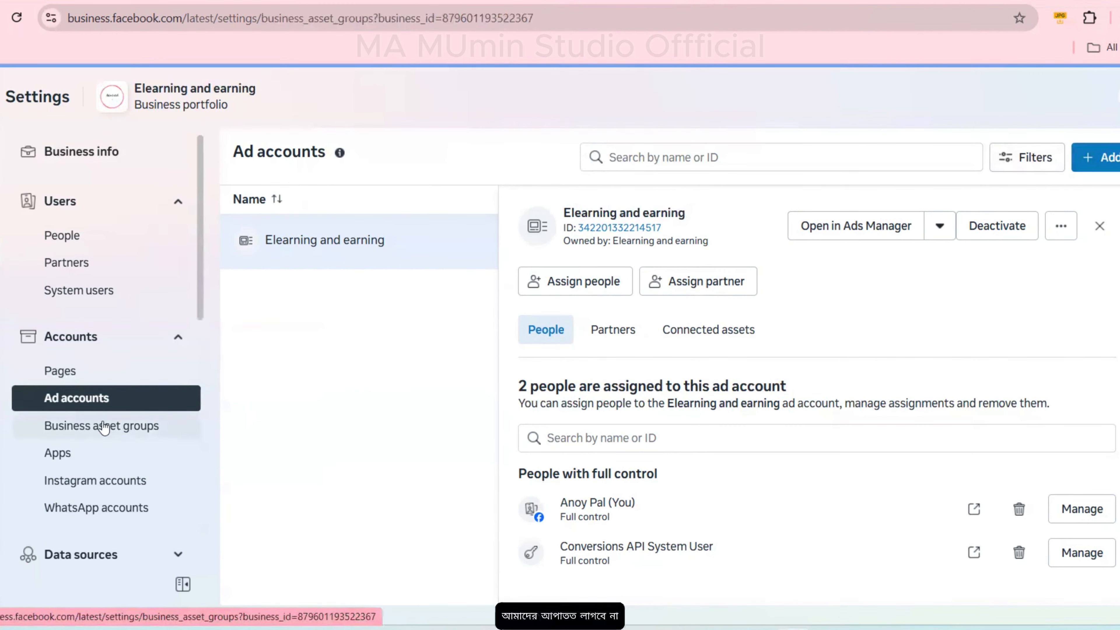
{"action": "left_click", "coordinate": [68, 458]}
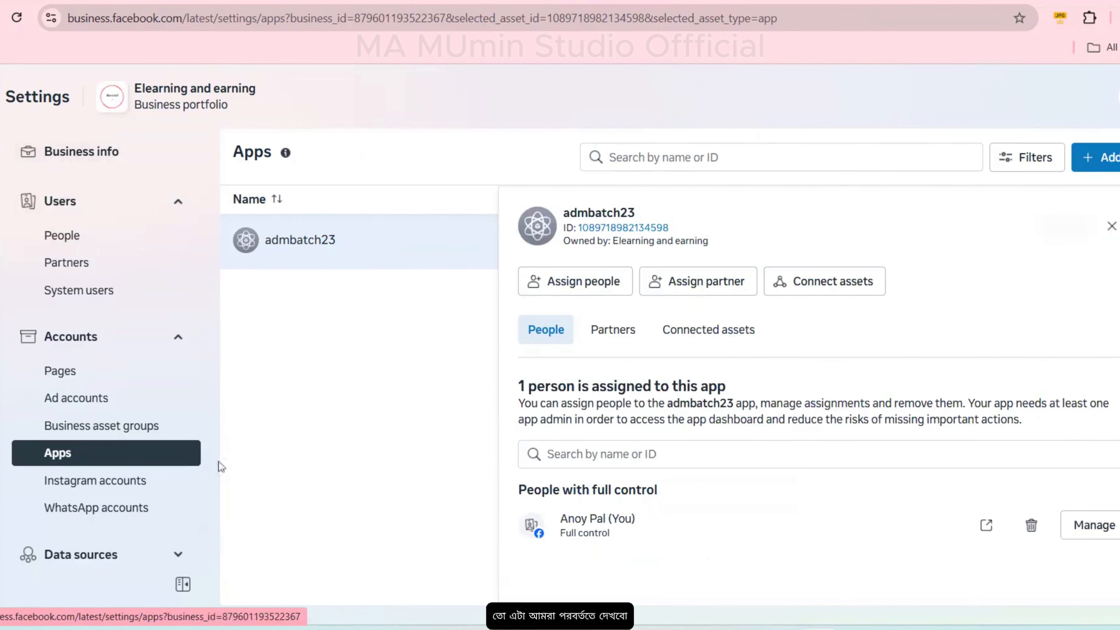
{"action": "left_click", "coordinate": [99, 488]}
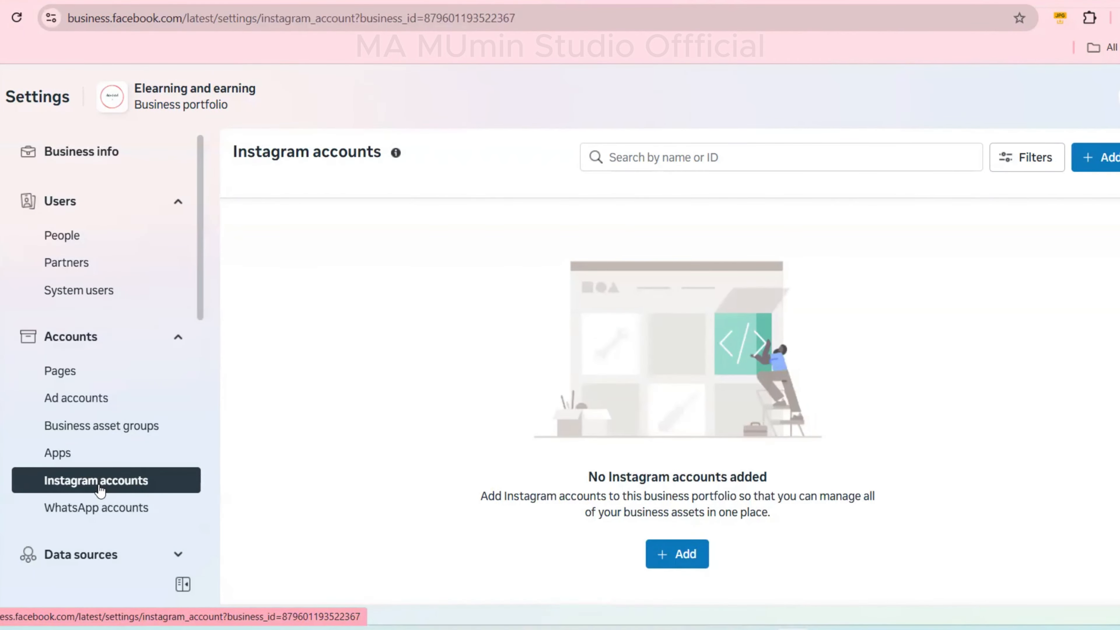
{"action": "left_click", "coordinate": [100, 515]}
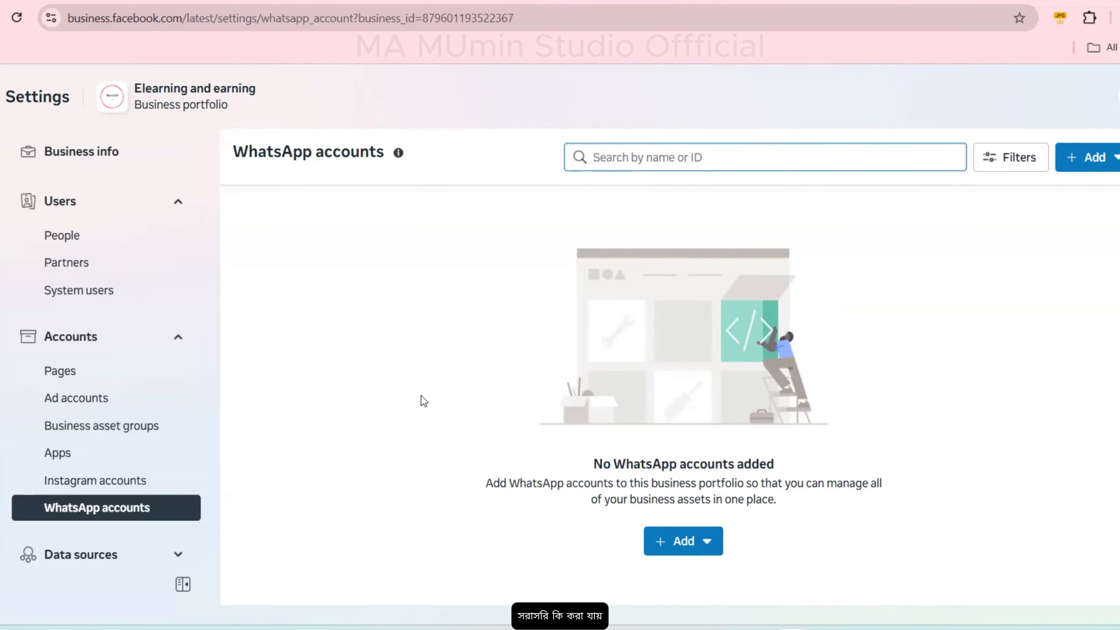
Expand the portfolio's data sources and view its Catalogues and its Datasets and pixels.
{"action": "scroll", "coordinate": [133, 389], "scroll_direction": "down", "scroll_amount": 3}
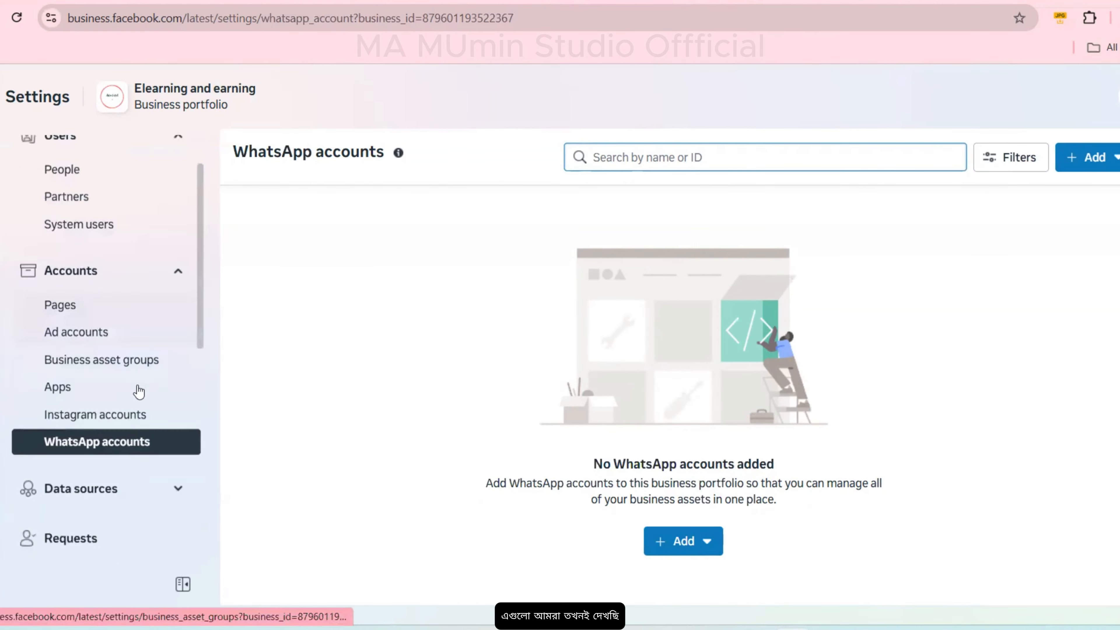
{"action": "left_click", "coordinate": [119, 397]}
{"action": "left_click", "coordinate": [74, 427]}
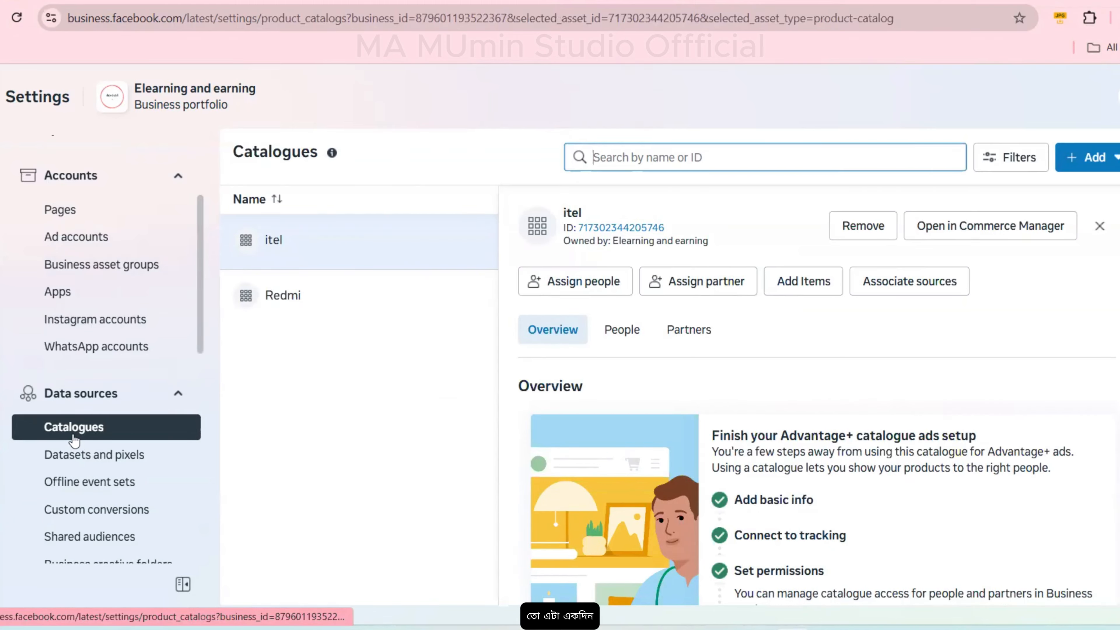
{"action": "left_click", "coordinate": [57, 464]}
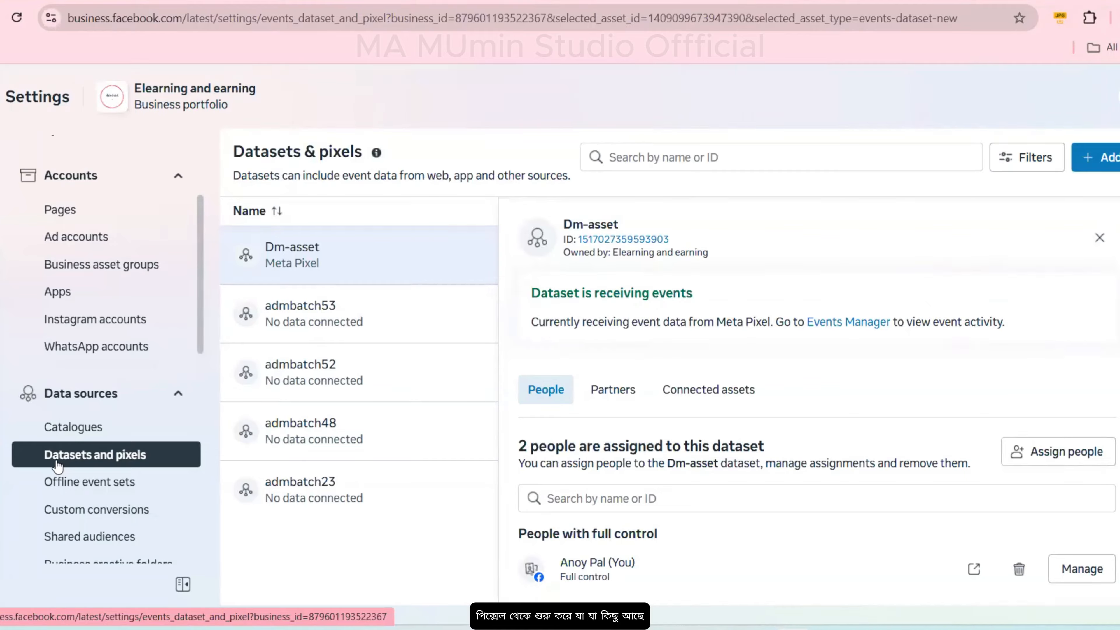
{"action": "scroll", "coordinate": [58, 465], "scroll_direction": "up", "scroll_amount": 4}
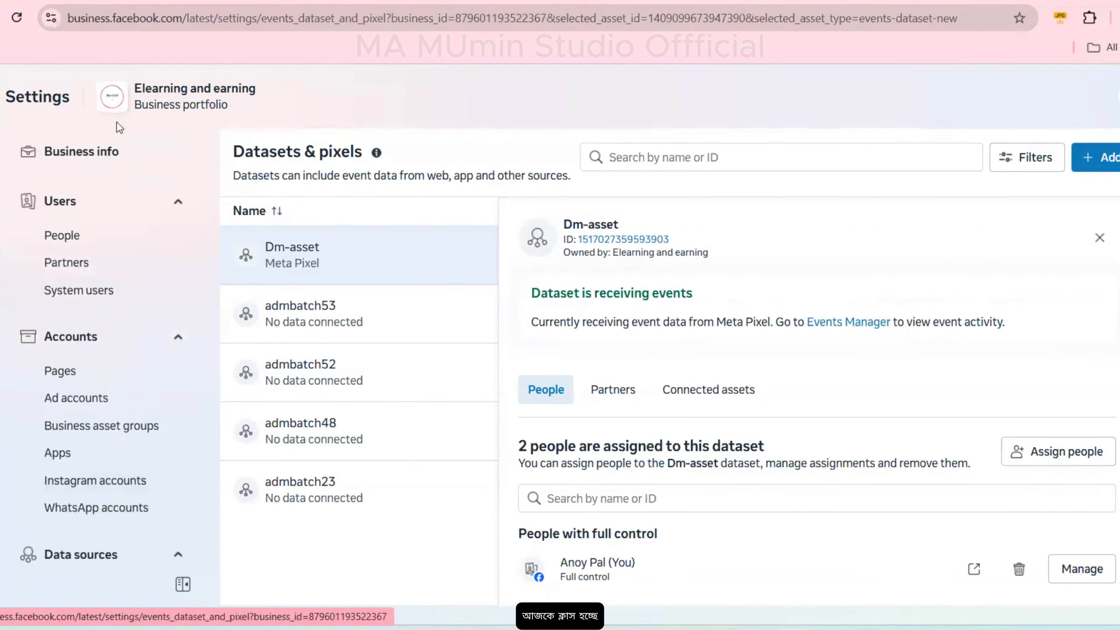
{"action": "scroll", "coordinate": [120, 315], "scroll_direction": "down", "scroll_amount": 2}
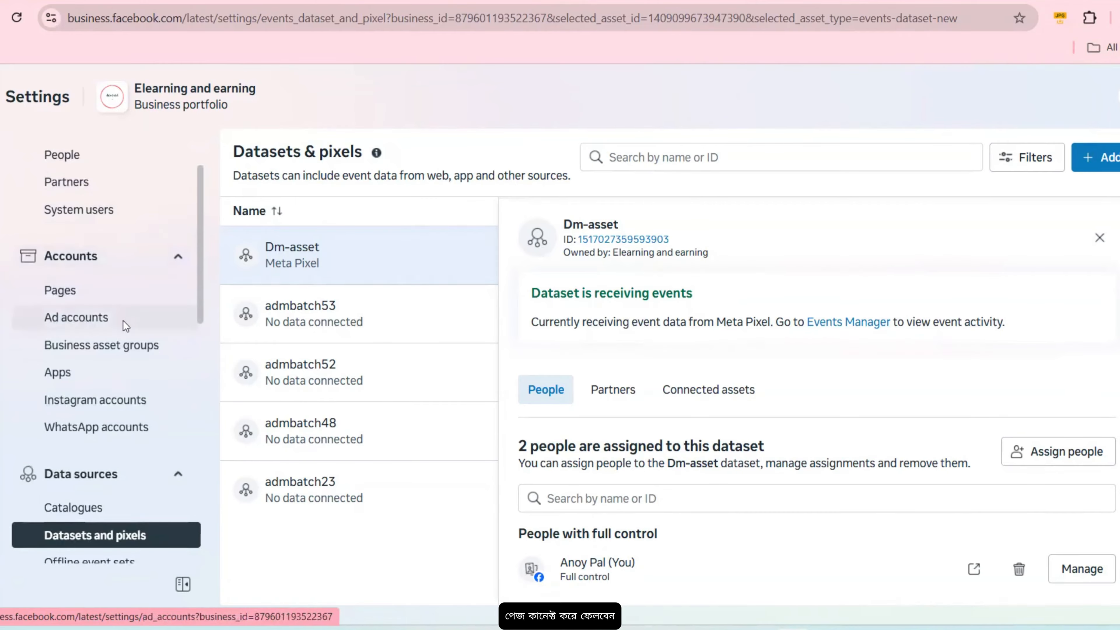
{"action": "scroll", "coordinate": [122, 320], "scroll_direction": "up", "scroll_amount": 2}
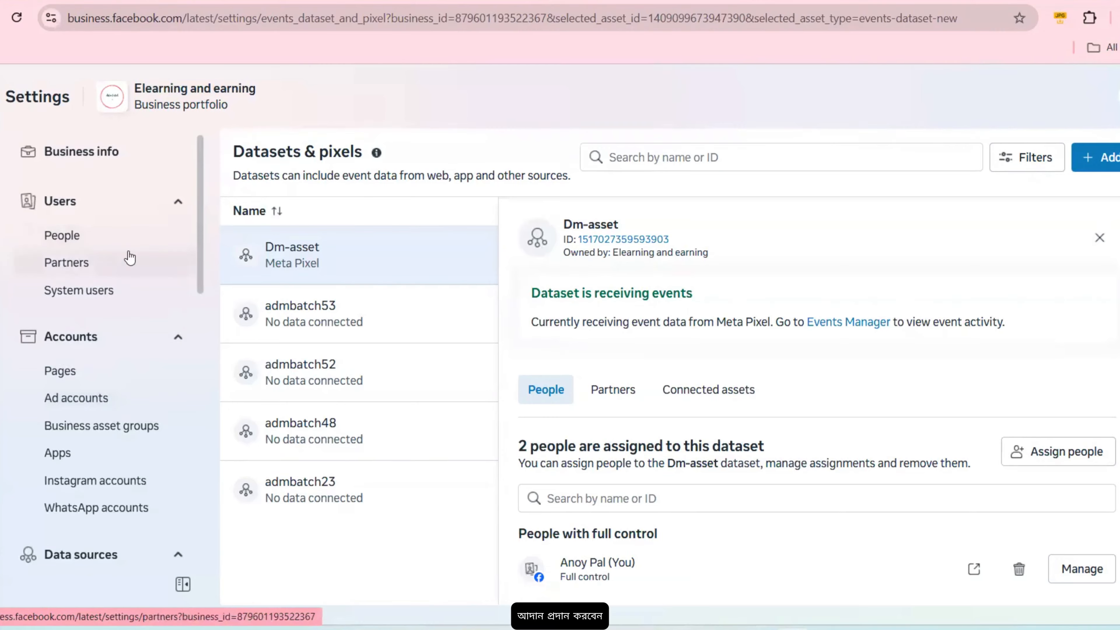
{"action": "scroll", "coordinate": [79, 318], "scroll_direction": "down", "scroll_amount": 10}
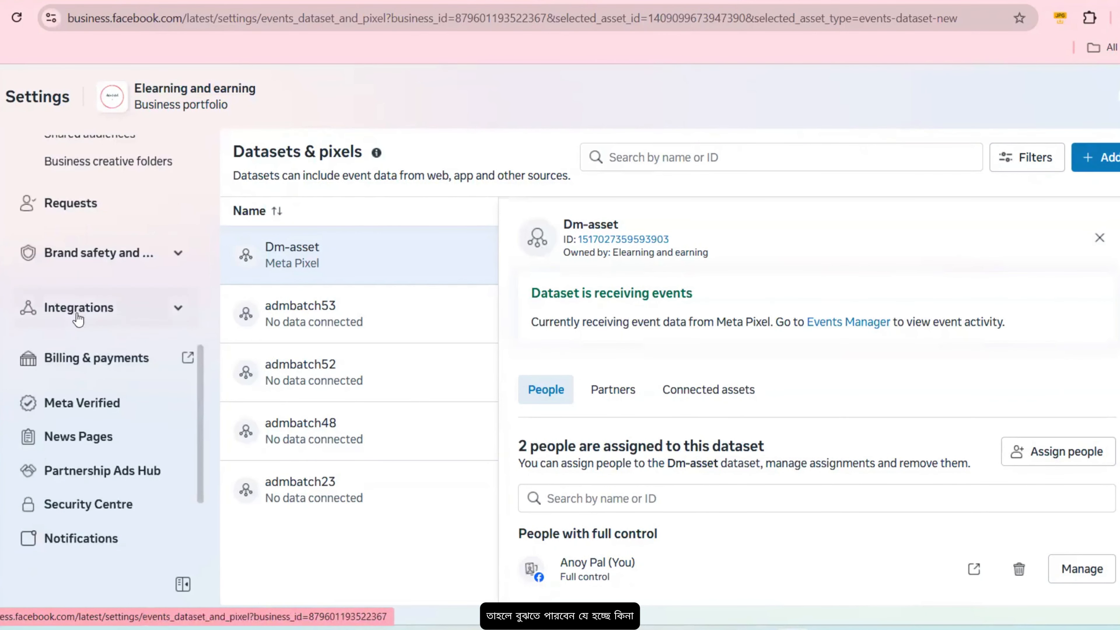
{"action": "scroll", "coordinate": [79, 318], "scroll_direction": "down", "scroll_amount": 2}
{"action": "scroll", "coordinate": [78, 318], "scroll_direction": "up", "scroll_amount": 12}
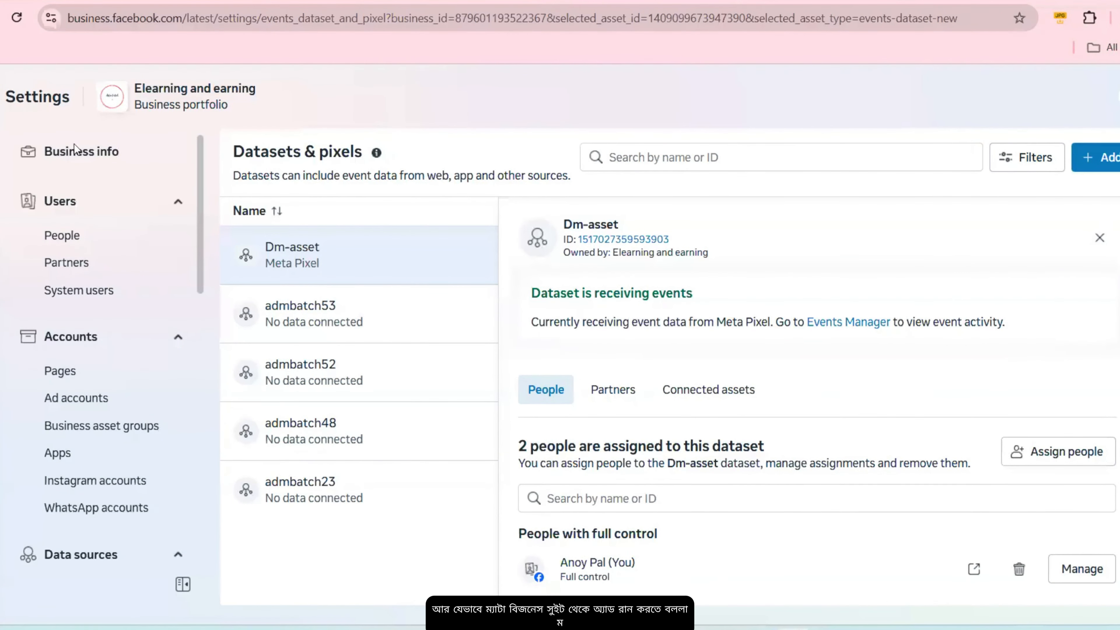